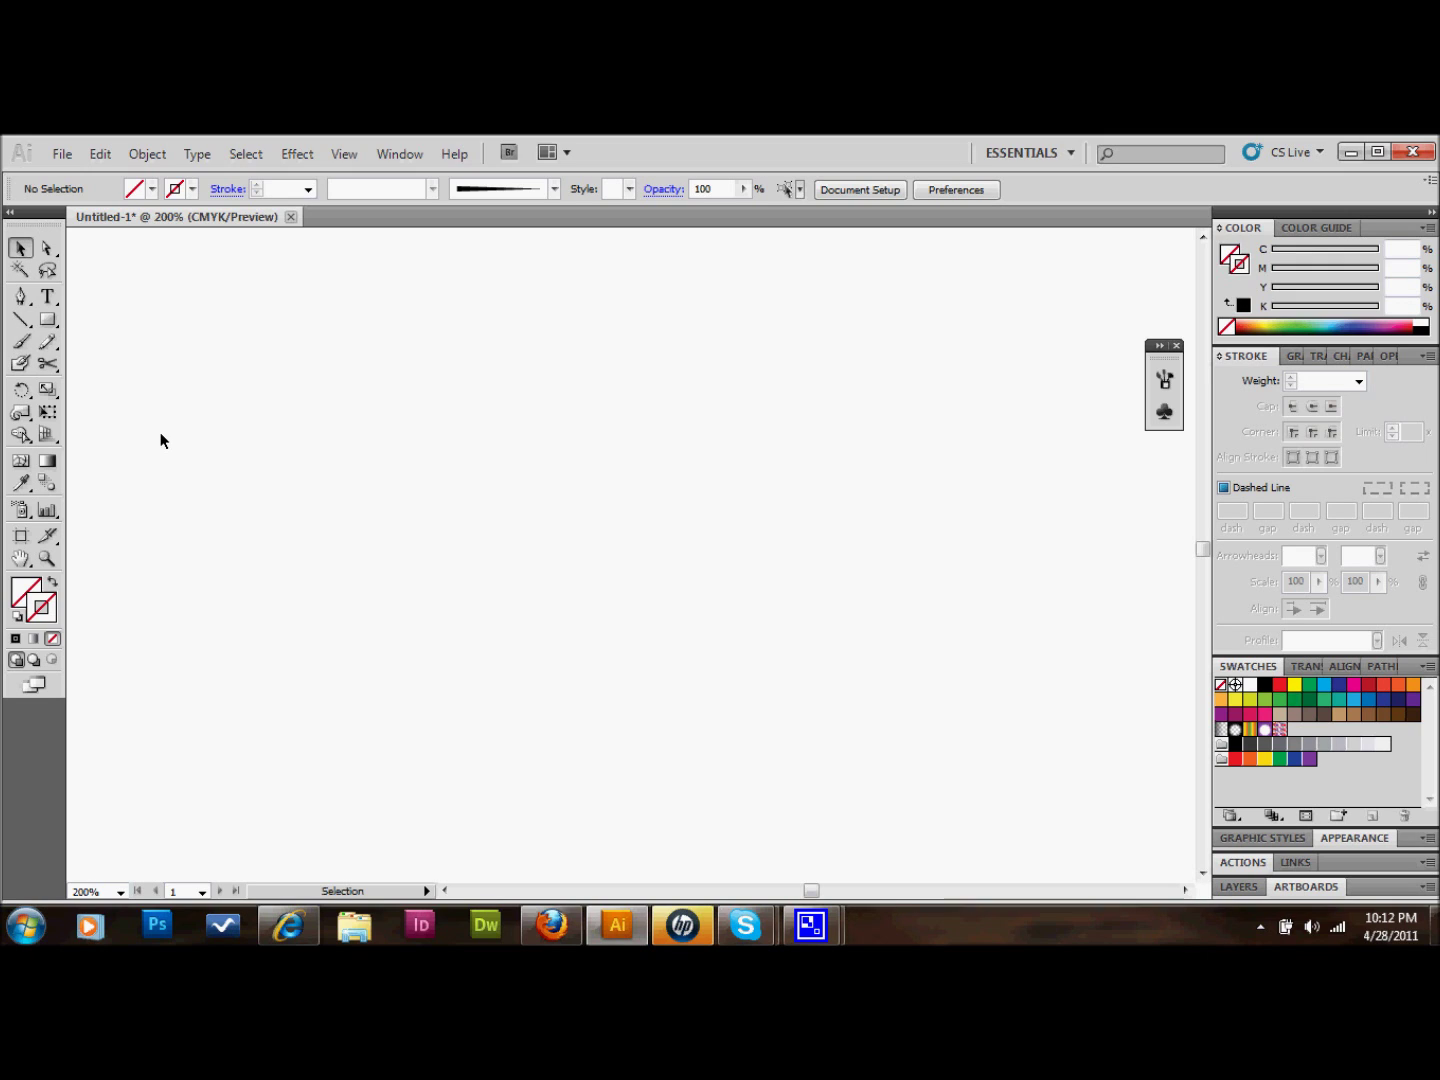
# - Show rulers and drag a vertical guide to X 288 pt at the page centre
pyautogui.hotkey('ctrl', 'r')
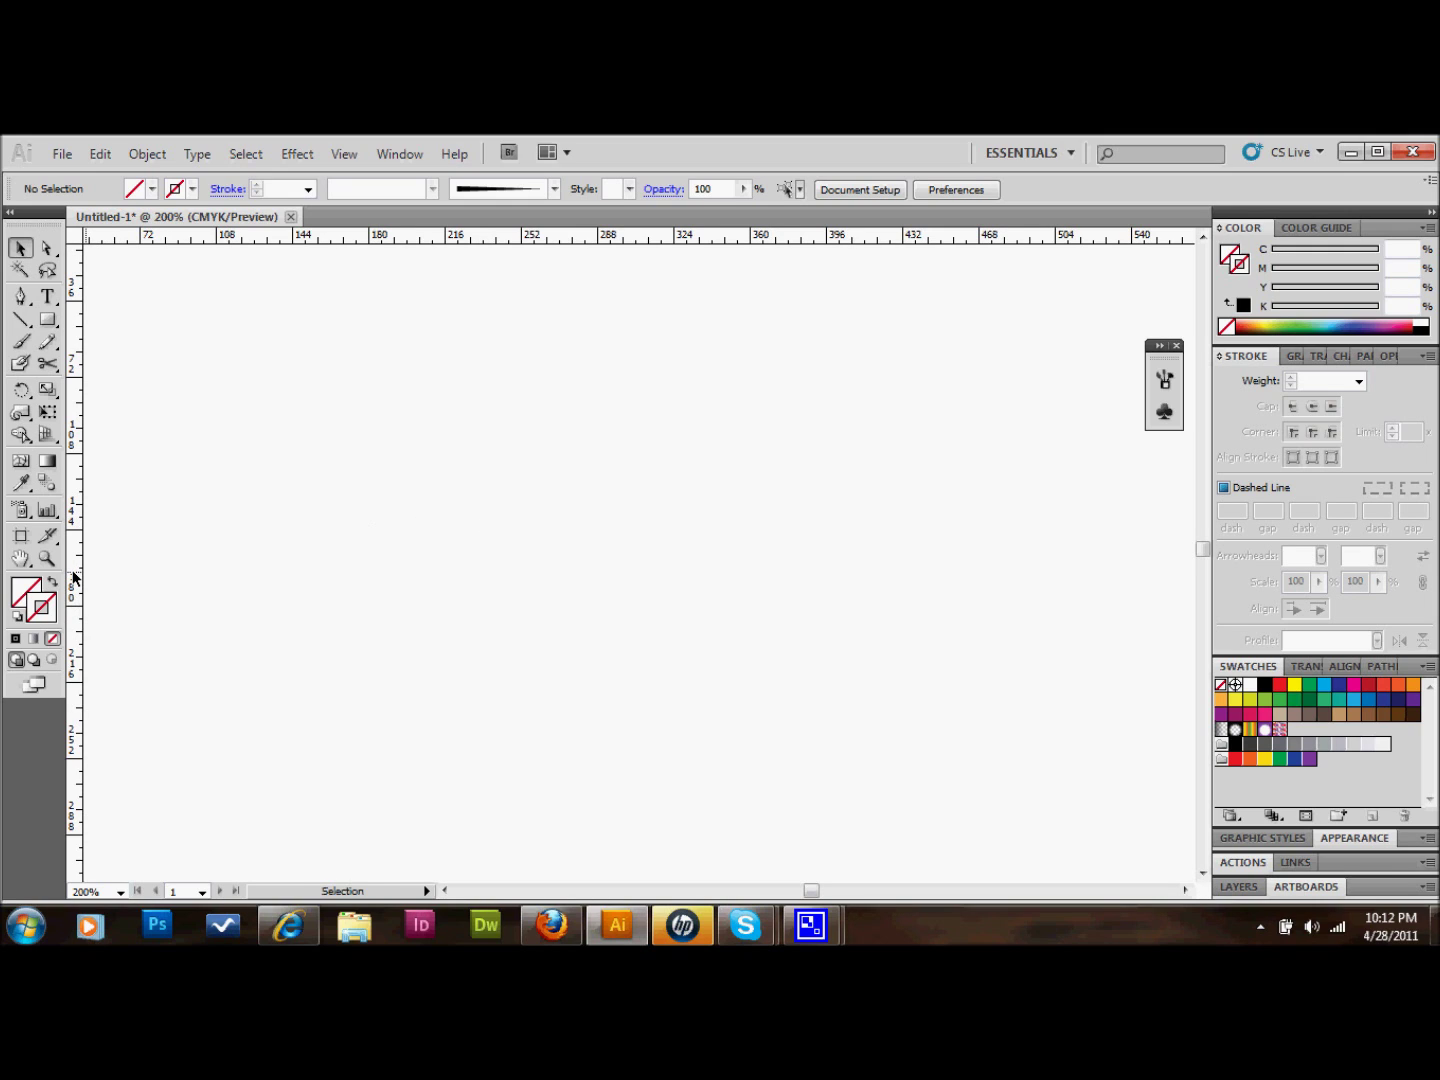
pyautogui.moveTo(73, 577); pyautogui.dragTo(596, 566)
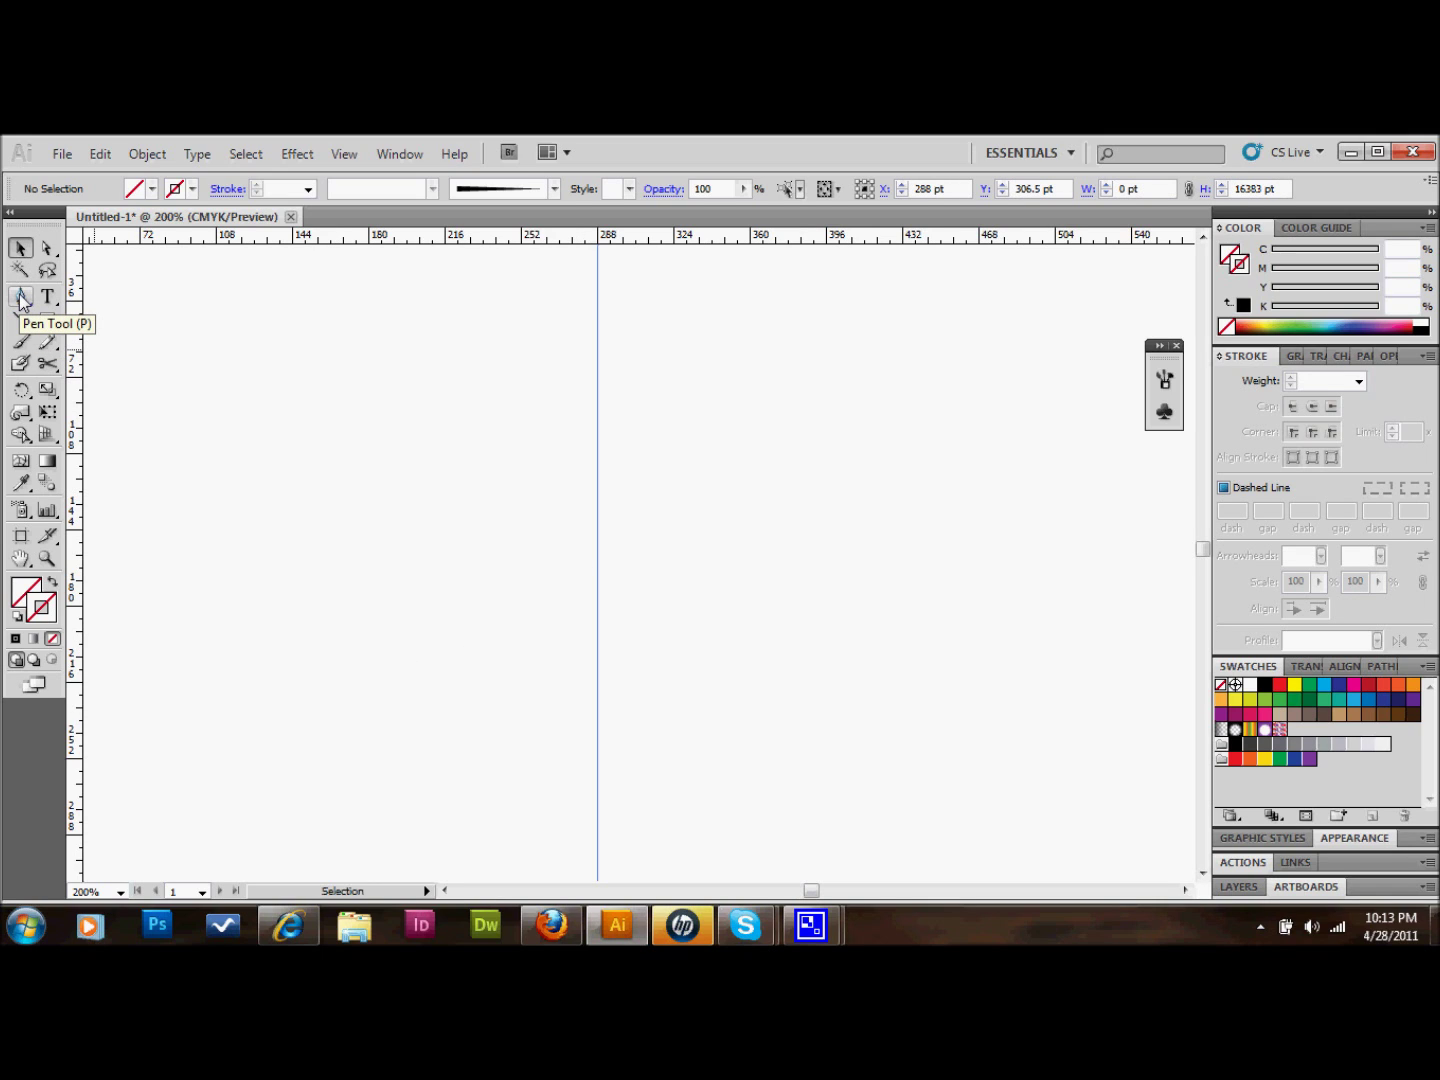
# - Draw a four-anchor, S-shaped open vase profile right of the guide, with white fill and black stroke
pyautogui.click(16, 617)
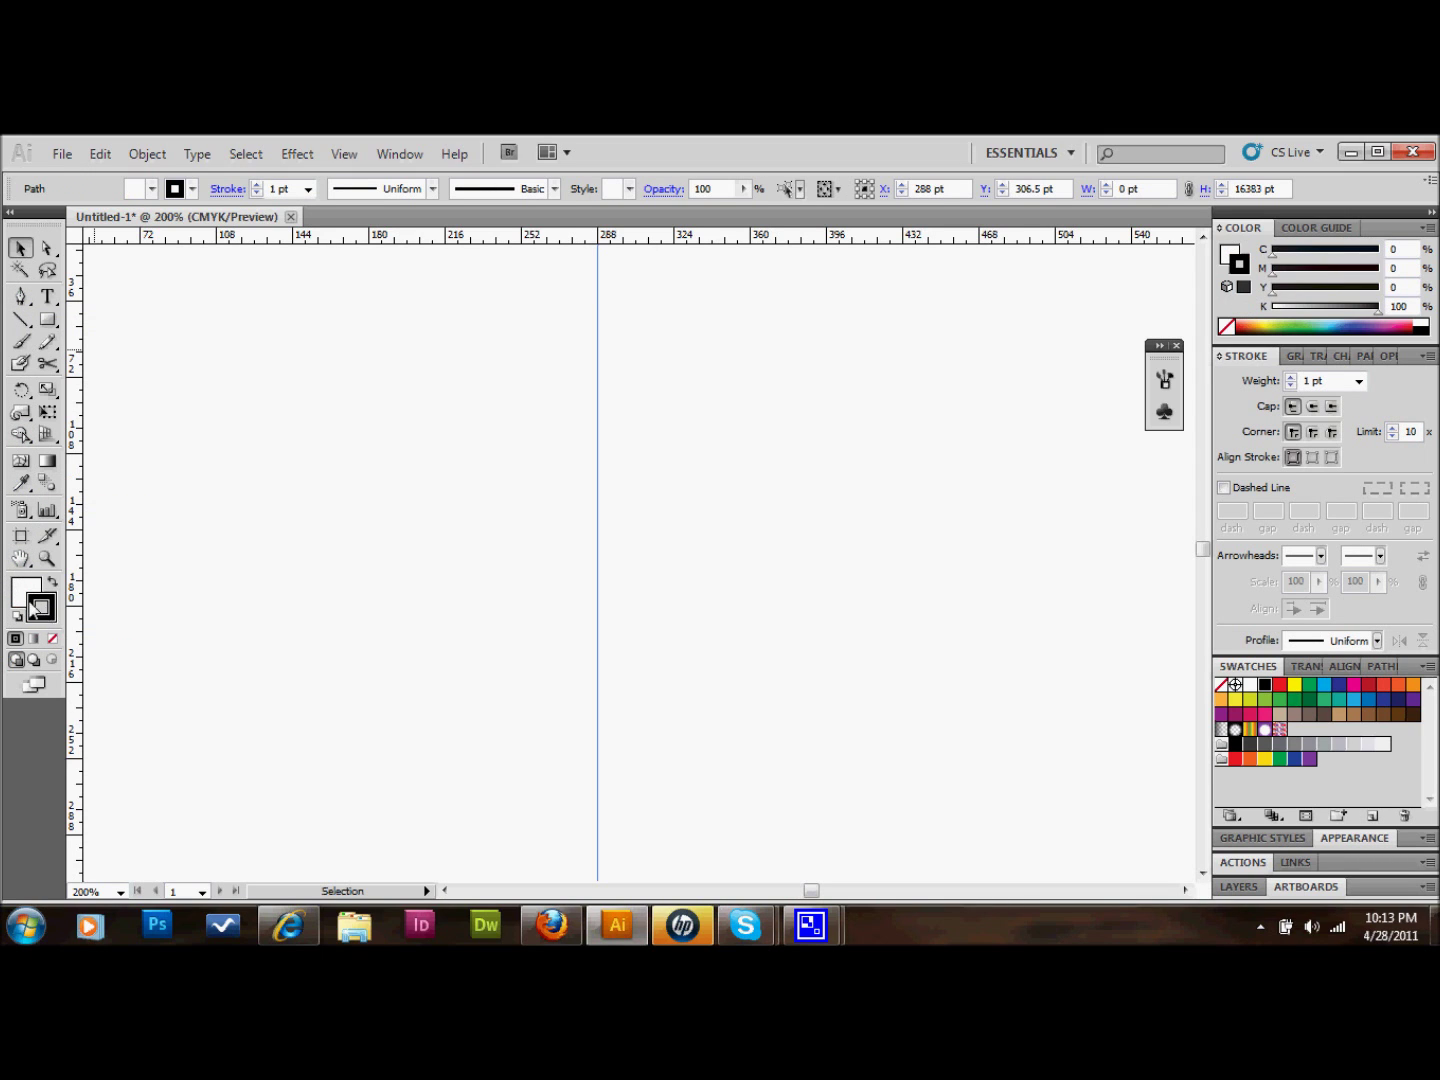
pyautogui.click(21, 297)
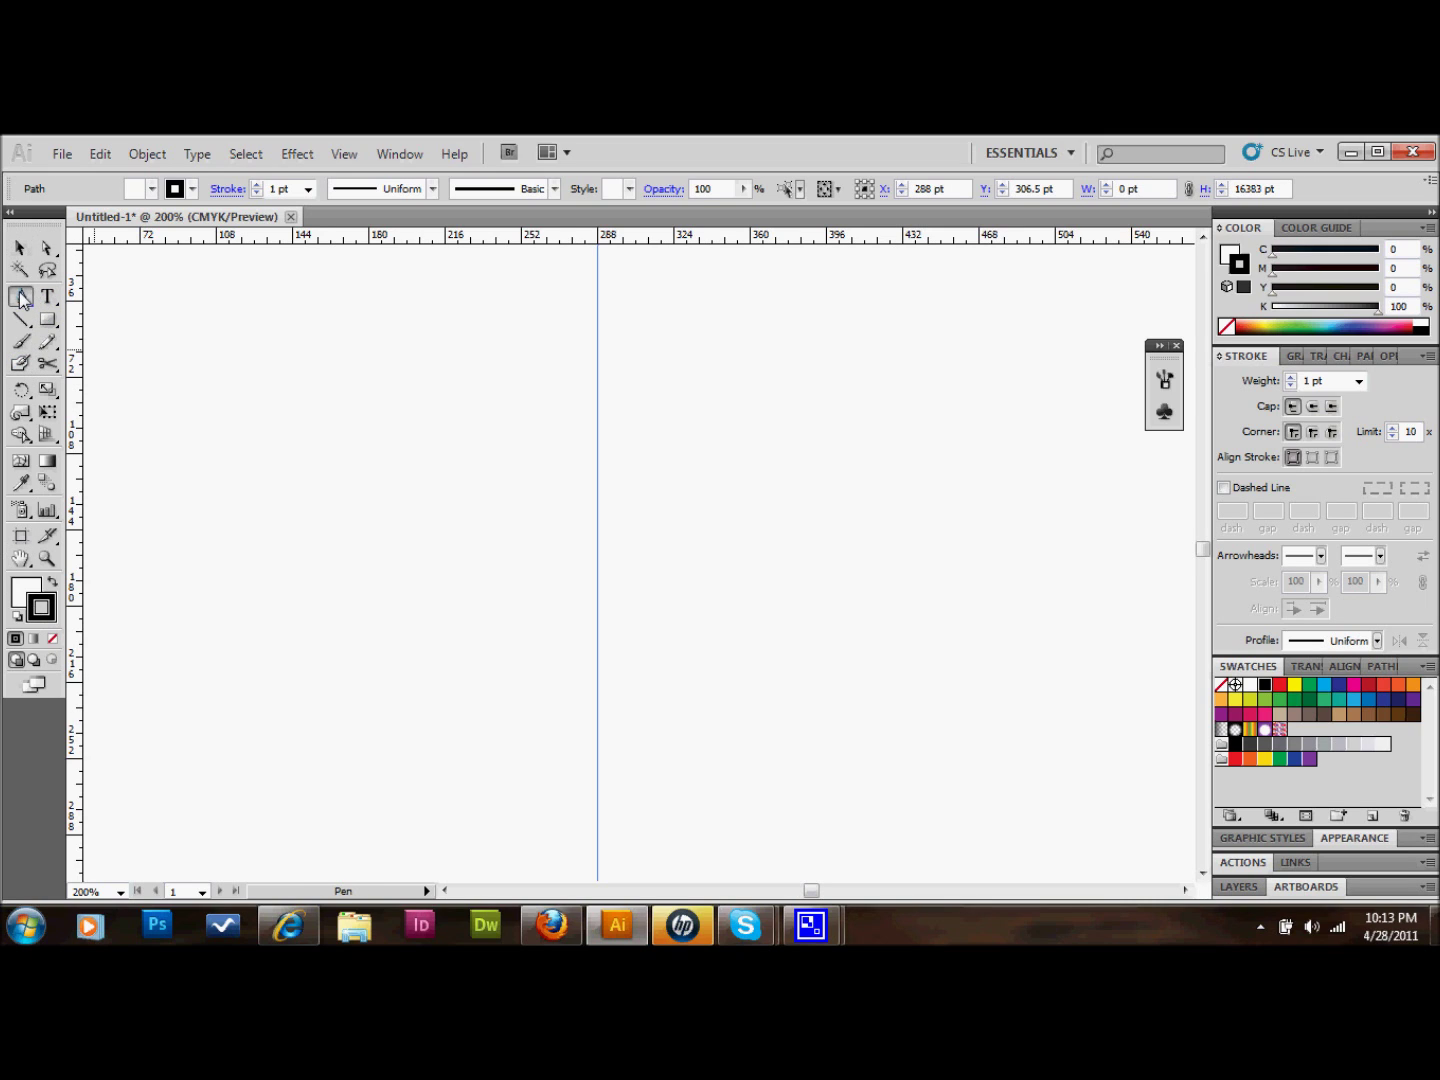
pyautogui.click(753, 413)
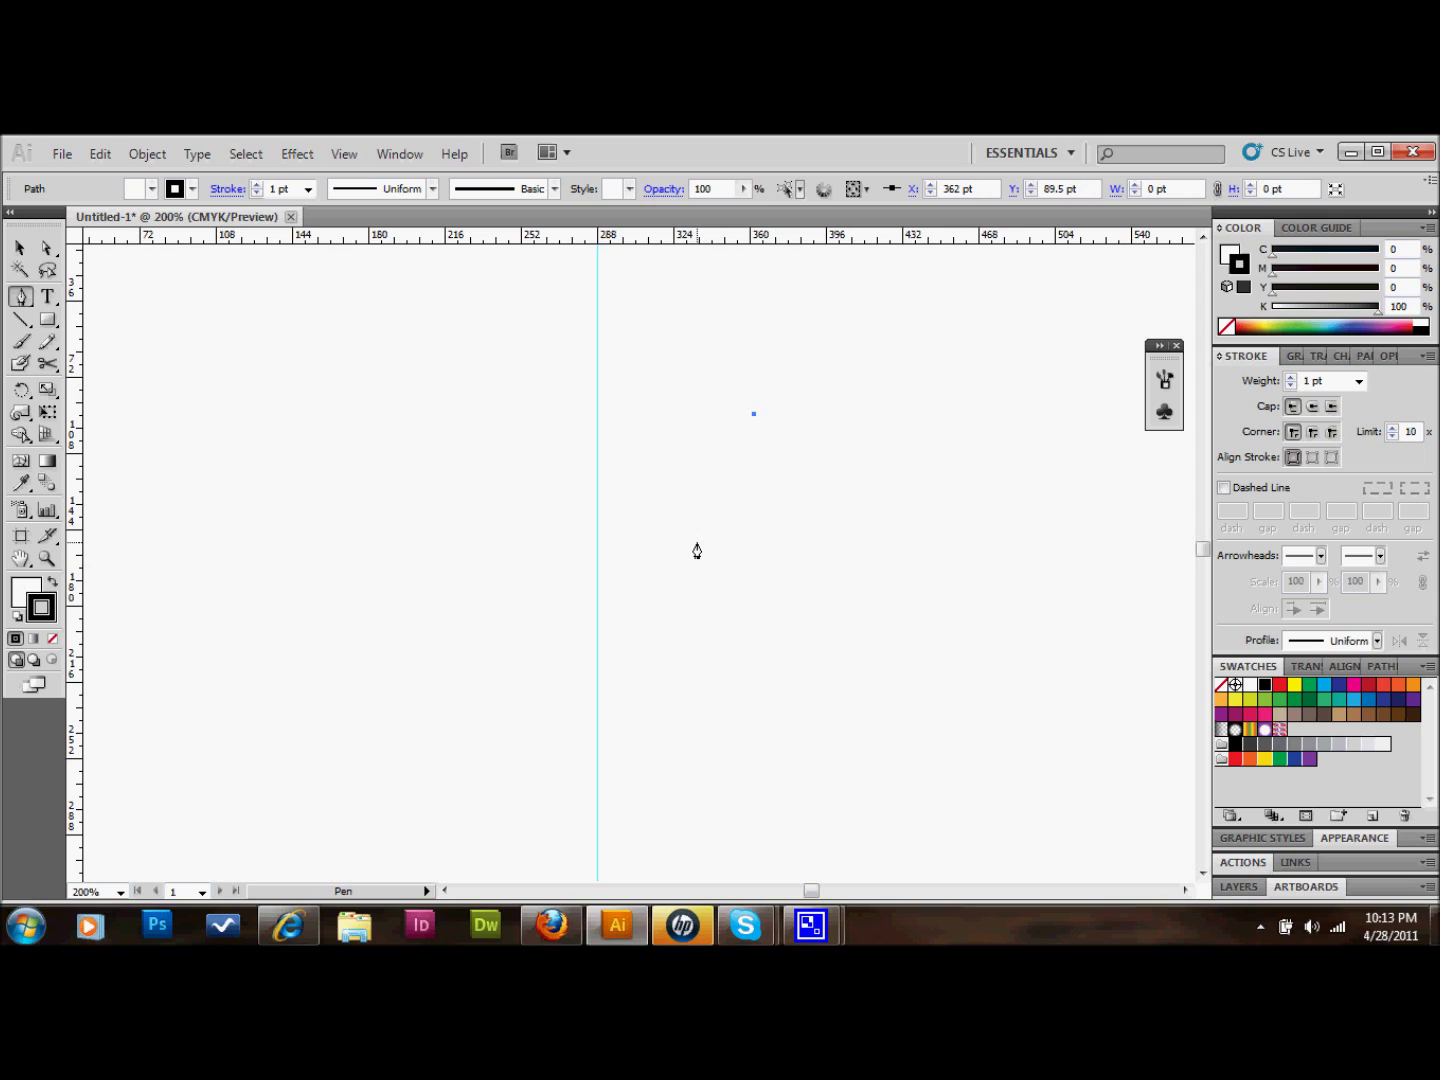
pyautogui.moveTo(695, 543); pyautogui.dragTo(697, 634)
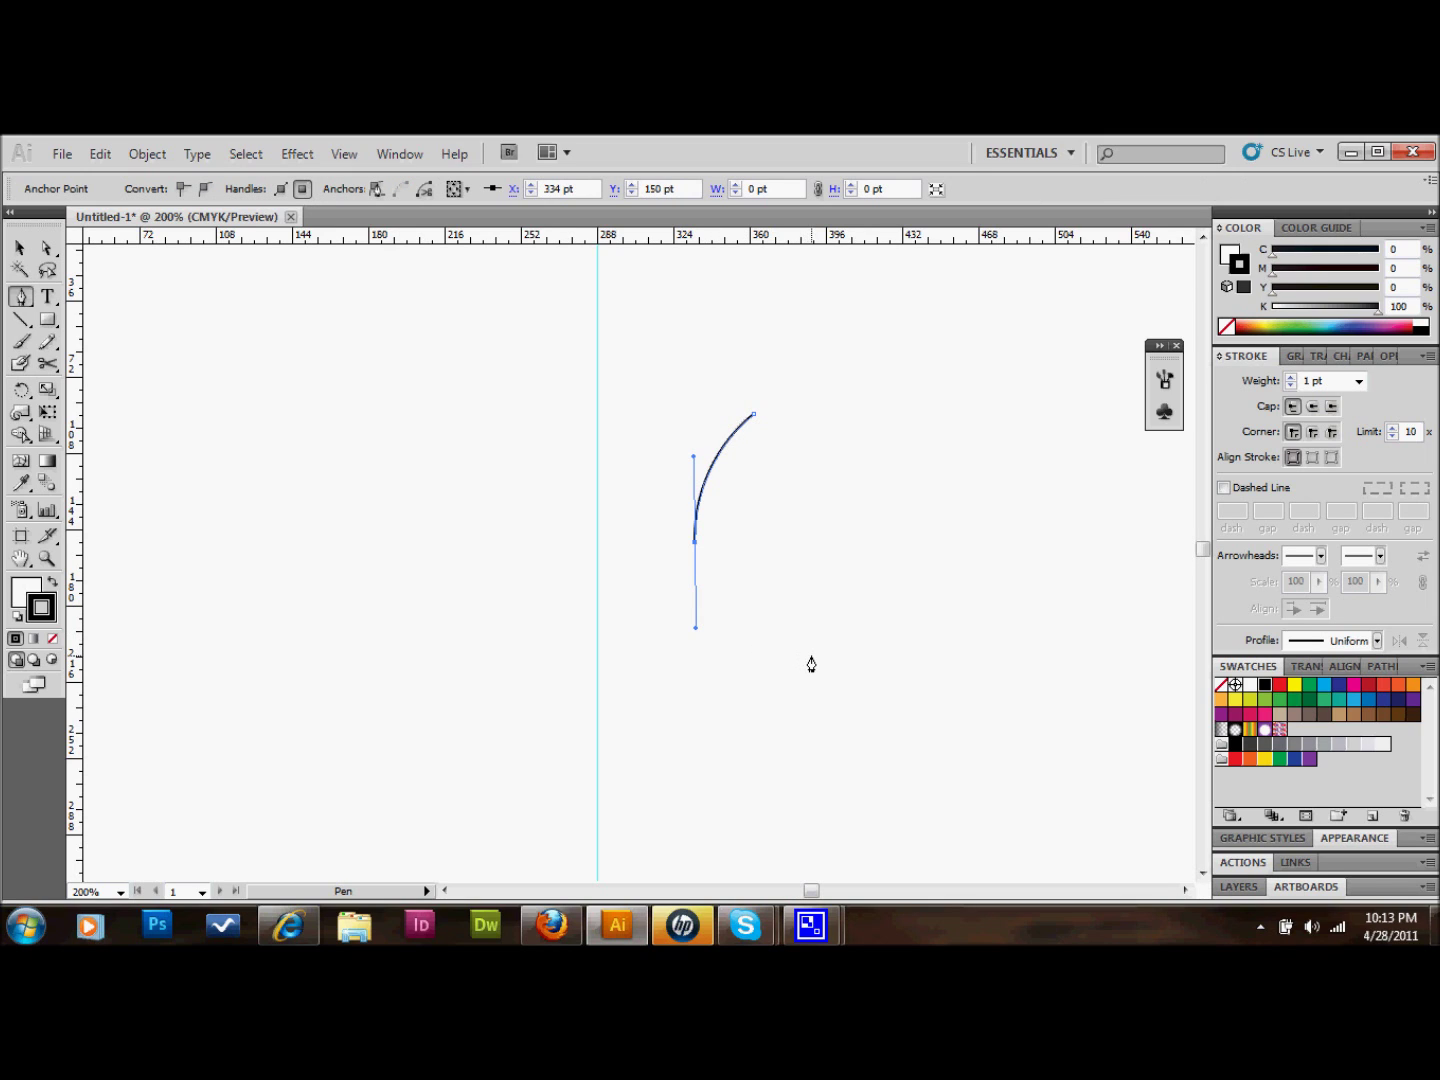
pyautogui.moveTo(805, 607); pyautogui.dragTo(805, 649)
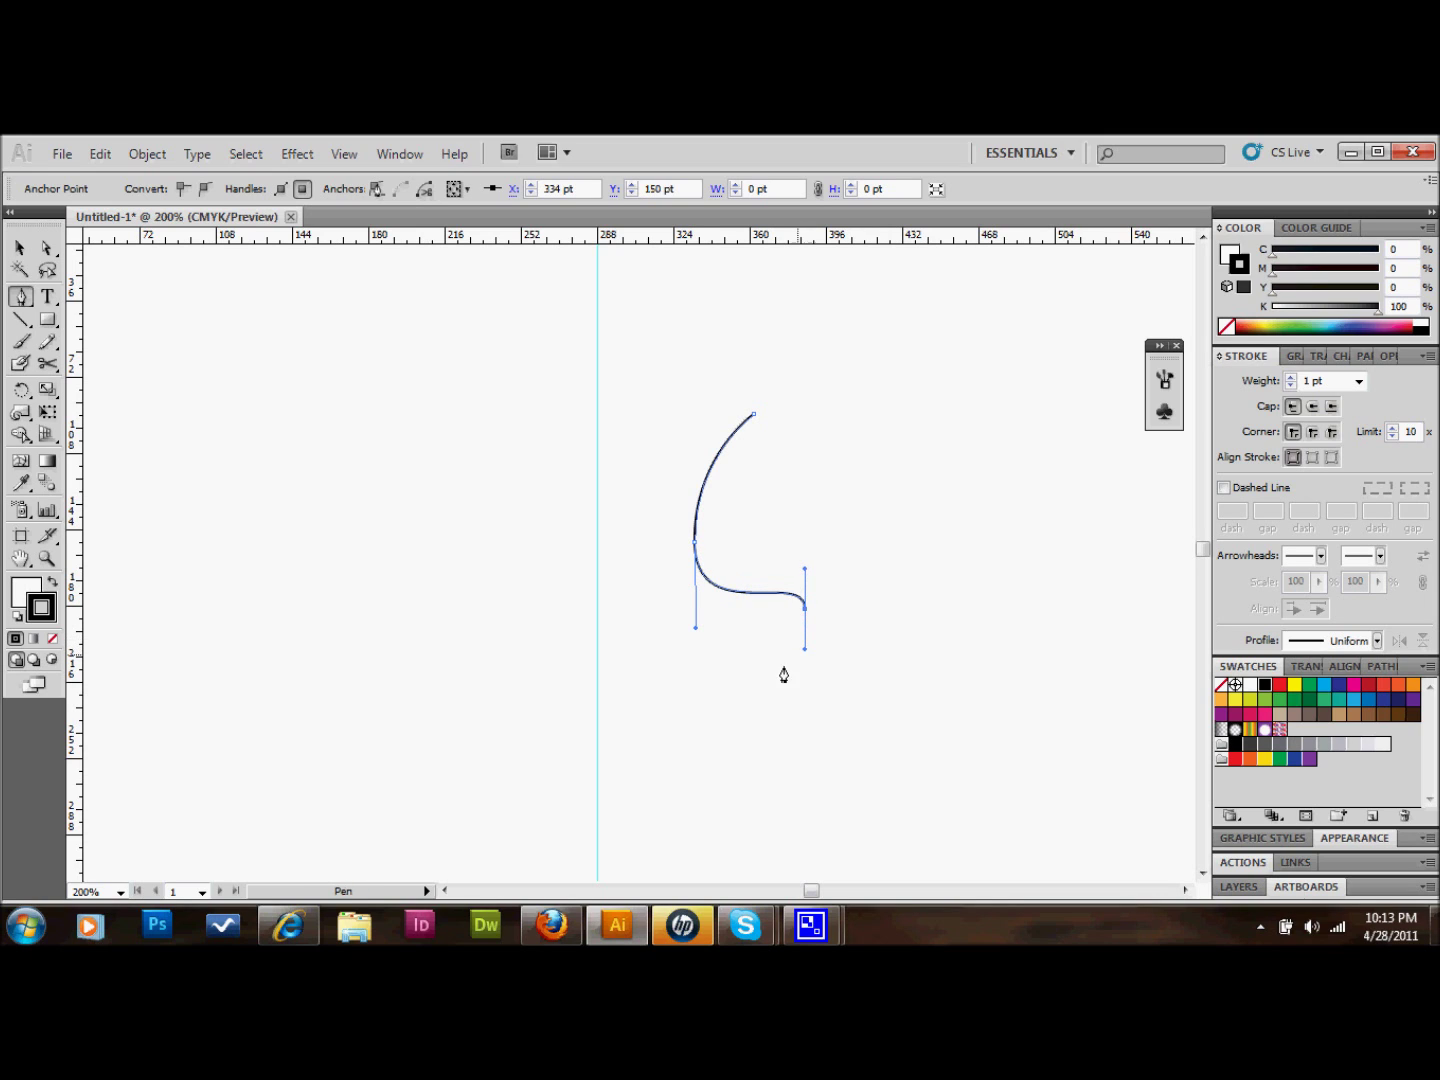
pyautogui.click(676, 678)
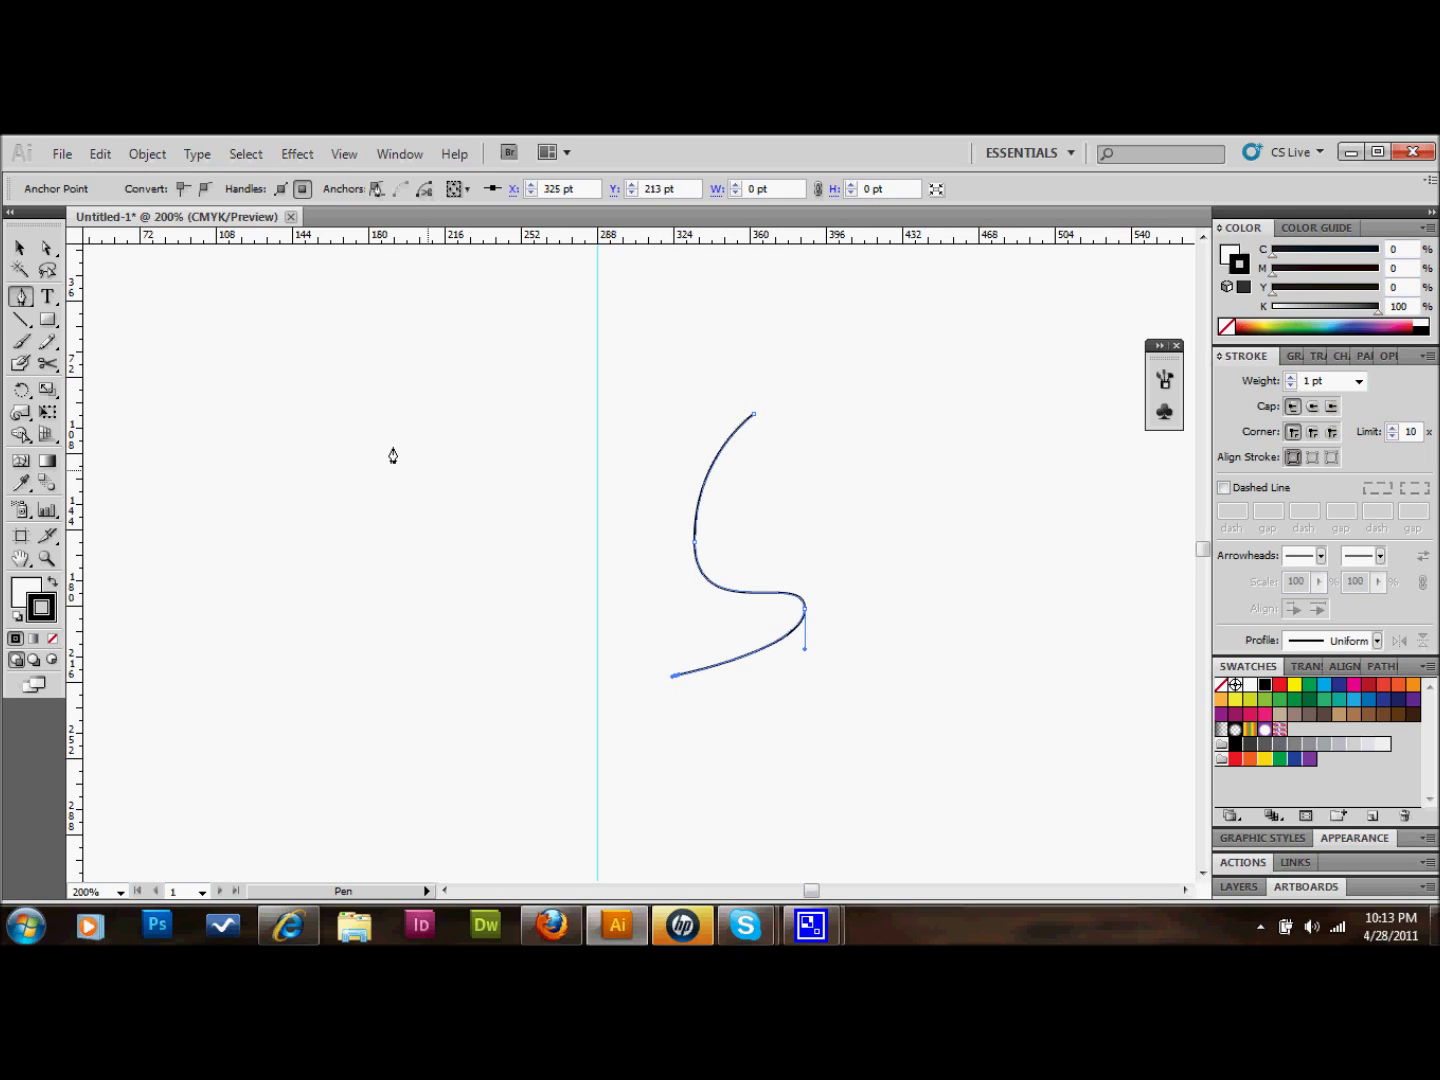
pyautogui.click(23, 248)
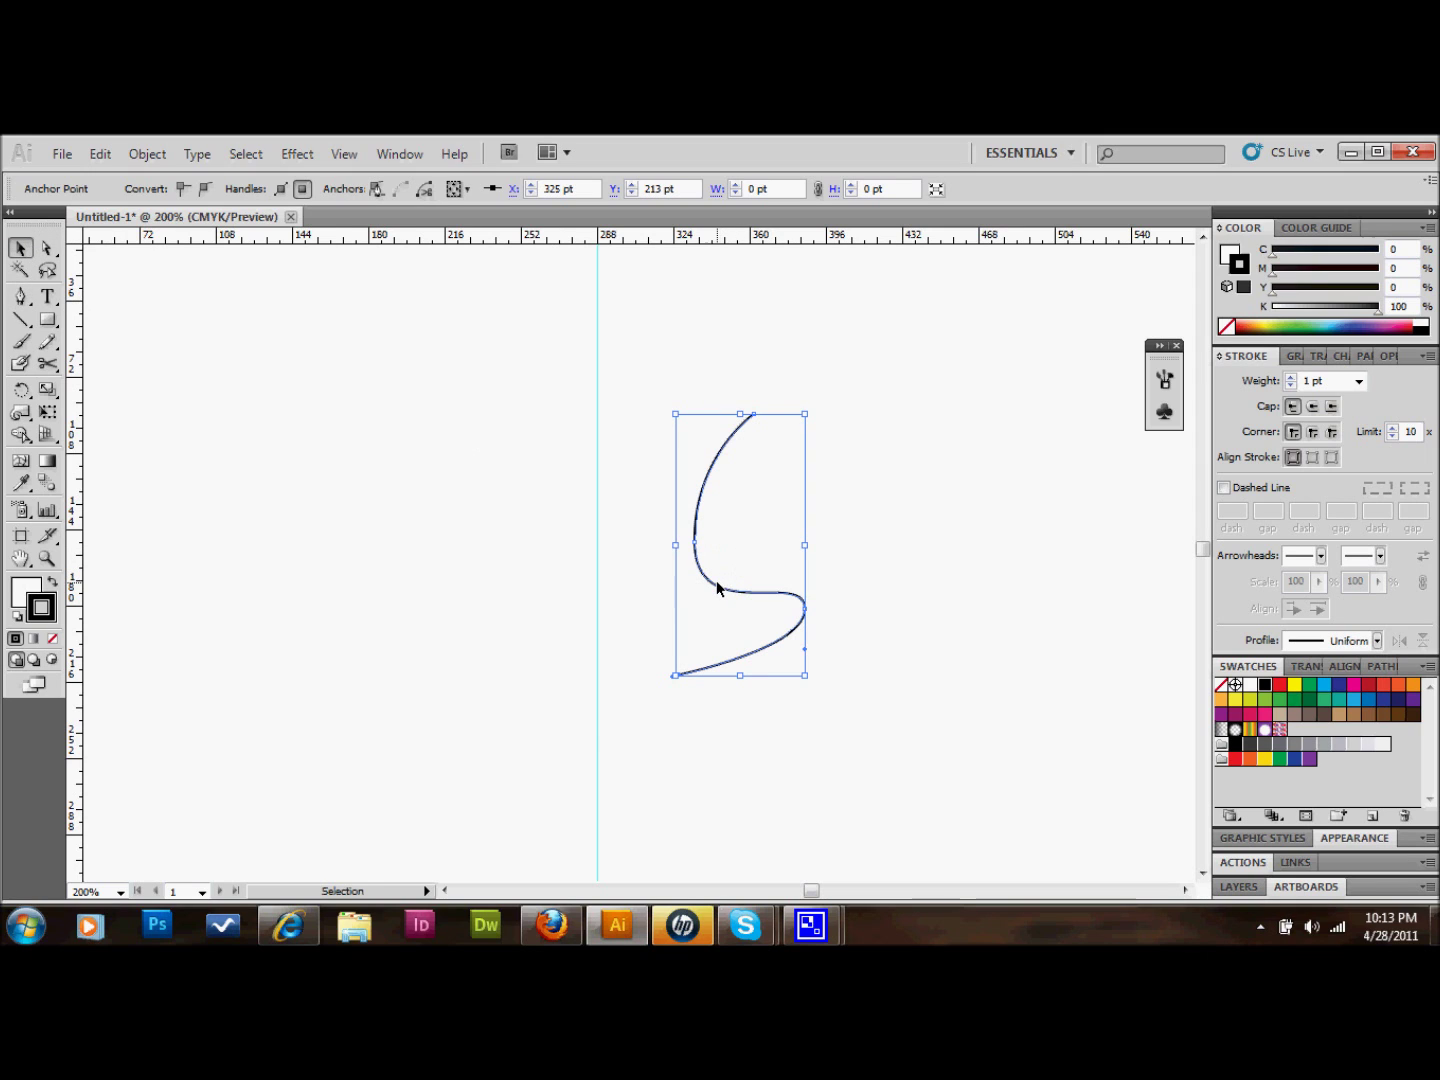
# - Move the profile left onto the guide and adjust its lower and middle anchors
pyautogui.moveTo(723, 591); pyautogui.dragTo(652, 604)
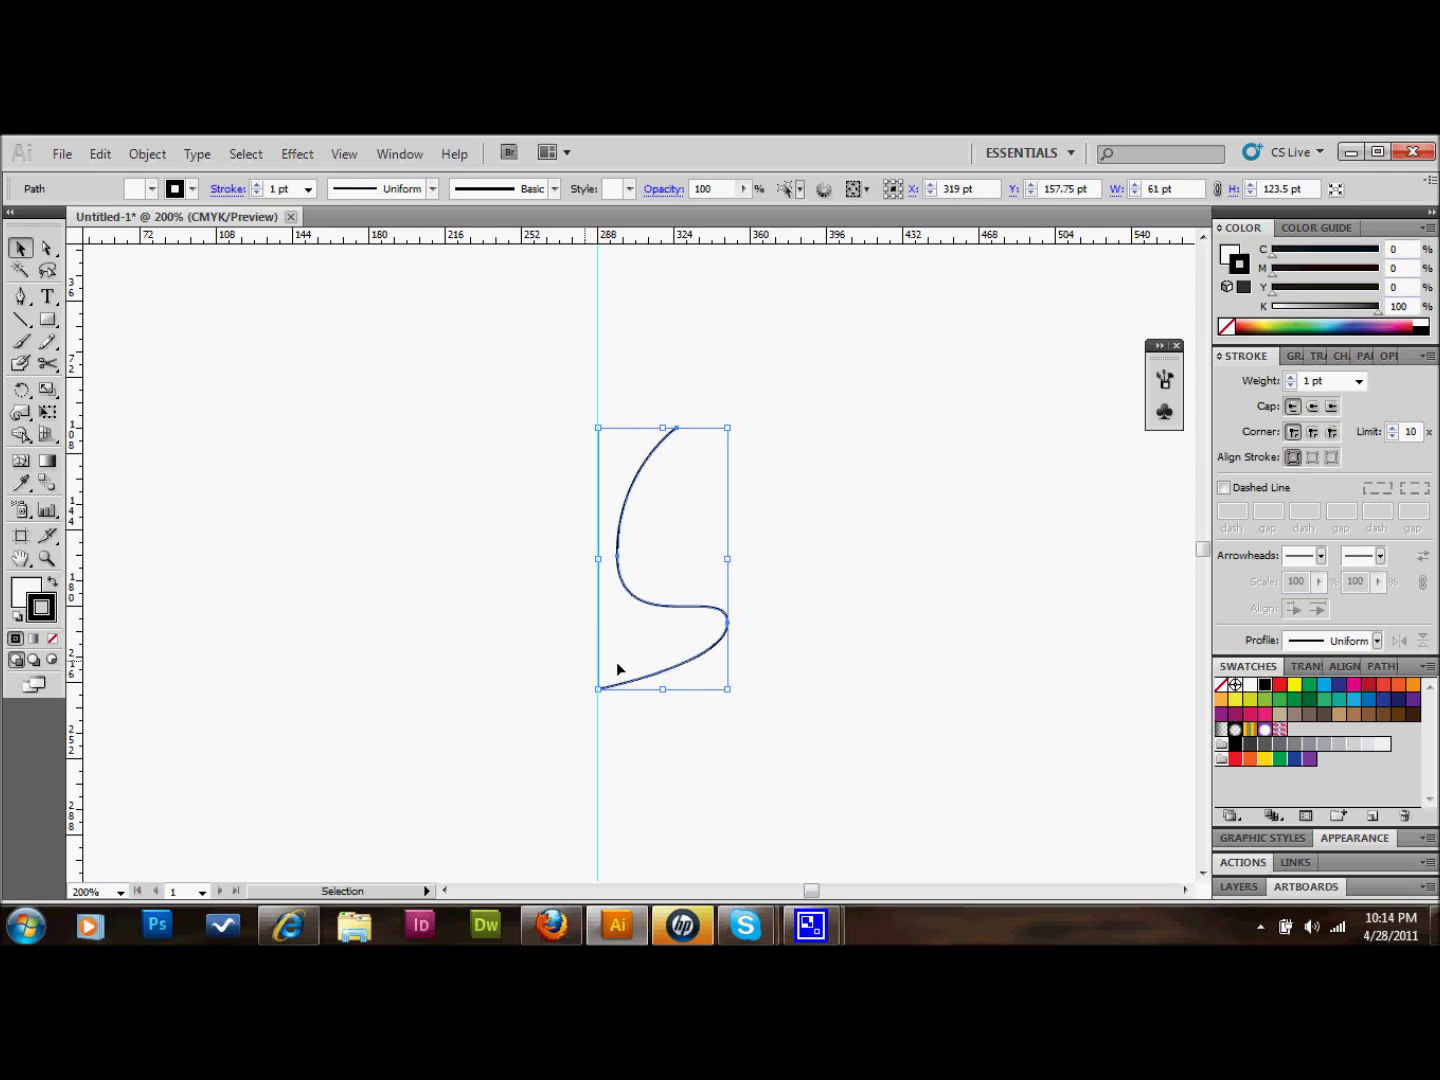
pyautogui.click(46, 248)
pyautogui.click(718, 590)
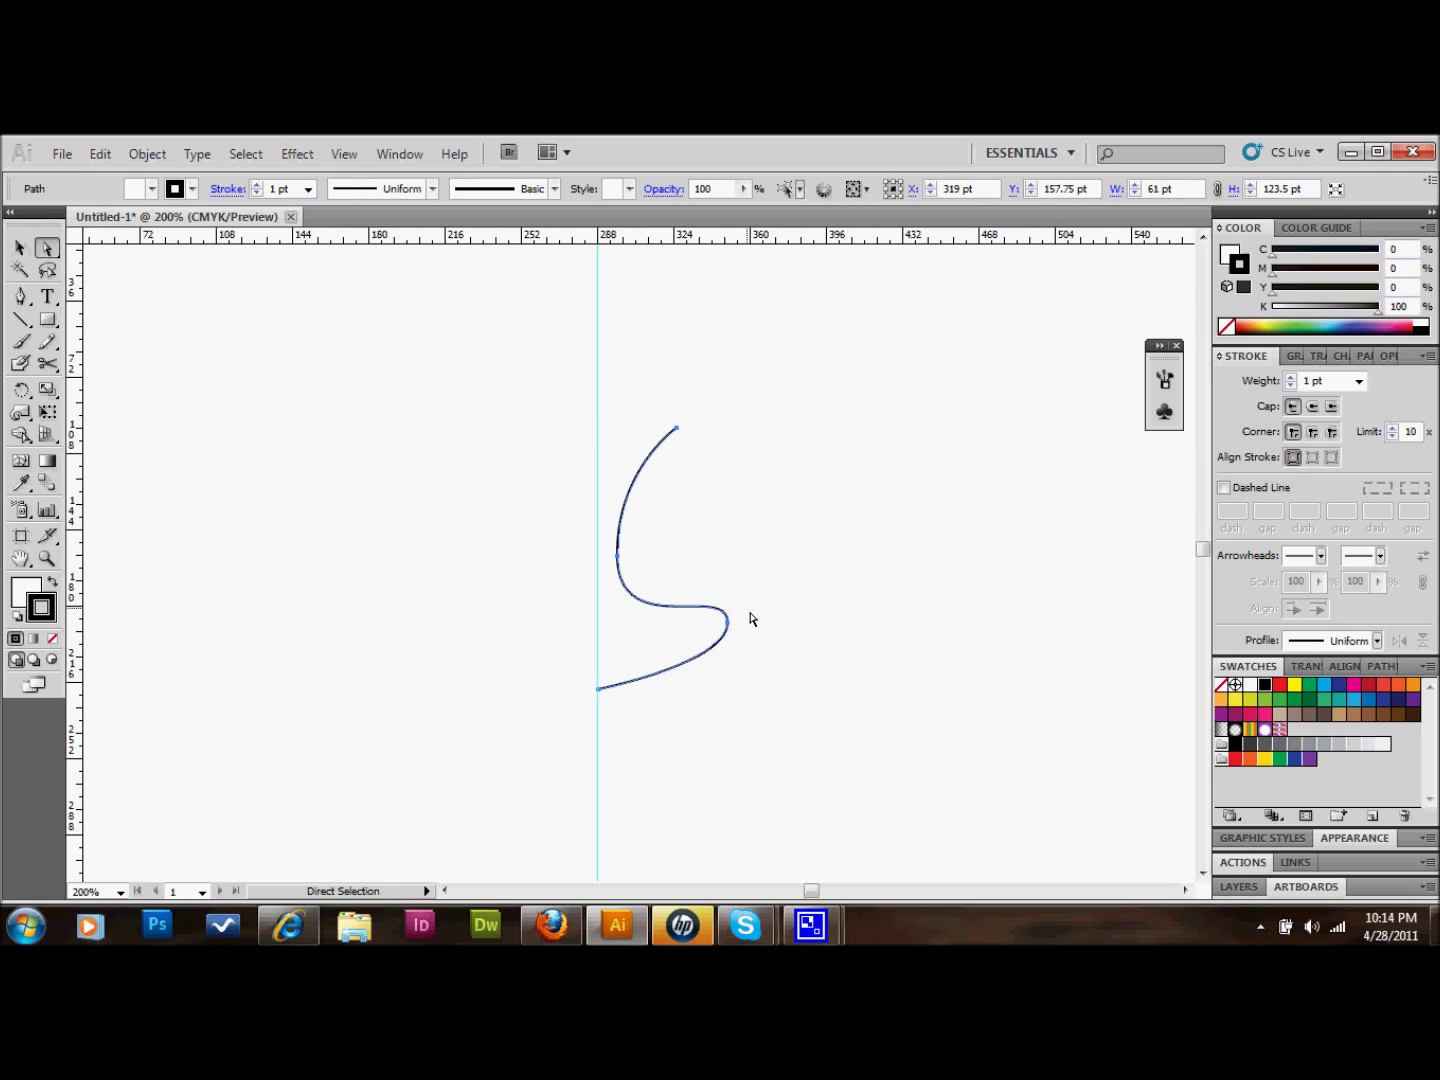
pyautogui.moveTo(728, 624); pyautogui.dragTo(724, 660)
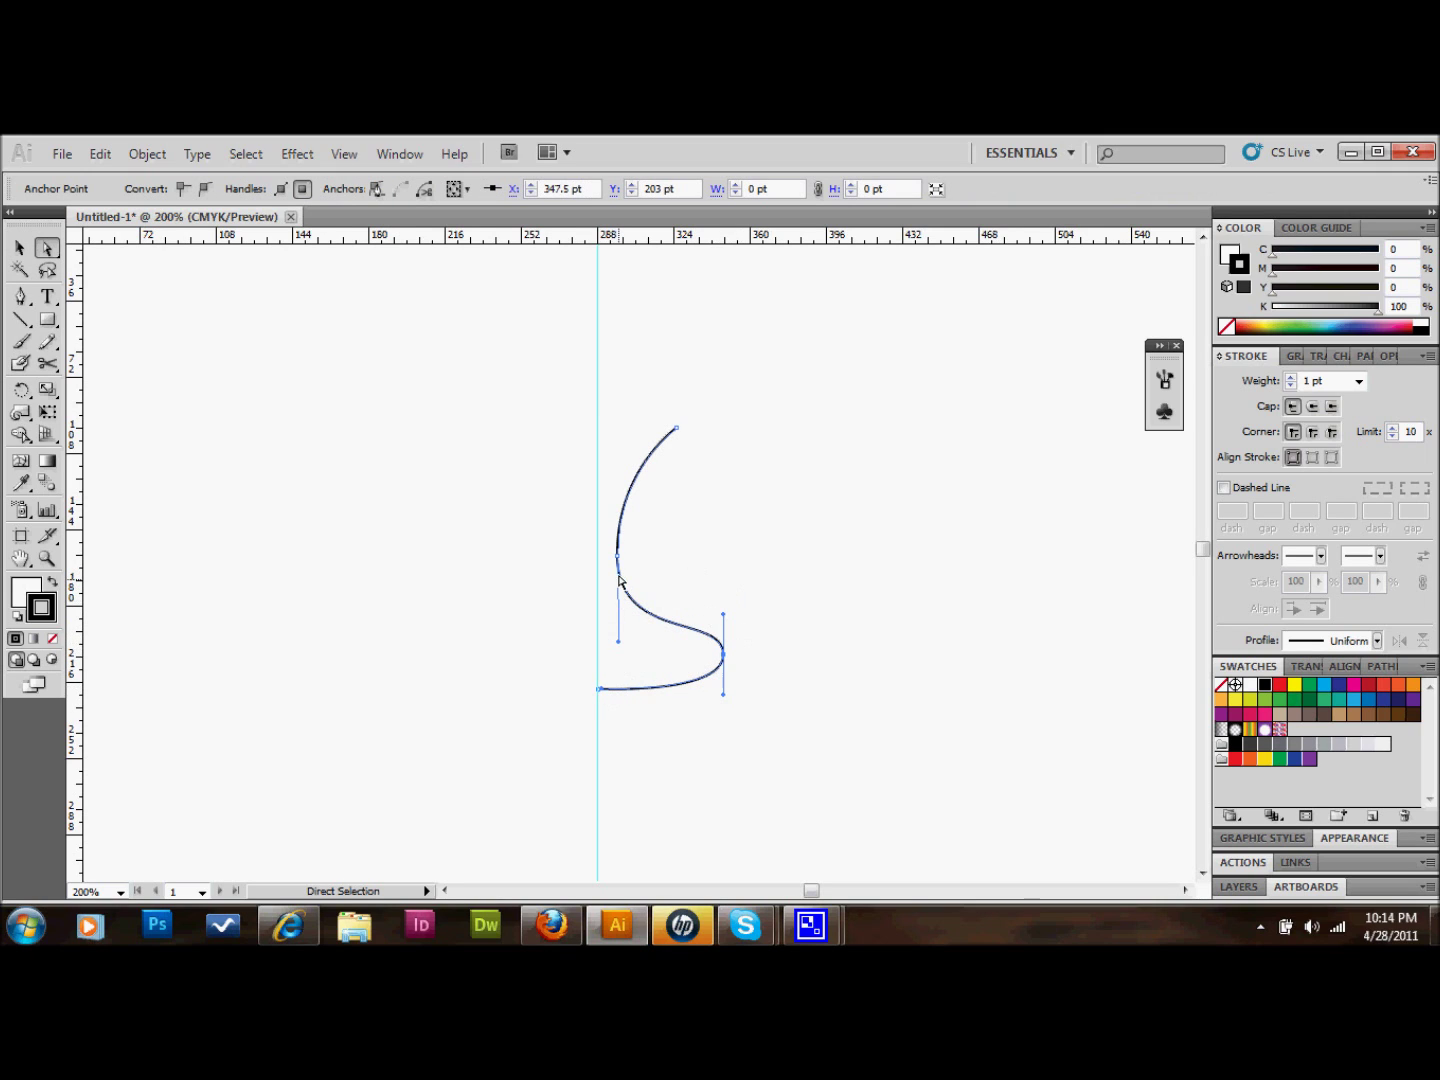
pyautogui.moveTo(617, 557); pyautogui.dragTo(633, 563)
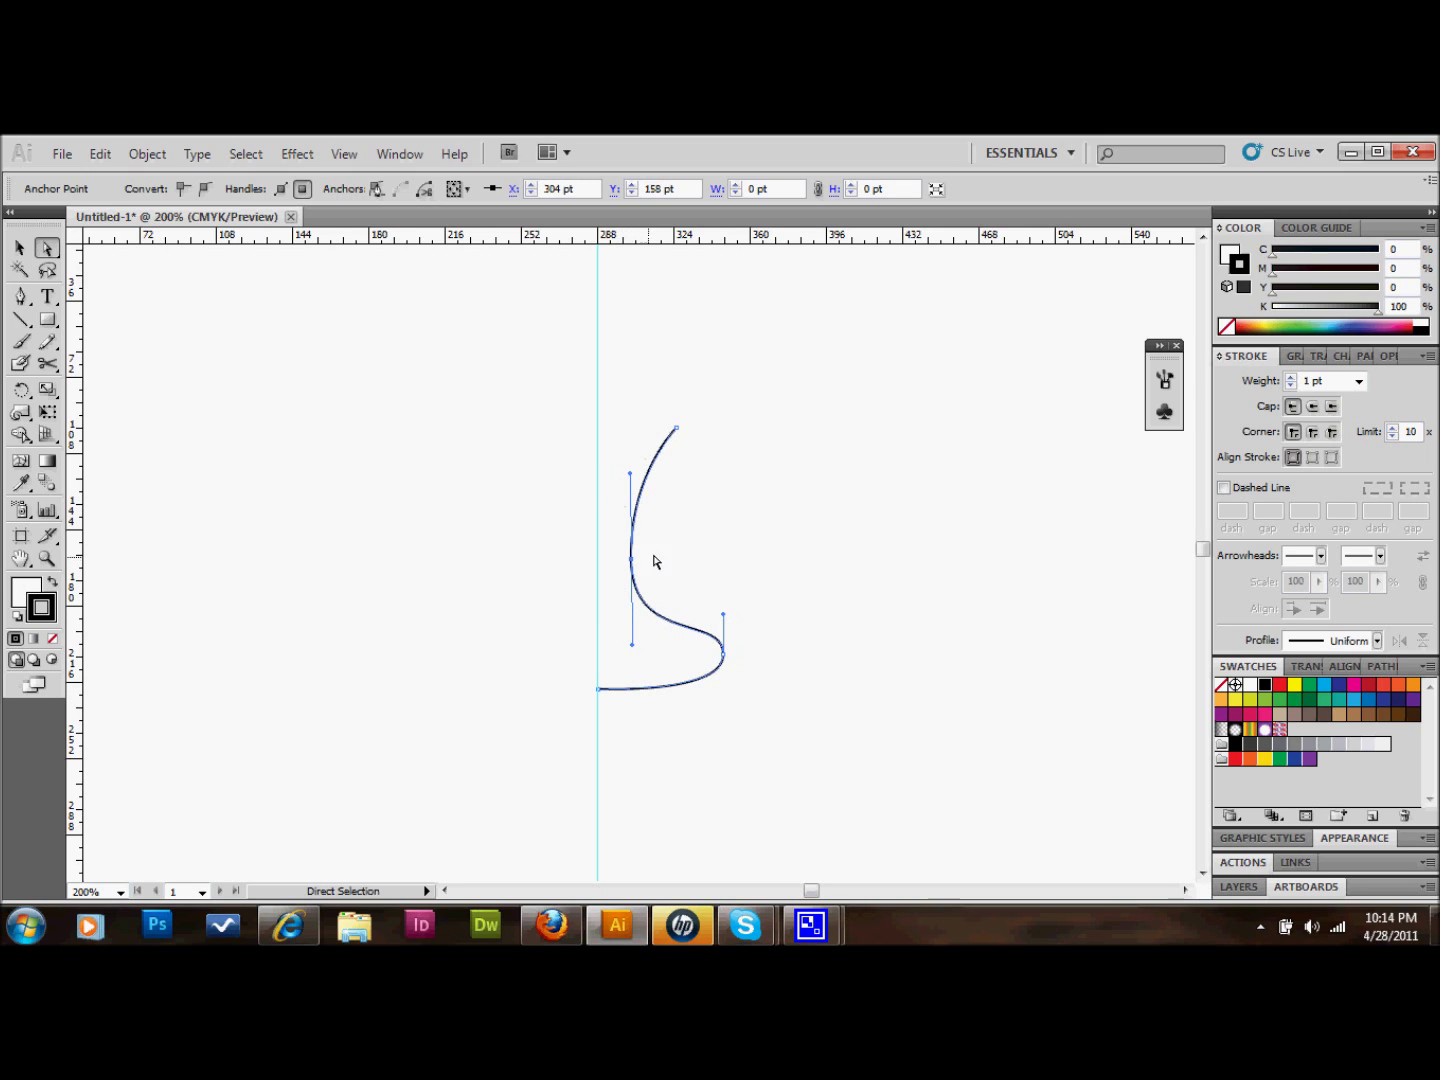
pyautogui.click(739, 545)
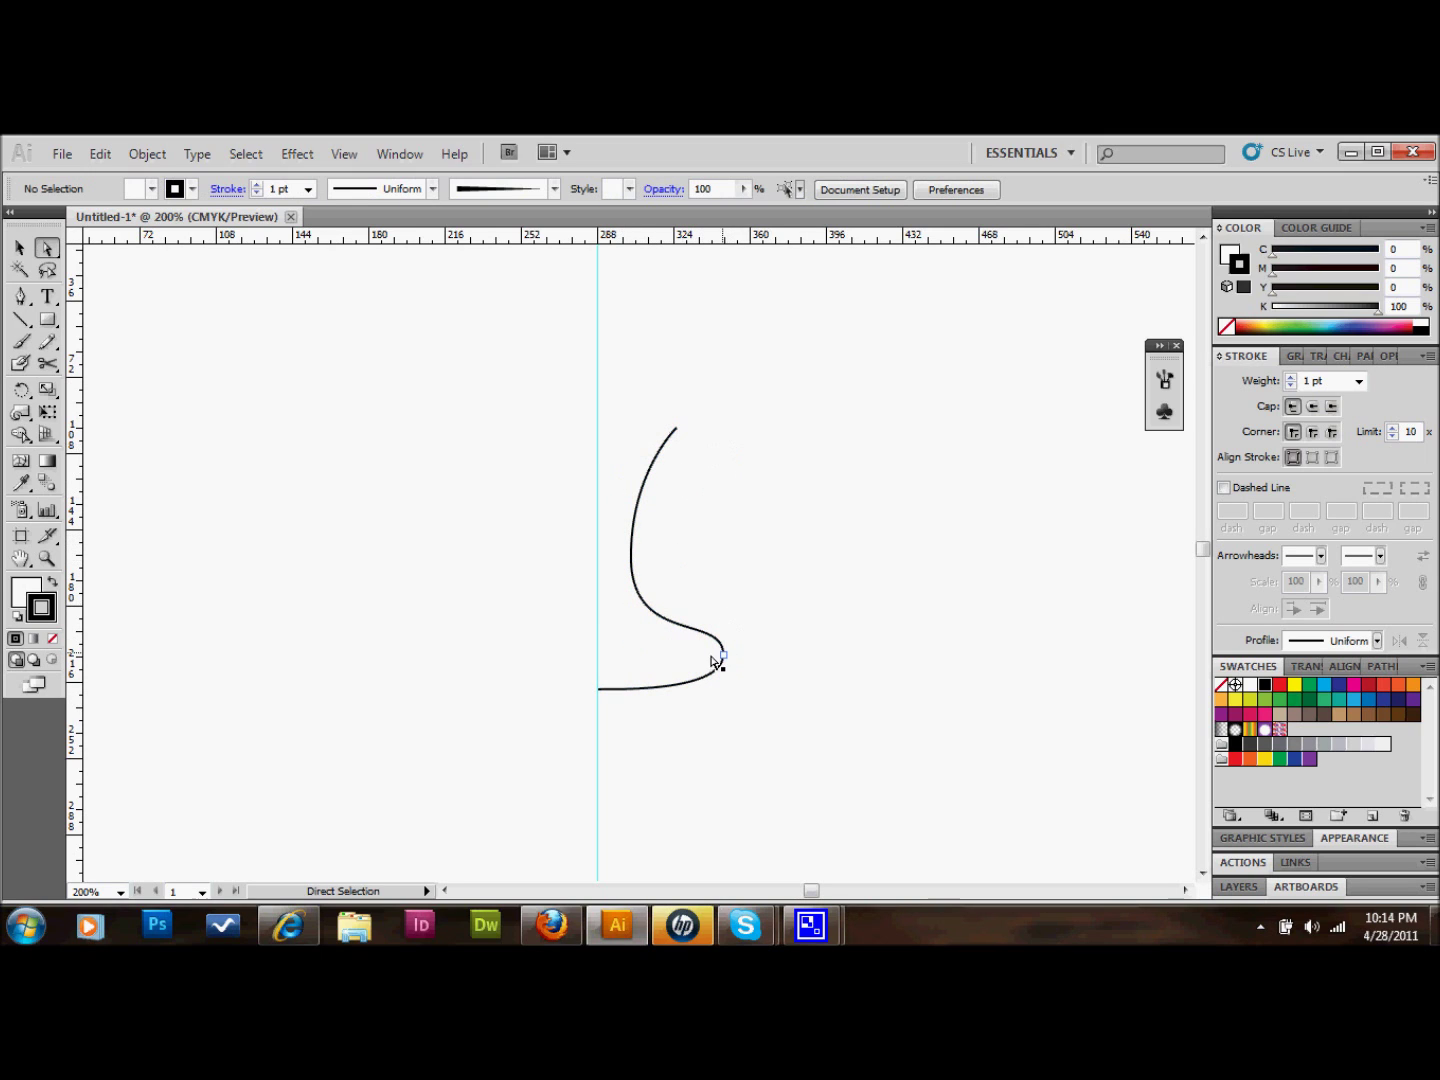
pyautogui.click(632, 692)
pyautogui.moveTo(725, 657)
pyautogui.mouseDown()
pyautogui.moveTo(692, 663)
pyautogui.moveTo(707, 655)
pyautogui.mouseUp()
# - Pull the top end point down and left for a shorter, more upright tip, then select the path
pyautogui.click(741, 658)
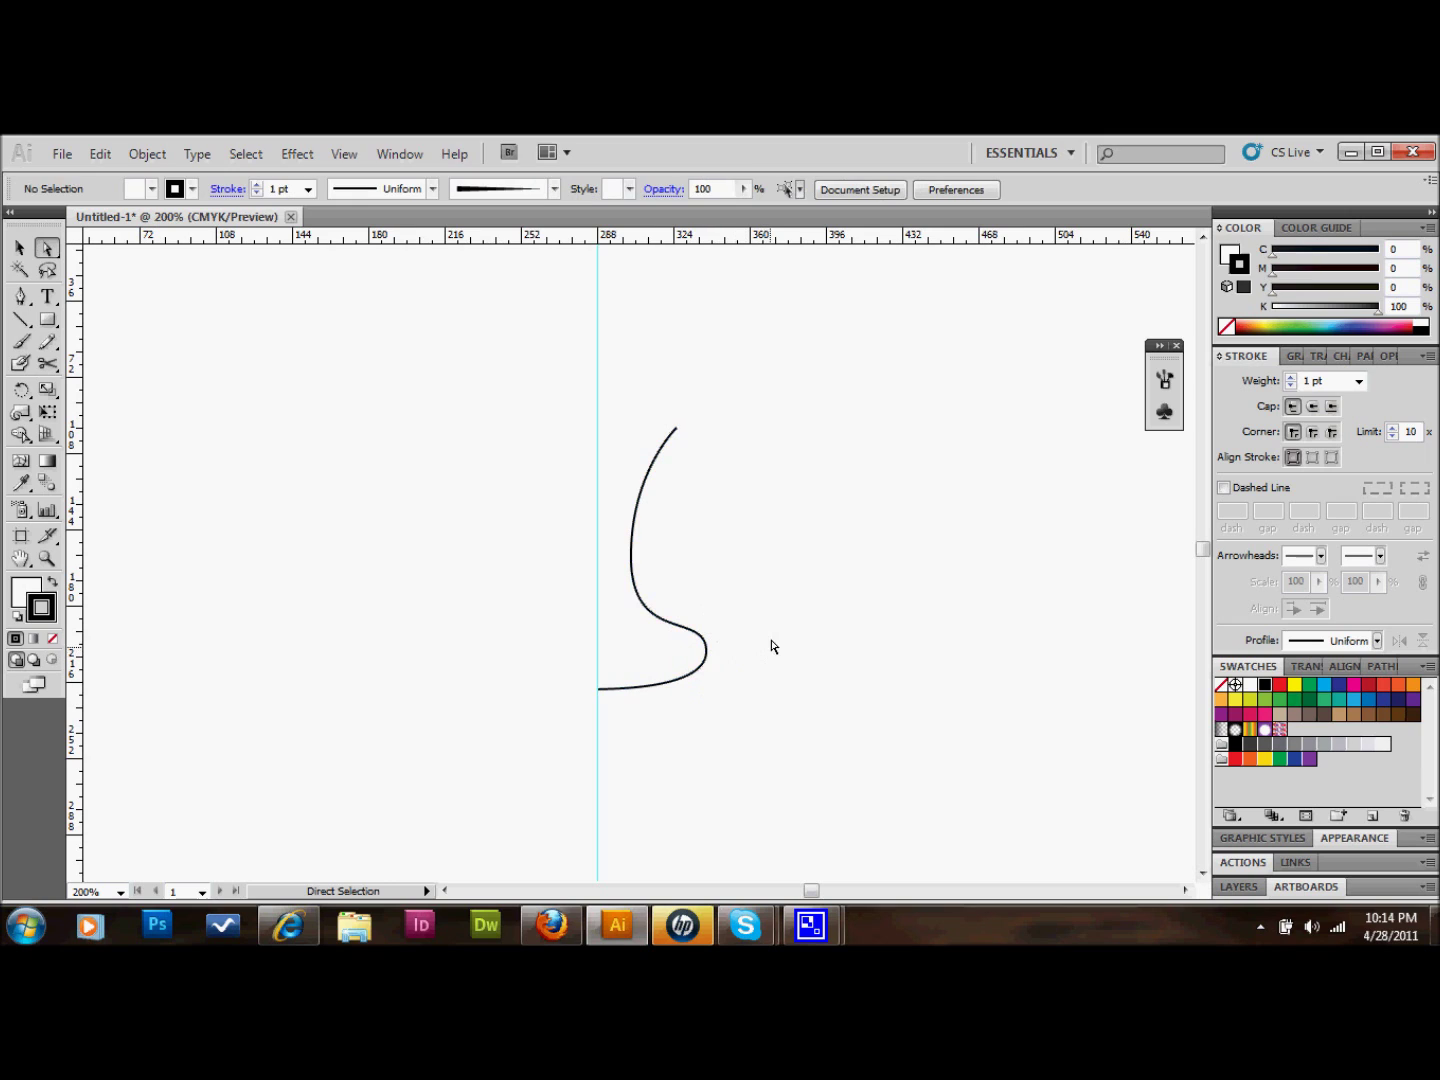
pyautogui.click(677, 431)
pyautogui.moveTo(677, 431); pyautogui.dragTo(652, 450)
pyautogui.click(606, 460)
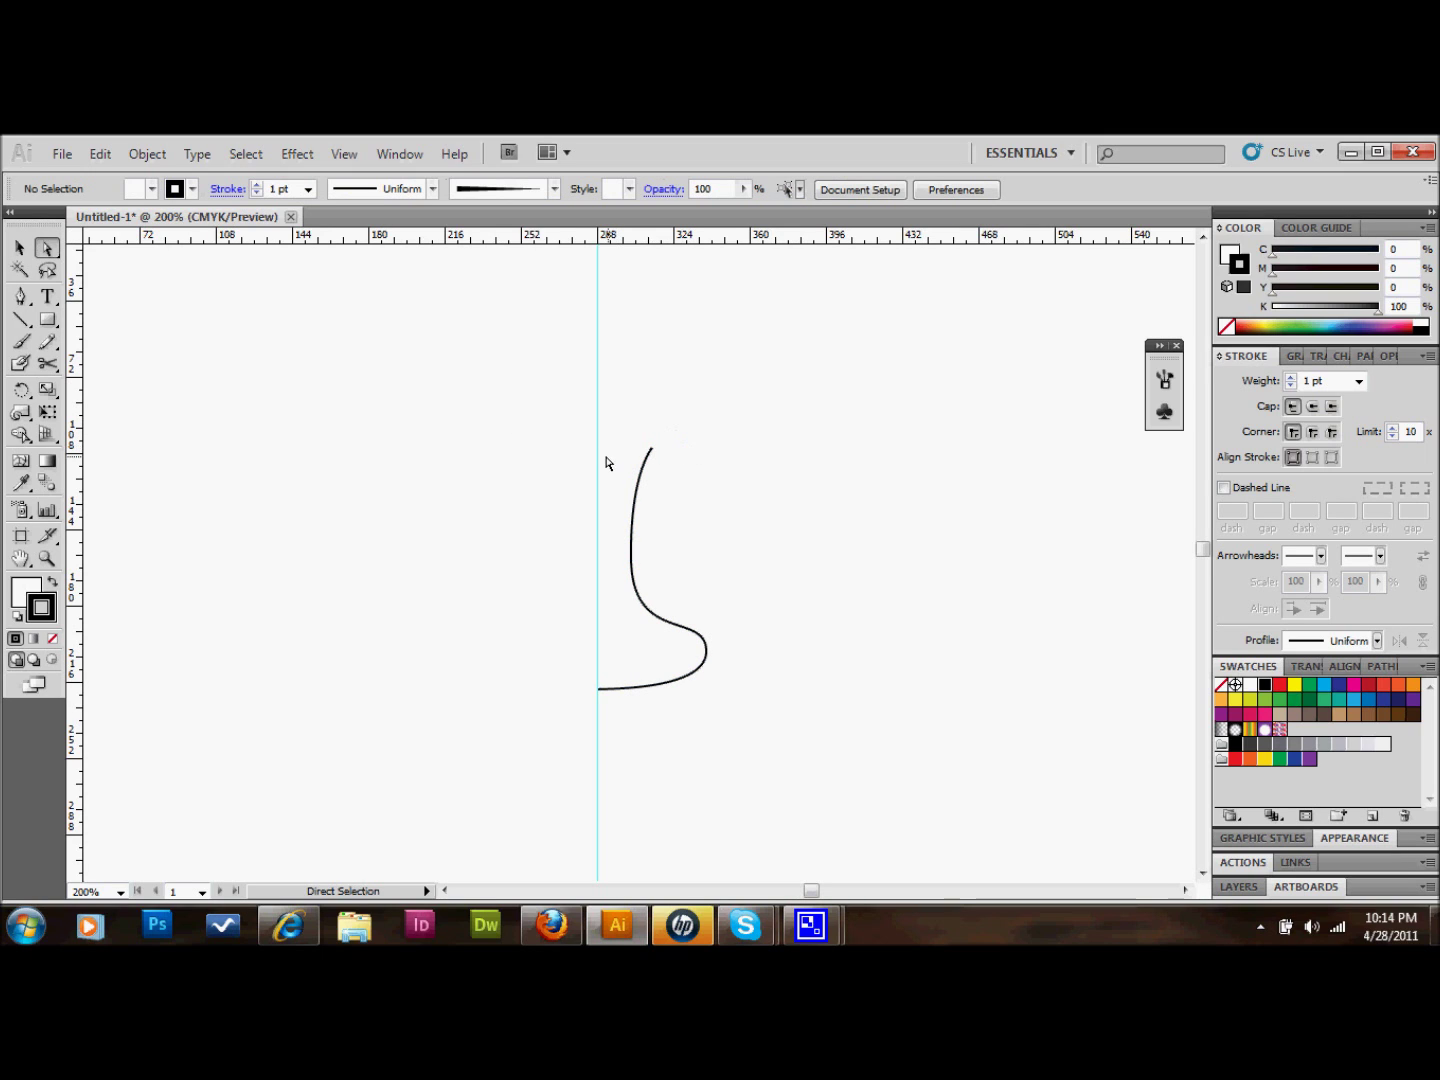
pyautogui.click(22, 250)
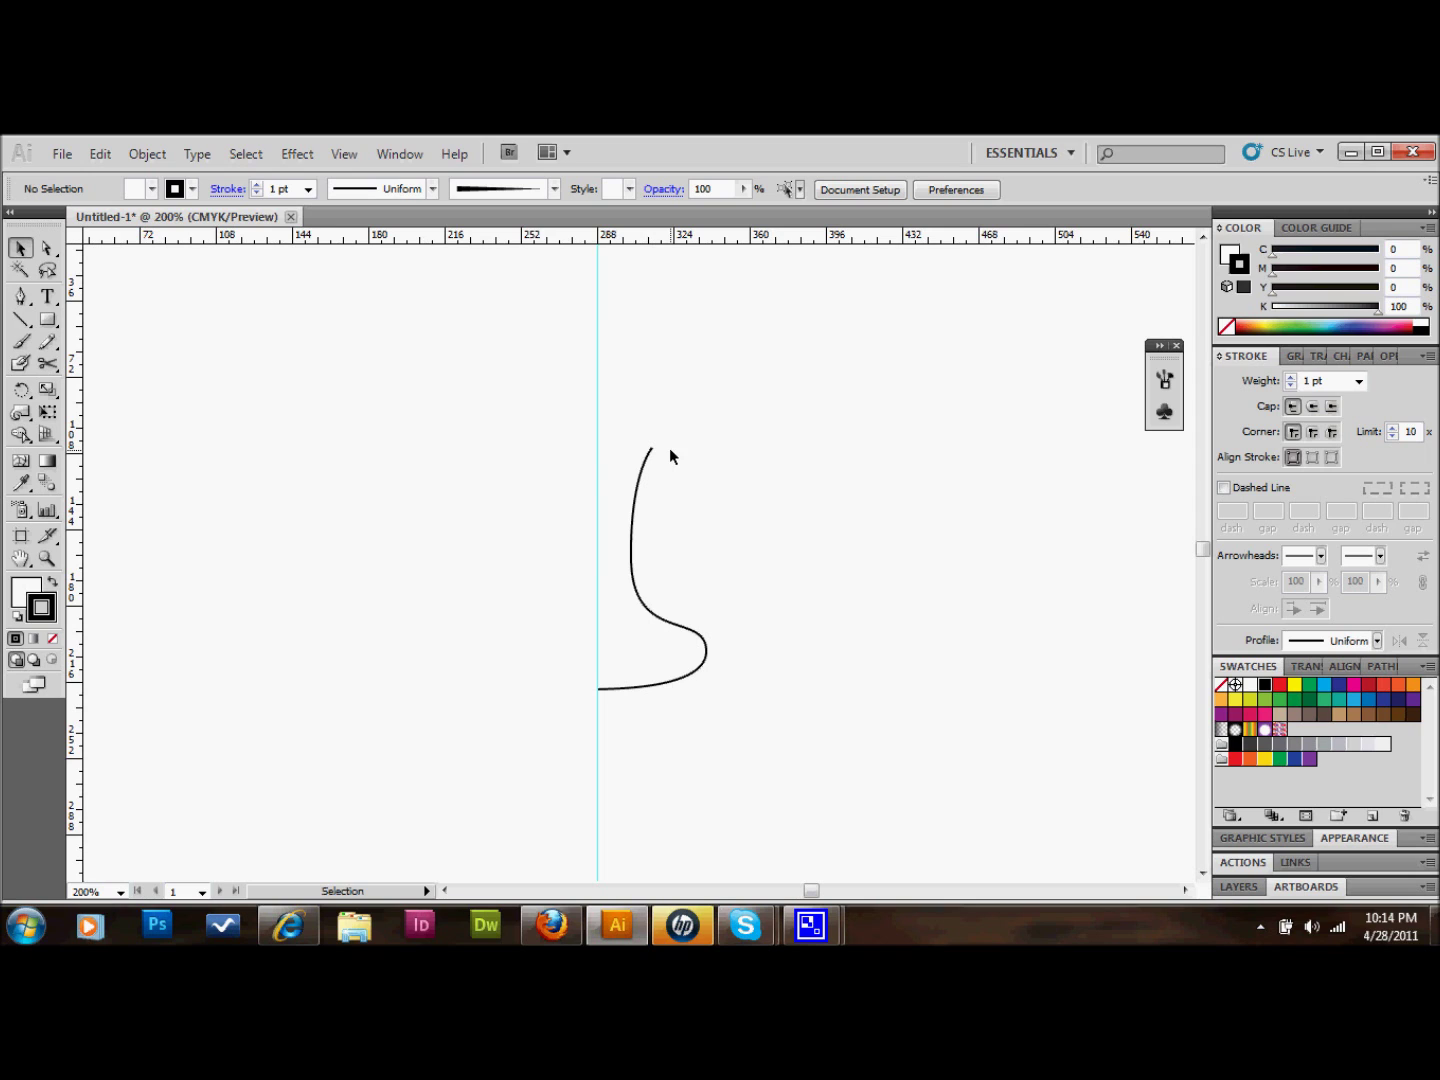
pyautogui.moveTo(527, 384); pyautogui.dragTo(740, 743)
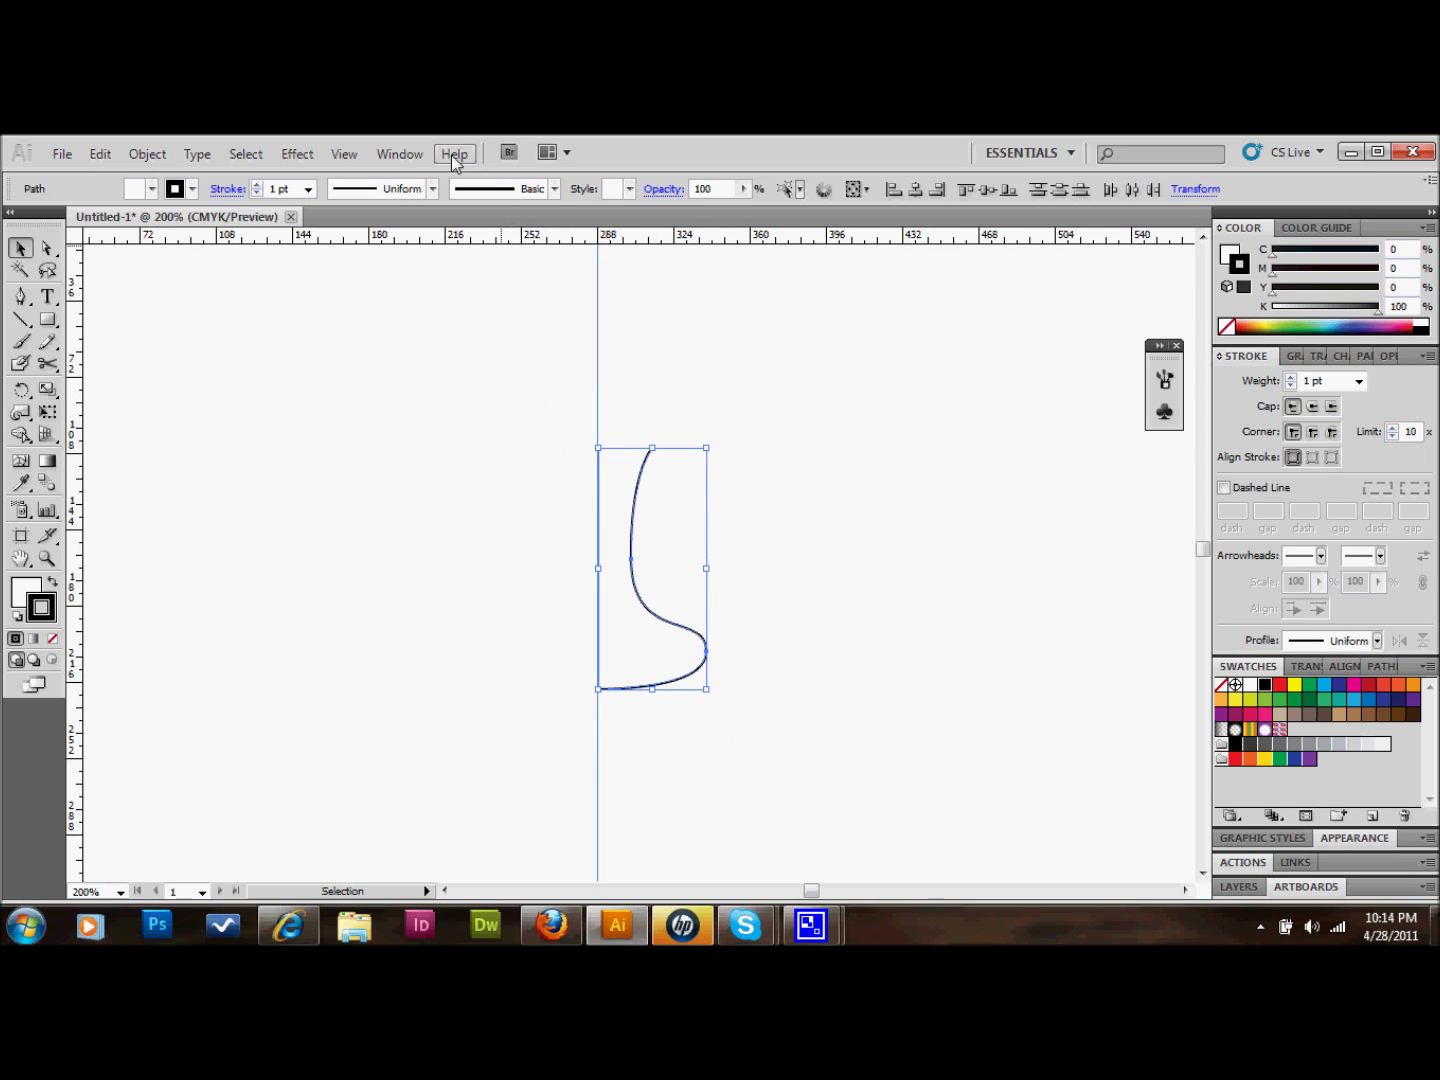
# - Apply Effect > 3D > Revolve with default options to spin the profile into a vase
pyautogui.click(301, 156)
pyautogui.moveTo(356, 276)
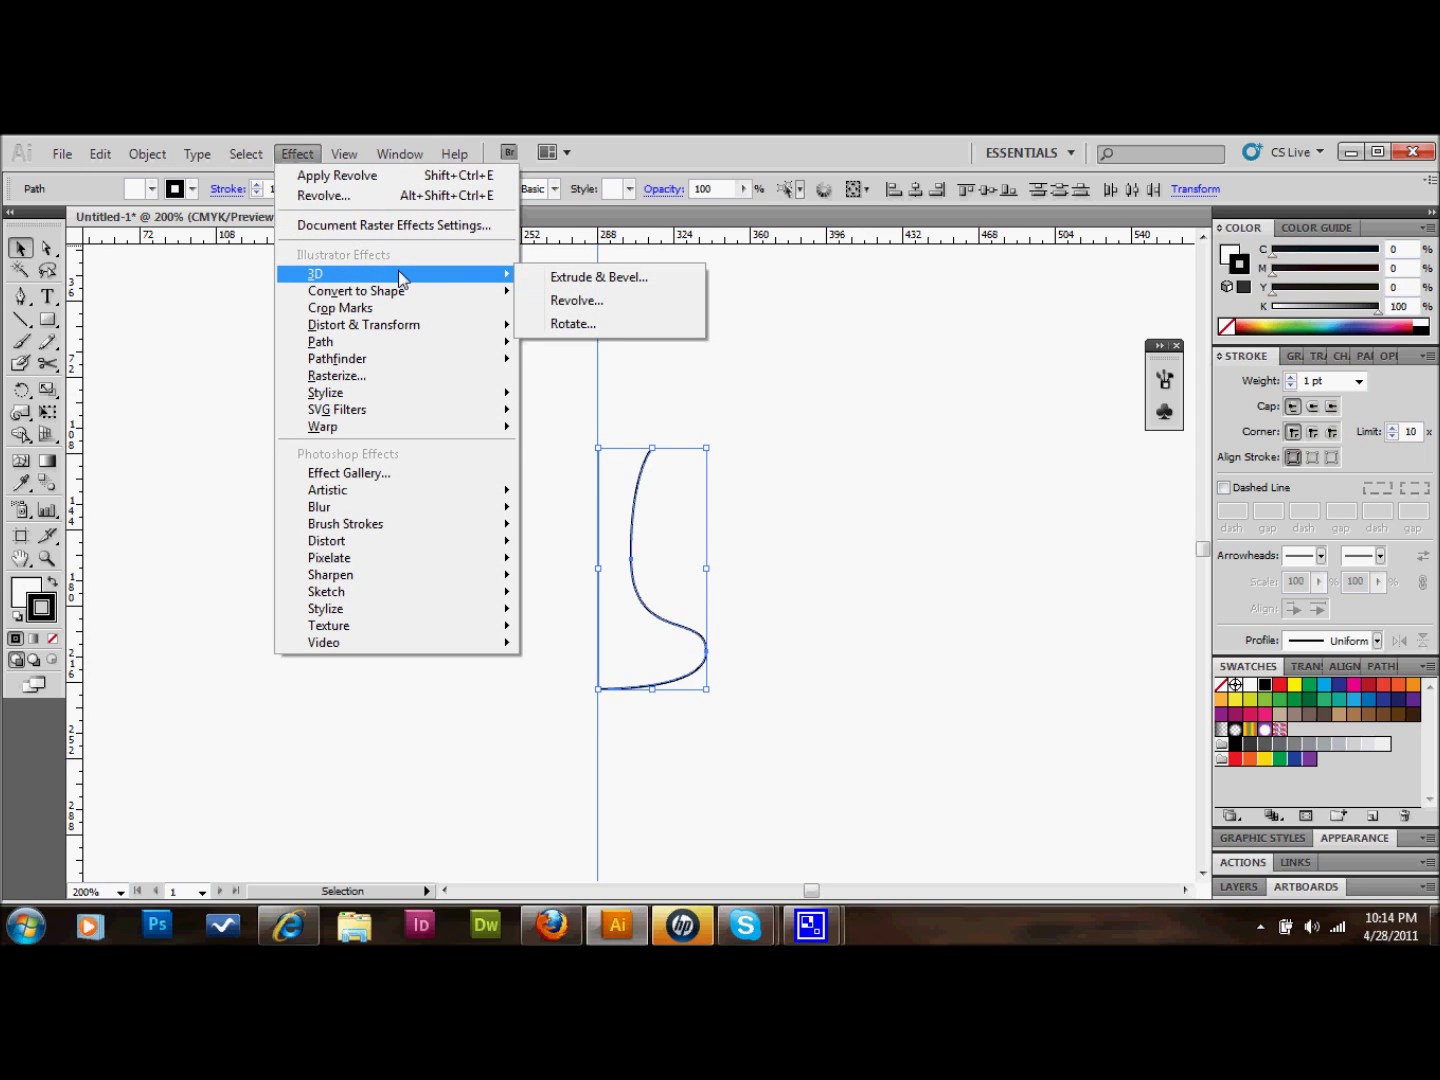
pyautogui.click(578, 300)
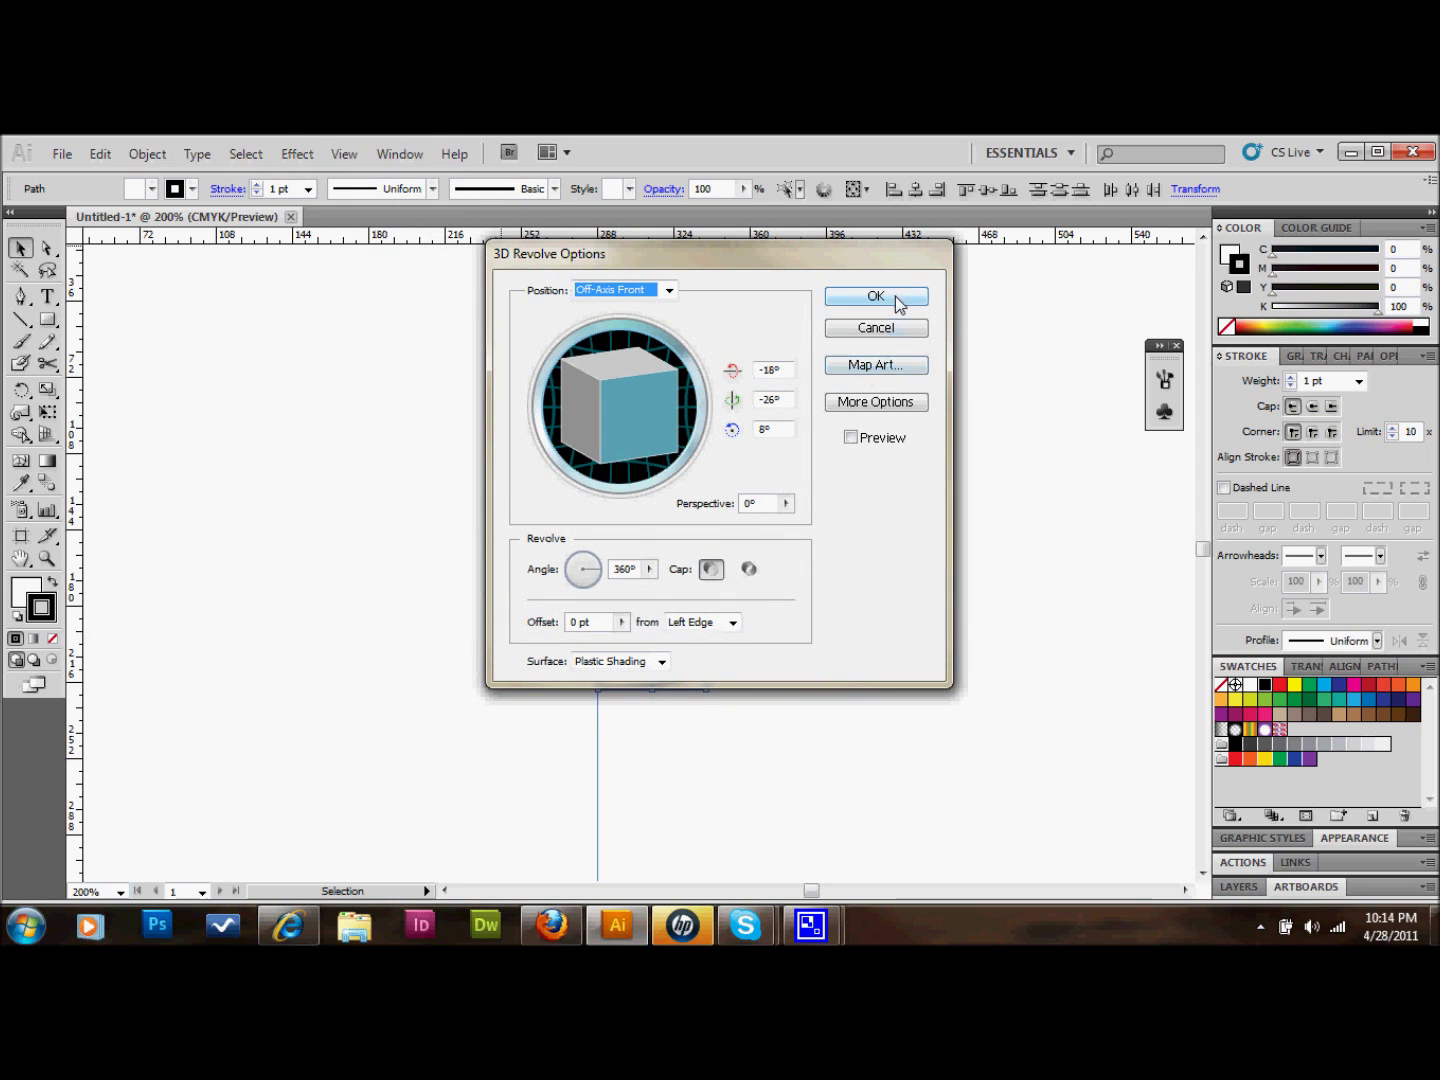
pyautogui.click(876, 296)
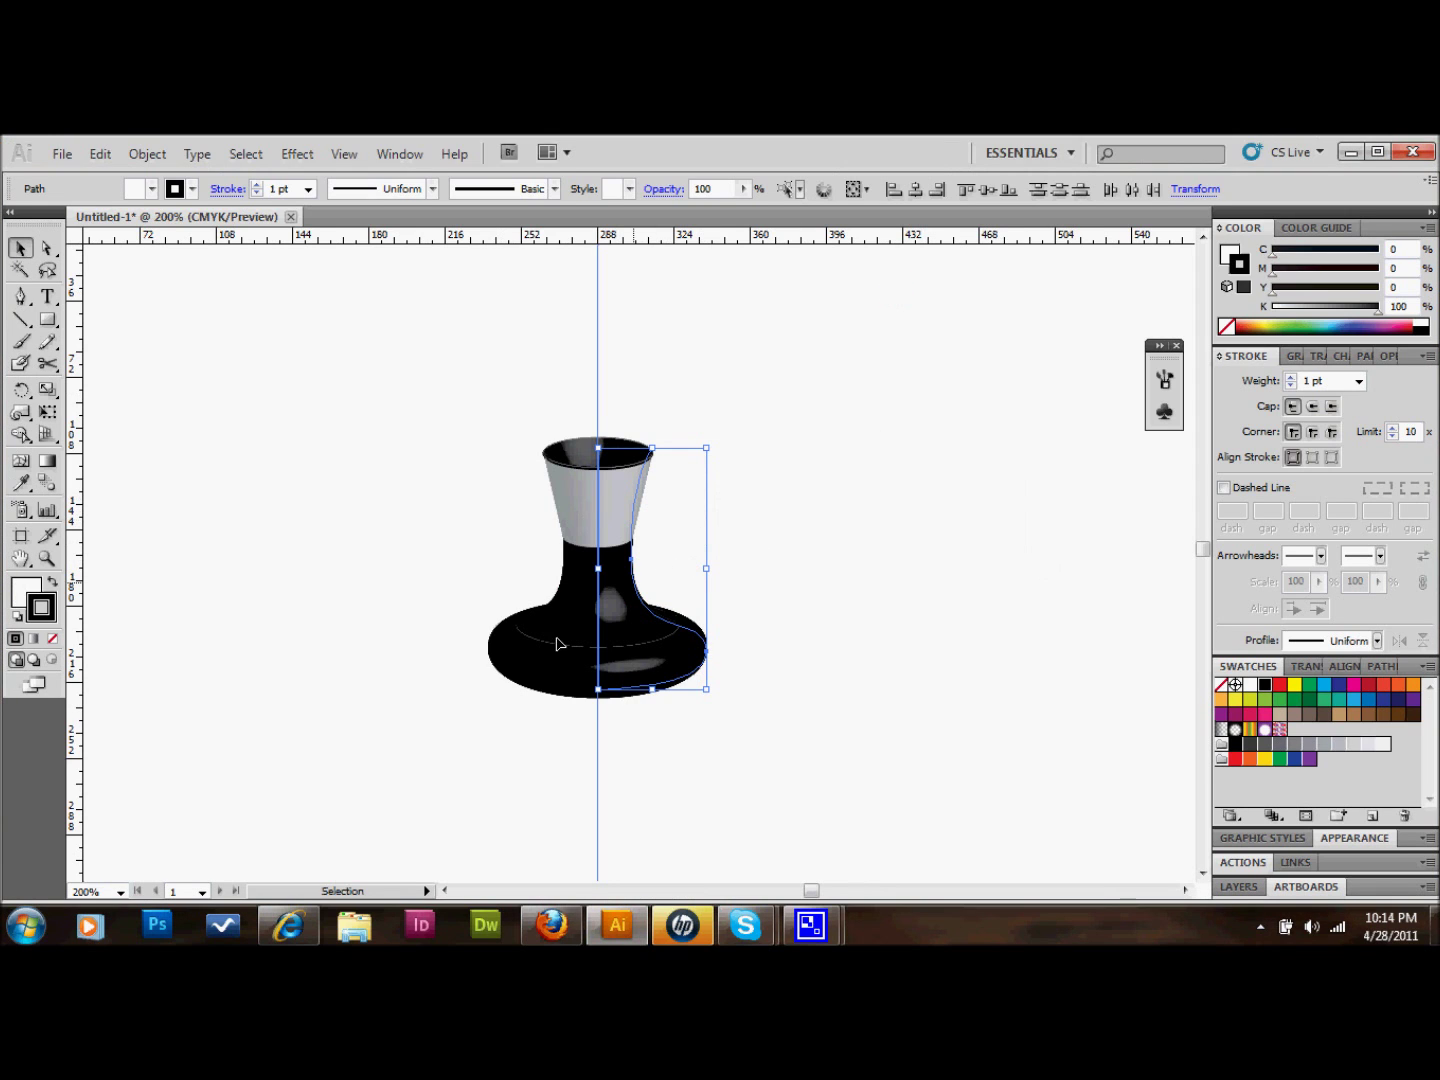
pyautogui.click(18, 599)
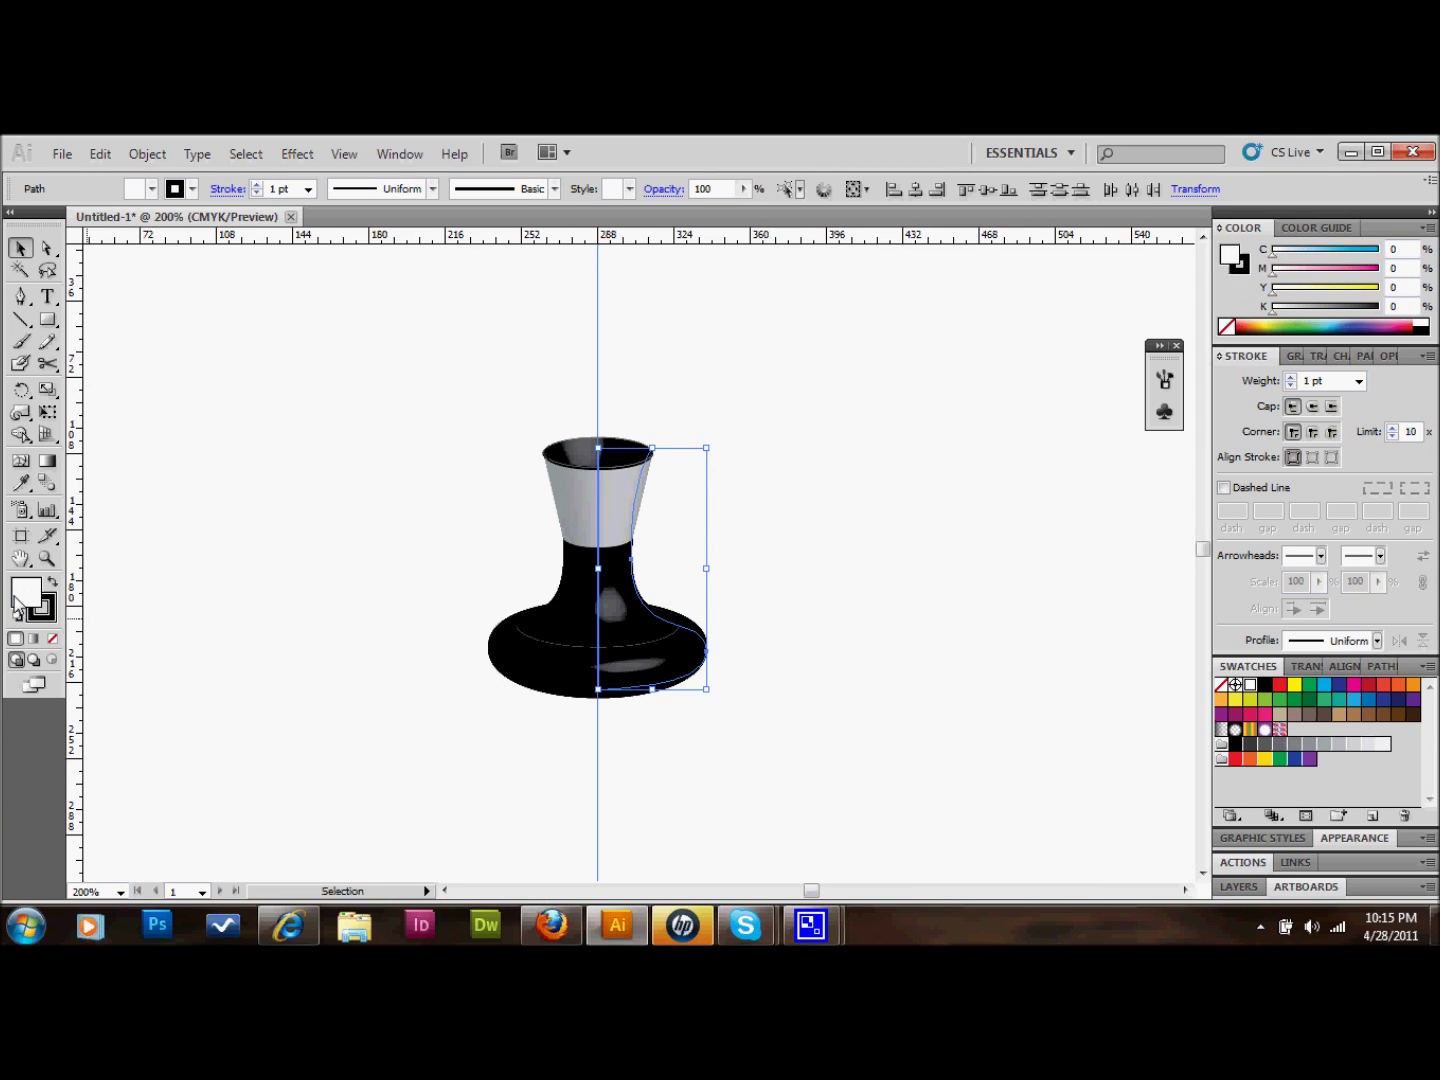
# - Set the vase's fill to None and its stroke to a blue swatch
pyautogui.click(51, 641)
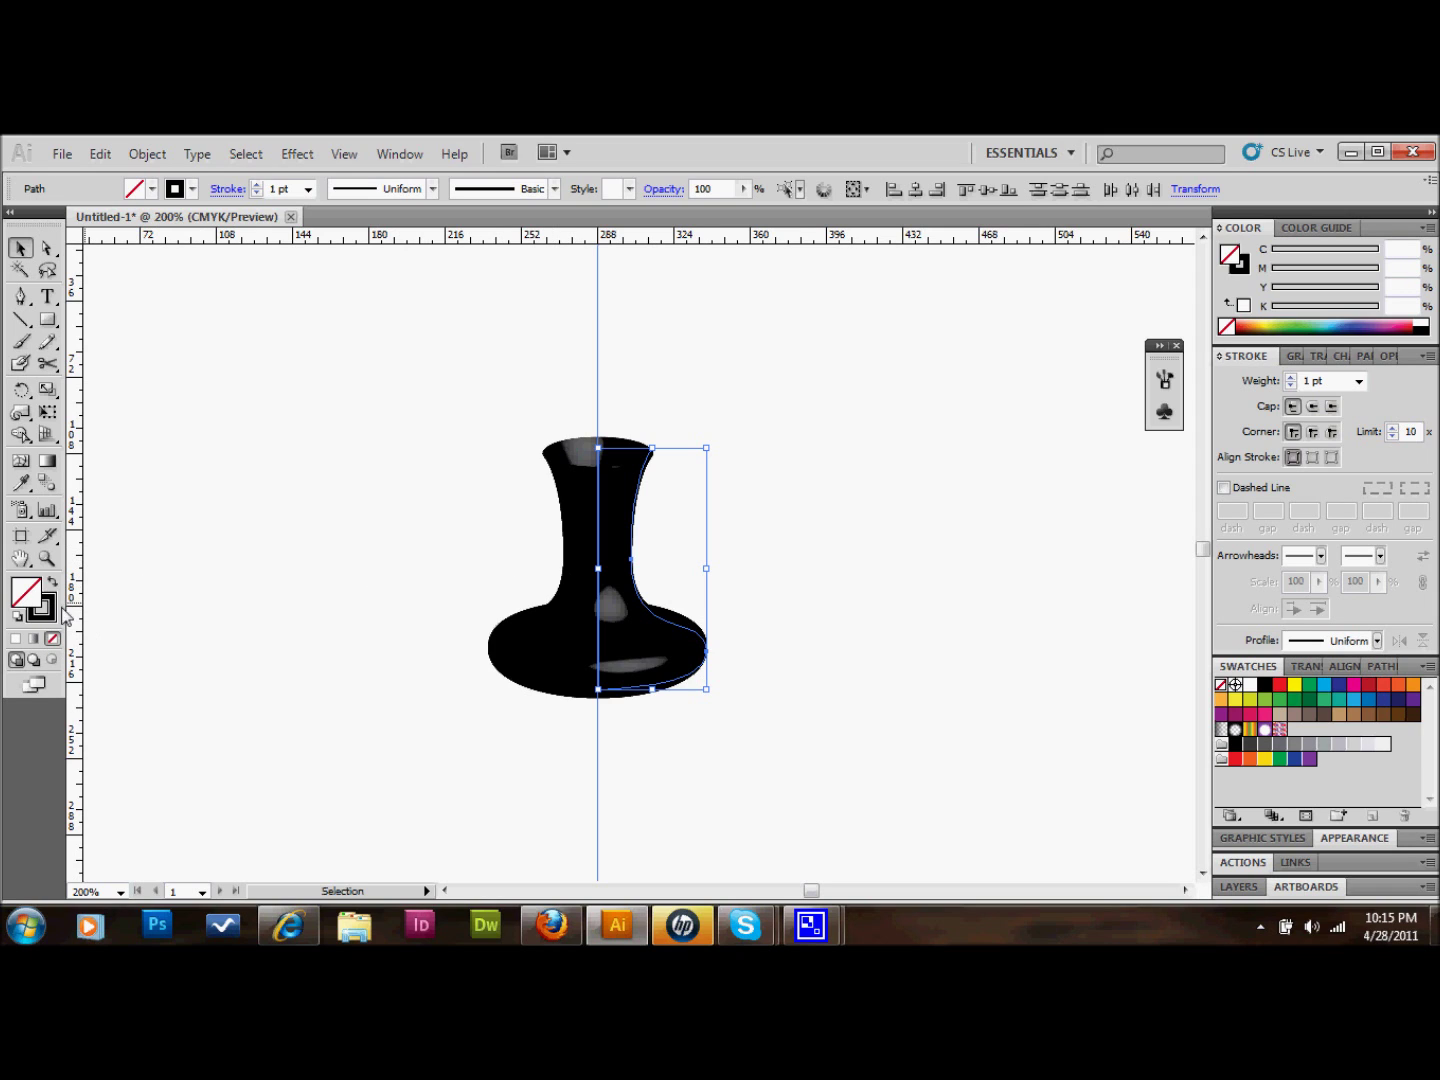
pyautogui.click(50, 617)
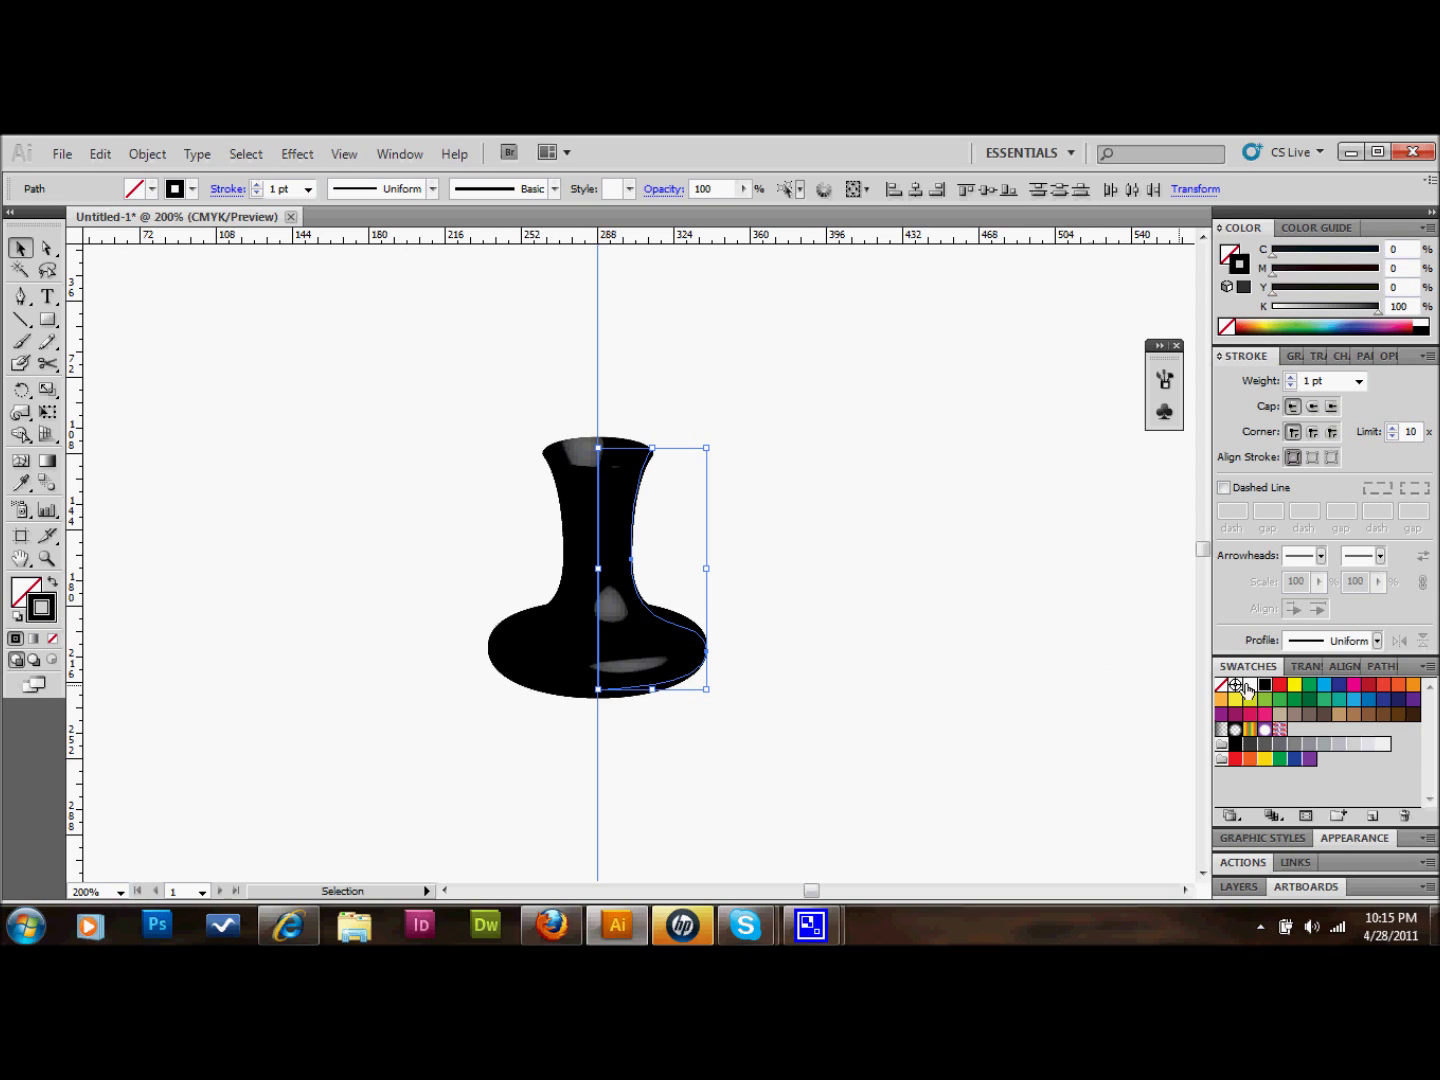
pyautogui.click(1348, 706)
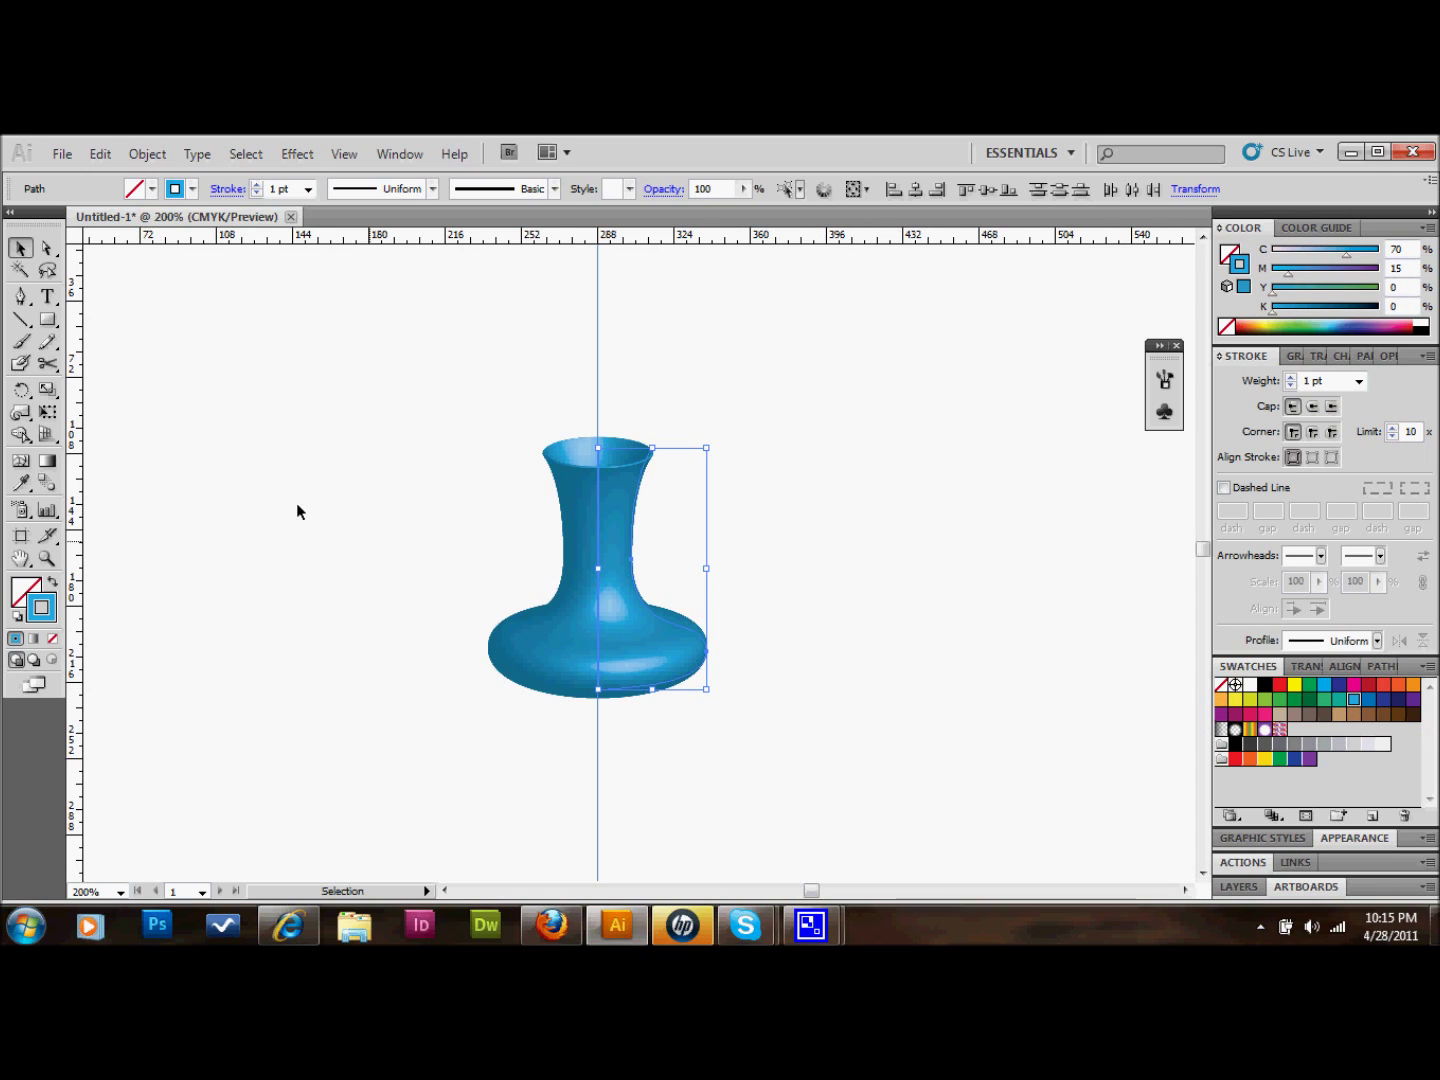
# - Drag the base anchor inward in several moves to slim the vase's rounded base
pyautogui.click(47, 248)
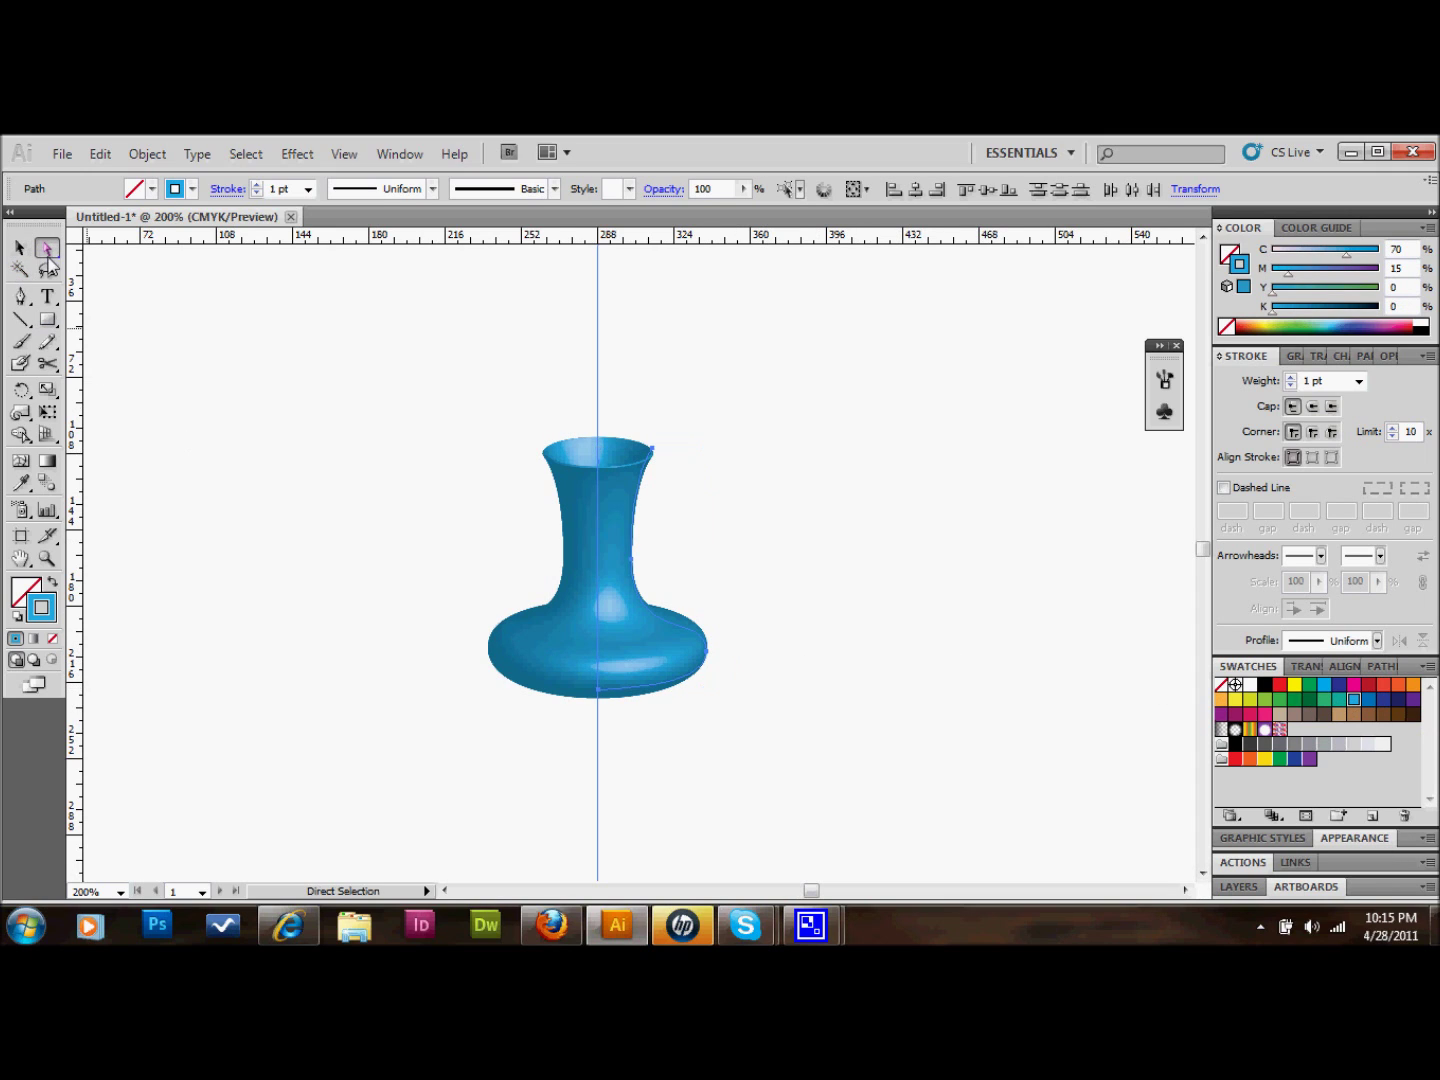
pyautogui.click(707, 652)
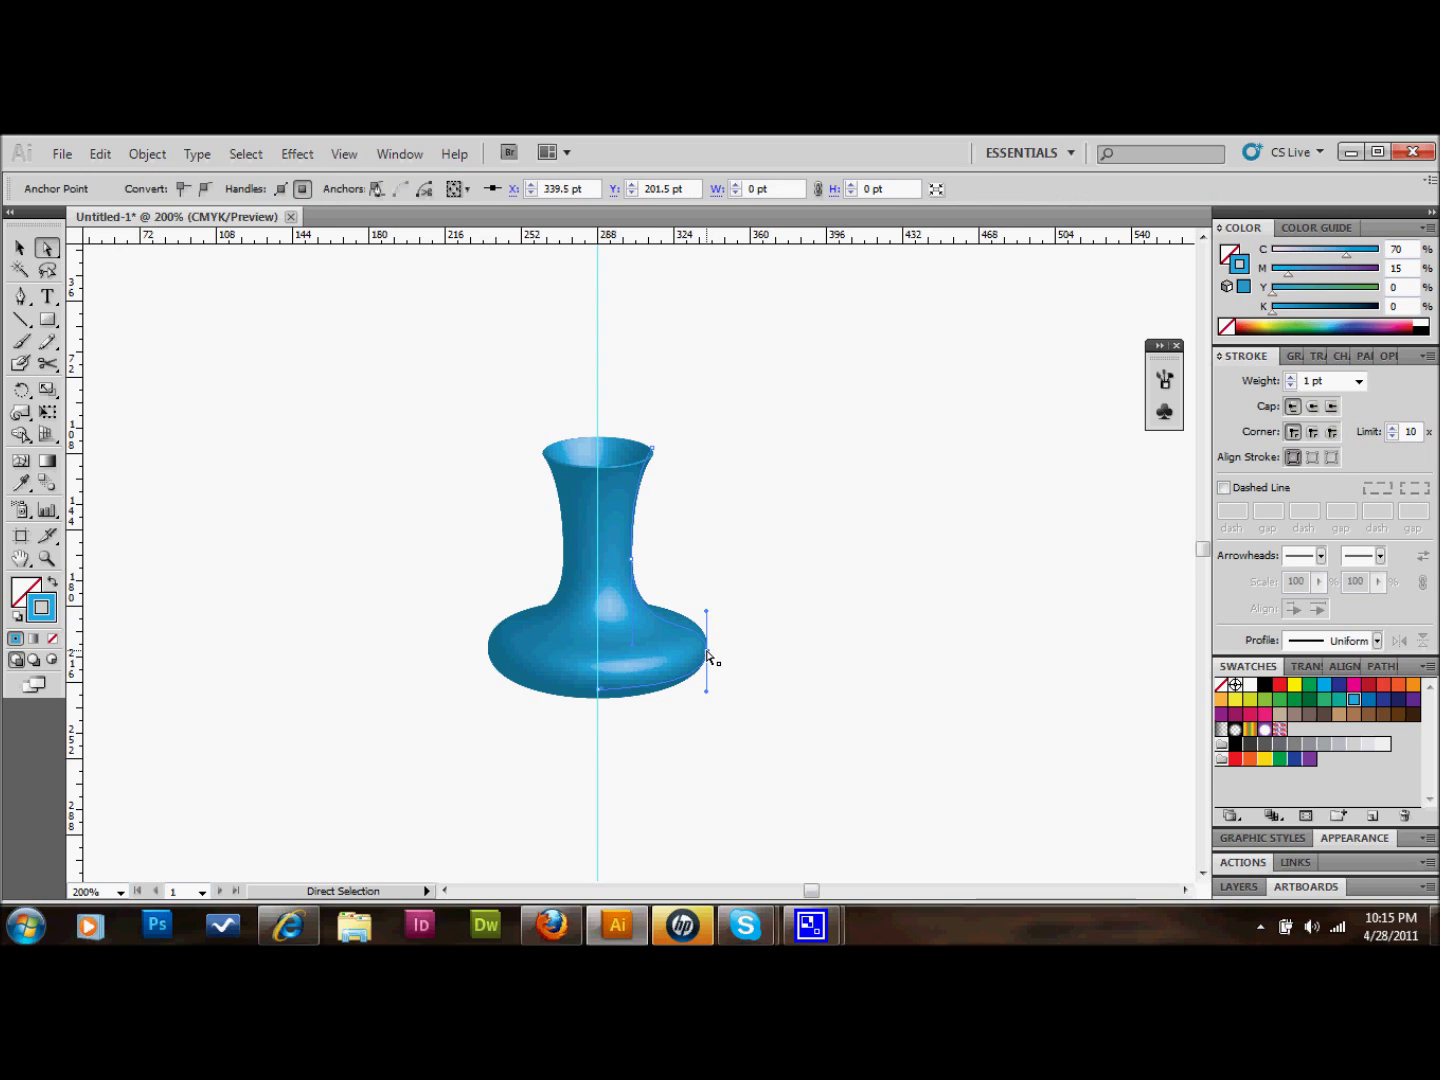
pyautogui.moveTo(706, 653); pyautogui.dragTo(684, 655)
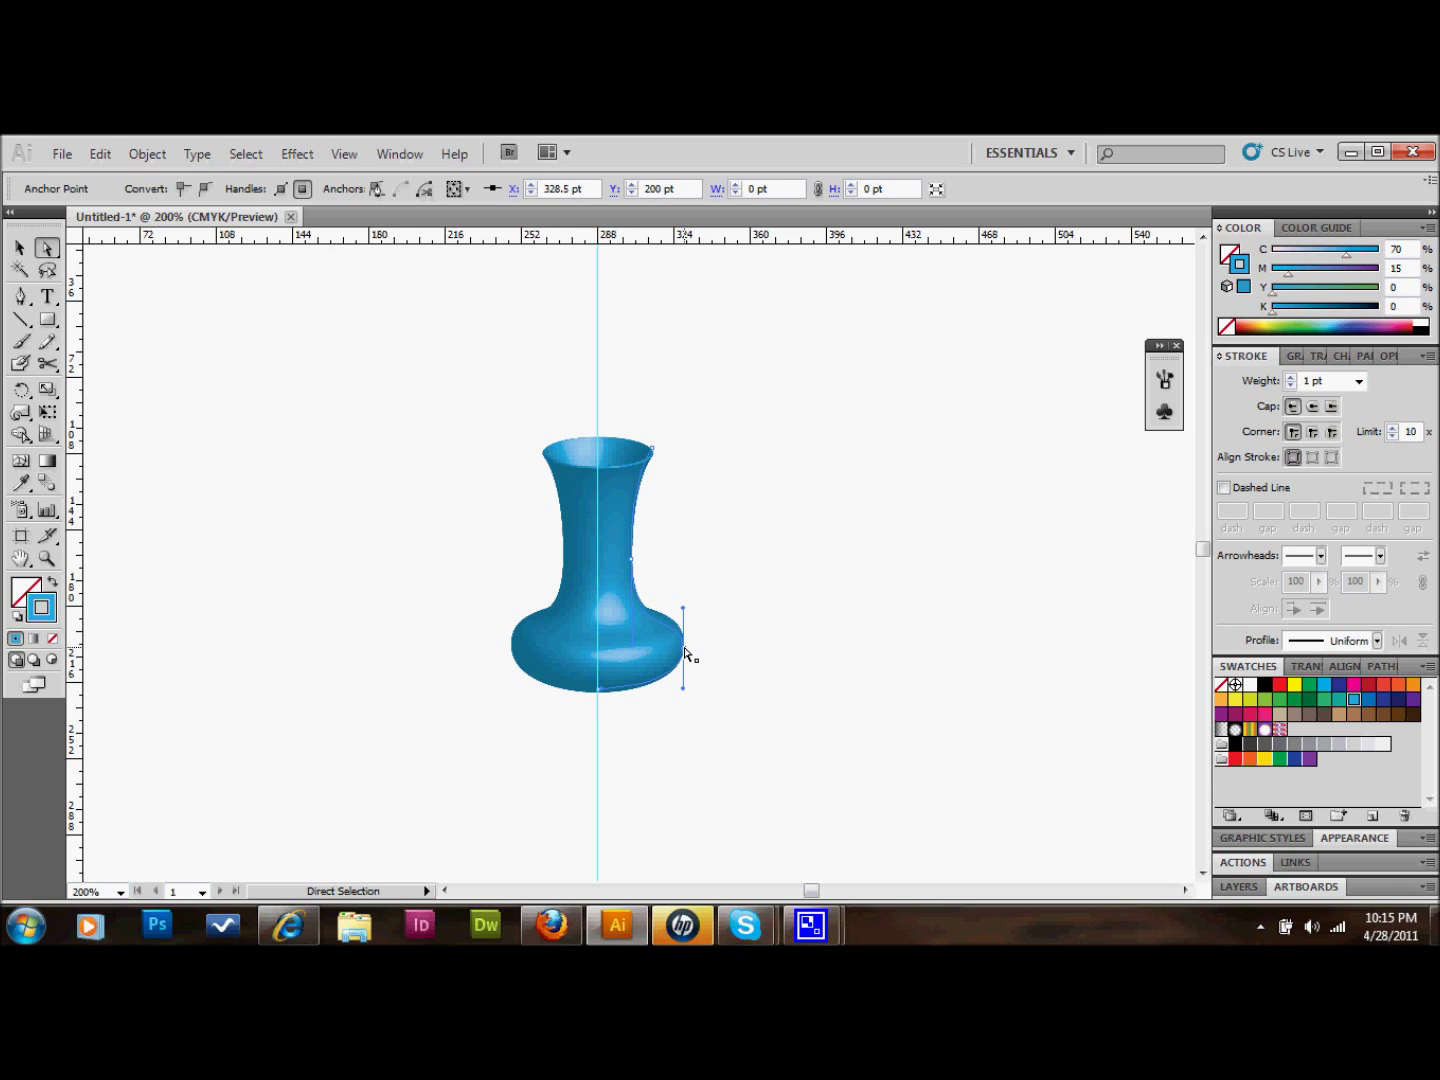
pyautogui.moveTo(687, 655); pyautogui.dragTo(670, 652)
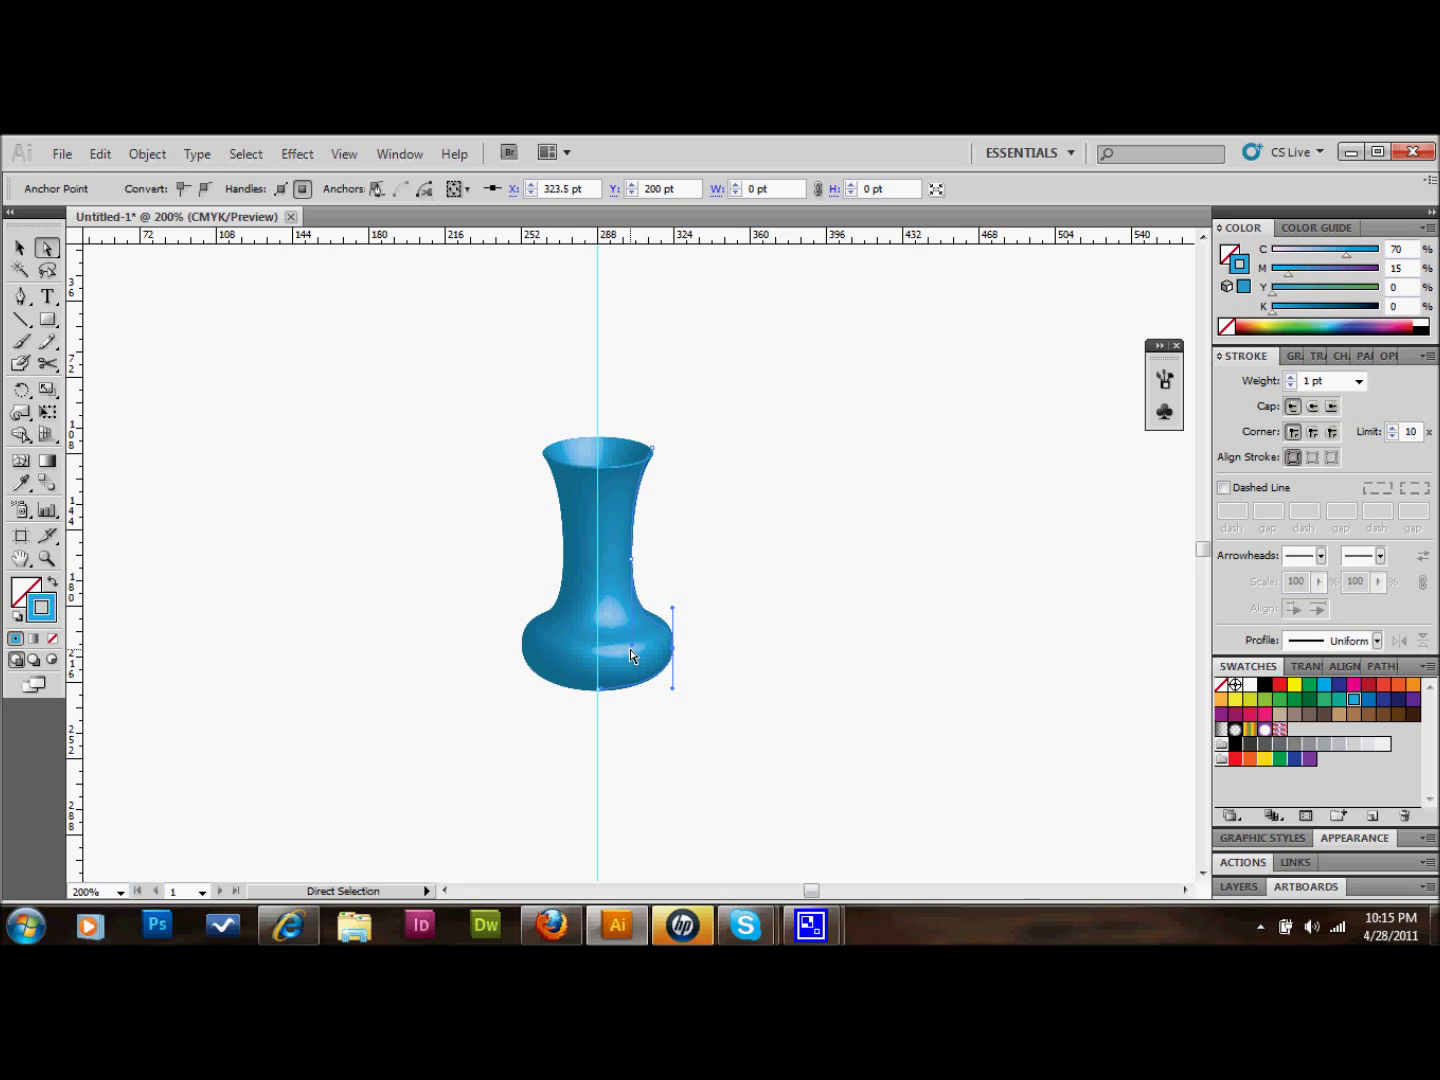
pyautogui.moveTo(634, 633); pyautogui.dragTo(672, 656)
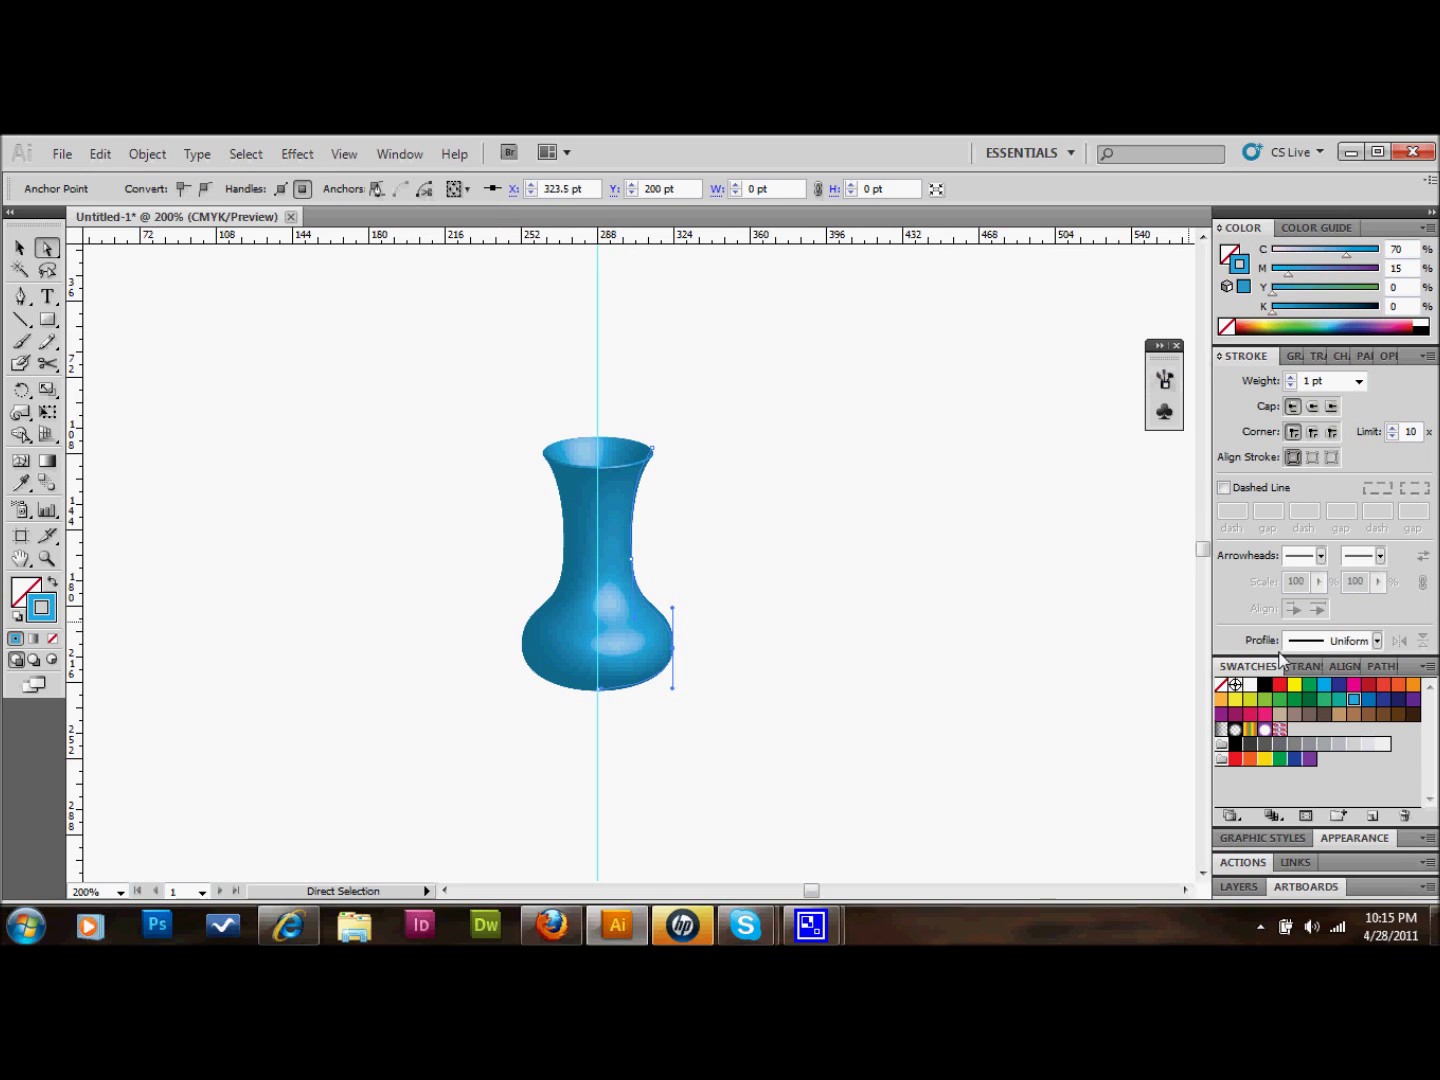
pyautogui.click(1319, 355)
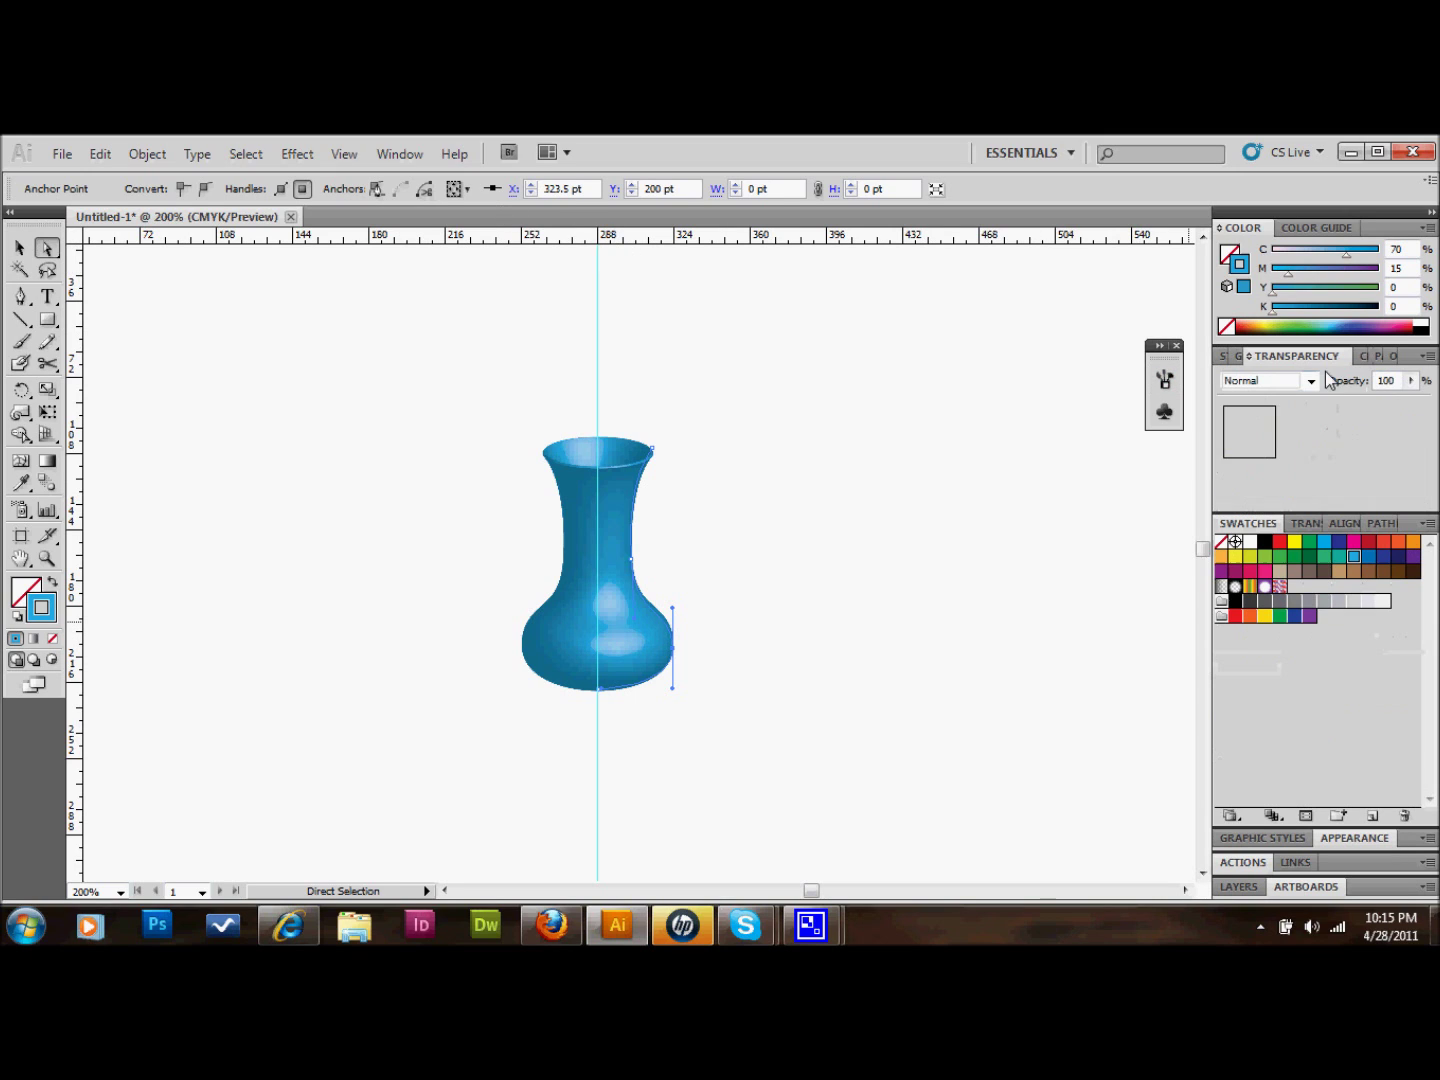
# - Set the blue vase's opacity to 75%
pyautogui.click(1386, 380)
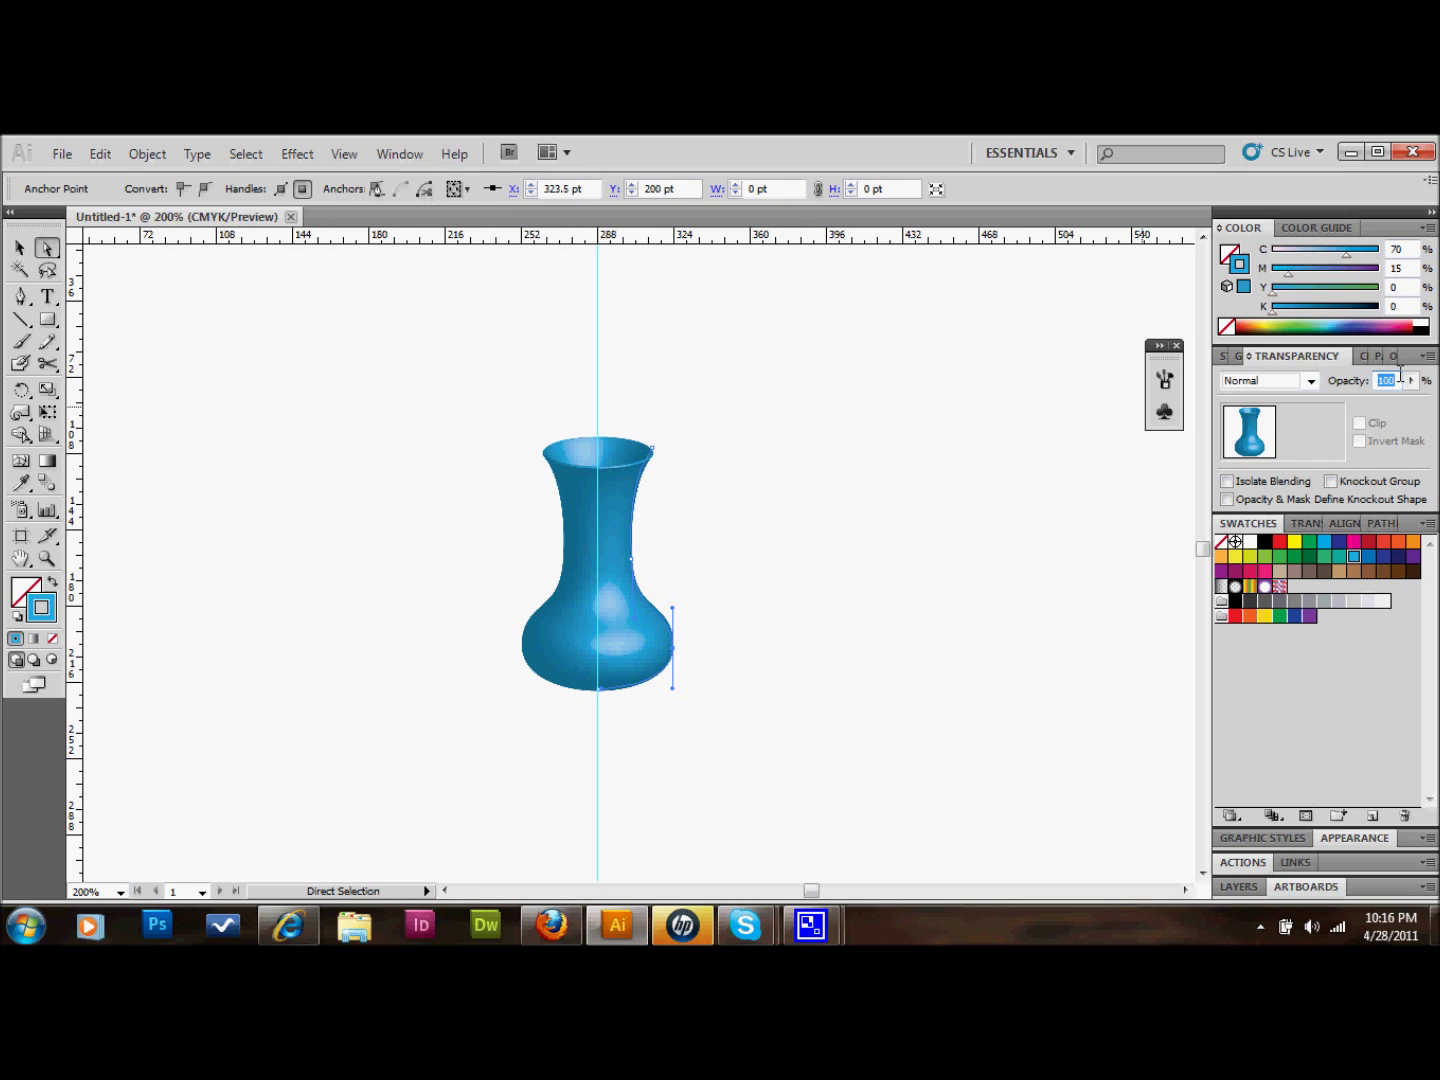
pyautogui.write('75')
pyautogui.press('Return')
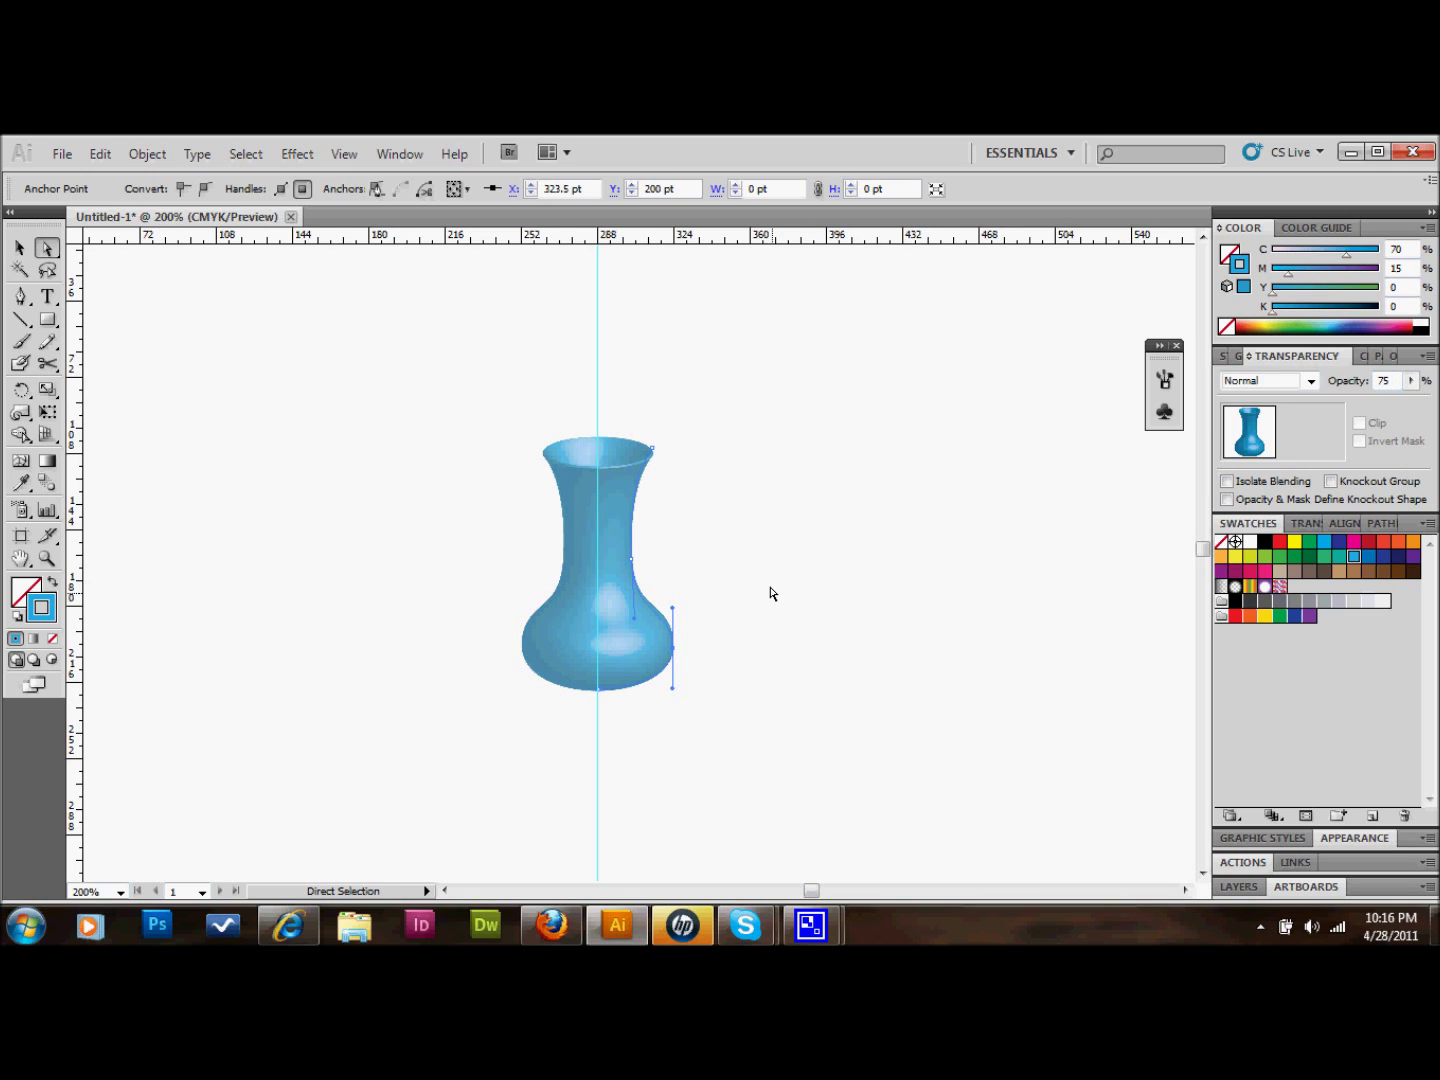
# - Alt-drag the vase to place a duplicate just to its right, at about X 415 pt
pyautogui.click(20, 247)
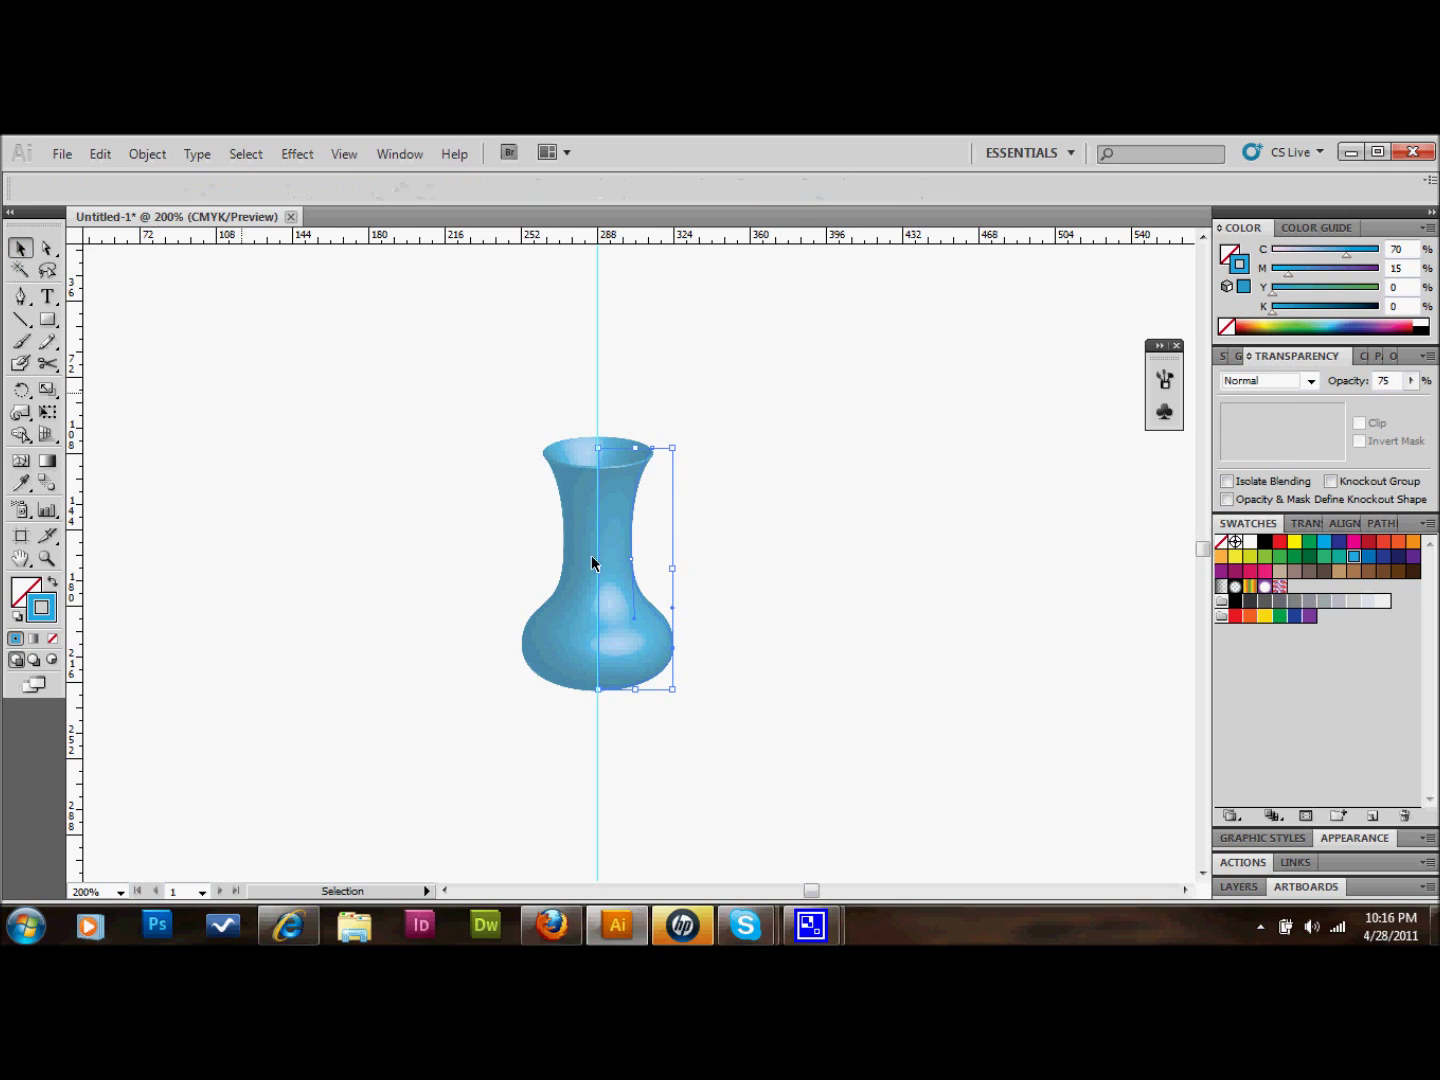
pyautogui.click(627, 580)
pyautogui.click(628, 580)
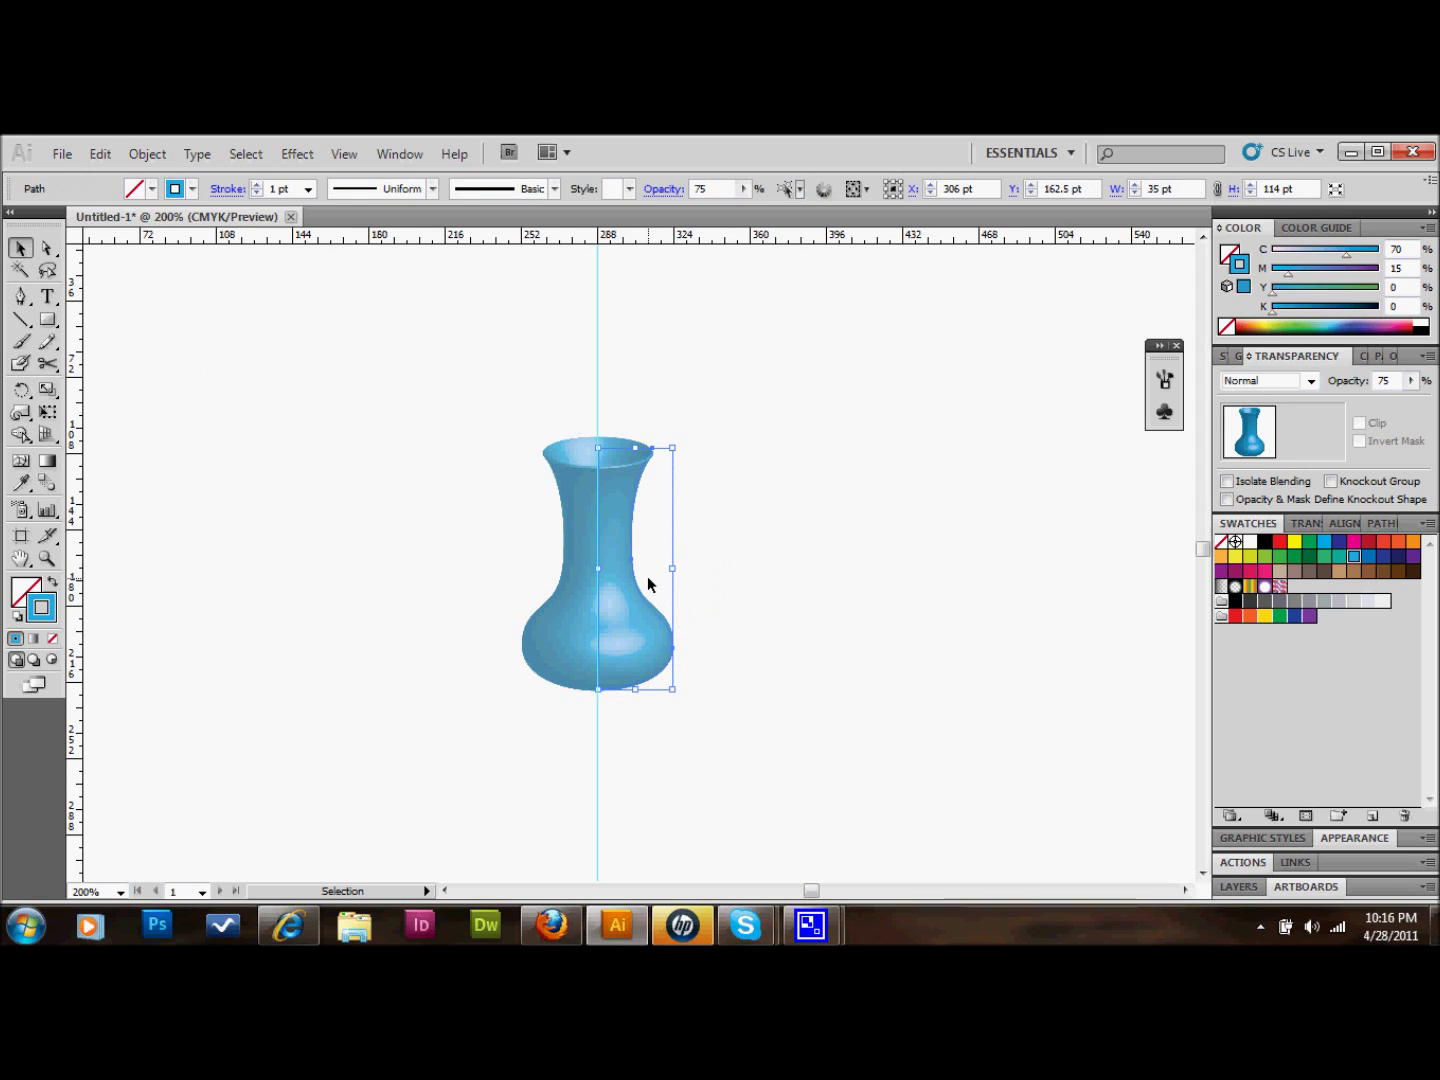
pyautogui.press('a')
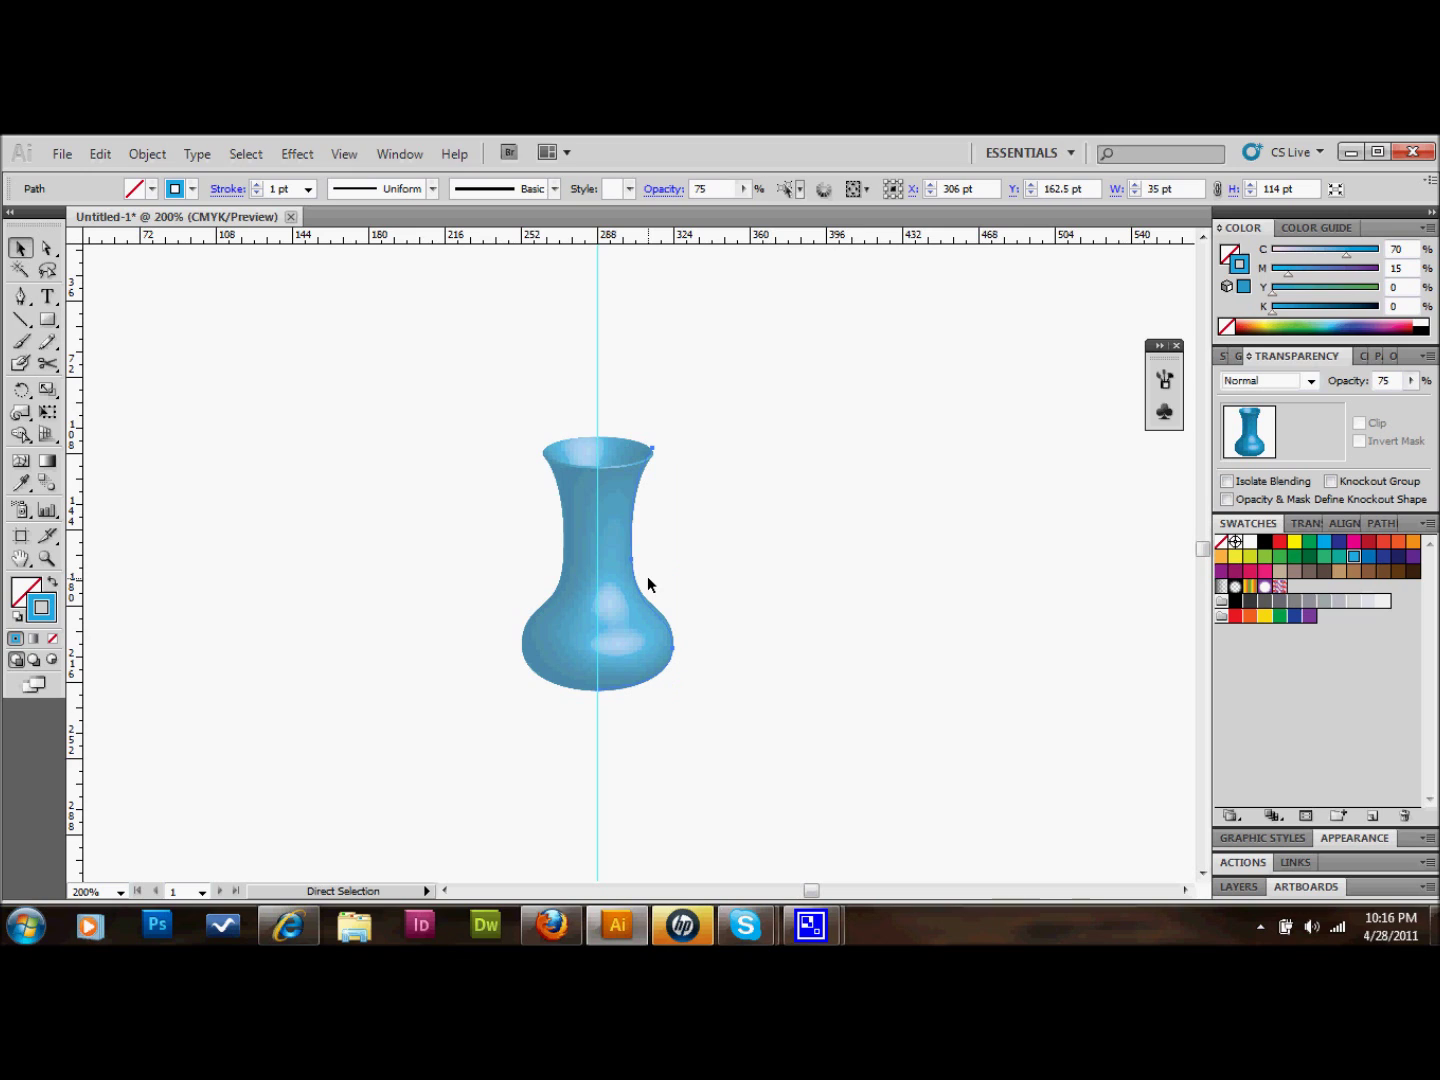
pyautogui.press('v')
pyautogui.moveTo(647, 576); pyautogui.dragTo(851, 525)
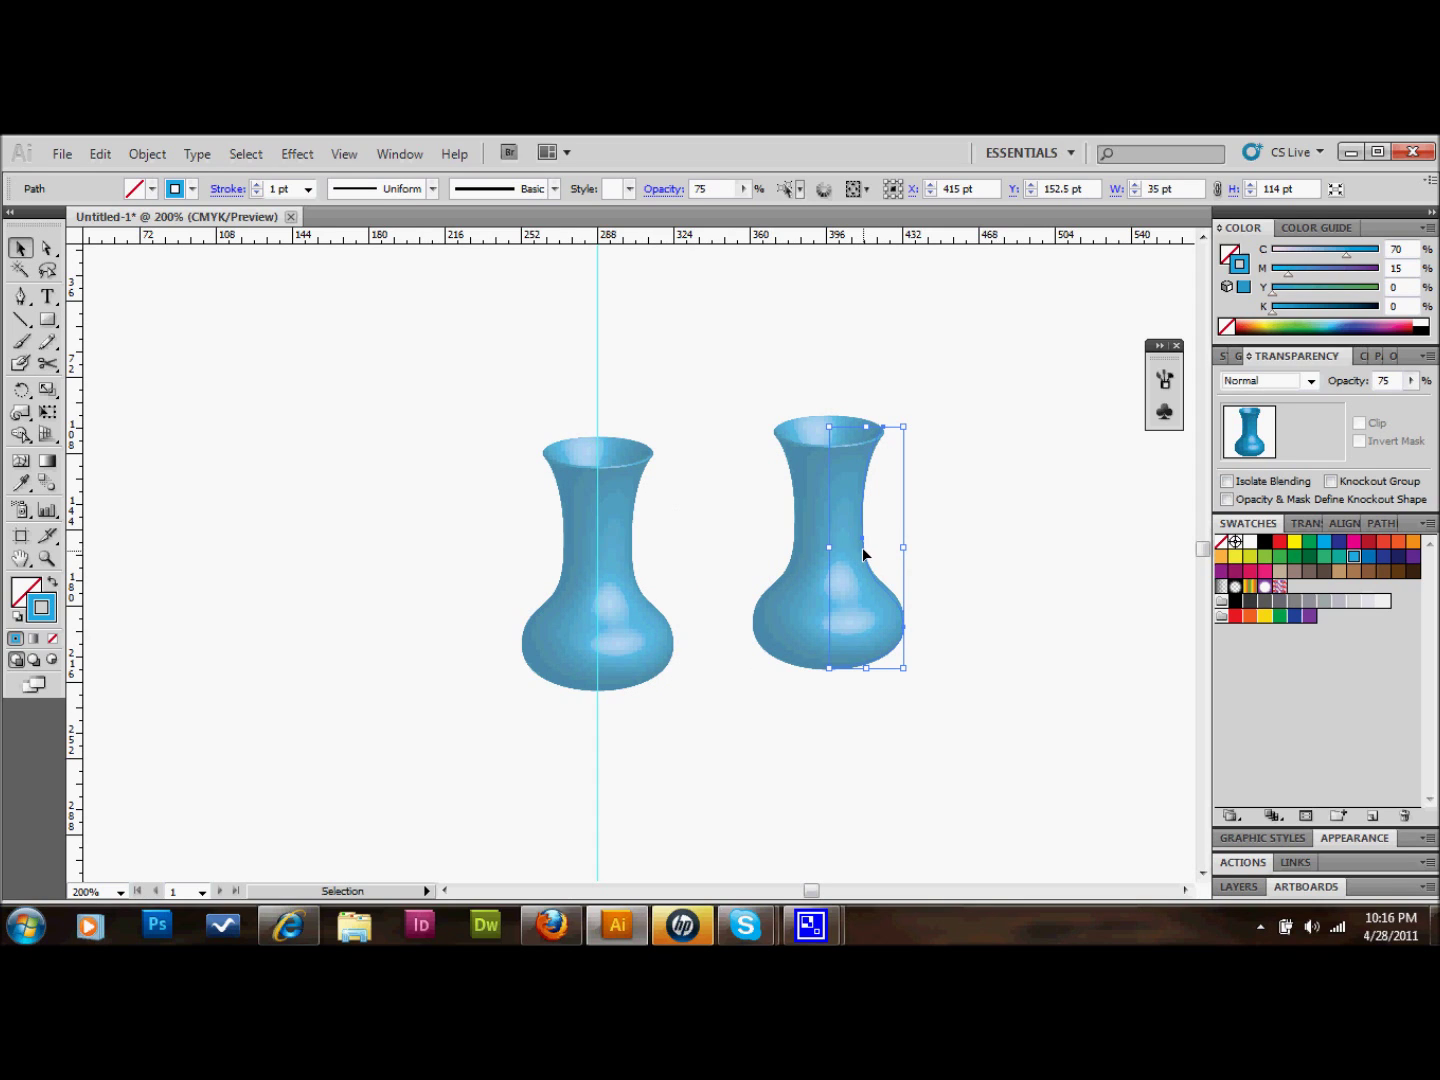
# - Cut the duplicate's profile with Scissors where neck meets bowl, and delete the neck piece
pyautogui.click(47, 365)
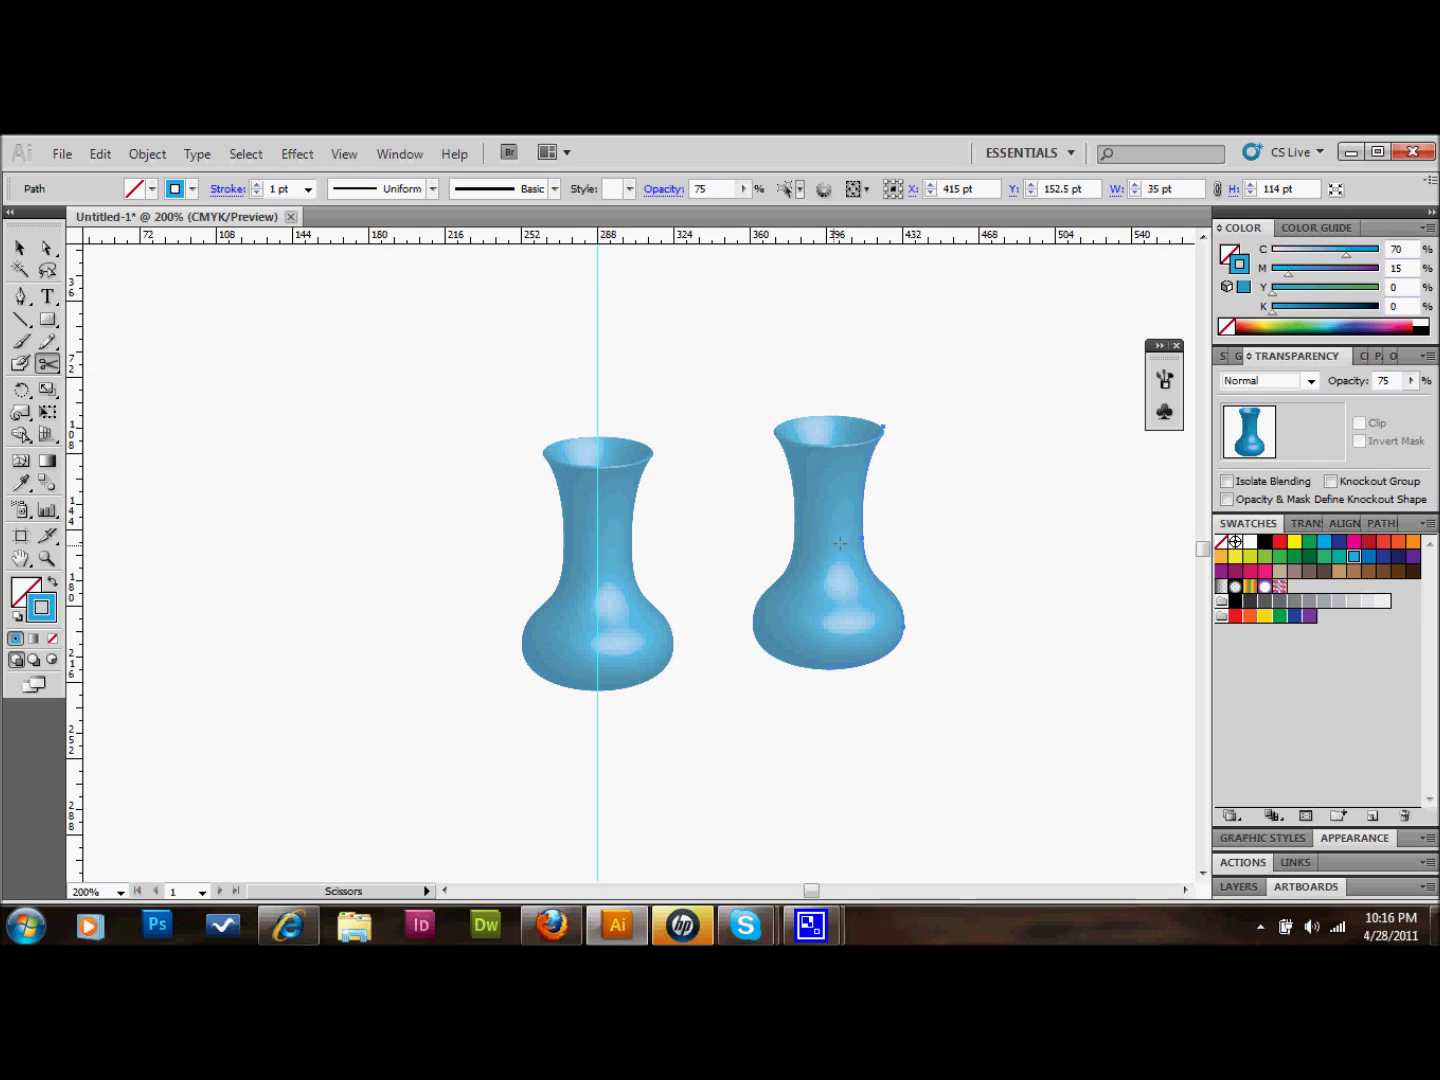
pyautogui.click(866, 538)
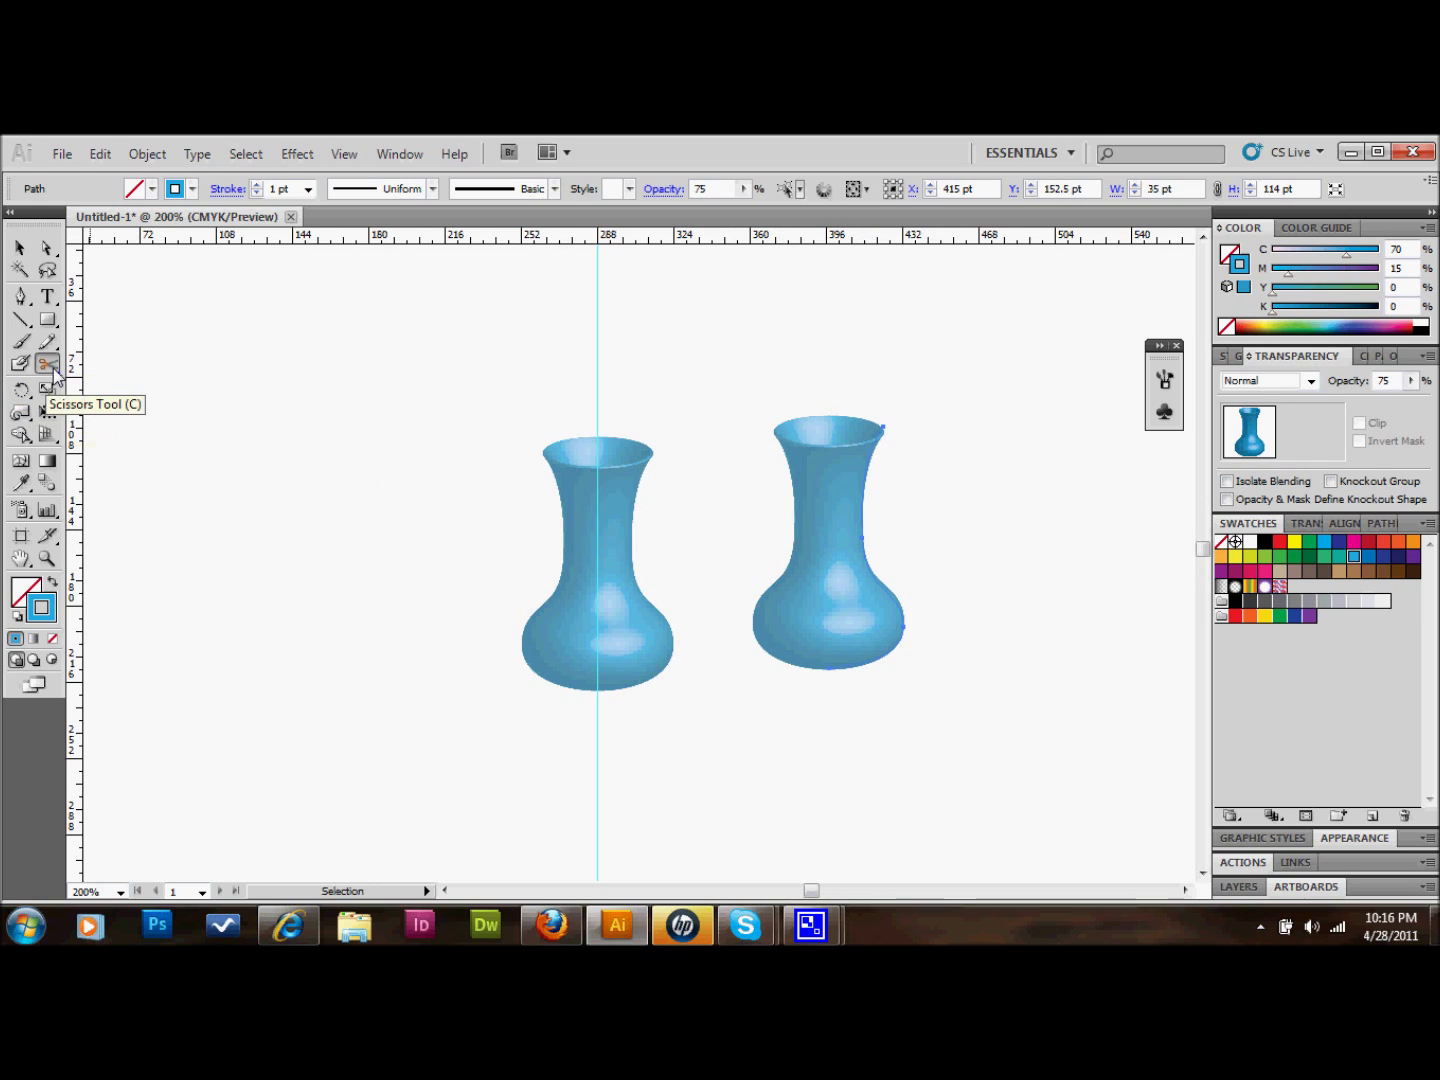
pyautogui.moveTo(53, 372)
pyautogui.mouseDown()
pyautogui.moveTo(101, 390)
pyautogui.moveTo(93, 367)
pyautogui.mouseUp()
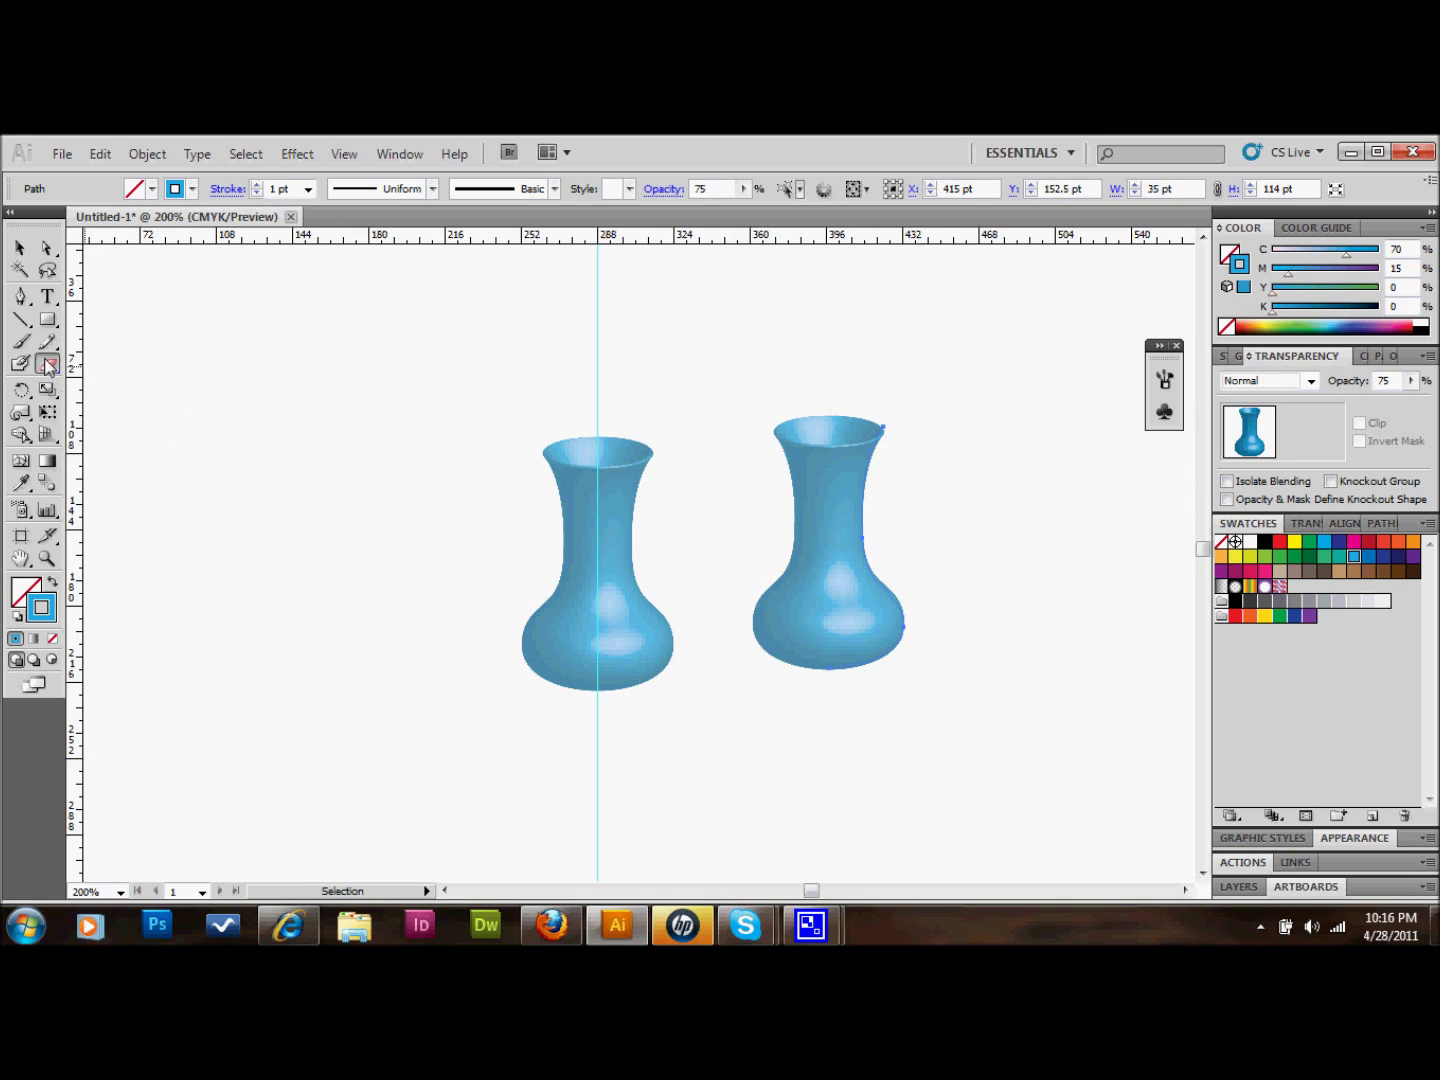
pyautogui.moveTo(48, 367); pyautogui.dragTo(135, 391)
pyautogui.click(866, 530)
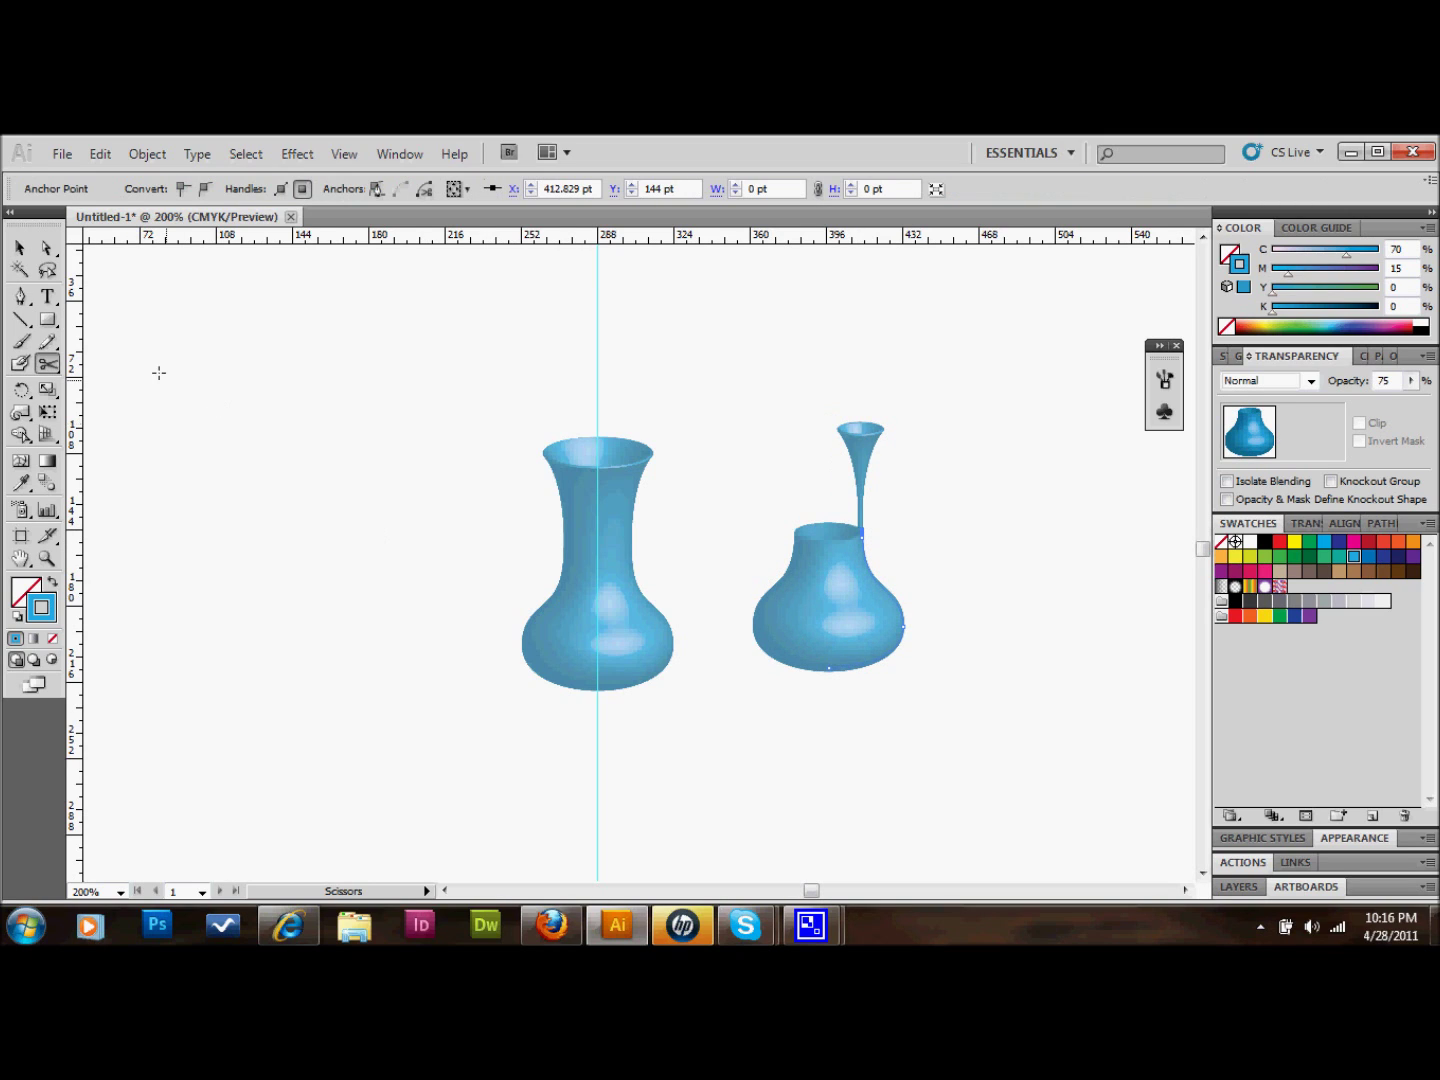
pyautogui.click(20, 248)
pyautogui.click(865, 460)
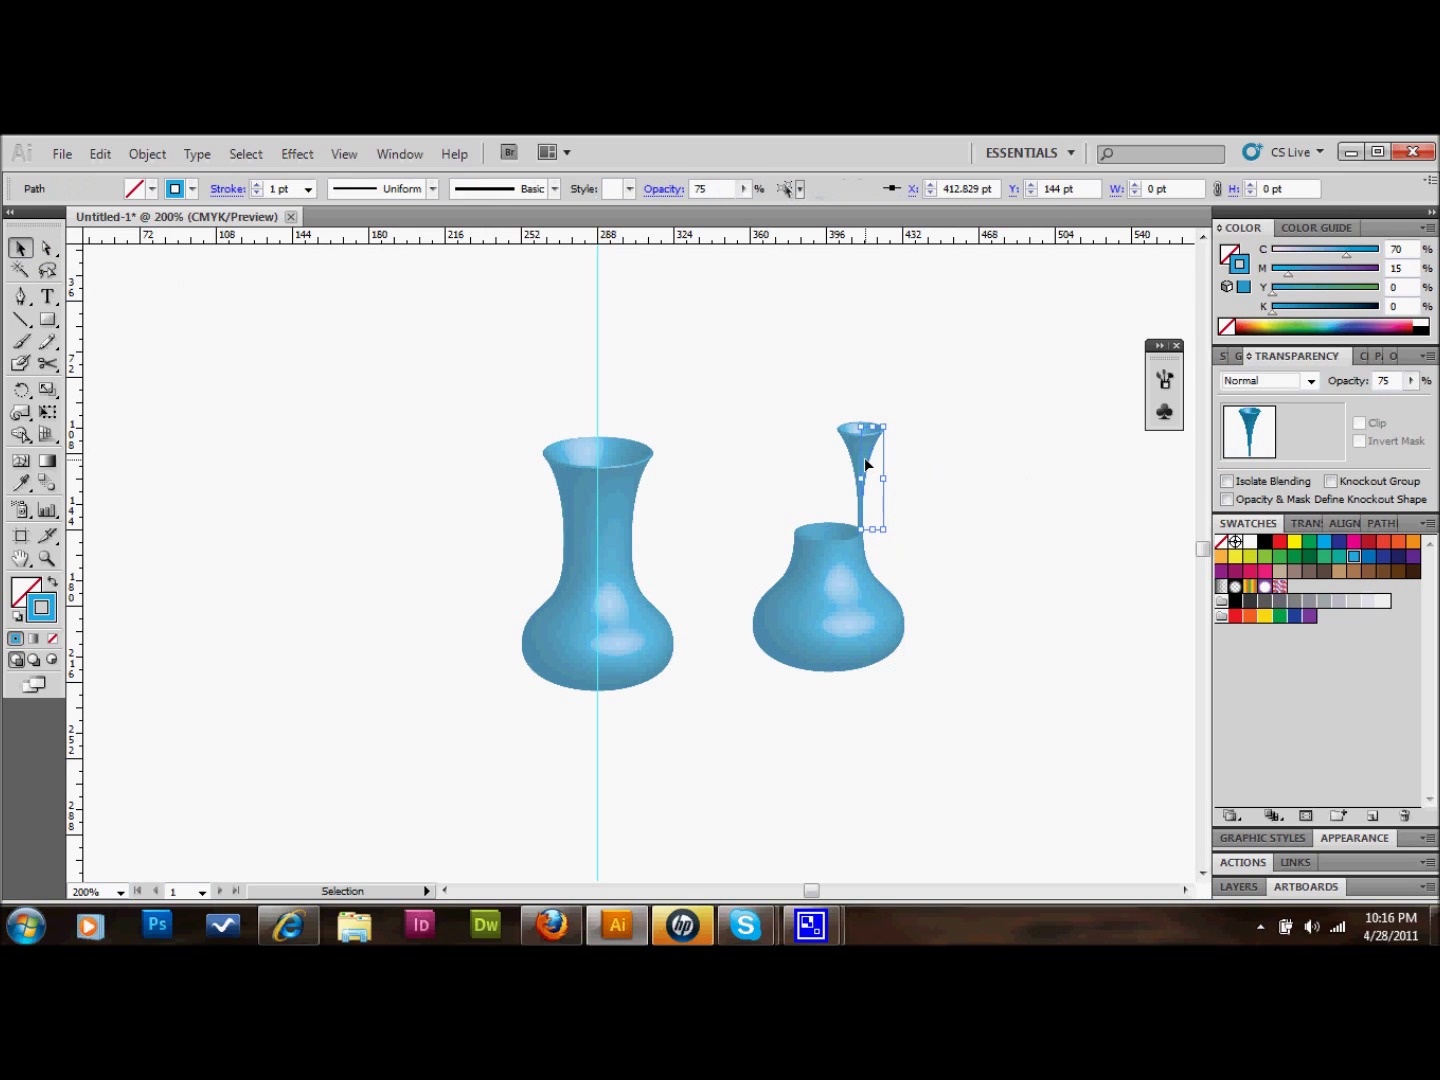
pyautogui.press('Delete')
# - Fill the squat bowl with the dark indigo swatch (C 100, M 95, Y 5) at 75% opacity
pyautogui.click(832, 608)
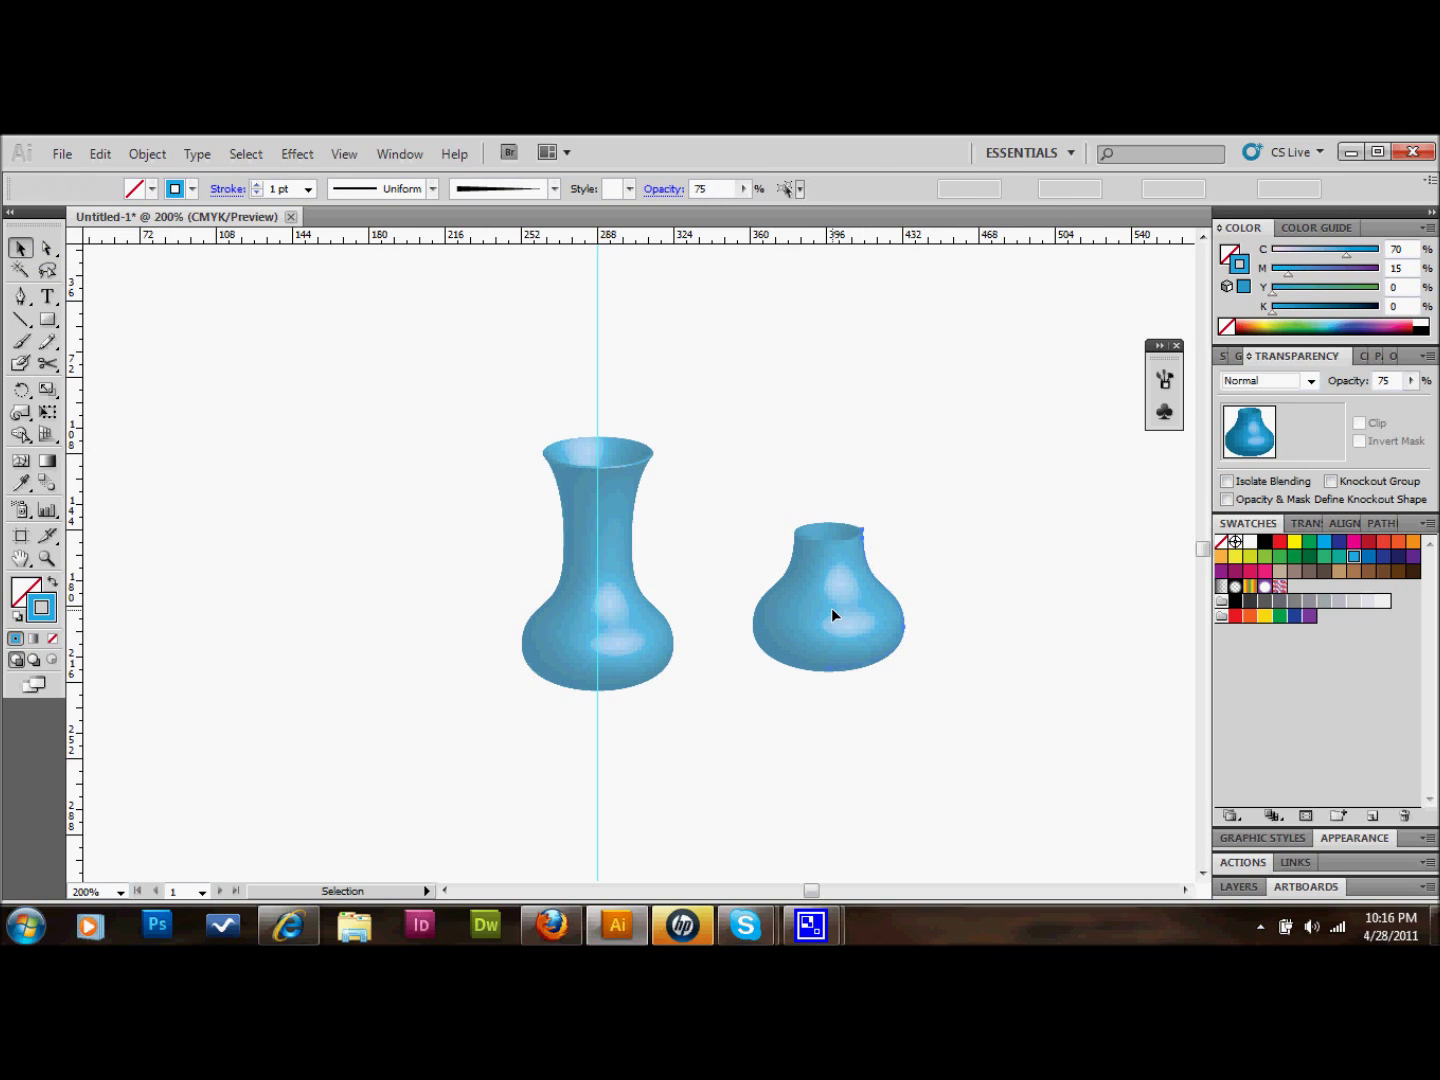
pyautogui.click(698, 189)
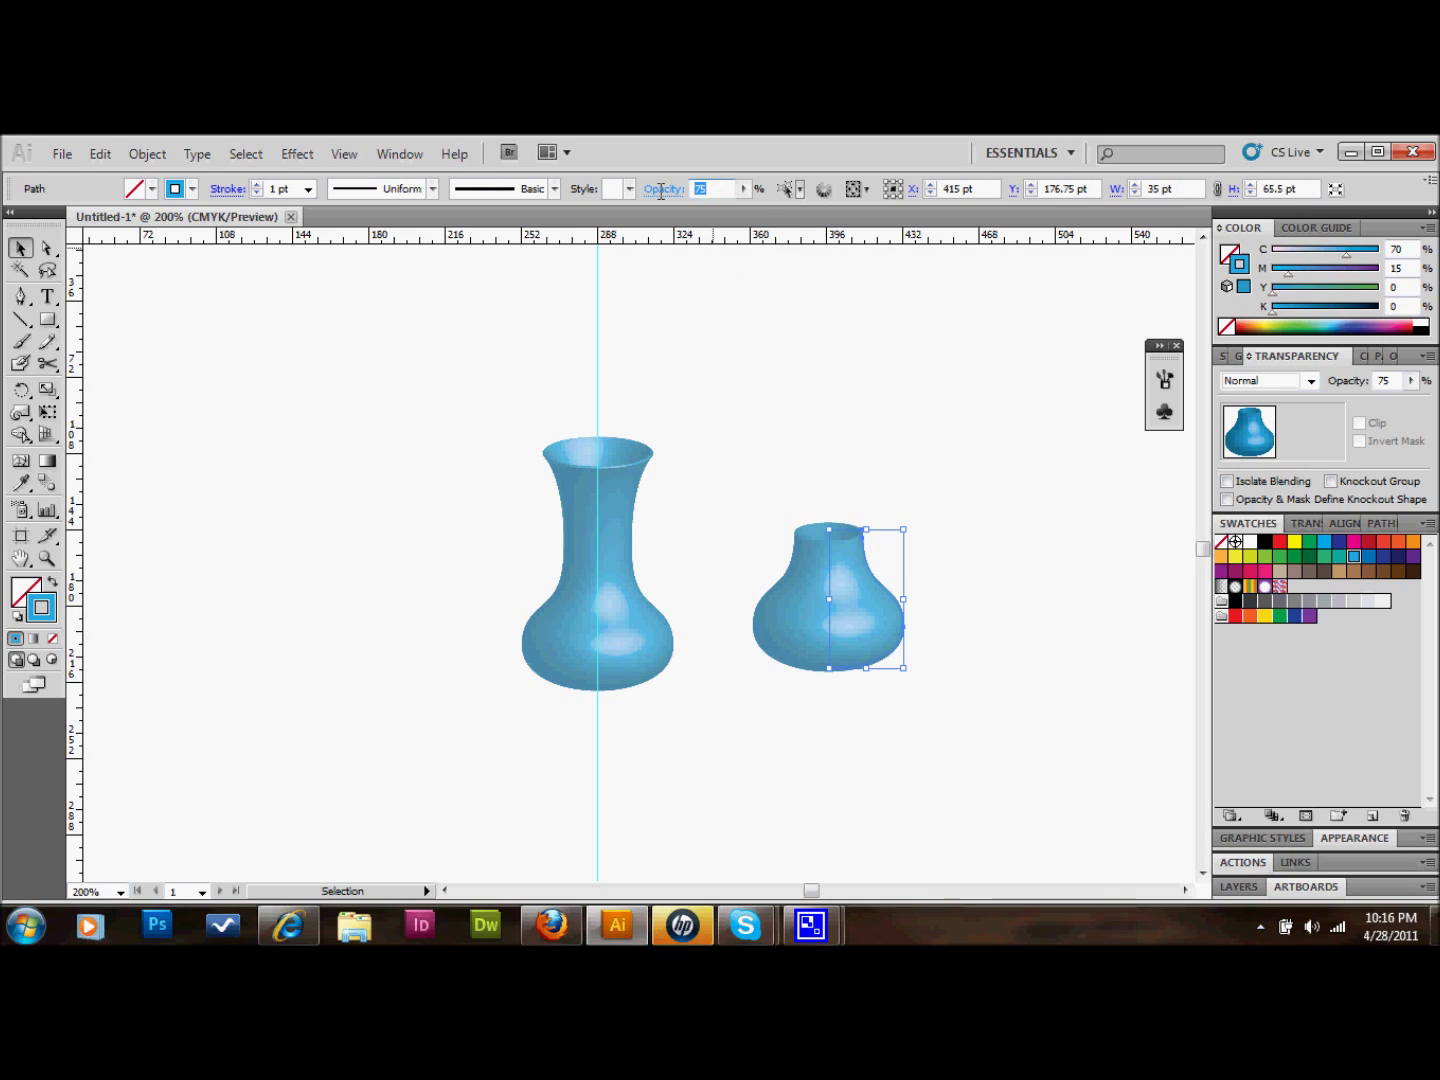
pyautogui.write('100')
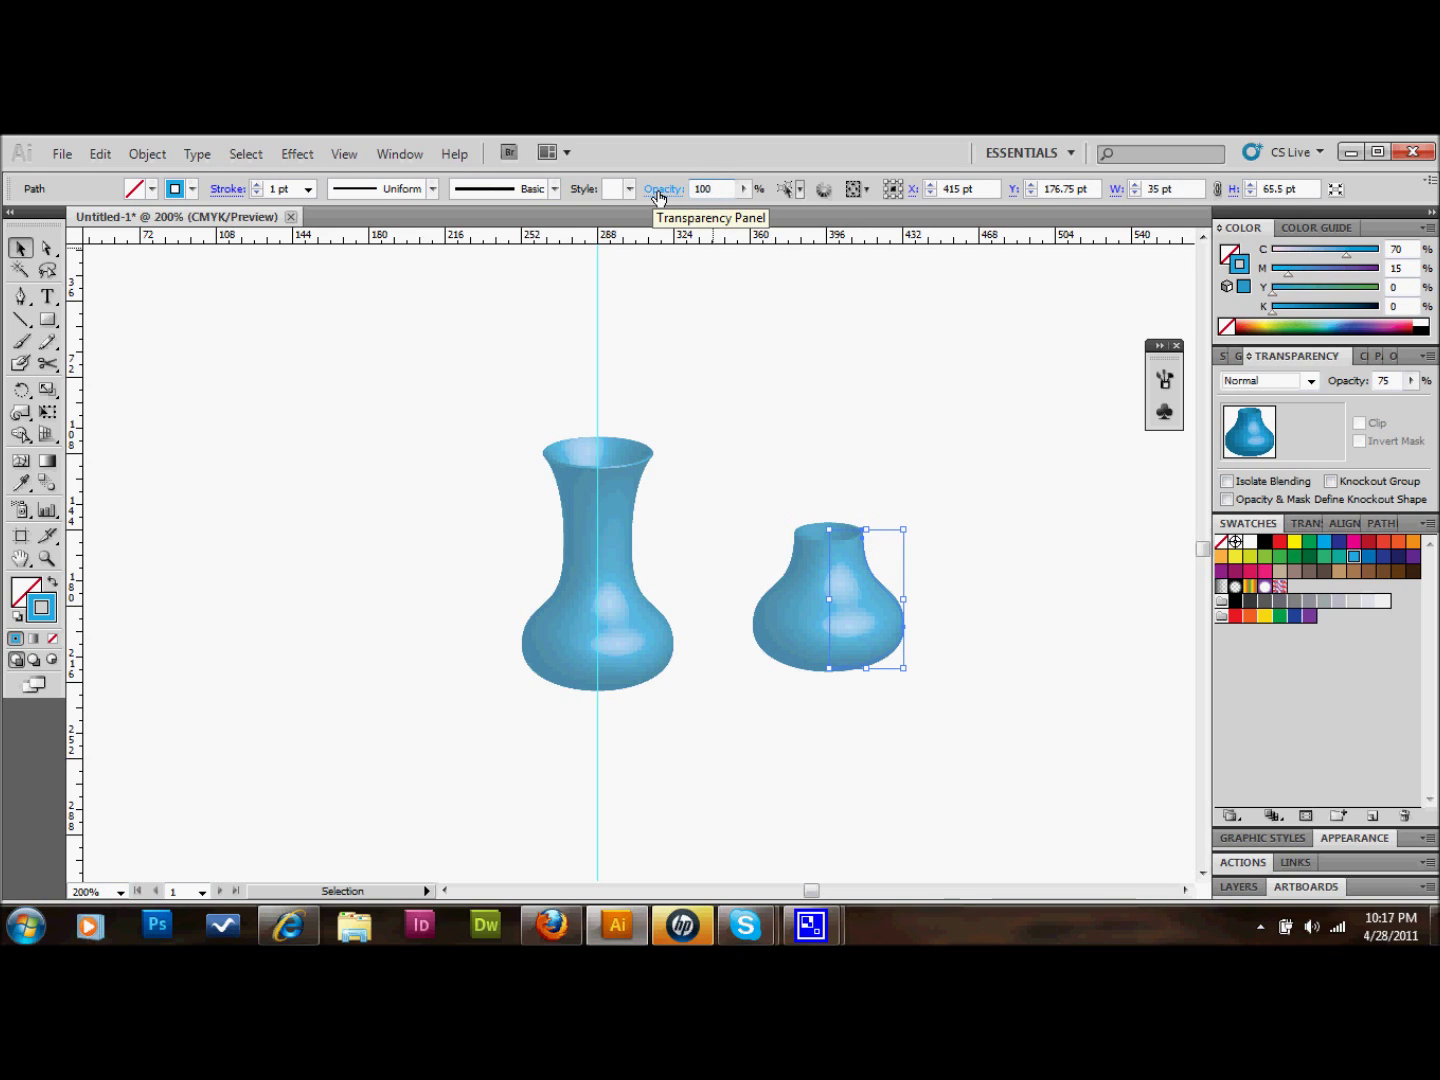
pyautogui.press('Return')
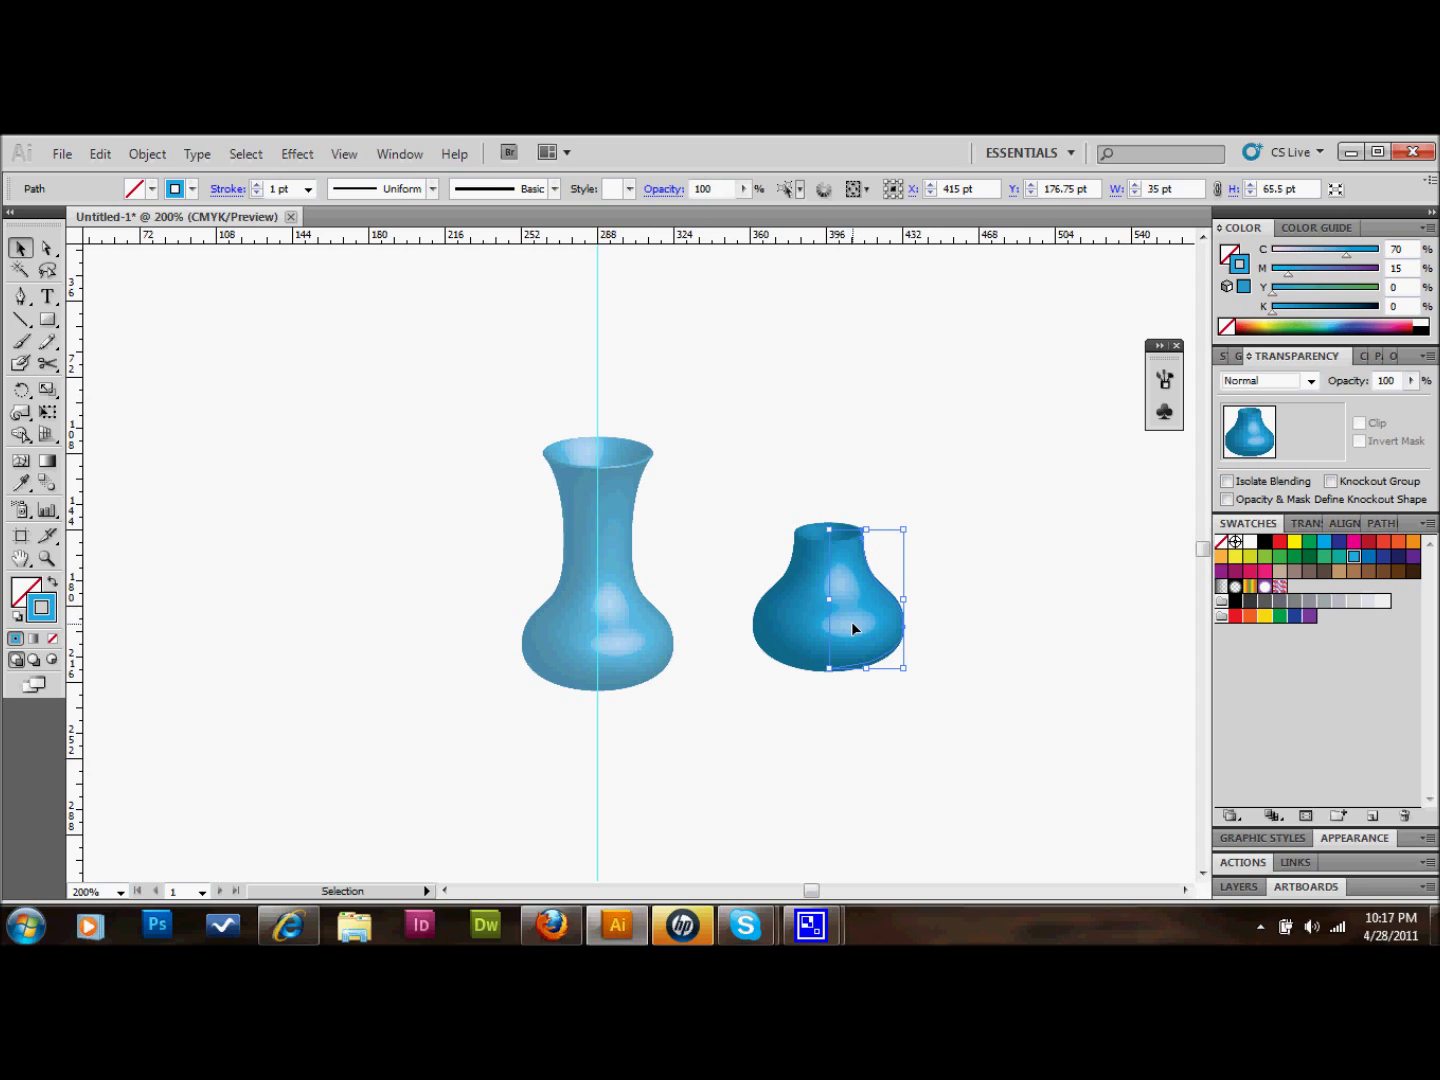
pyautogui.click(705, 190)
pyautogui.write('75')
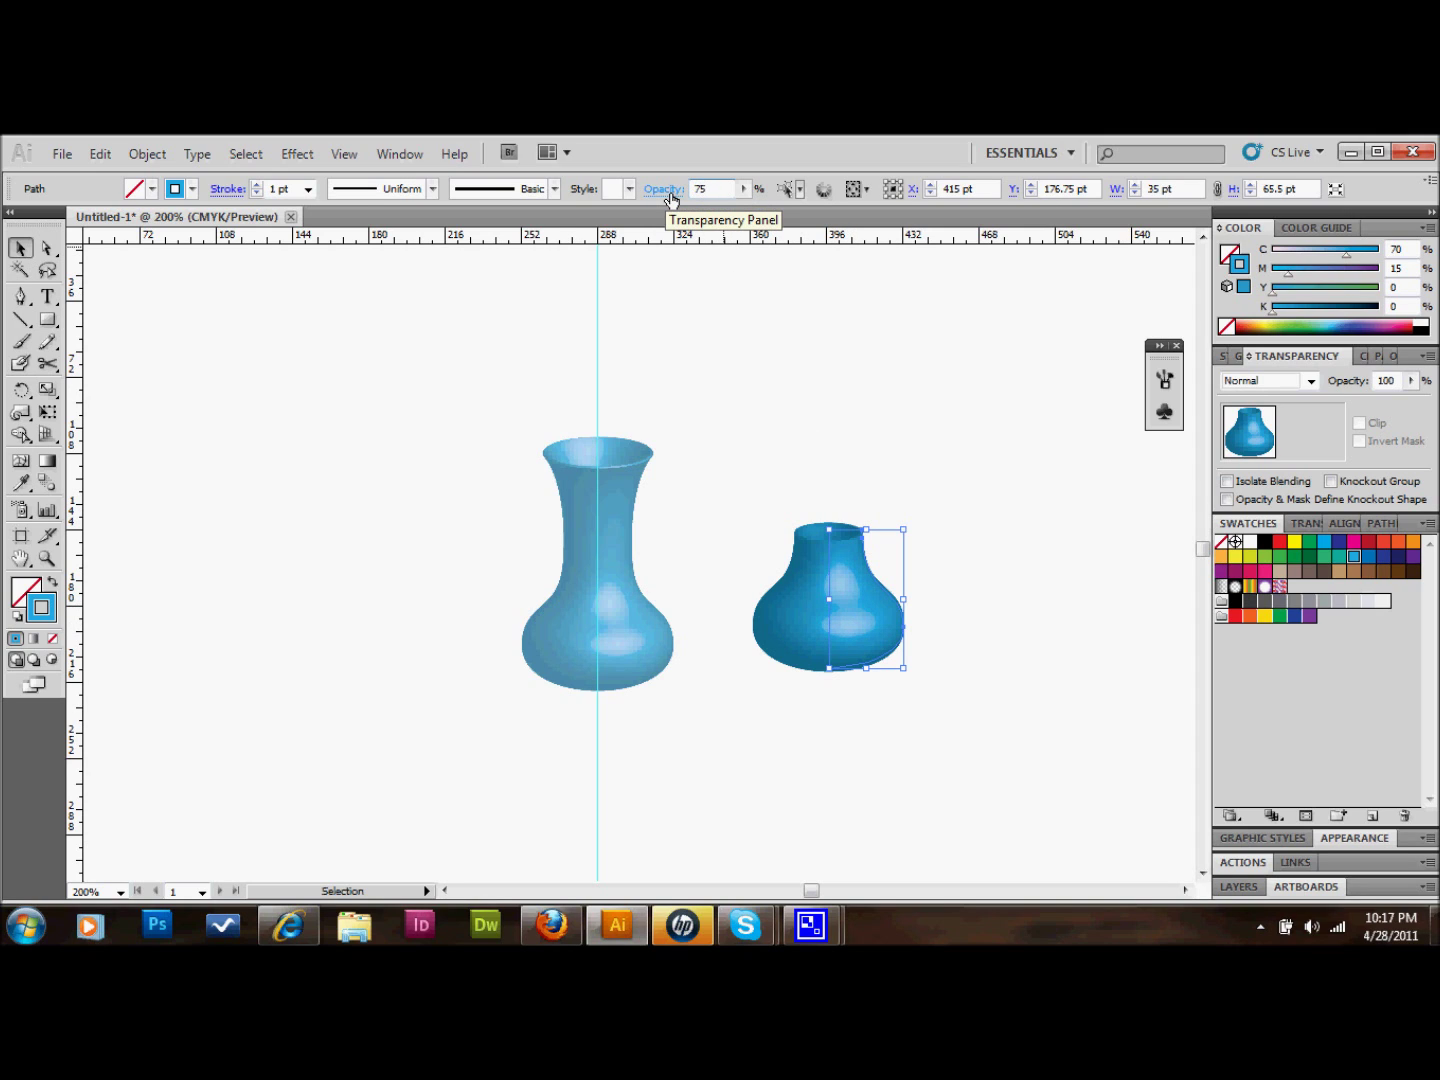
pyautogui.press('Return')
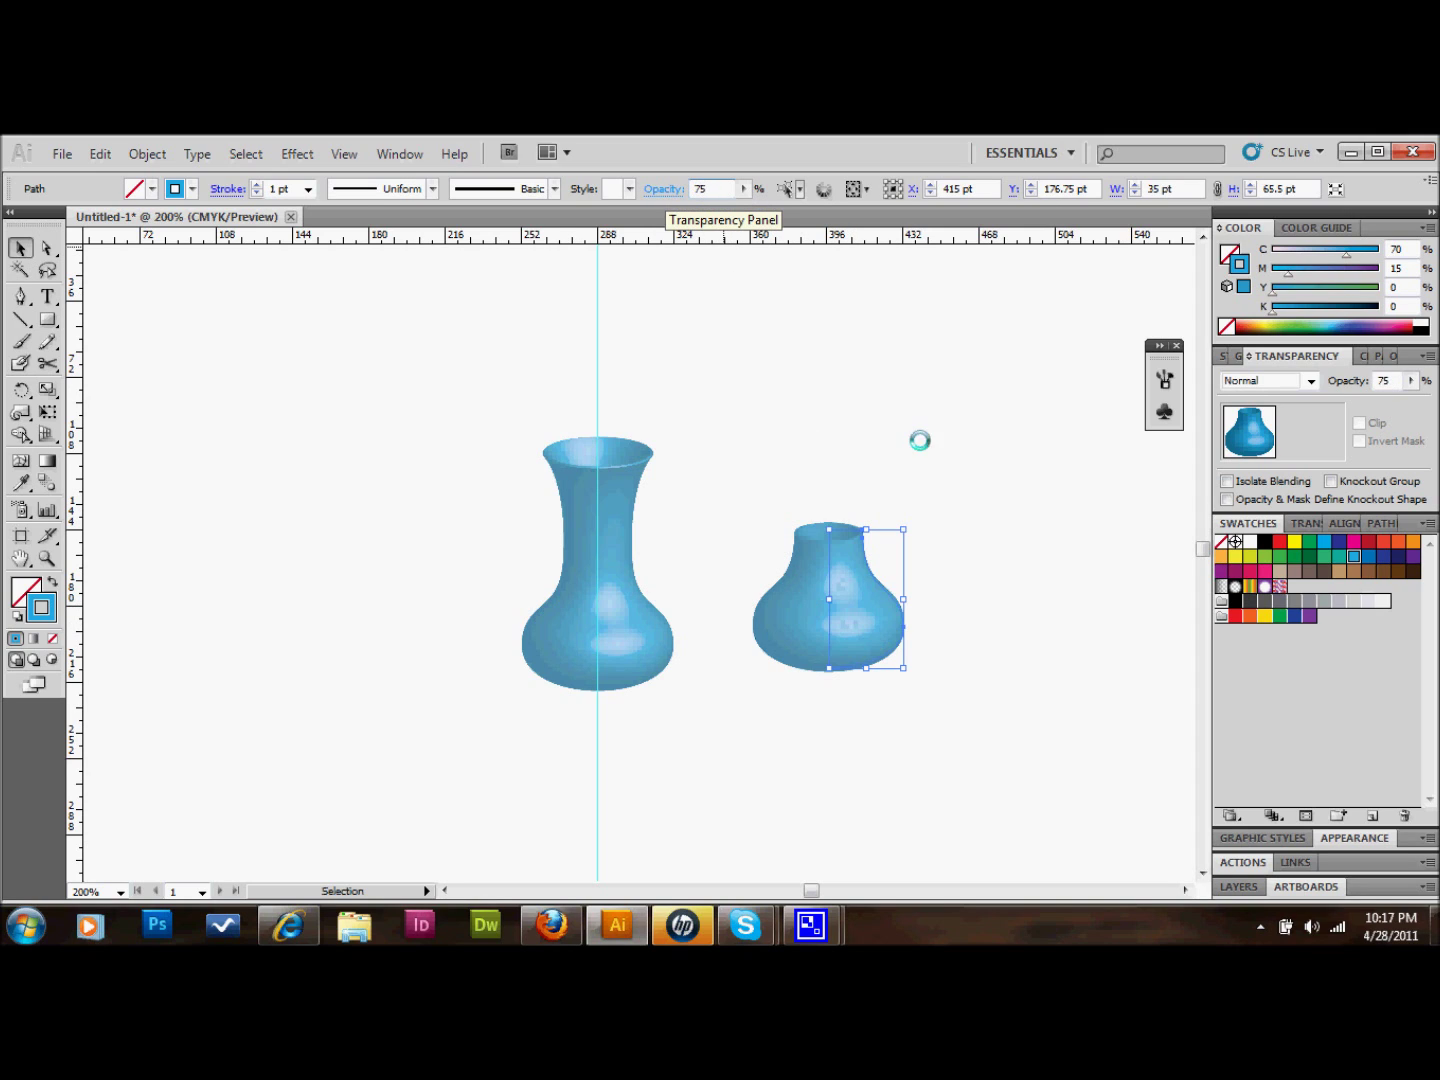
pyautogui.click(1383, 557)
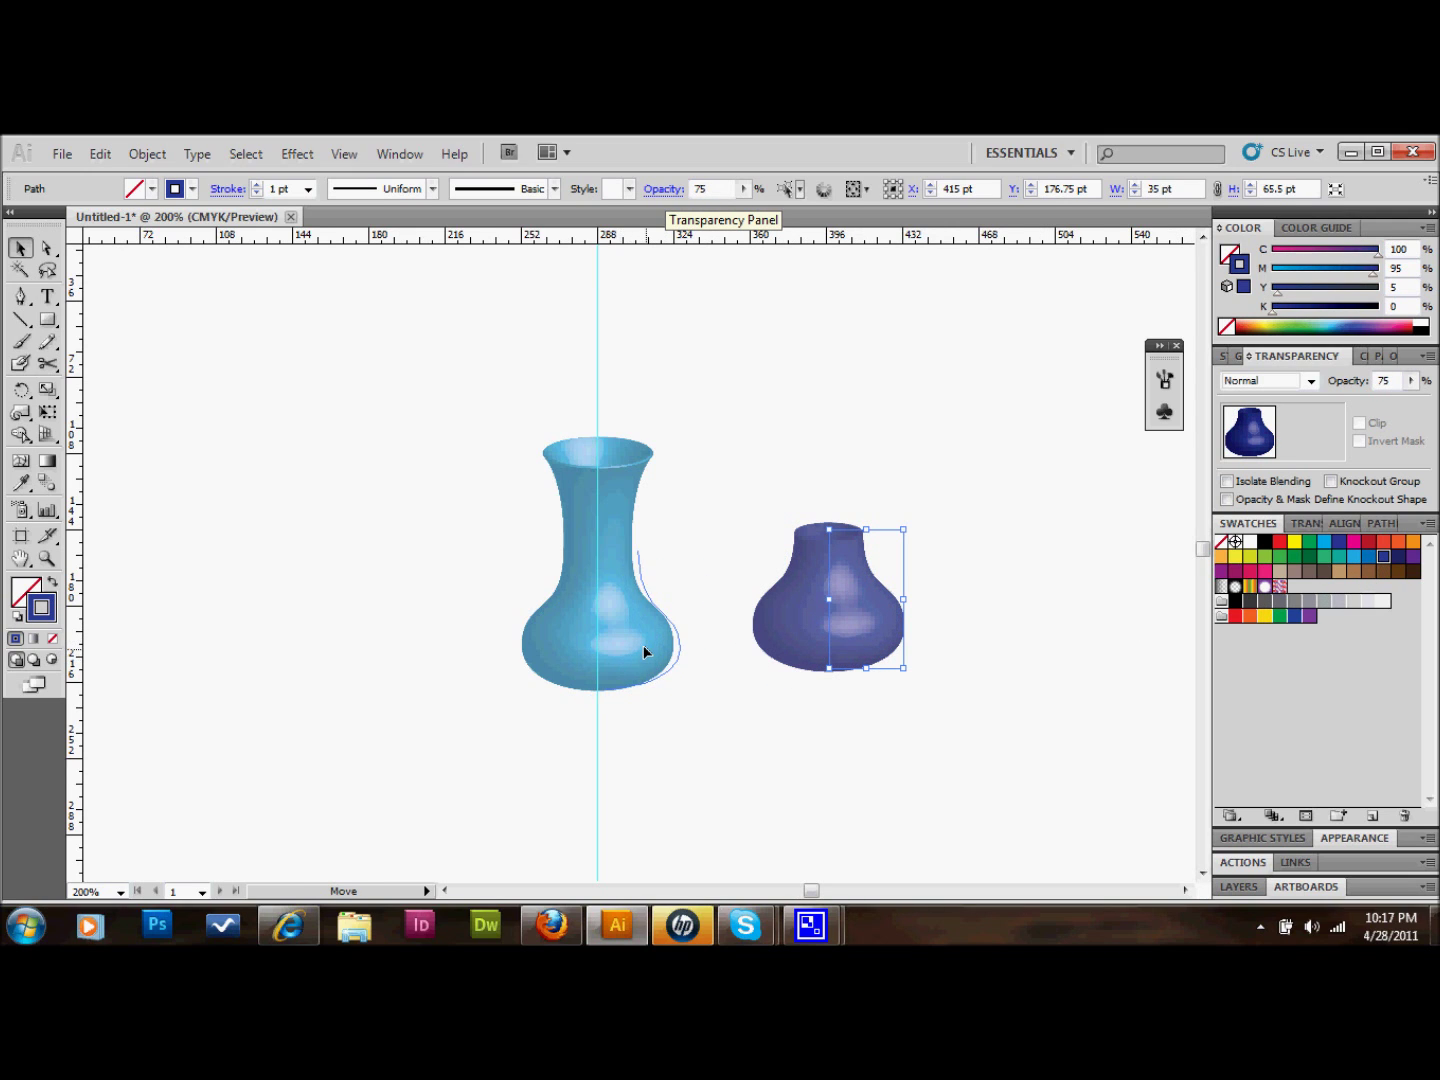
# - Move the indigo bowl onto the vase base and bottom-align the two shapes
pyautogui.moveTo(644, 649); pyautogui.dragTo(655, 642)
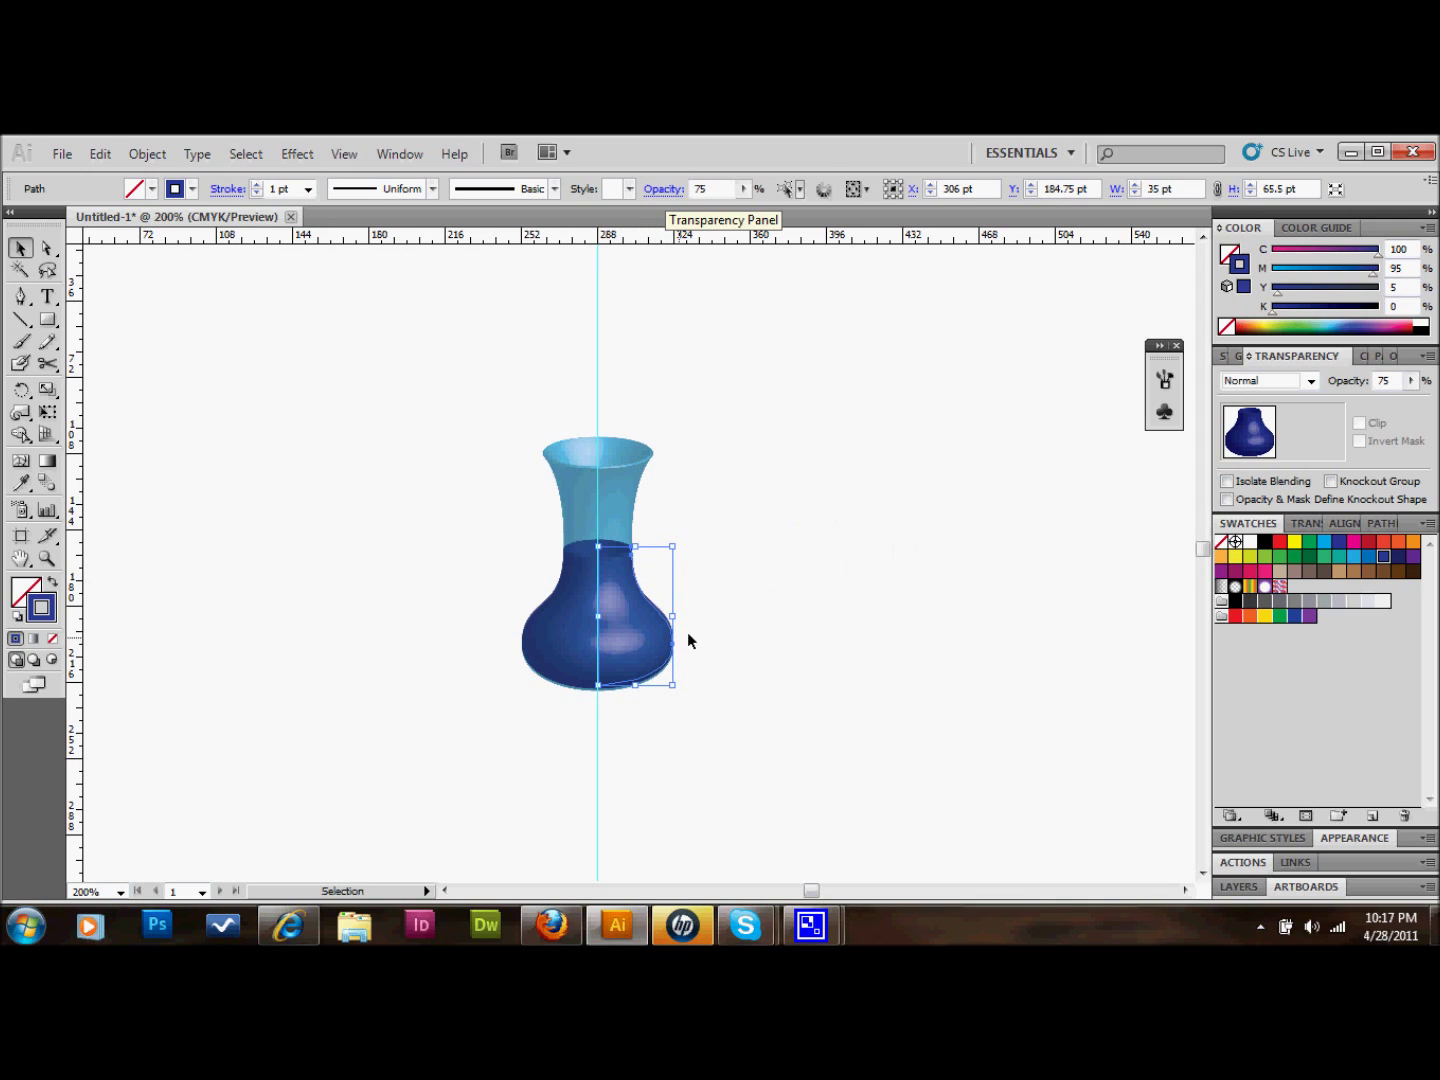
pyautogui.click(741, 637)
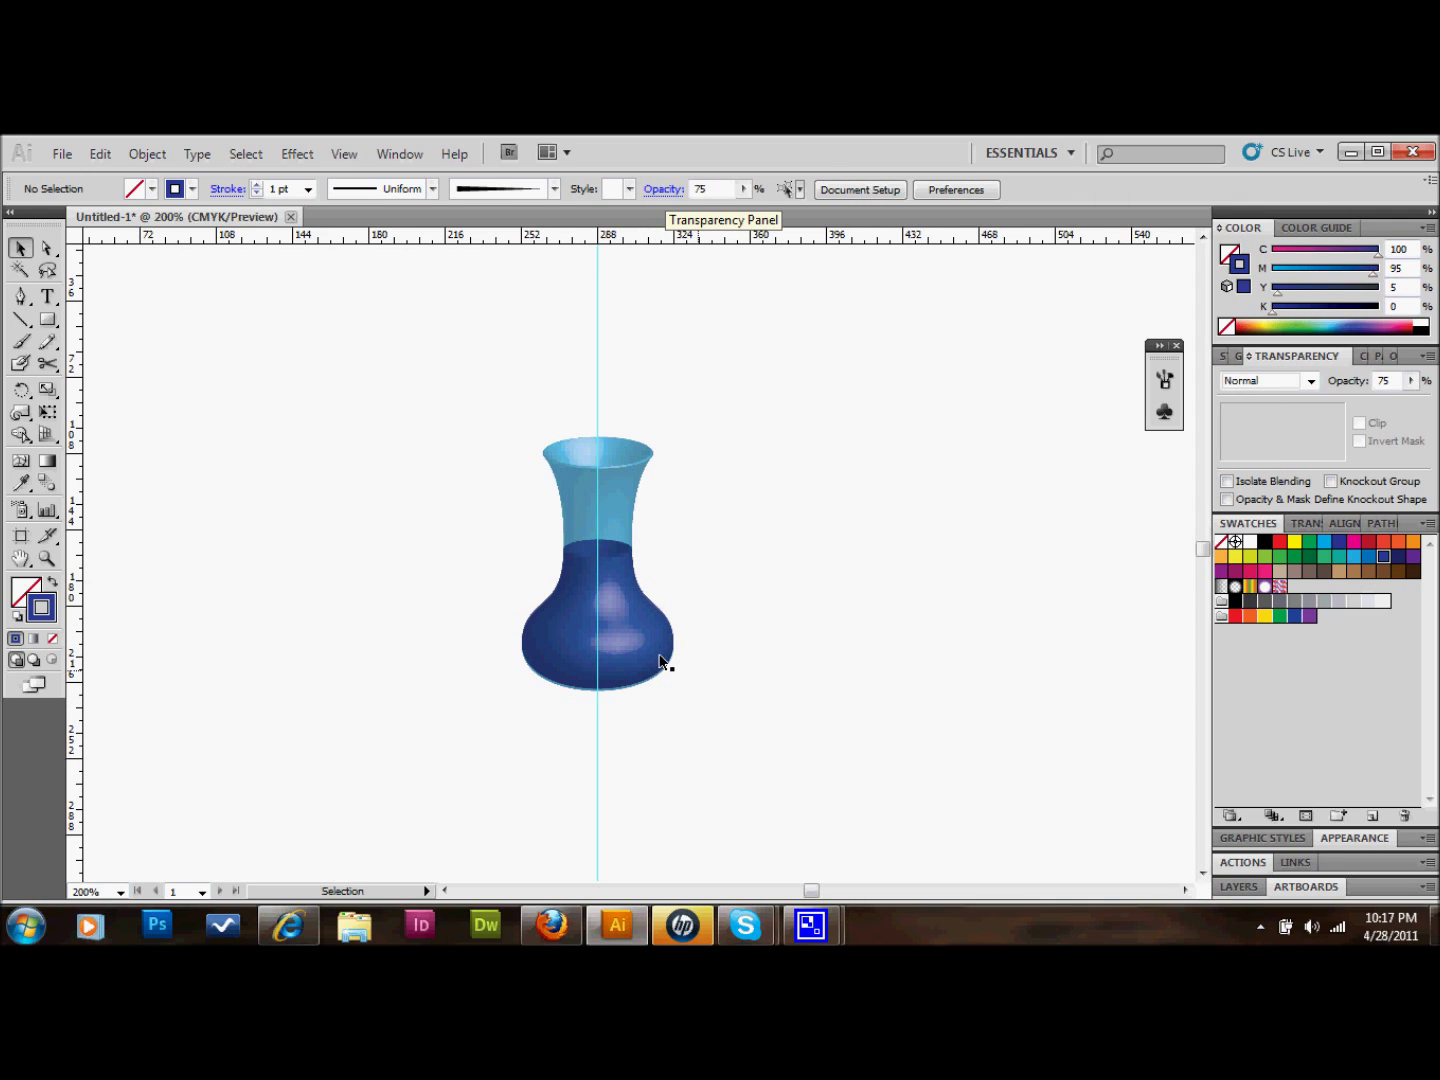
pyautogui.moveTo(526, 563); pyautogui.dragTo(716, 719)
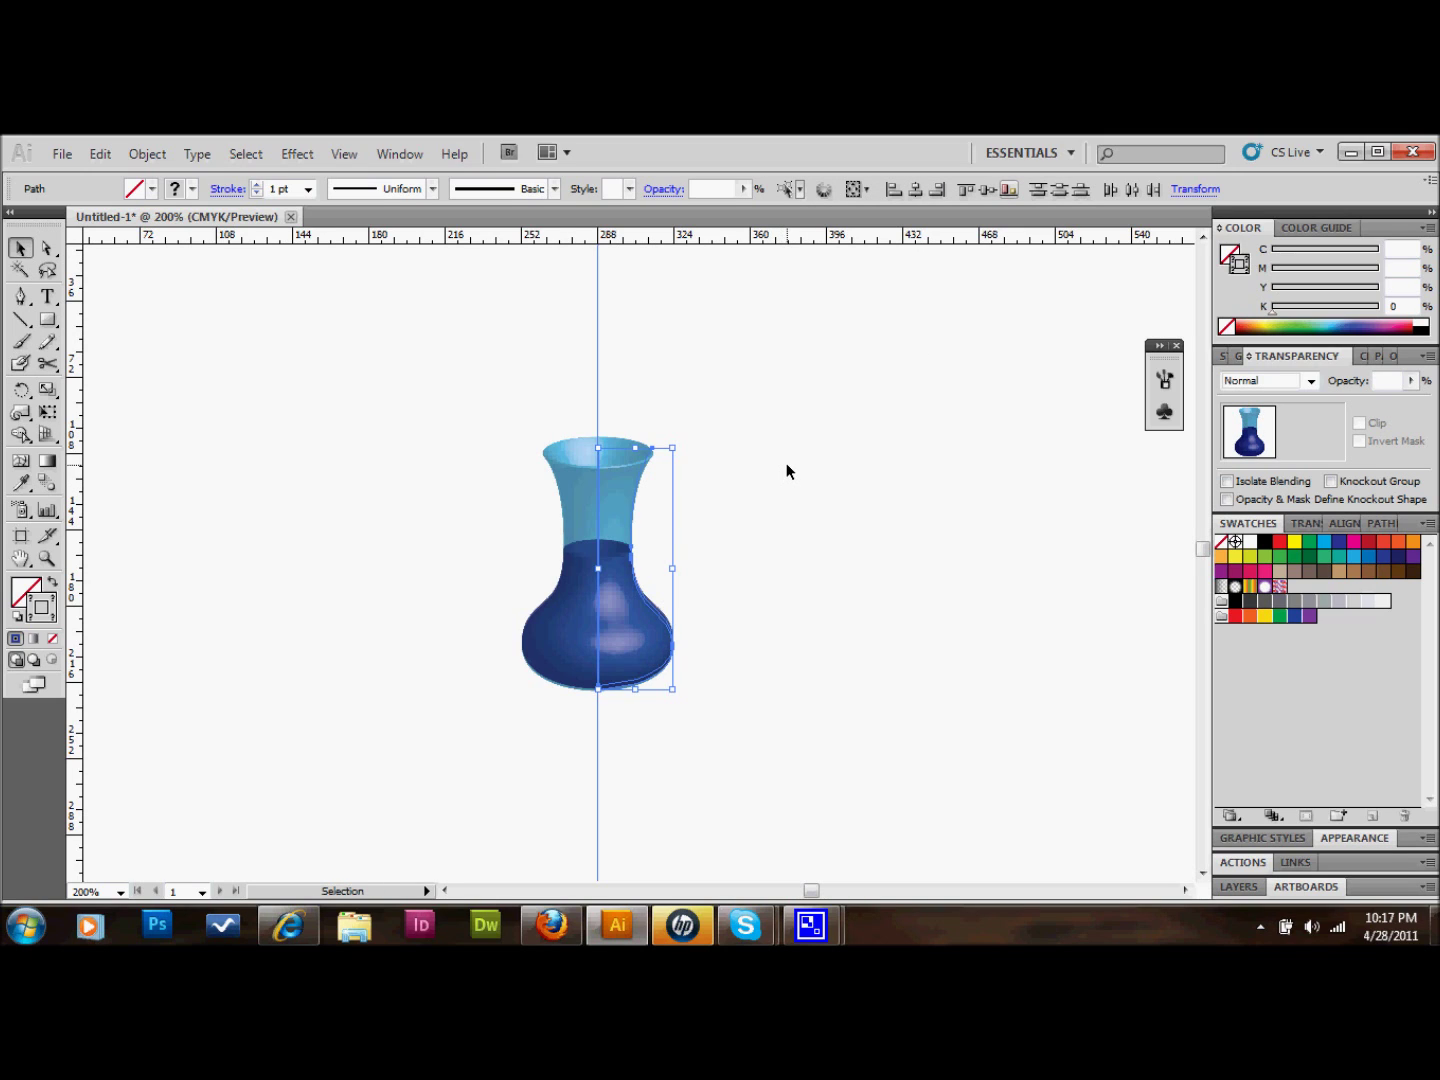
pyautogui.moveTo(504, 345); pyautogui.dragTo(649, 368)
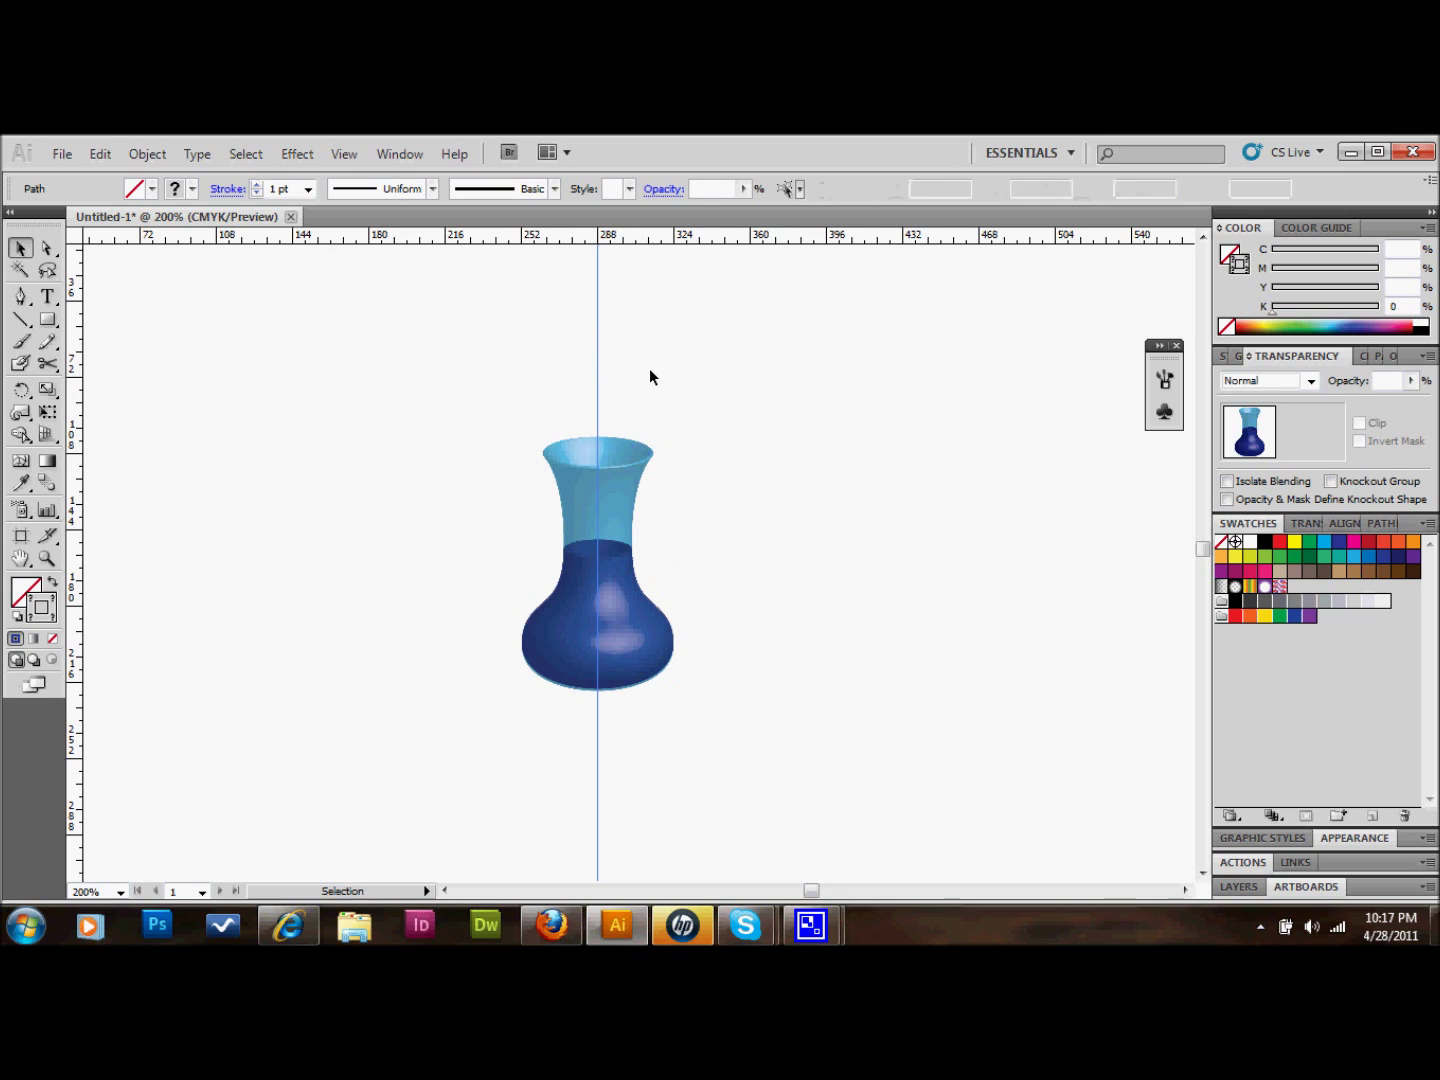
pyautogui.click(670, 632)
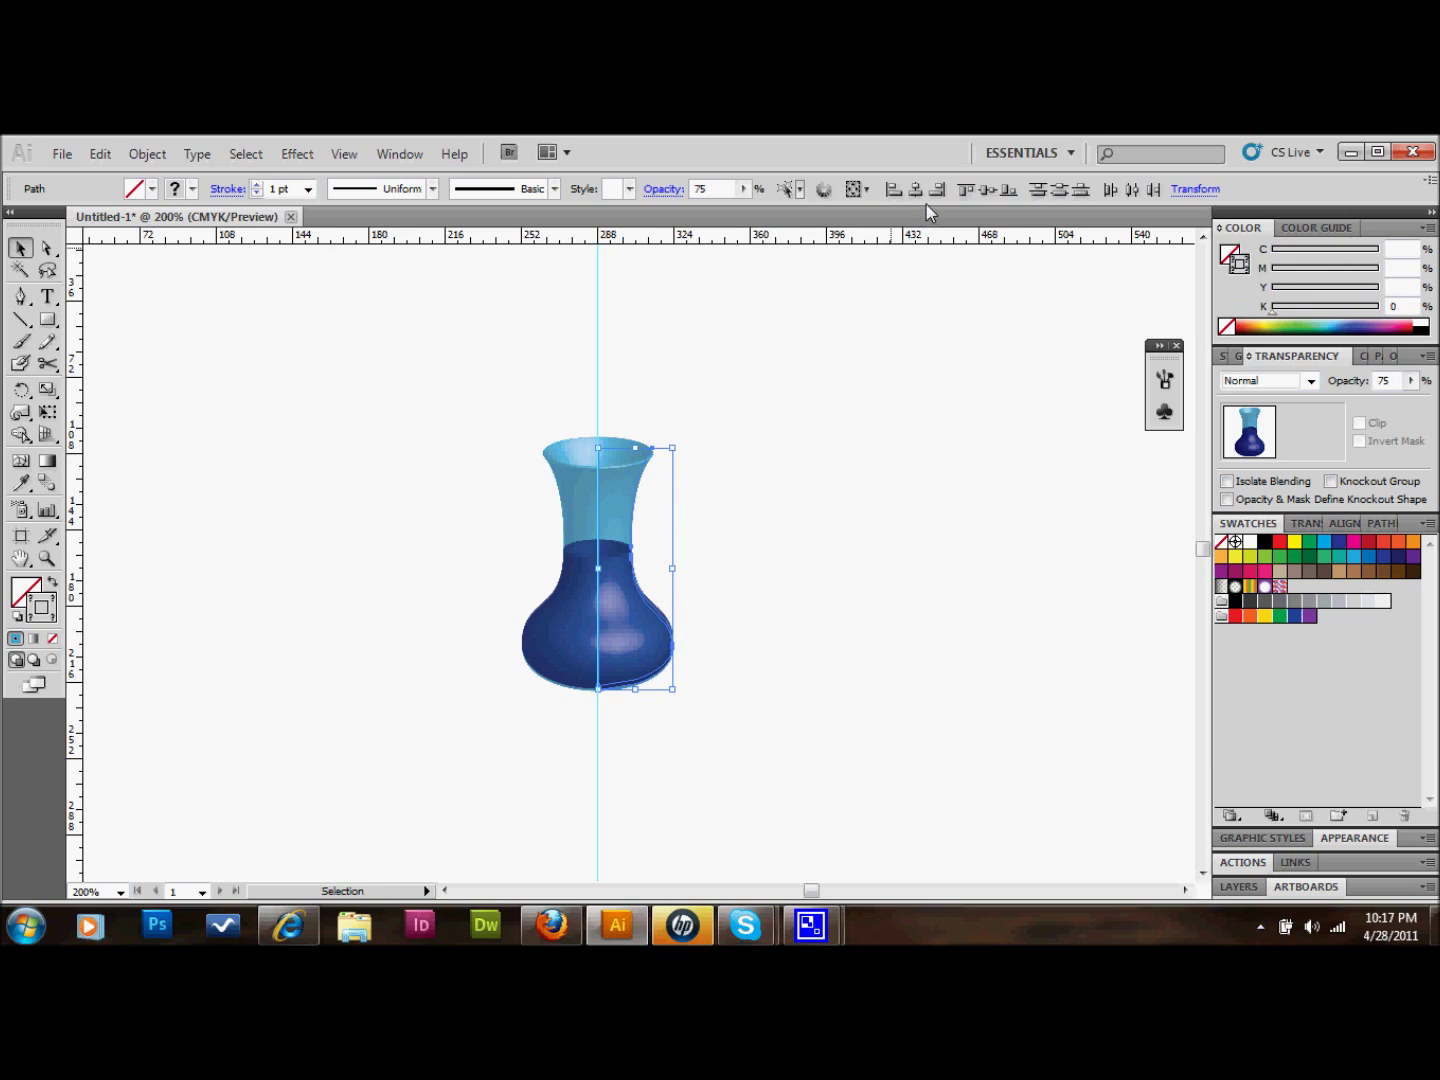
pyautogui.click(1006, 196)
pyautogui.click(929, 382)
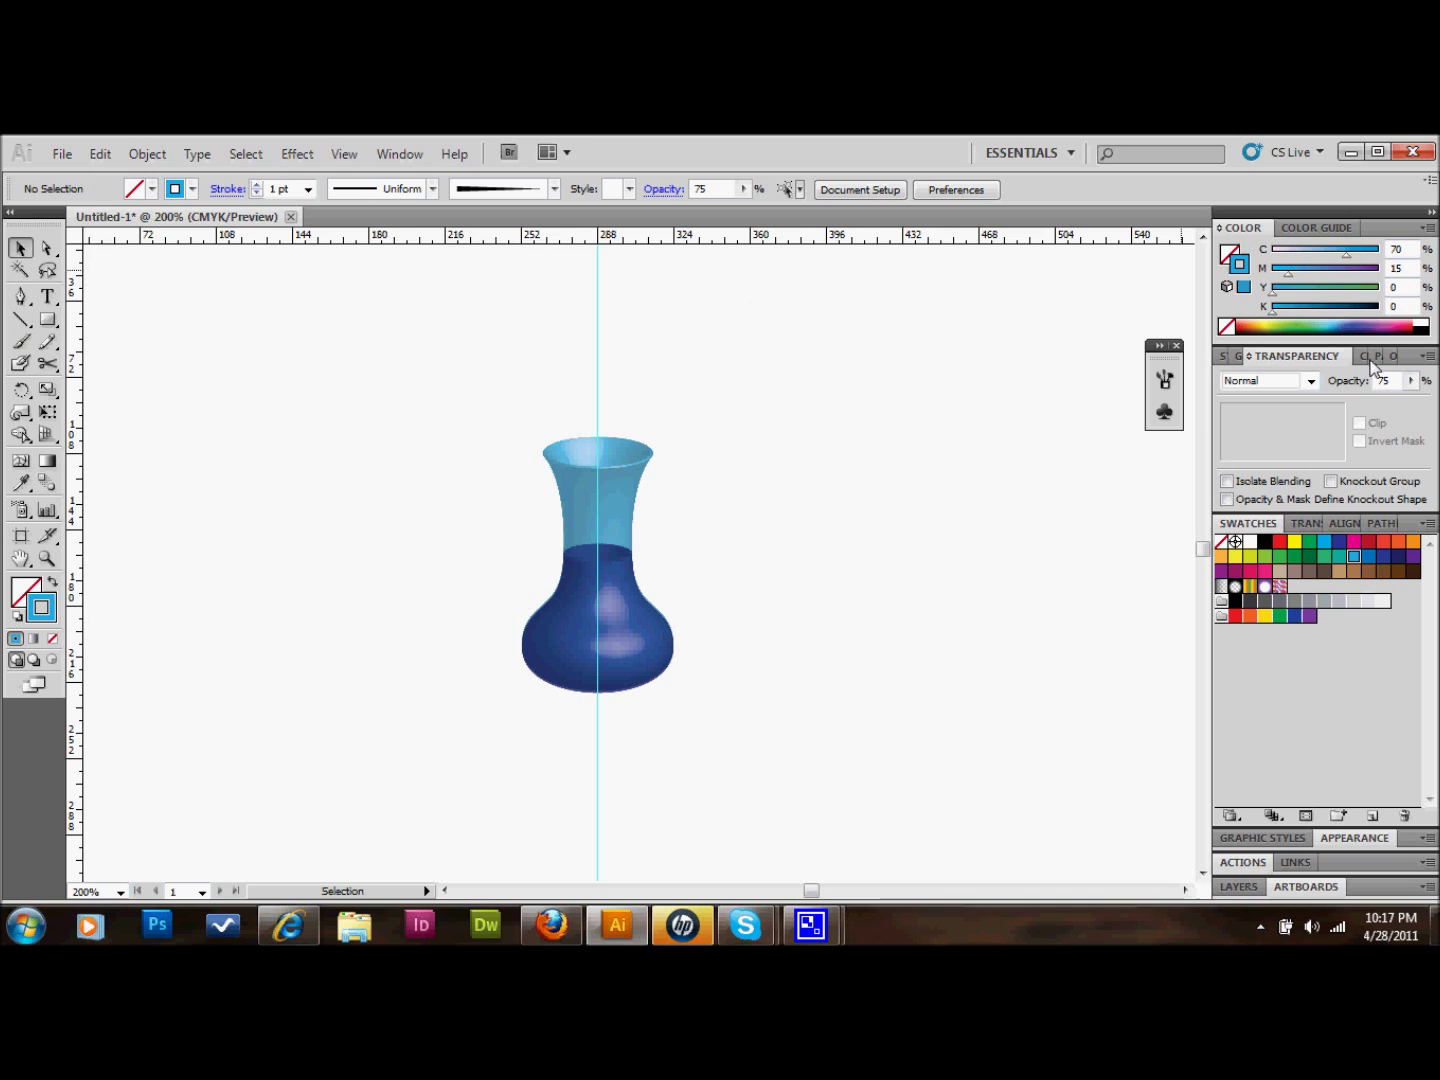
pyautogui.click(398, 156)
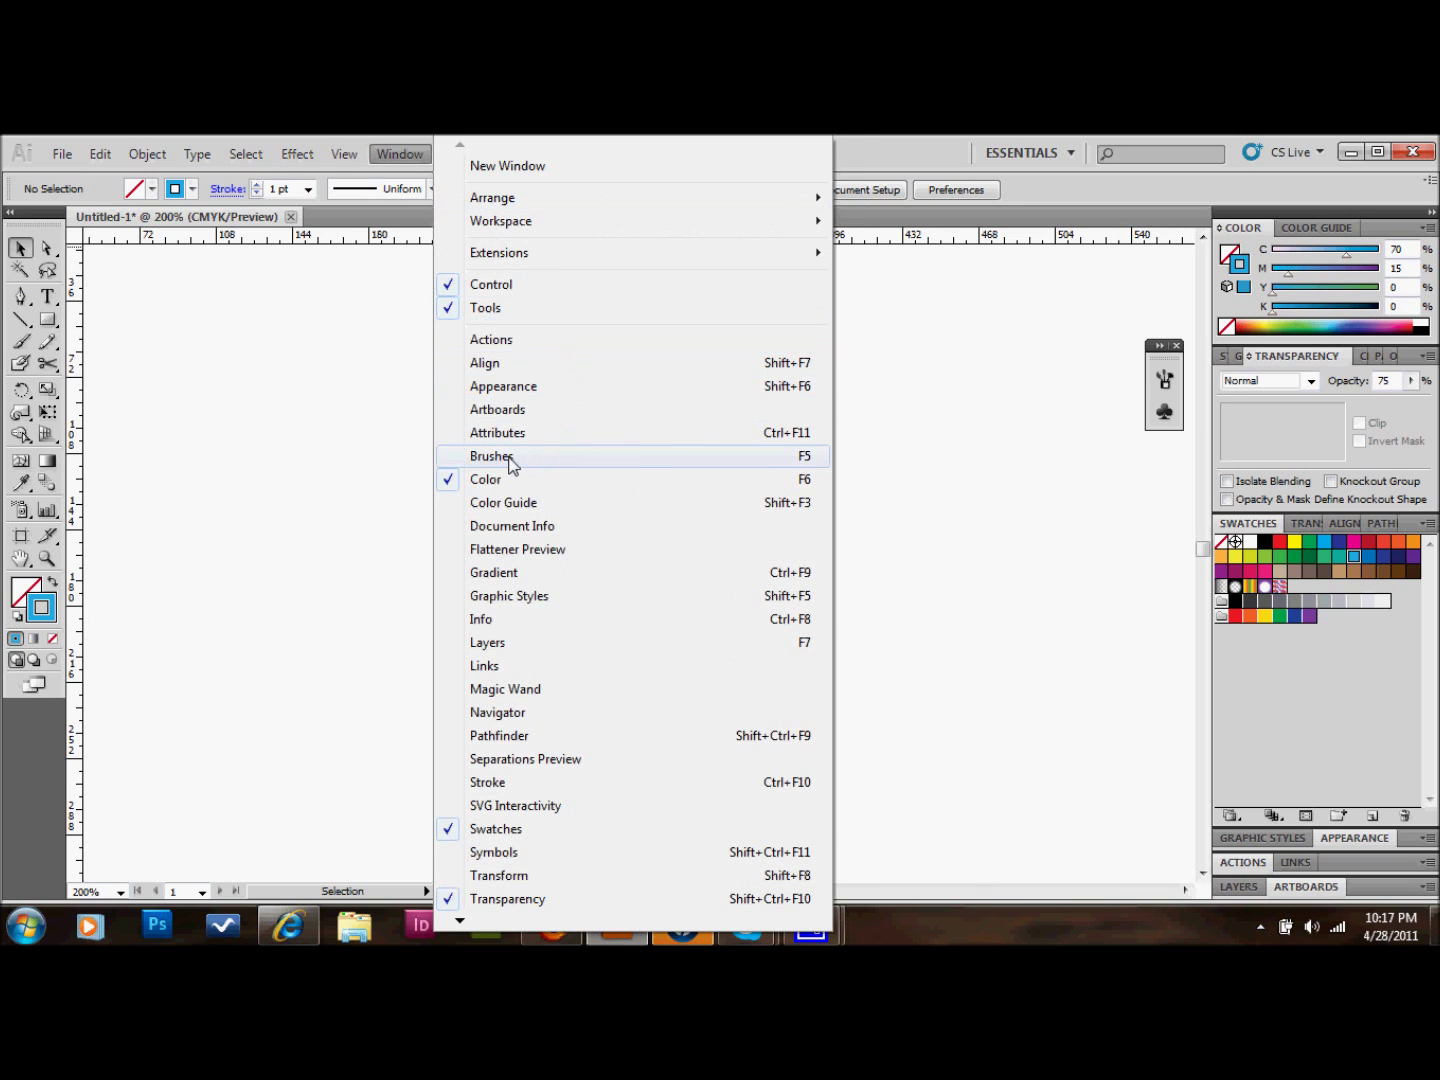
# - Set up the Pen tool with a black stroke and no fill, undoing a short test line
pyautogui.click(508, 458)
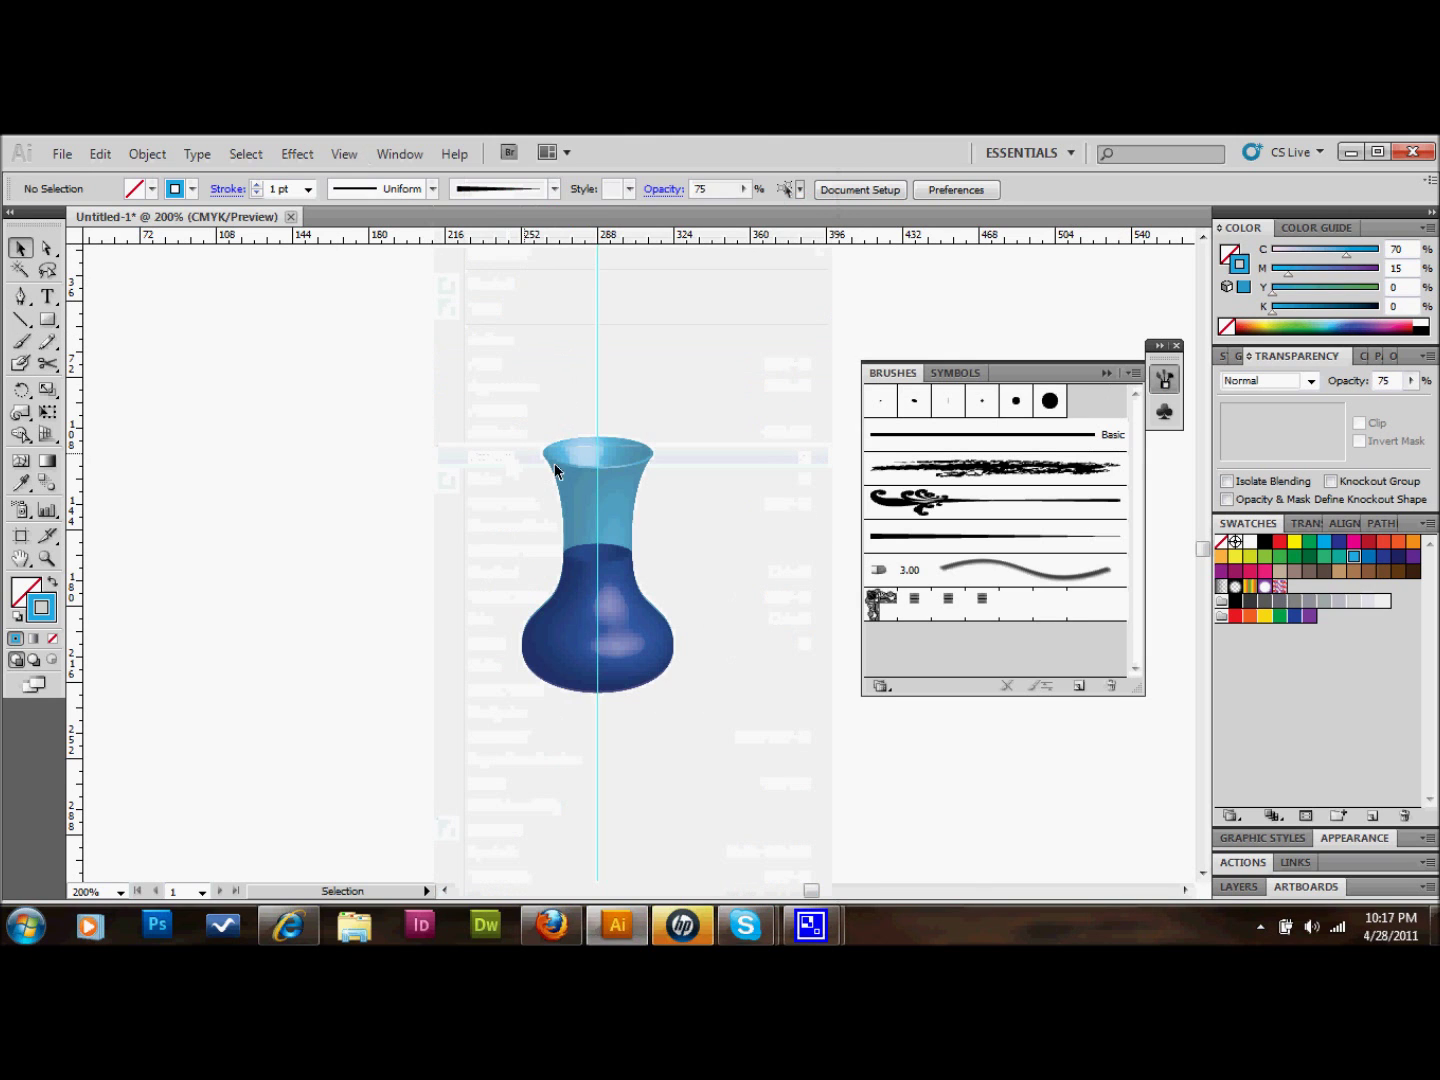
pyautogui.click(22, 299)
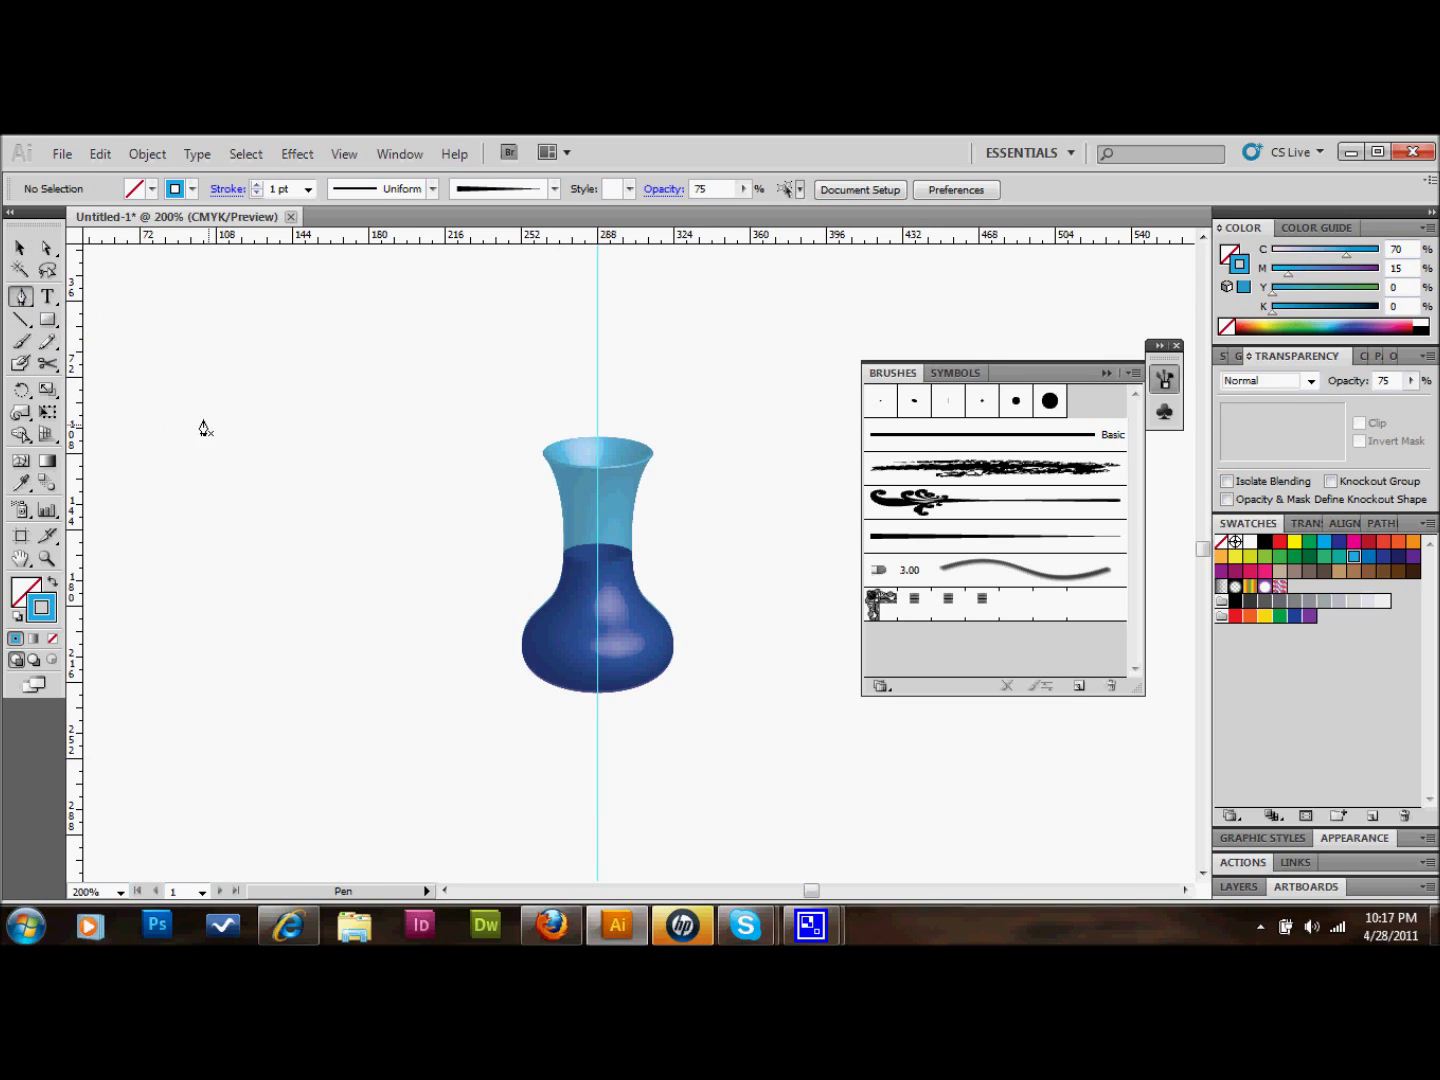
pyautogui.click(173, 398)
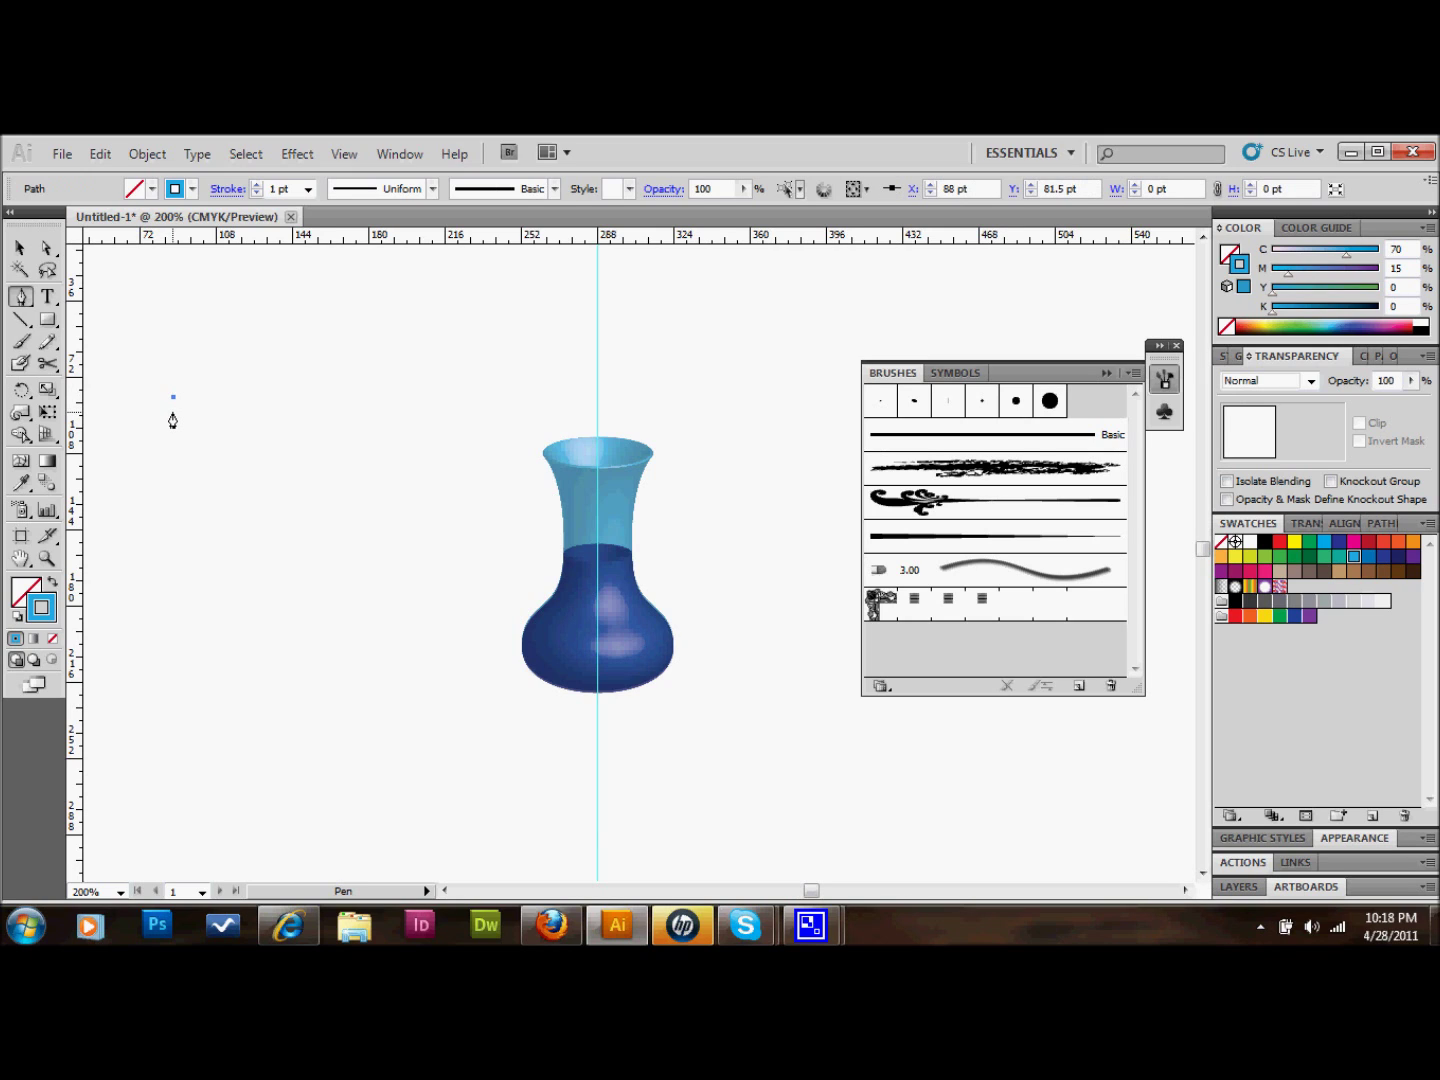
pyautogui.click(173, 413)
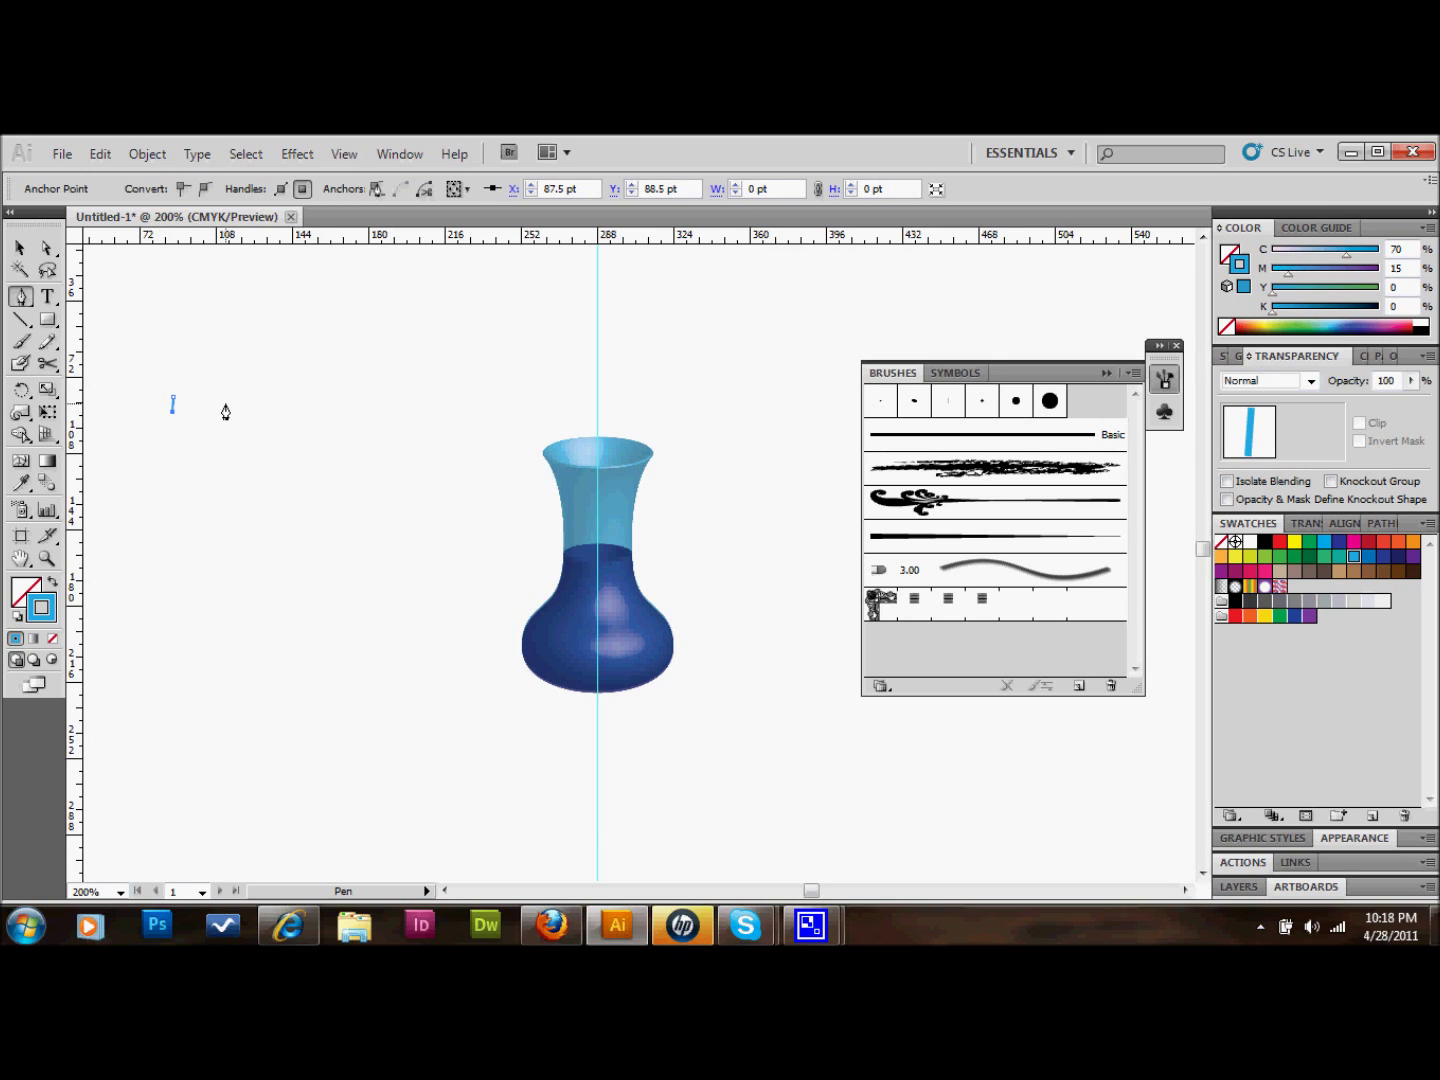
pyautogui.hotkey('ctrl', 'z')
pyautogui.hotkey('ctrl', 'z')
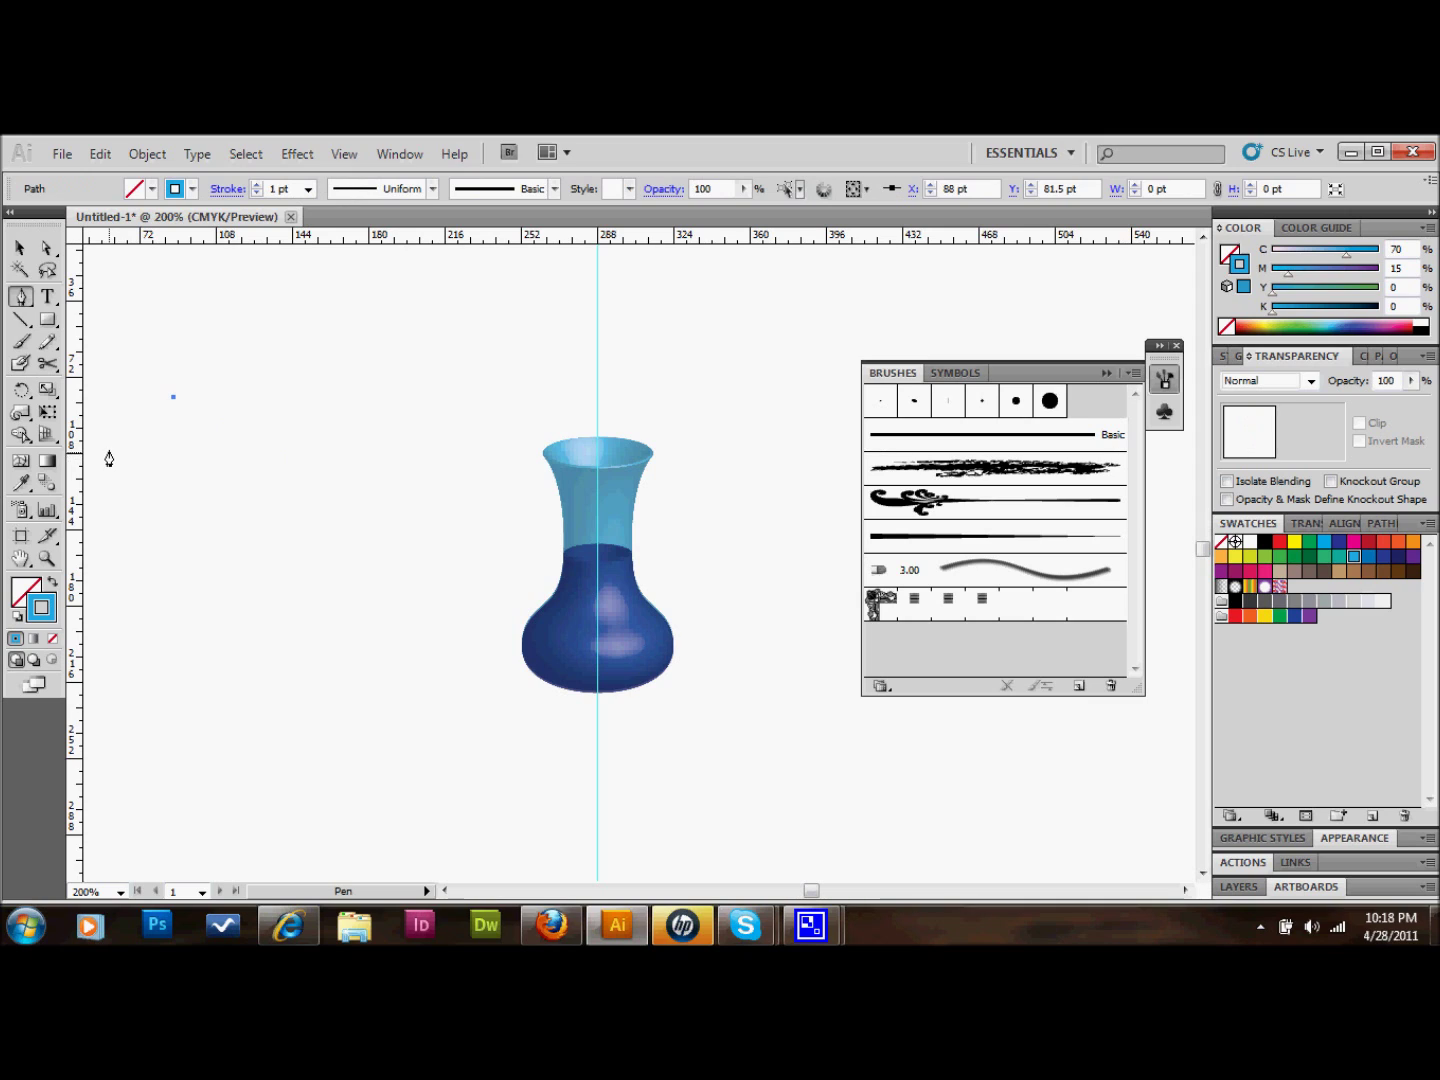
pyautogui.click(17, 618)
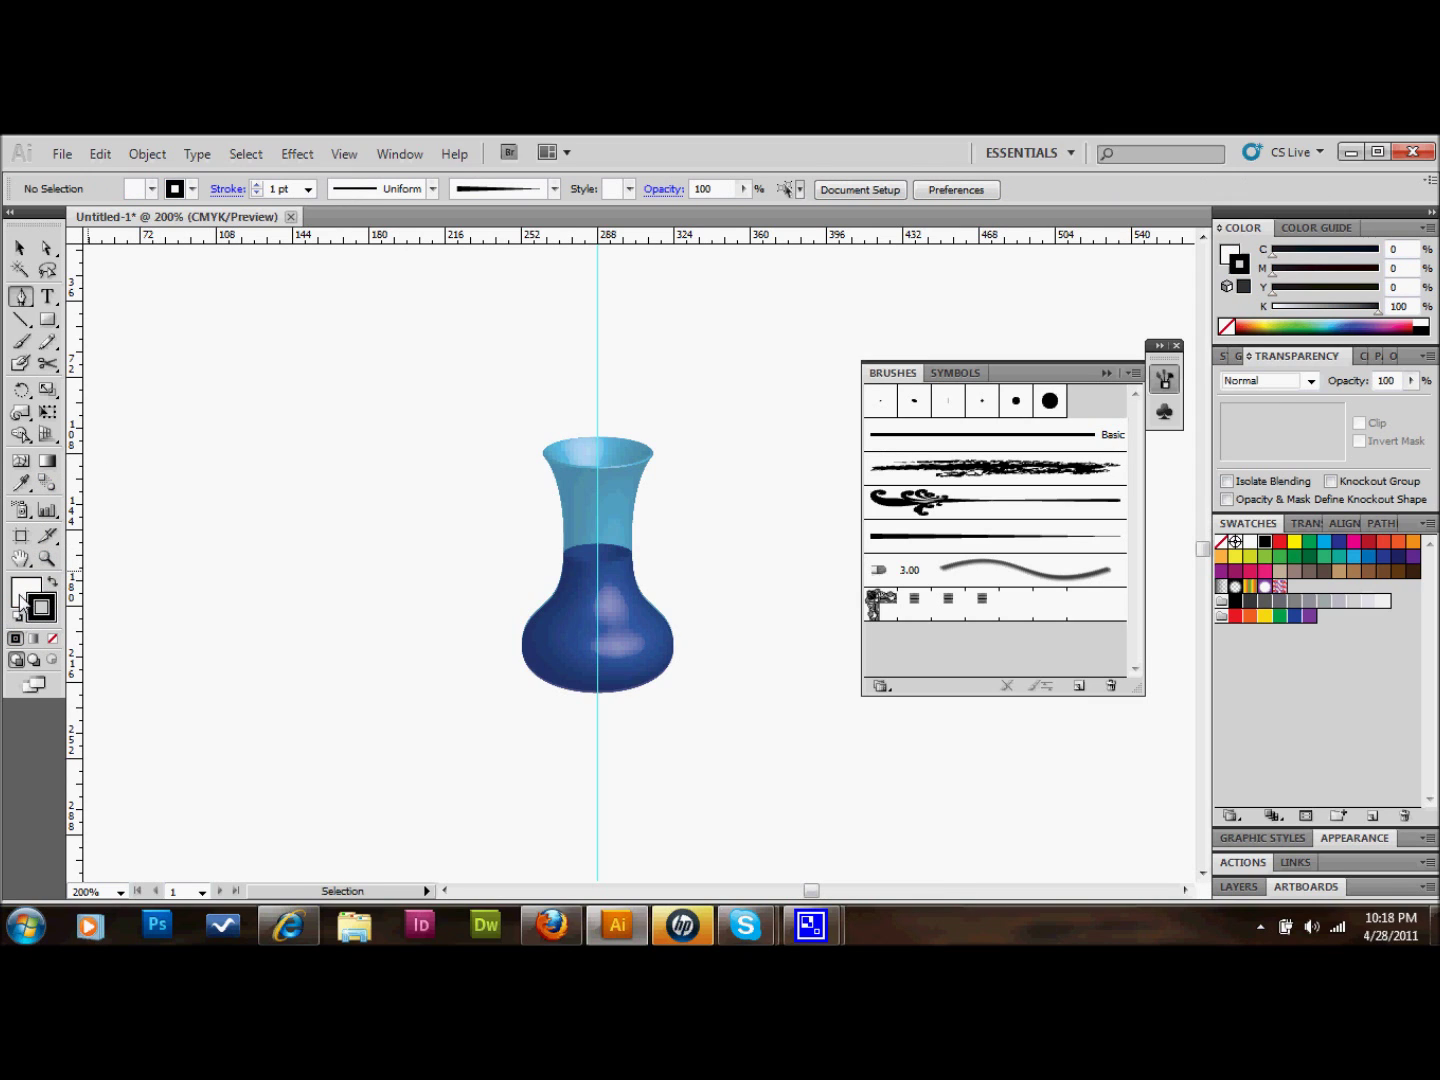
pyautogui.click(24, 598)
pyautogui.click(52, 638)
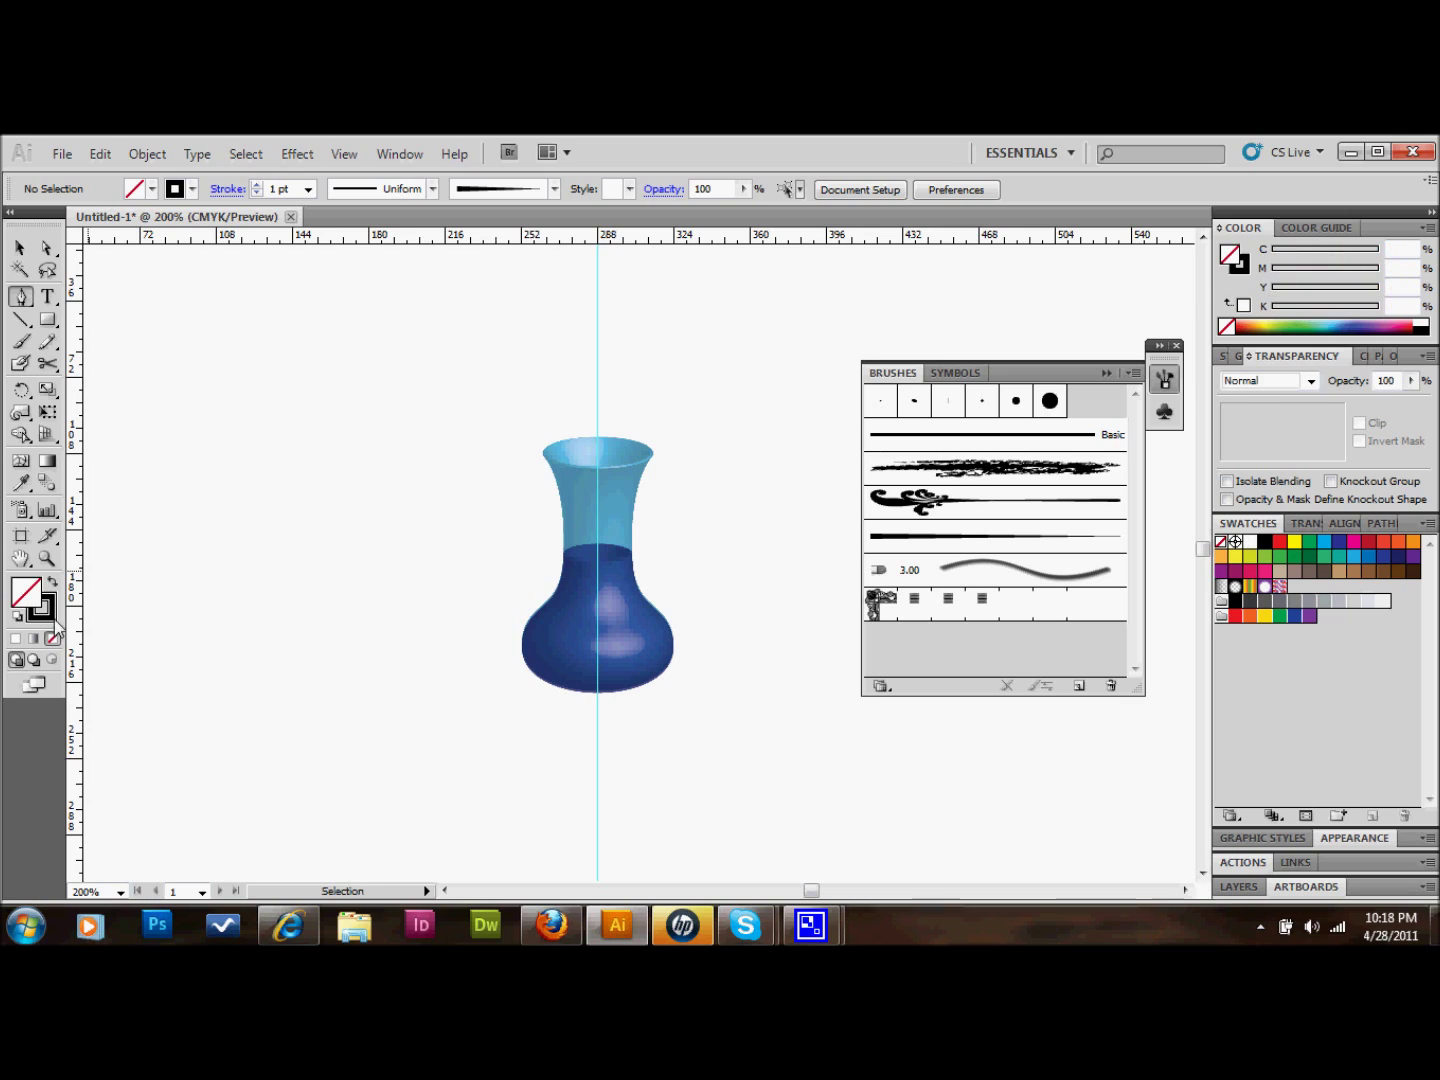
pyautogui.click(53, 614)
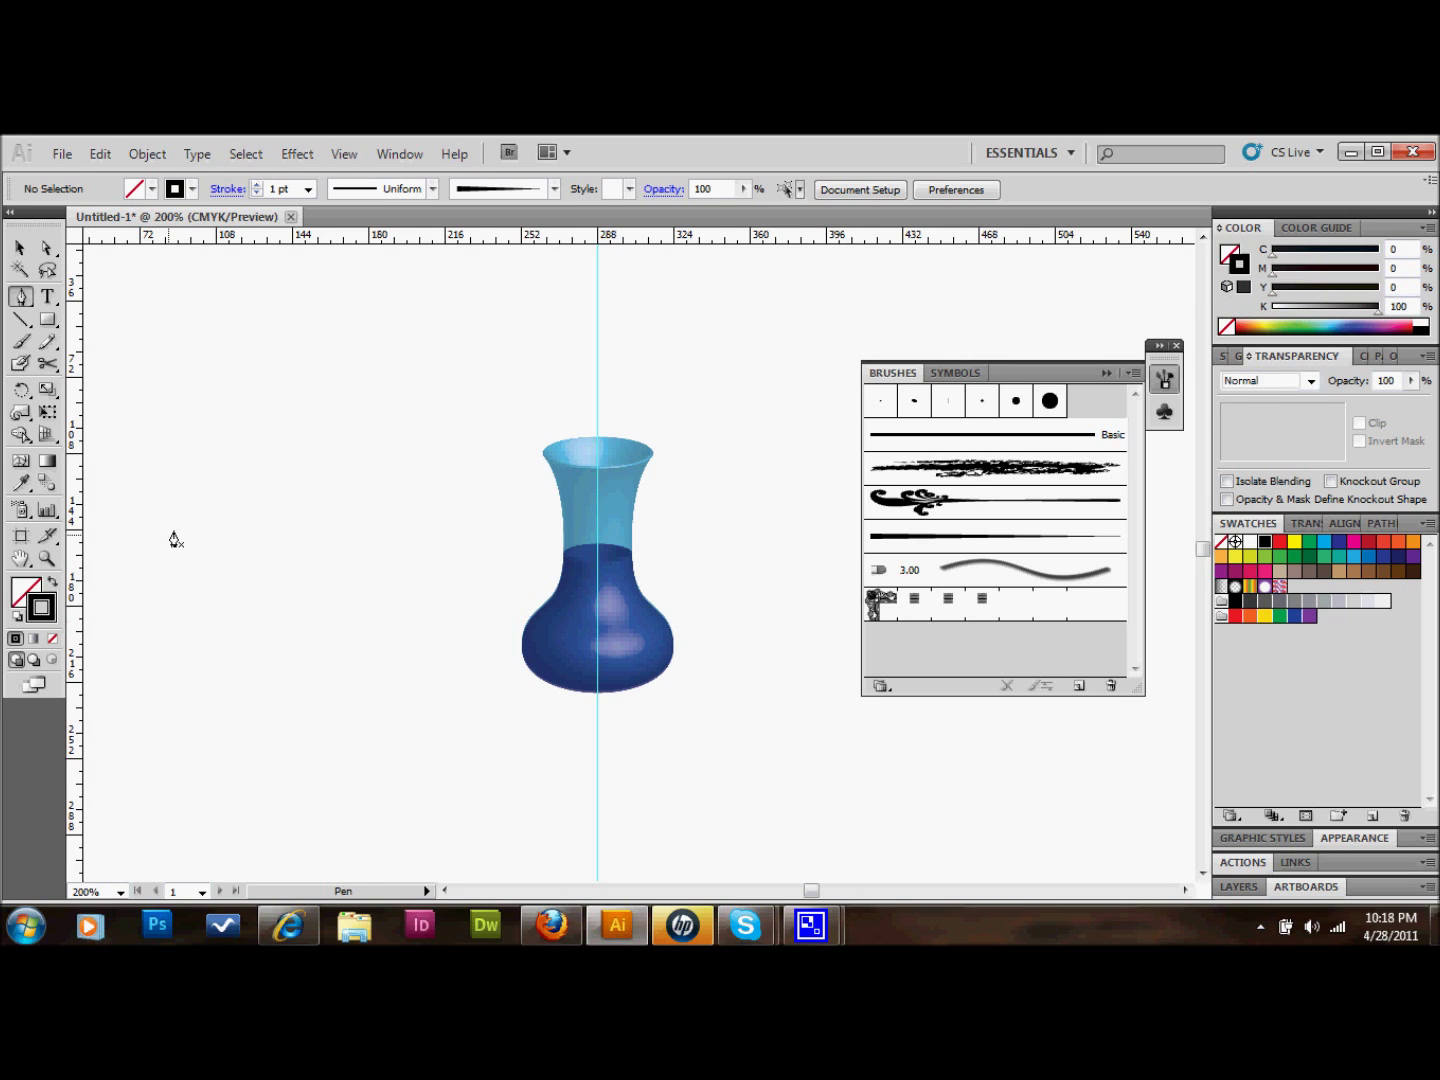
# - Draw a closed thin triangle, 36 pt by 4.5 pt, and swap colours so it fills black
pyautogui.click(194, 436)
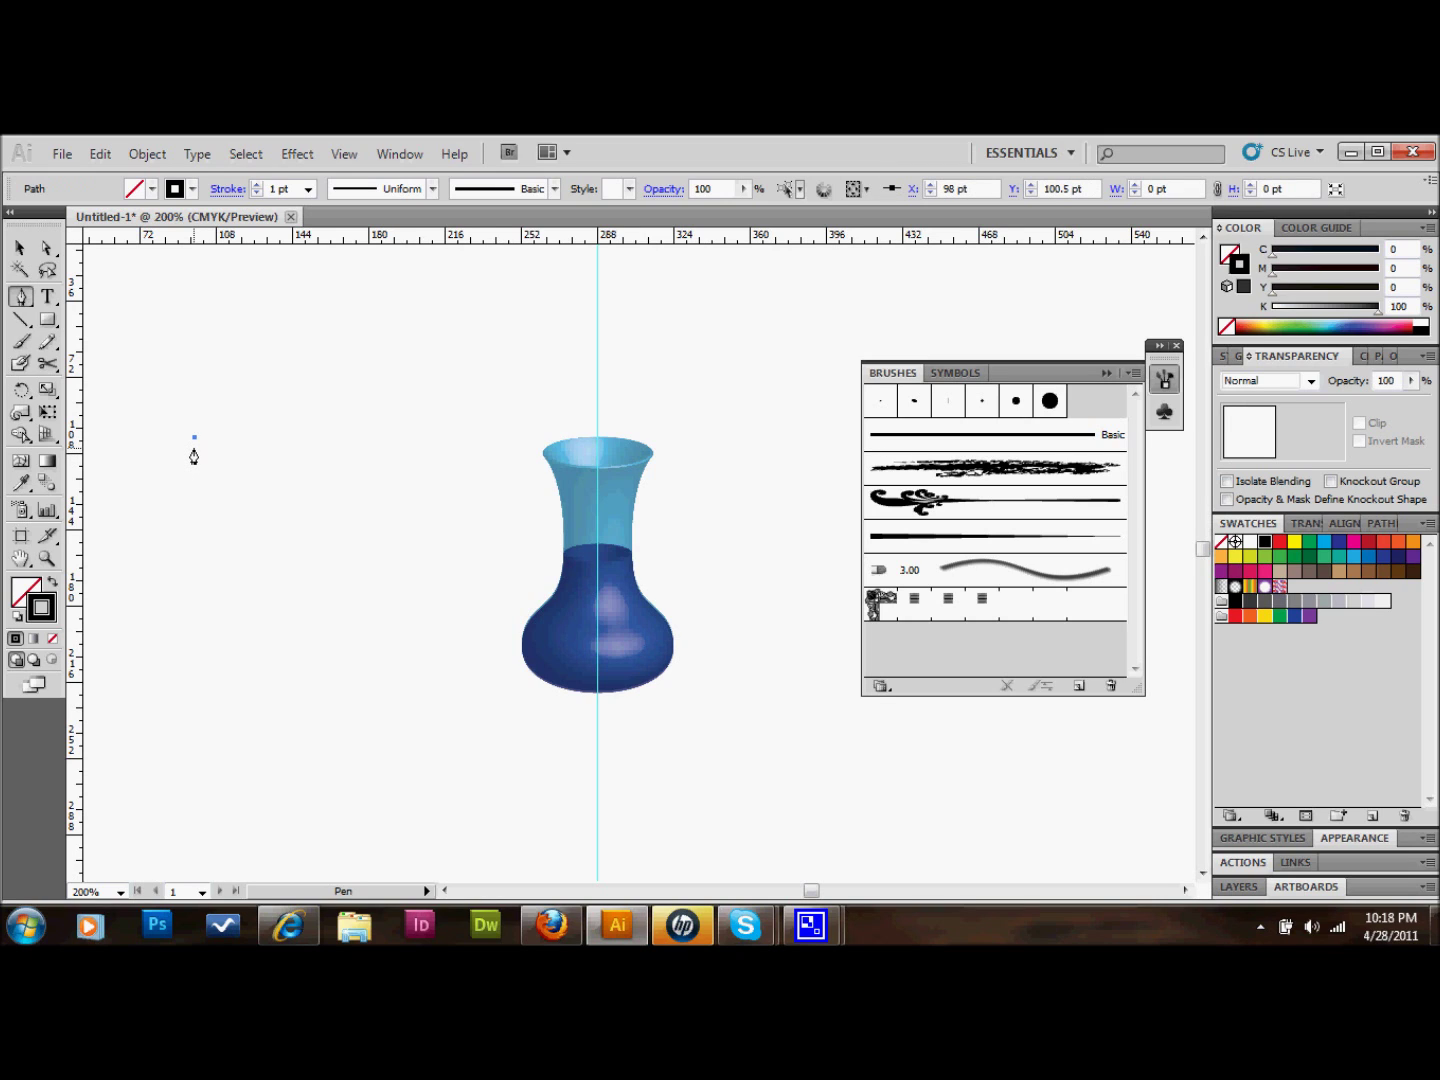
pyautogui.click(194, 447)
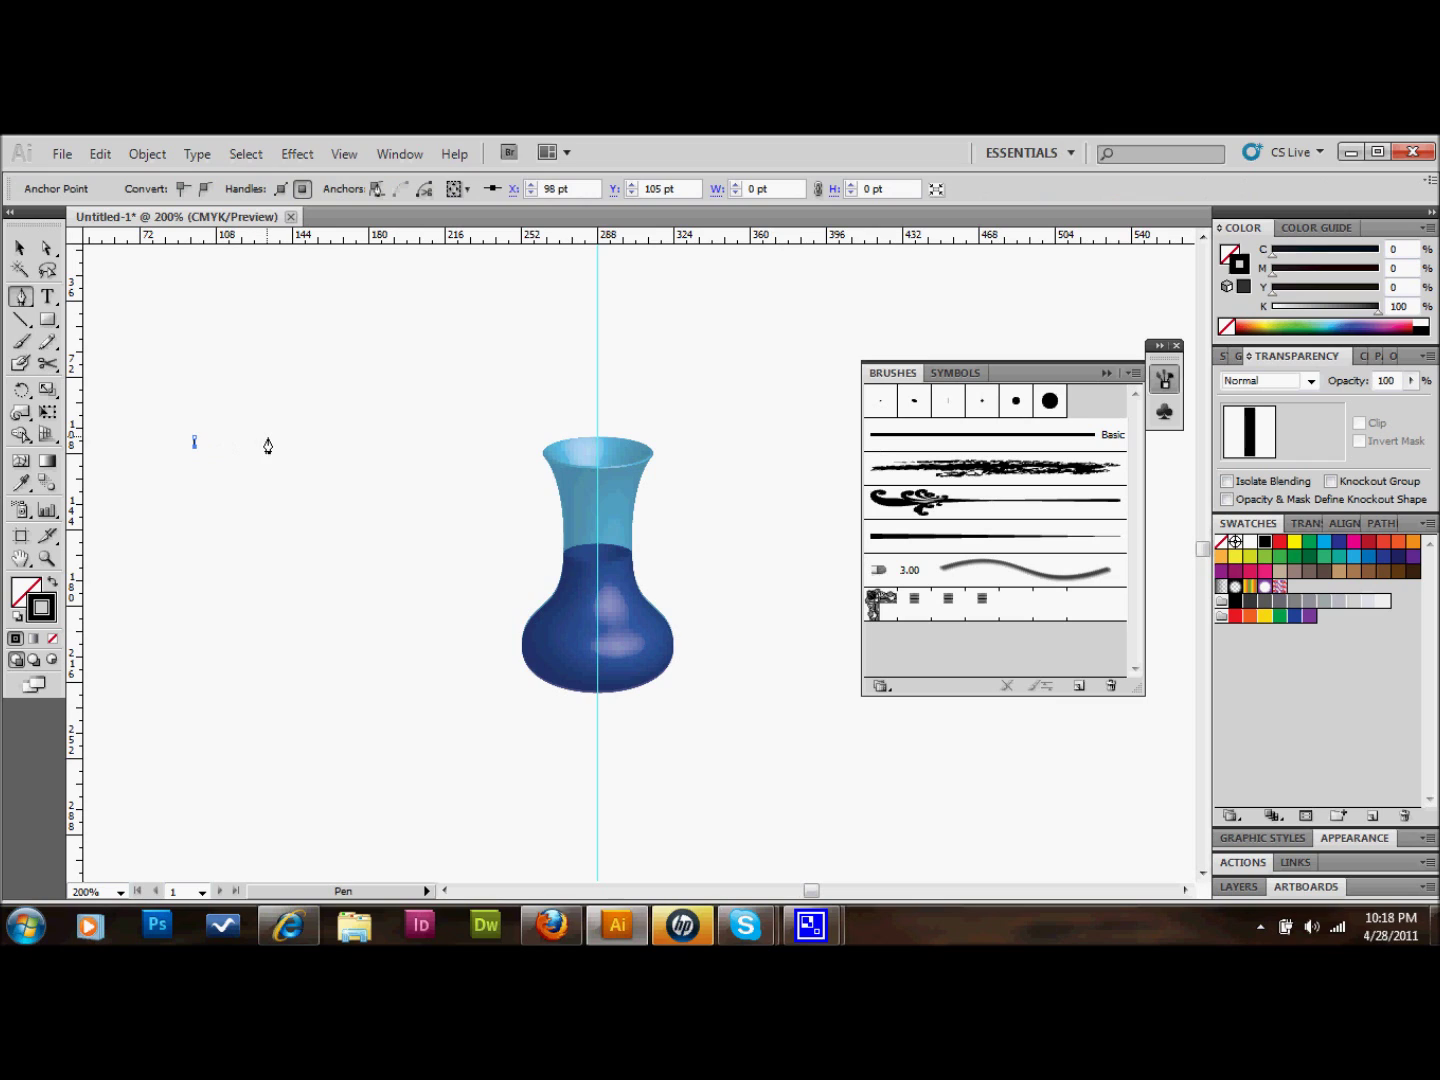
pyautogui.click(271, 440)
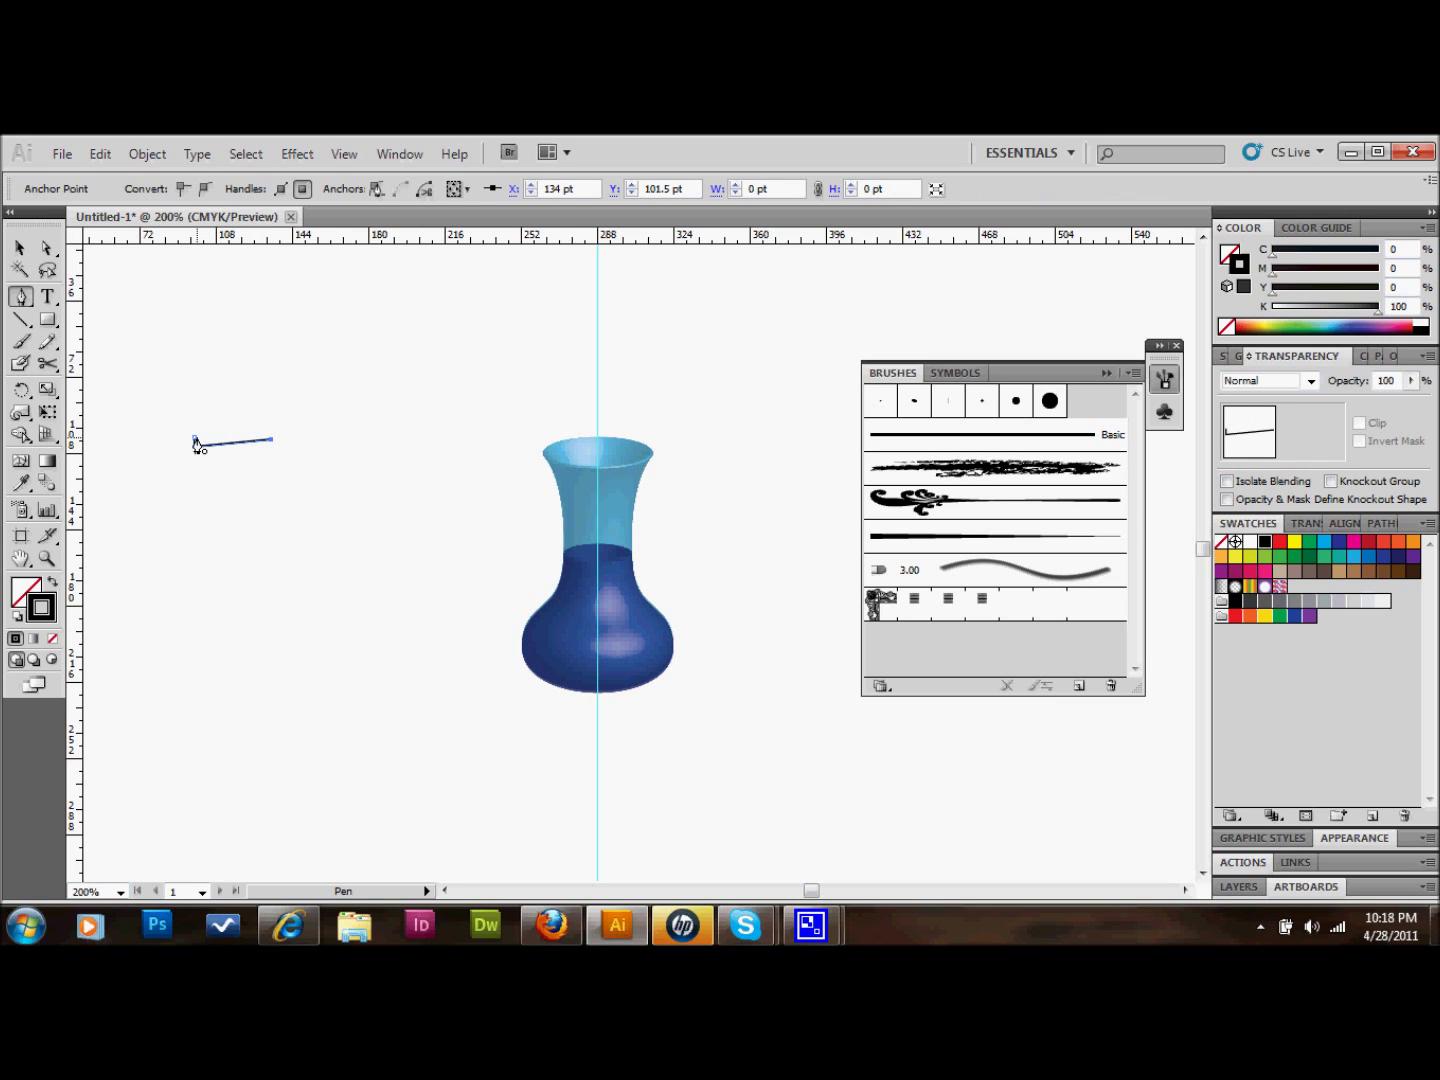
pyautogui.click(196, 445)
pyautogui.press('ctrl')
pyautogui.click(52, 584)
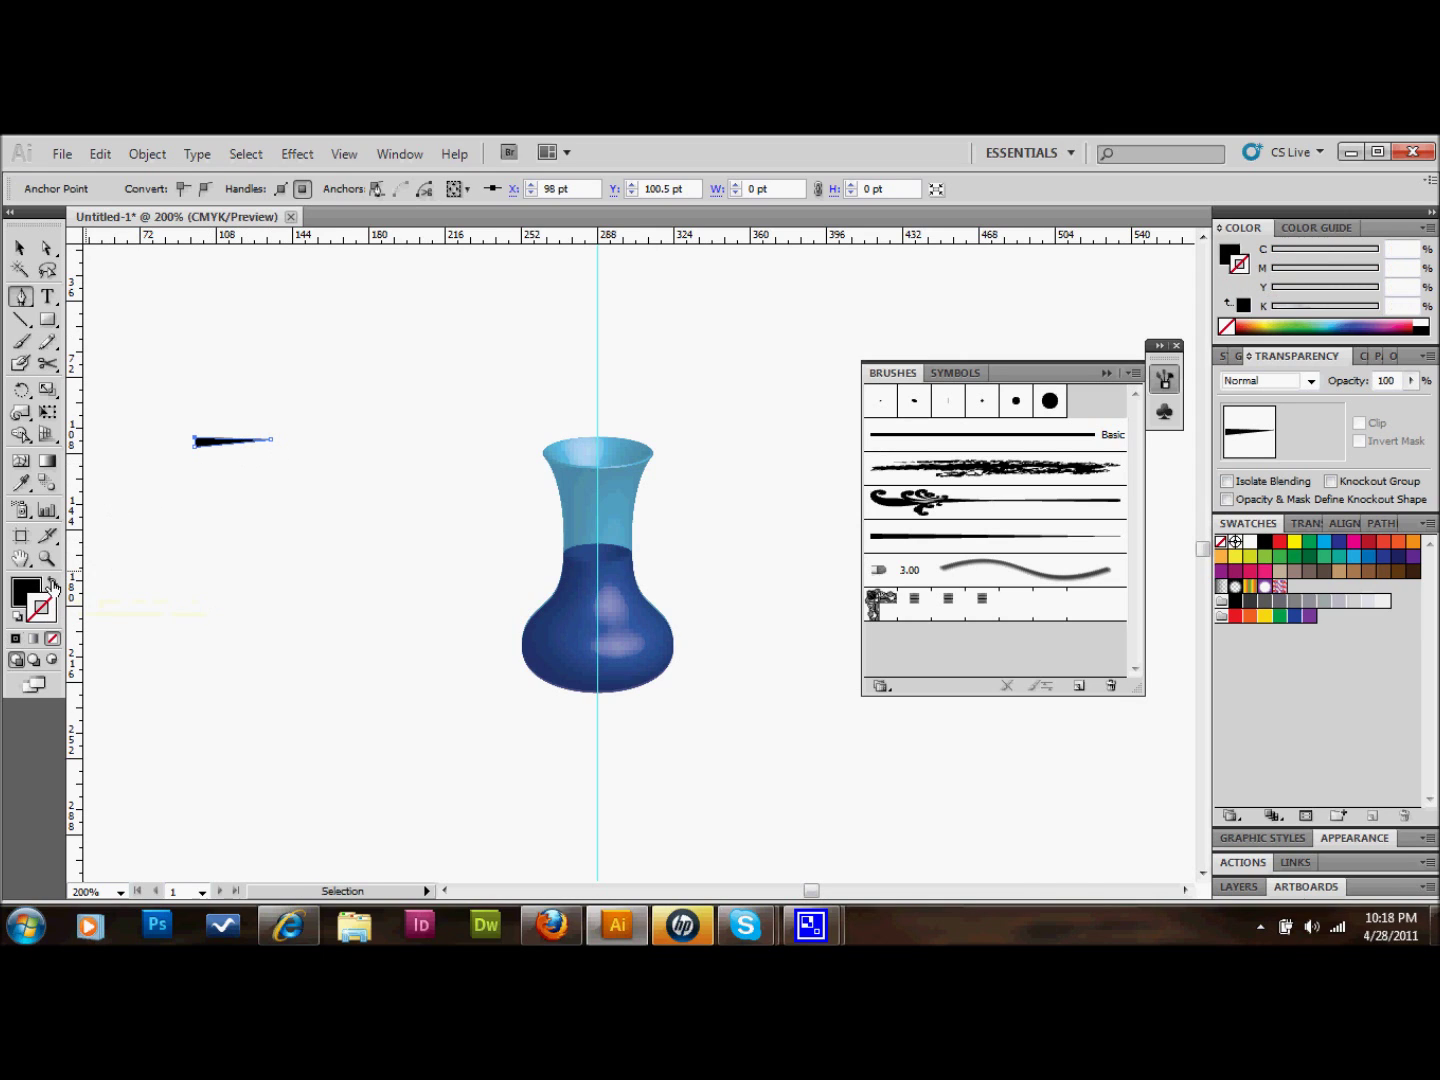
pyautogui.click(30, 252)
pyautogui.moveTo(194, 392); pyautogui.dragTo(240, 466)
pyautogui.click(289, 549)
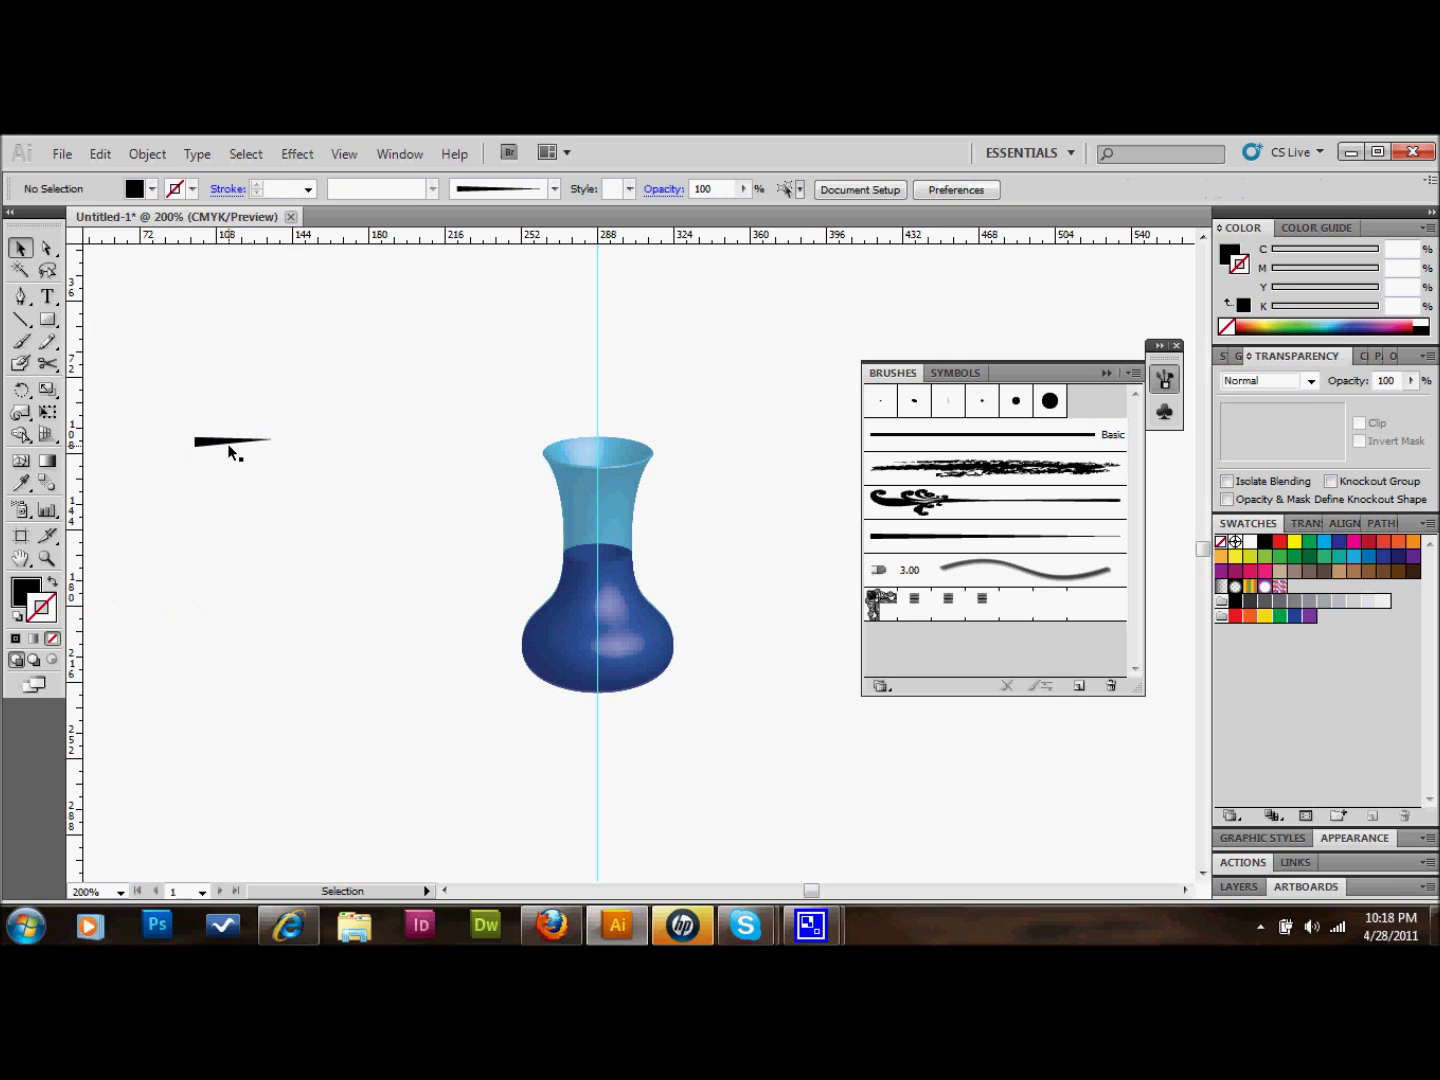
pyautogui.click(219, 449)
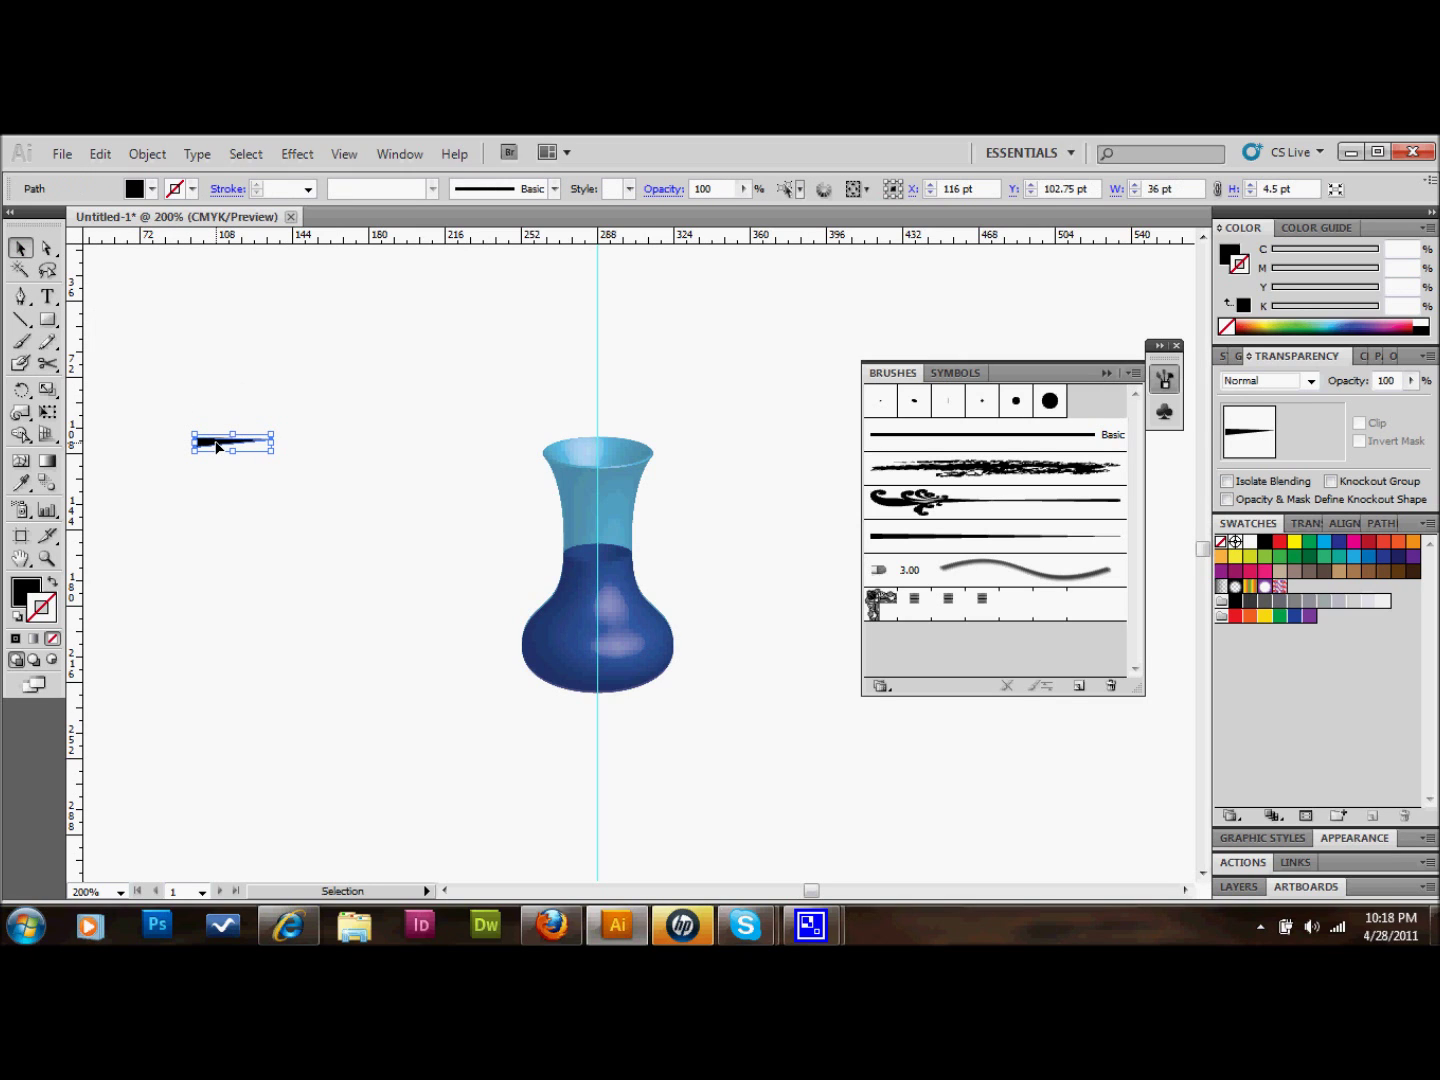
# - Save the black tapered triangle as a new art brush, Art Brush 2
pyautogui.moveTo(218, 446)
pyautogui.mouseDown()
pyautogui.moveTo(286, 476)
pyautogui.moveTo(945, 548)
pyautogui.mouseUp()
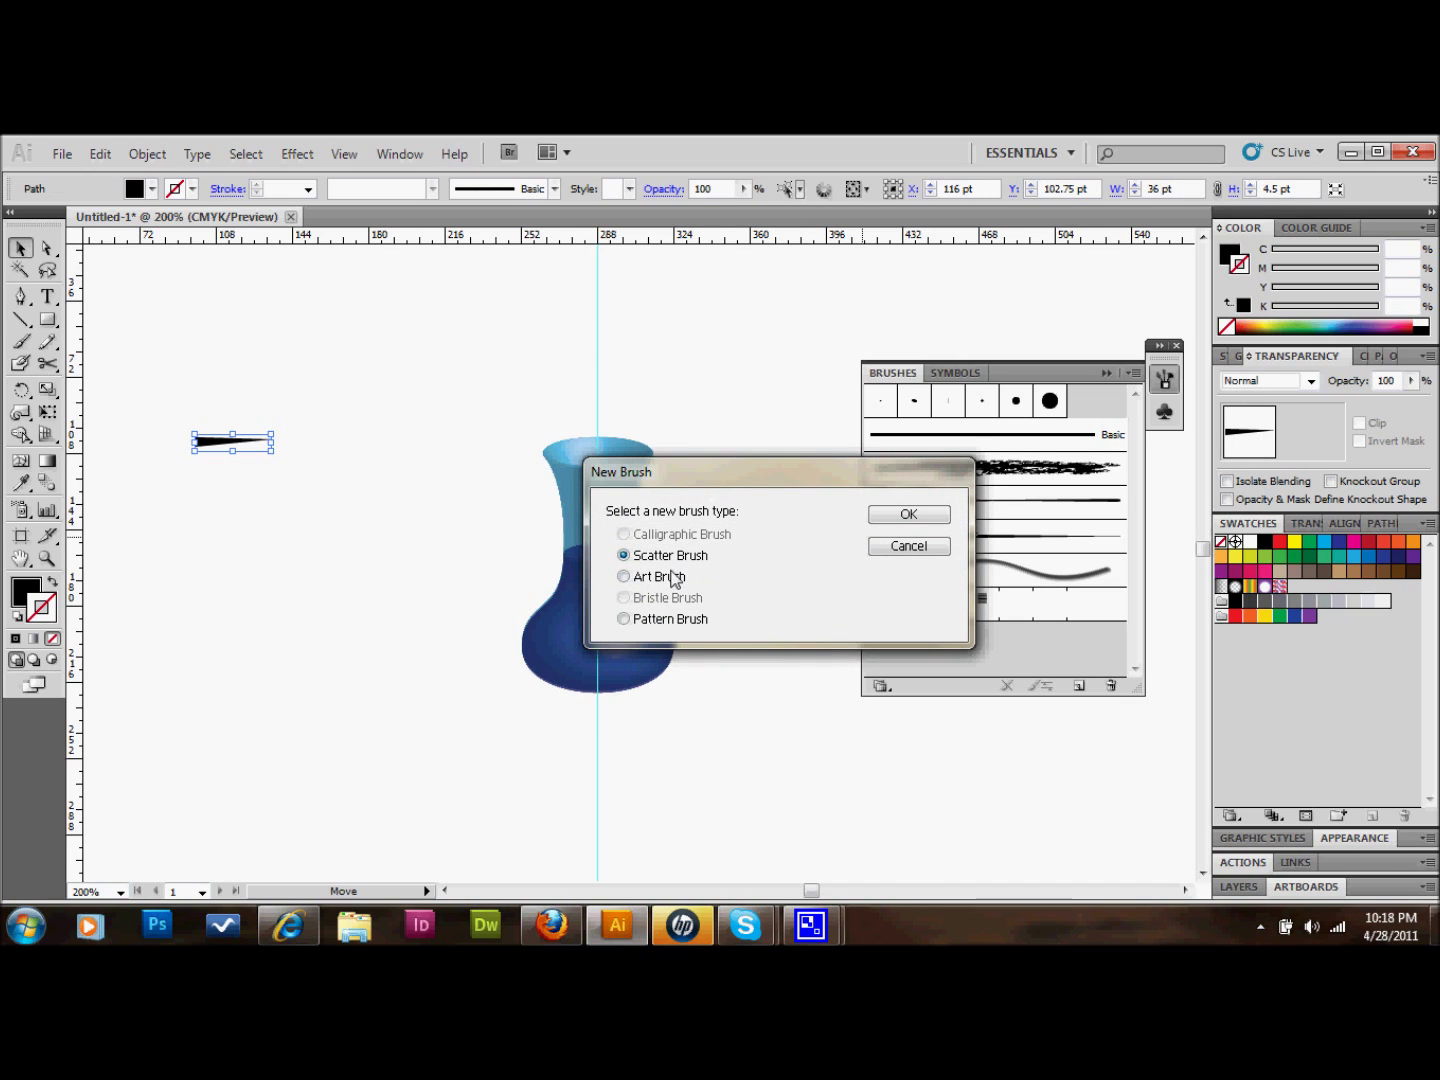
pyautogui.click(624, 577)
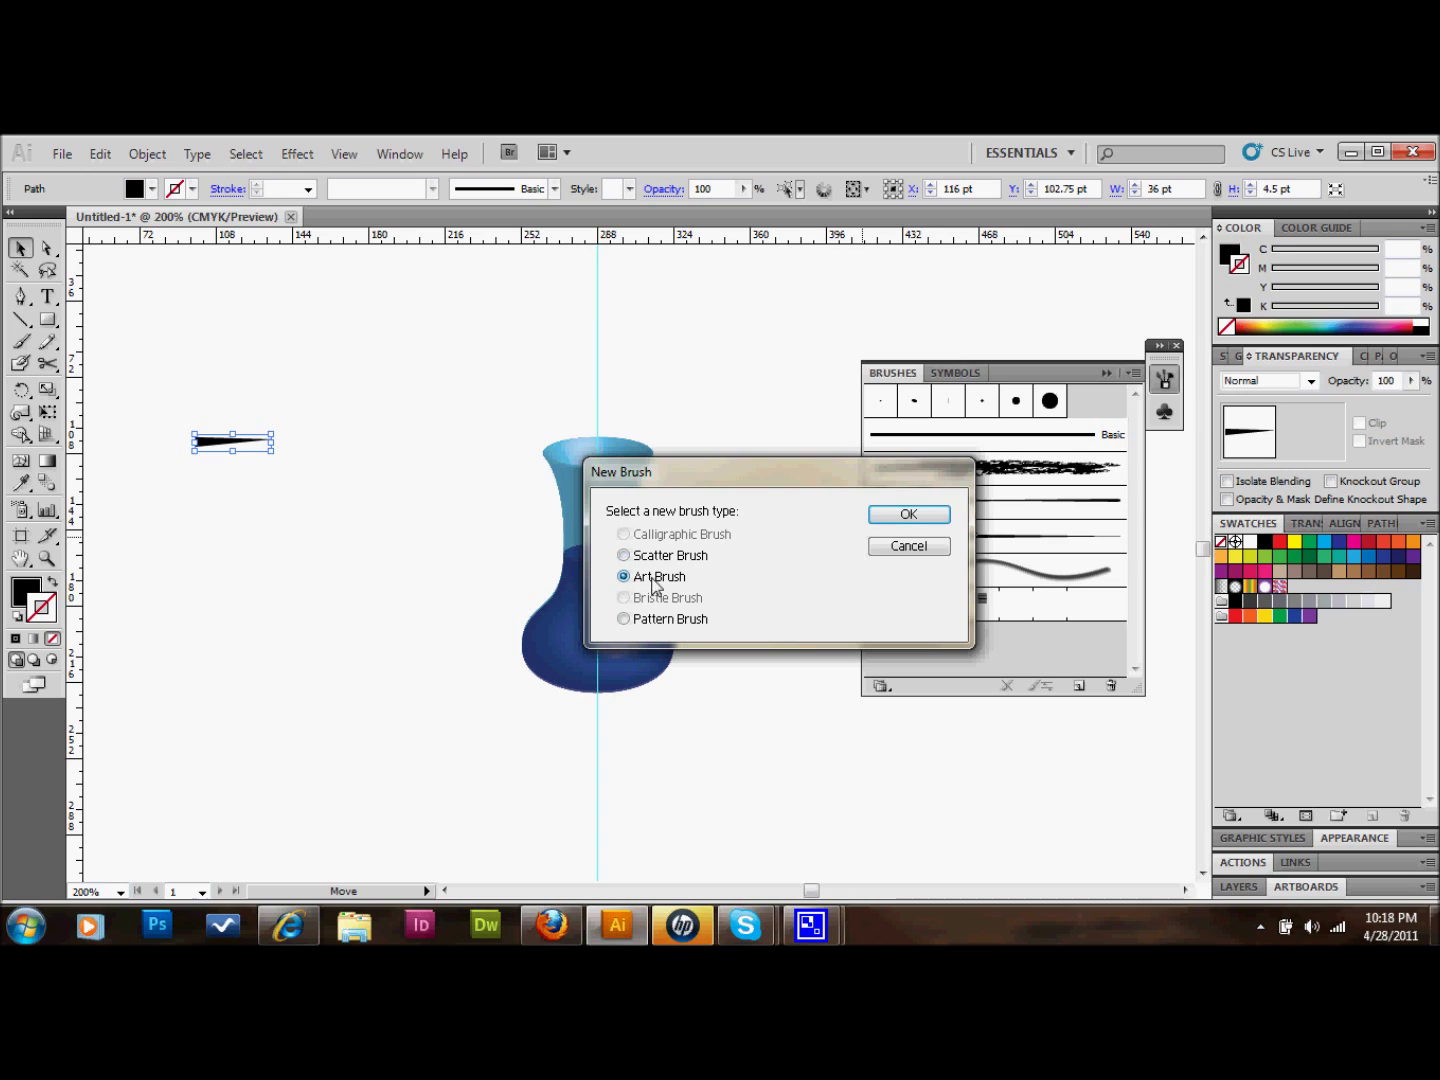
pyautogui.click(905, 516)
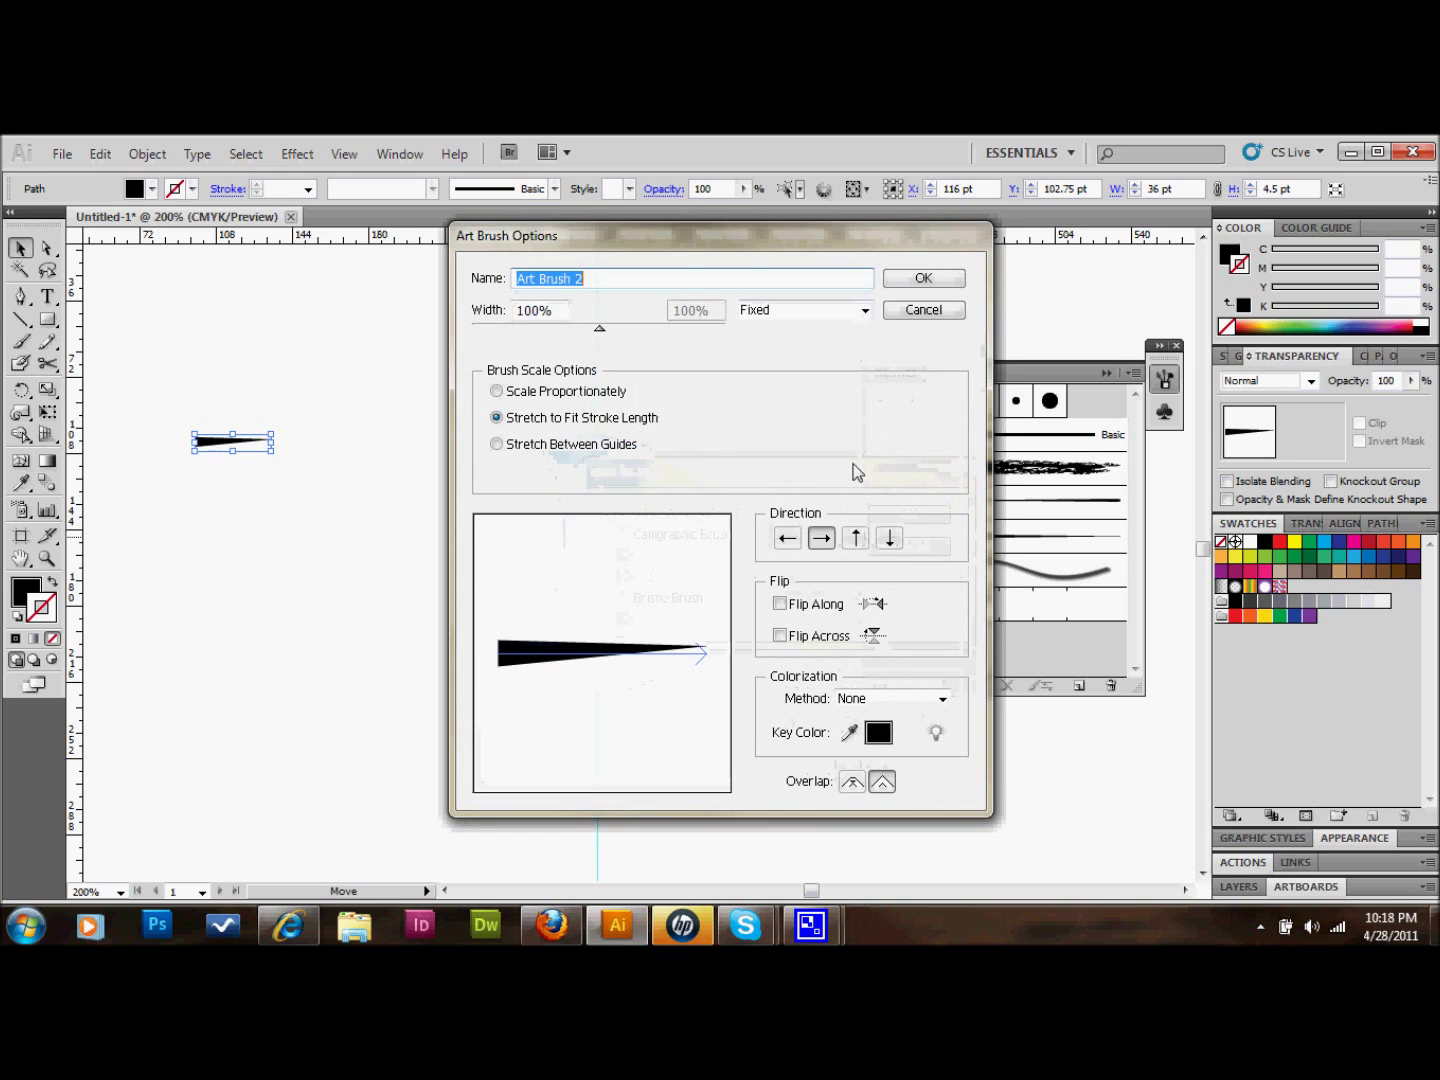
pyautogui.click(924, 280)
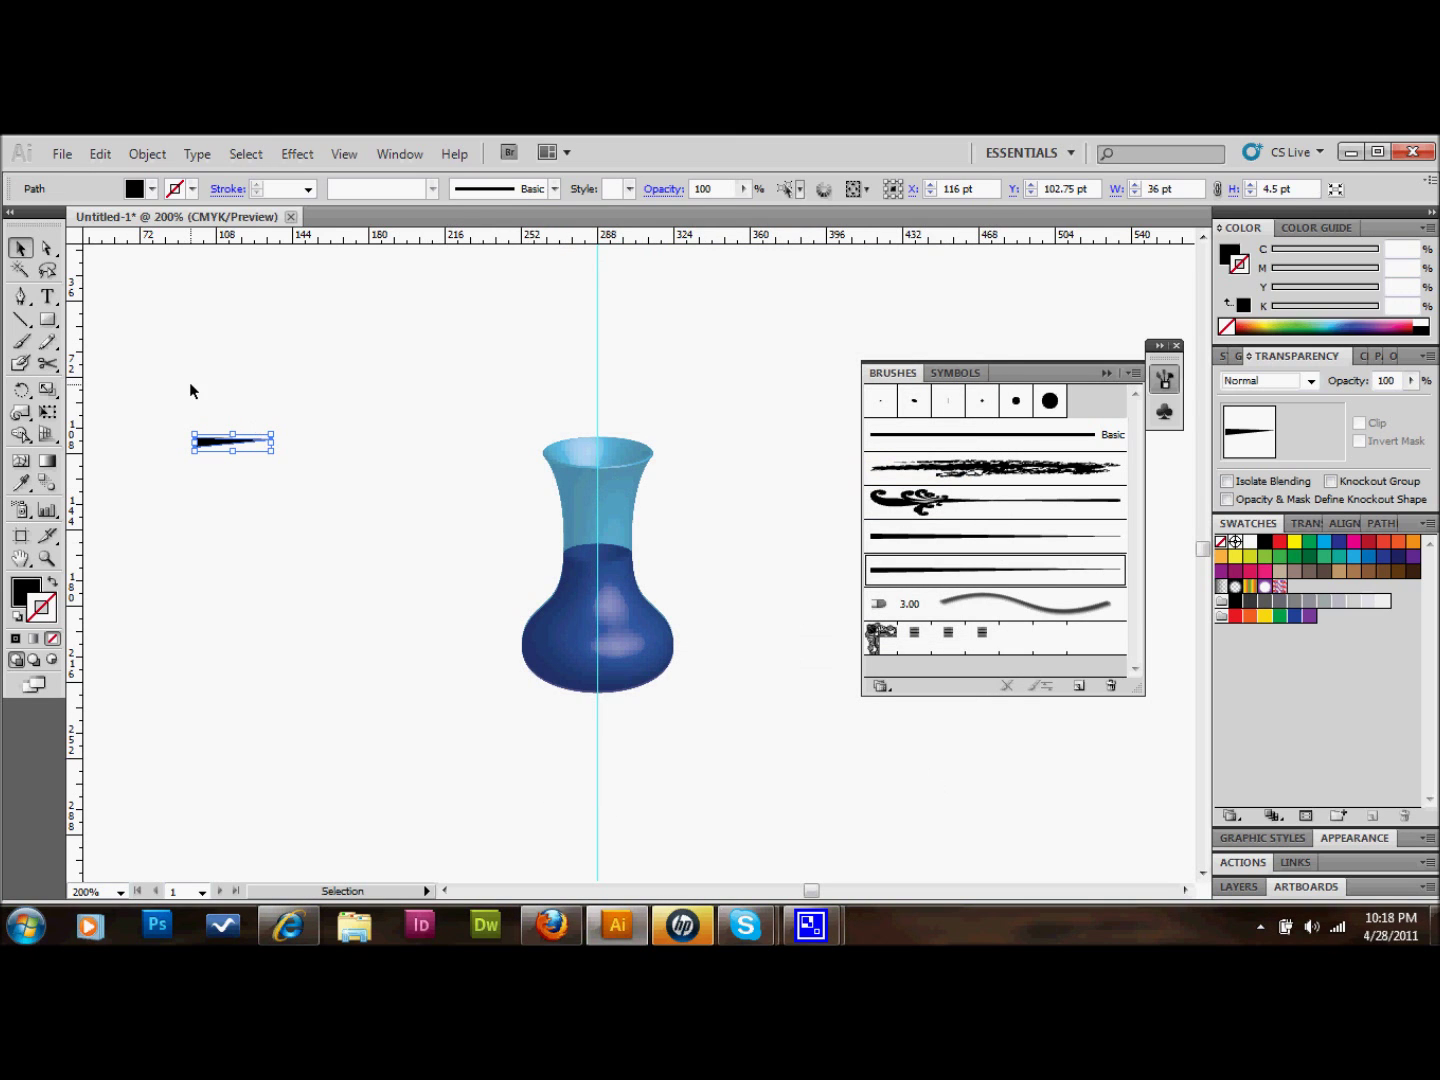
# - Delete the leftover triangle from the canvas
pyautogui.click(314, 588)
pyautogui.hotkey('ctrl', 'z')
pyautogui.press('Delete')
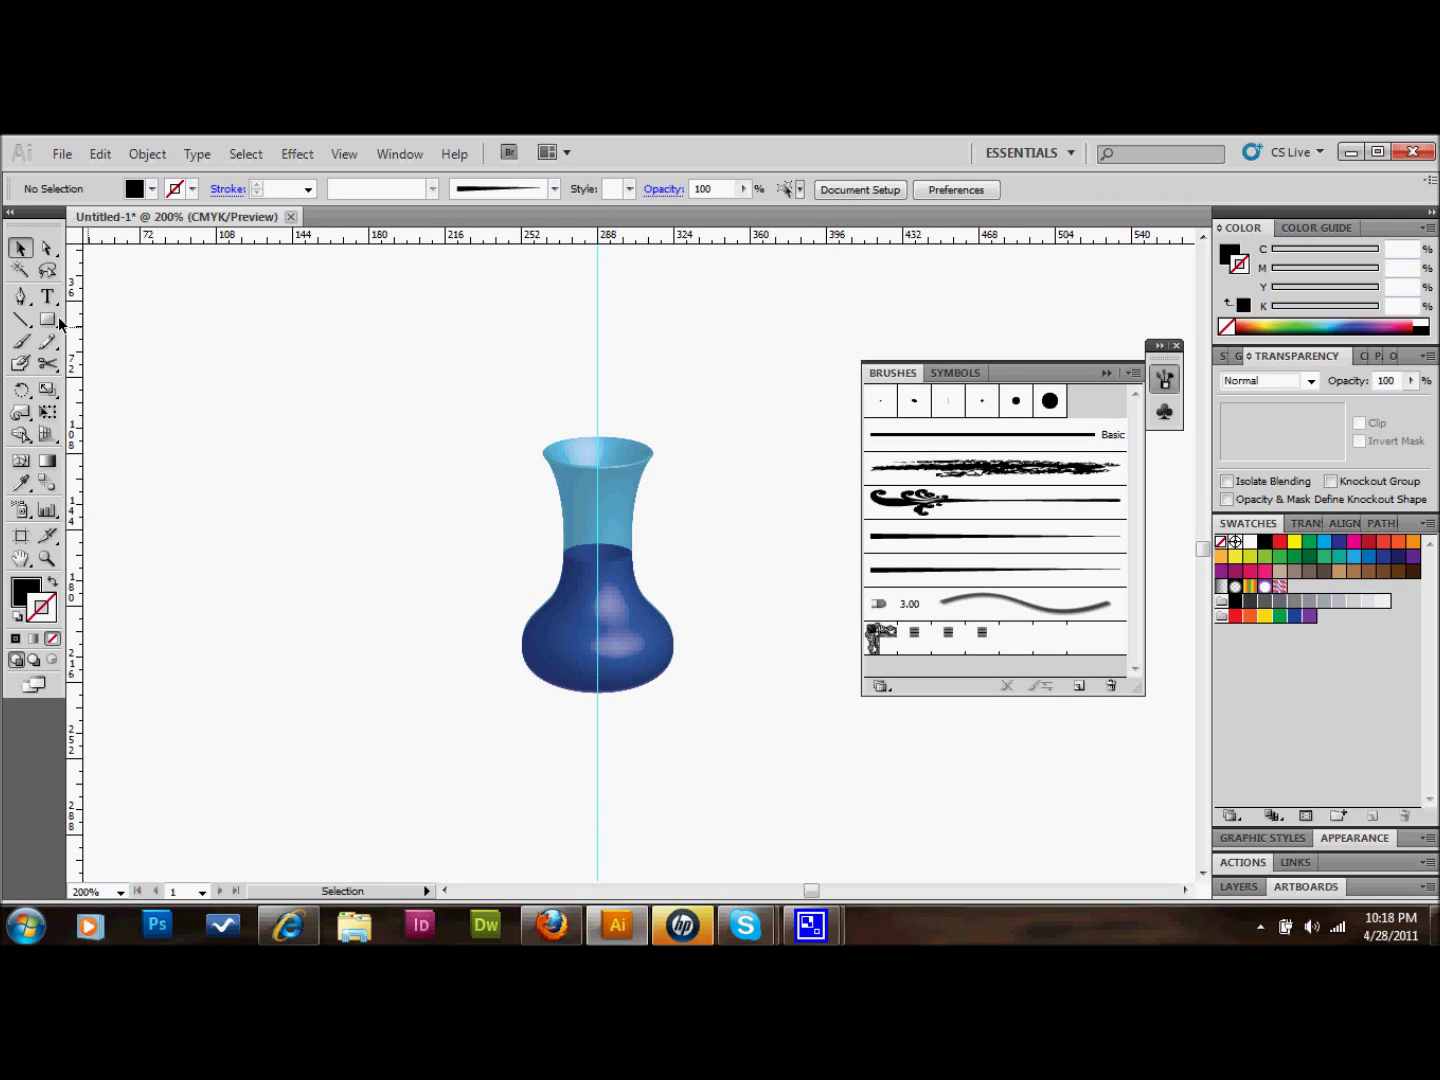
# - Draw a curved Pen path from inside the vase upward, with no fill and Art Brush 2 applied
pyautogui.click(20, 298)
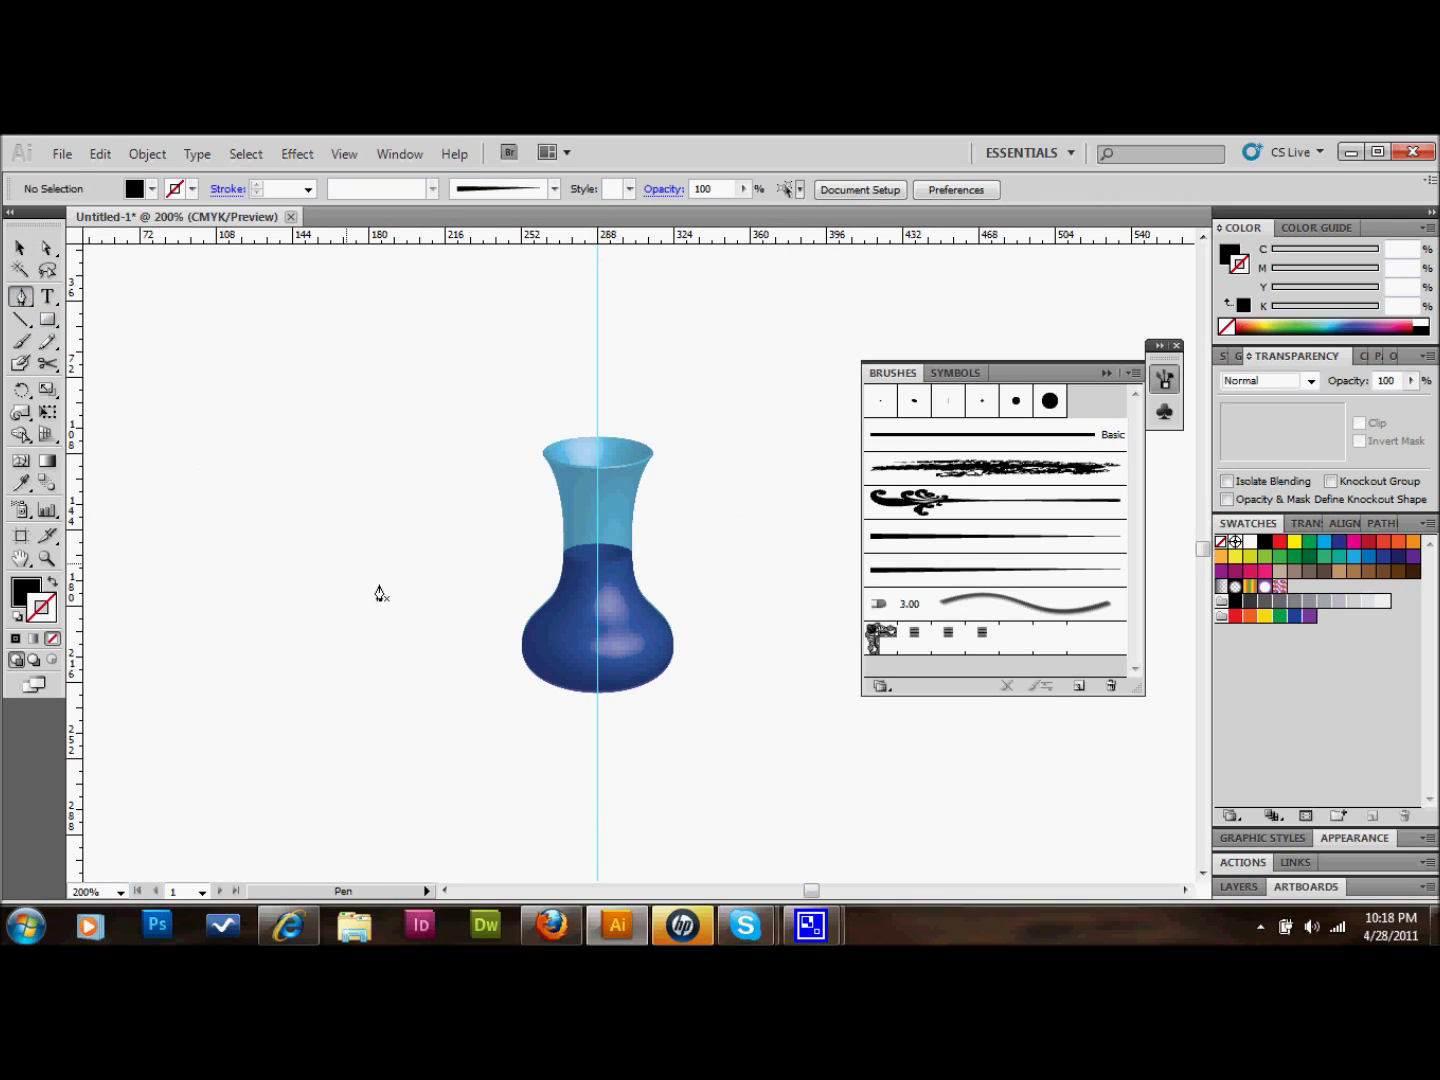
pyautogui.click(572, 648)
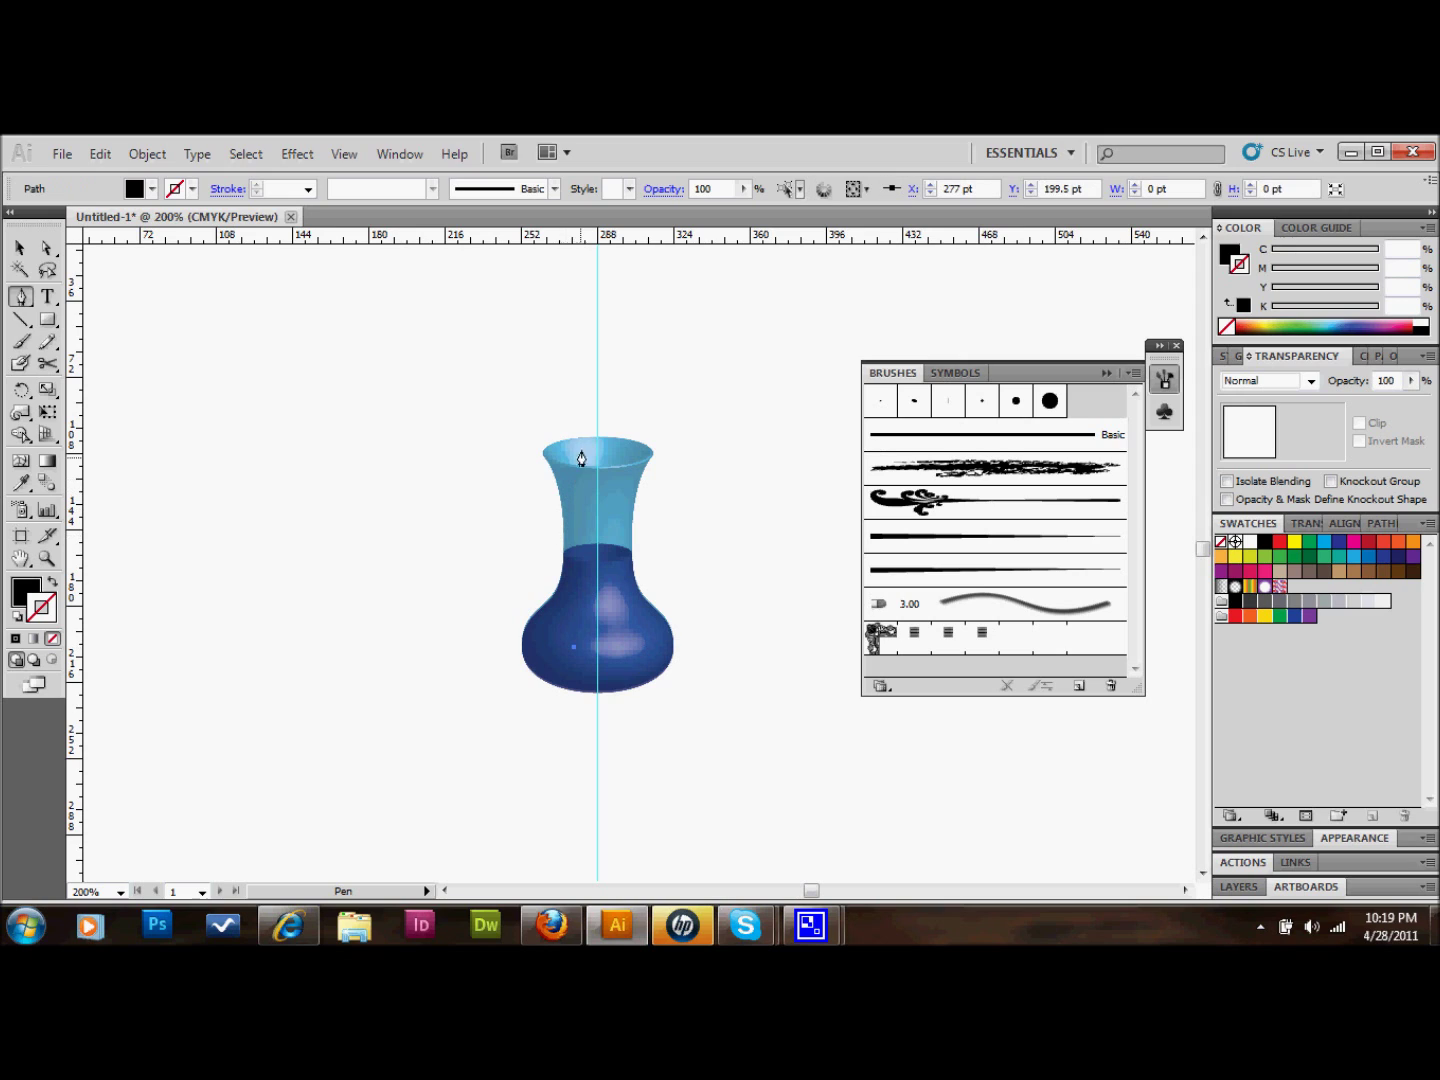
pyautogui.moveTo(586, 359); pyautogui.dragTo(608, 323)
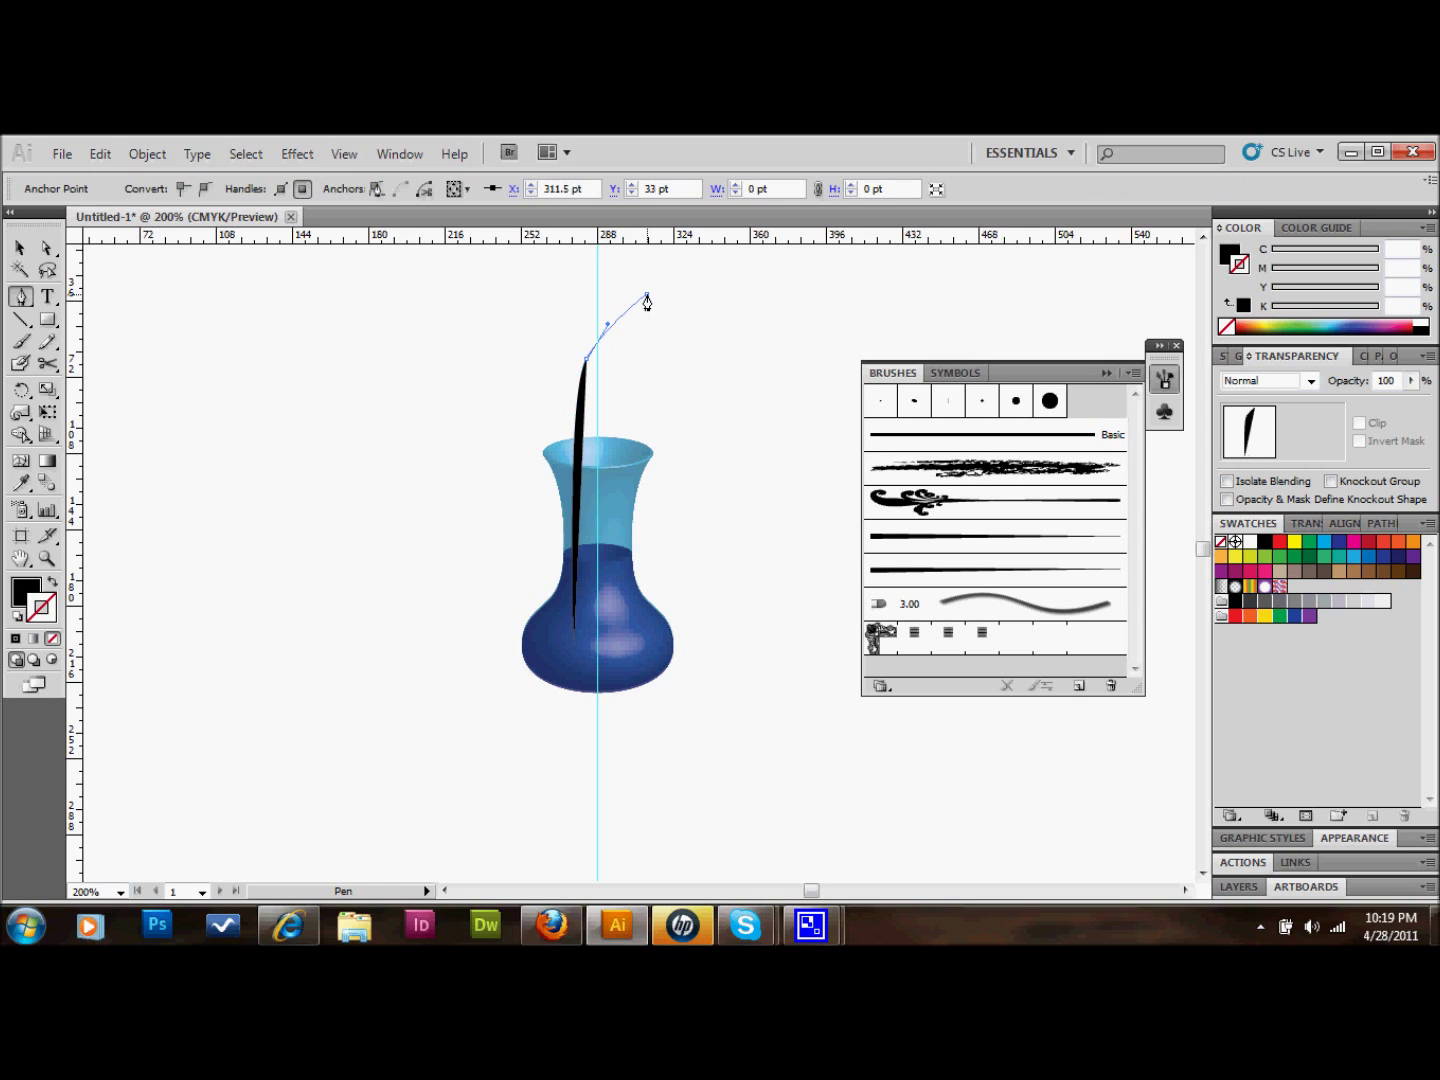
pyautogui.click(647, 294)
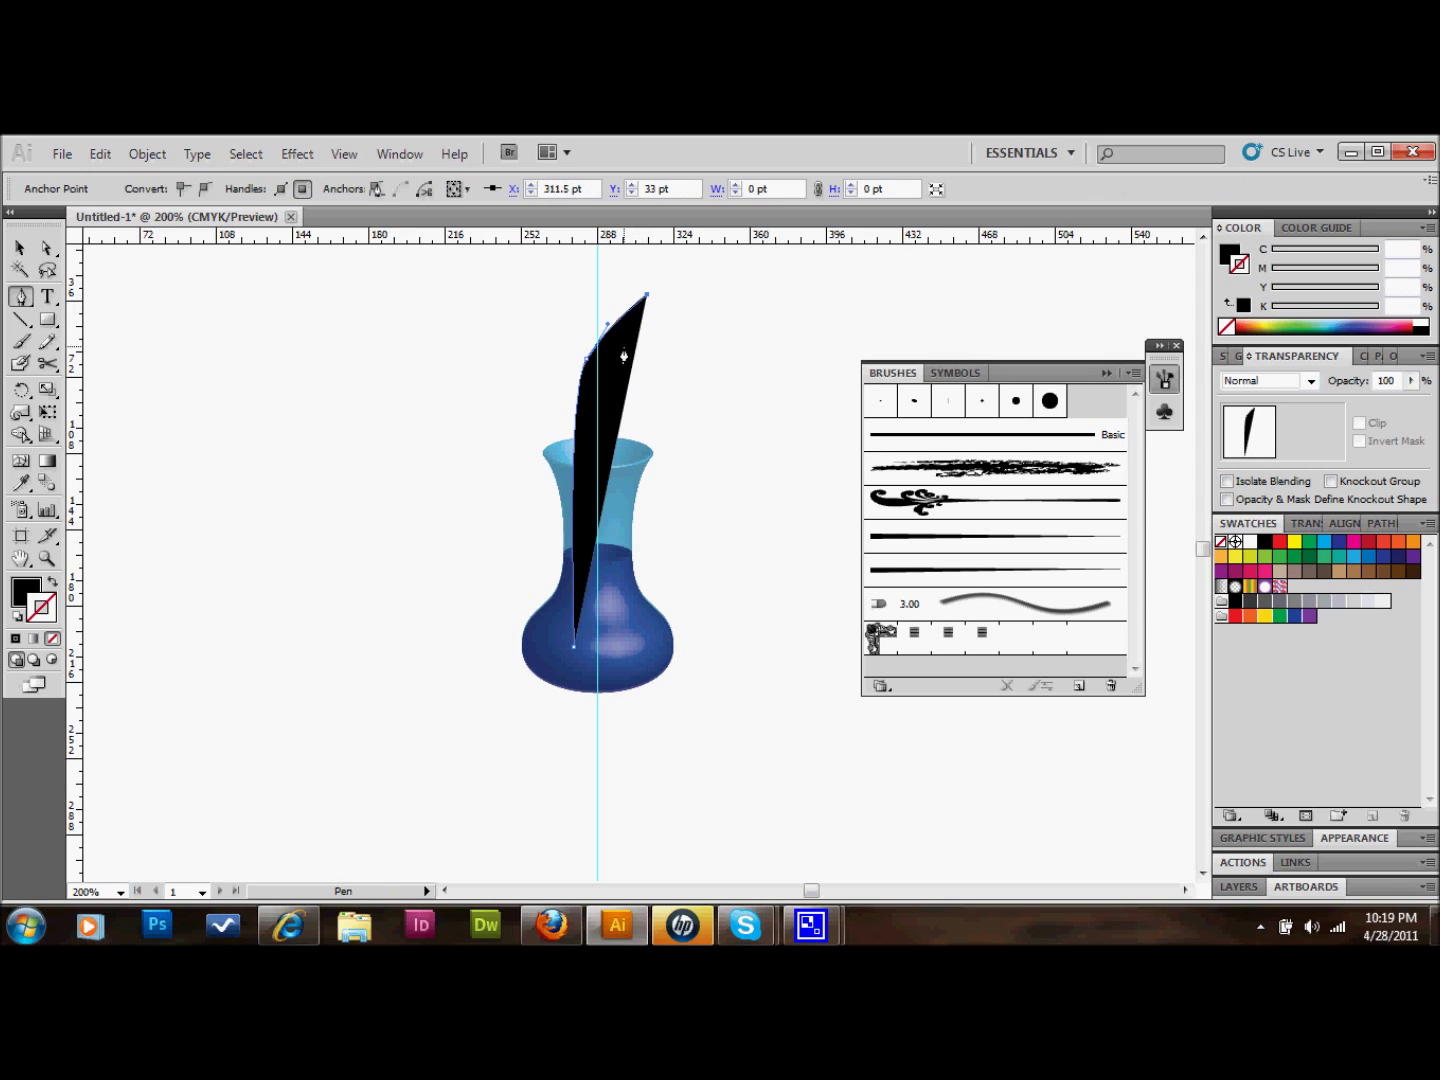
pyautogui.click(54, 585)
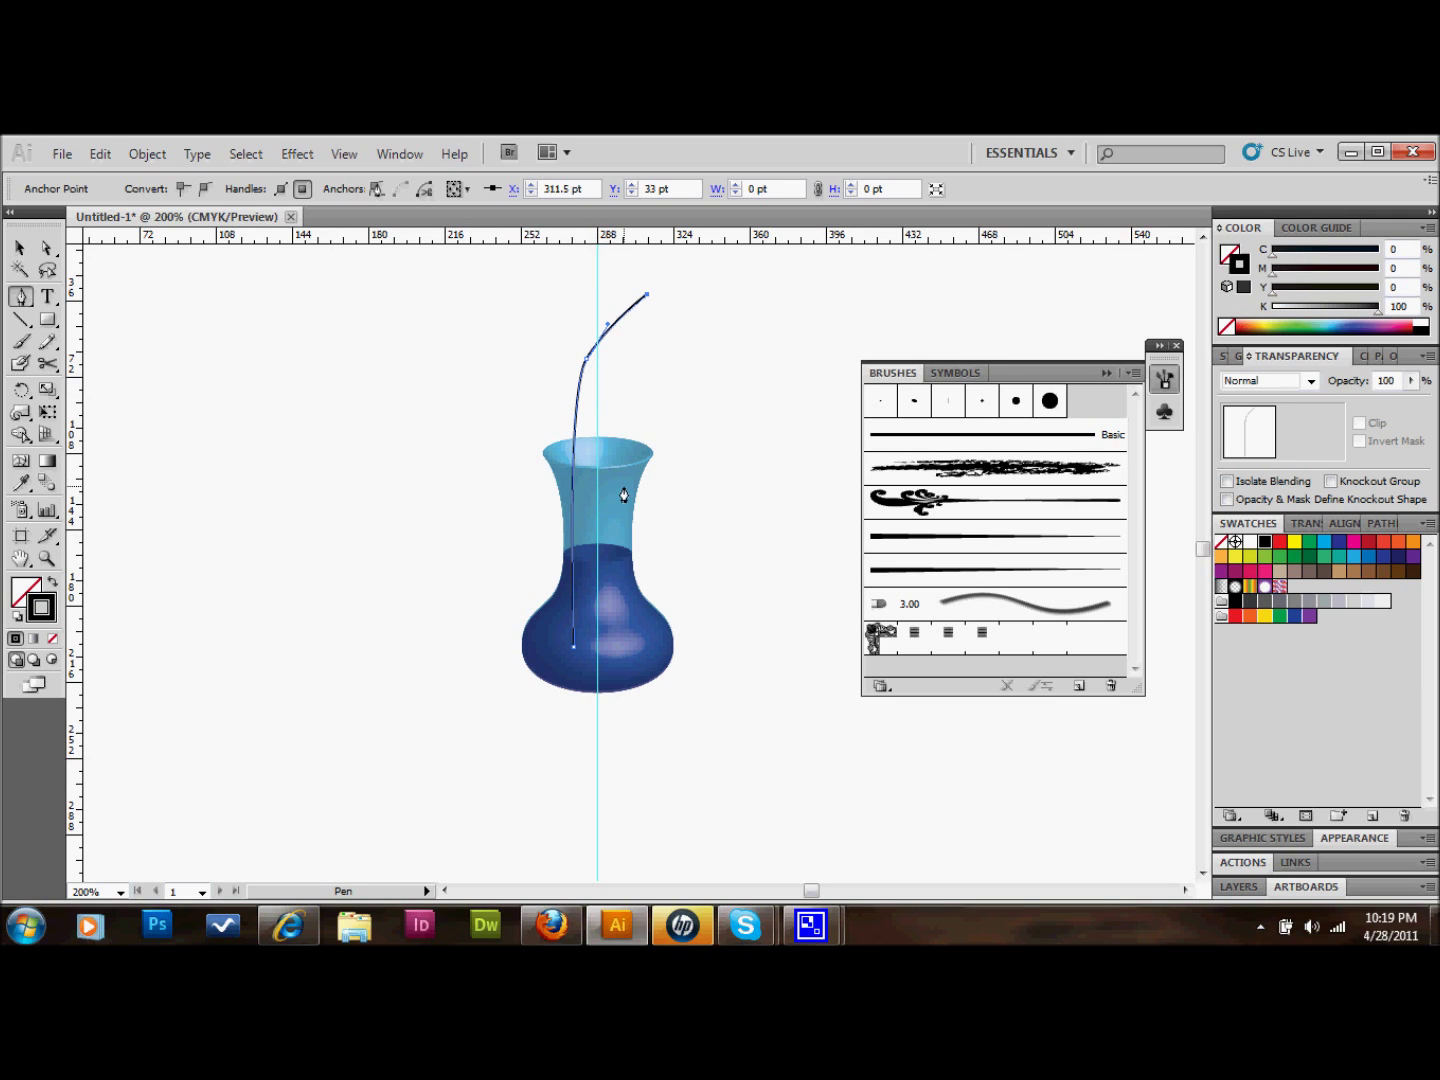
pyautogui.click(950, 578)
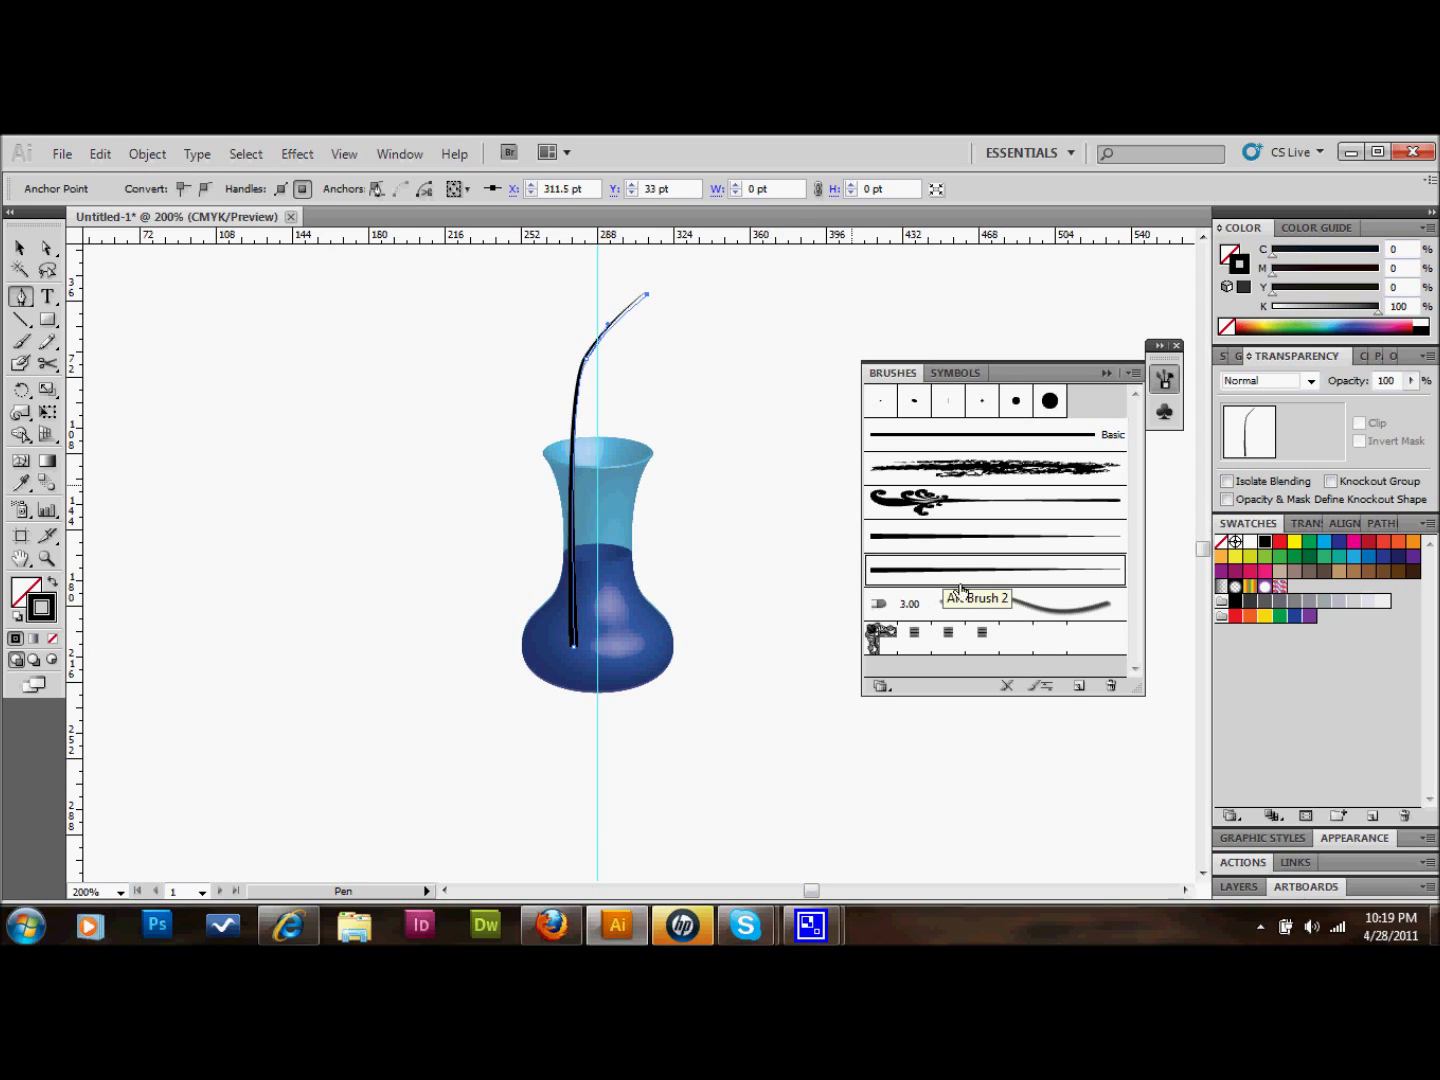
# - Move the brushed stem right into the centre of the vase and deselect it
pyautogui.press('v')
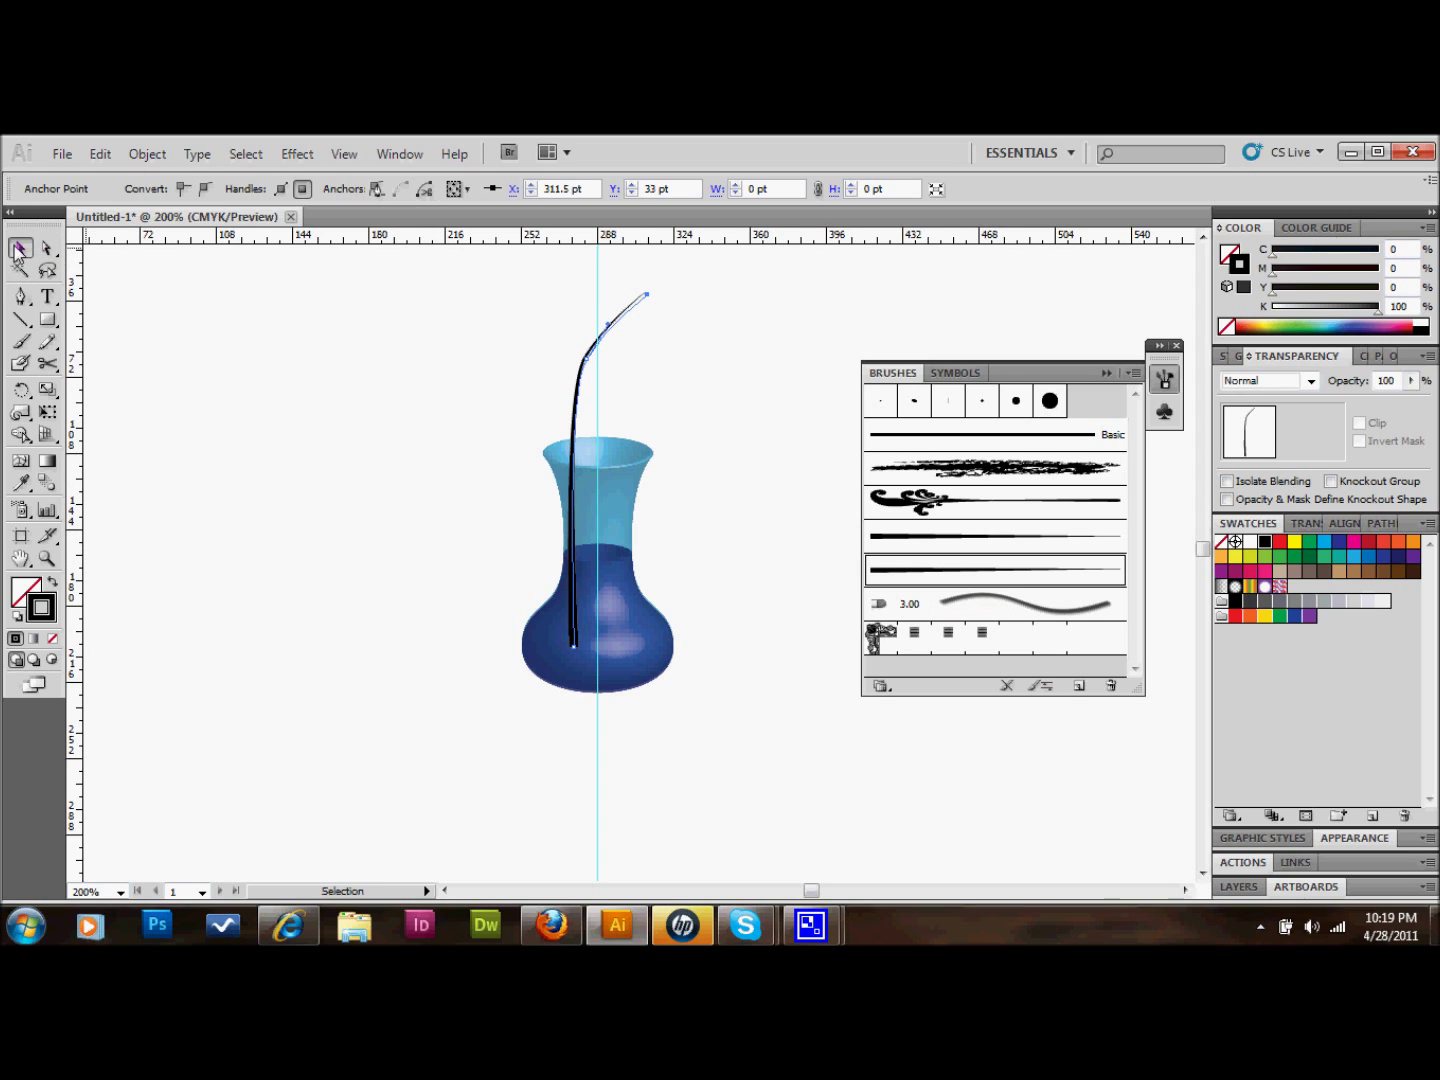
pyautogui.click(326, 375)
pyautogui.moveTo(574, 413); pyautogui.dragTo(608, 405)
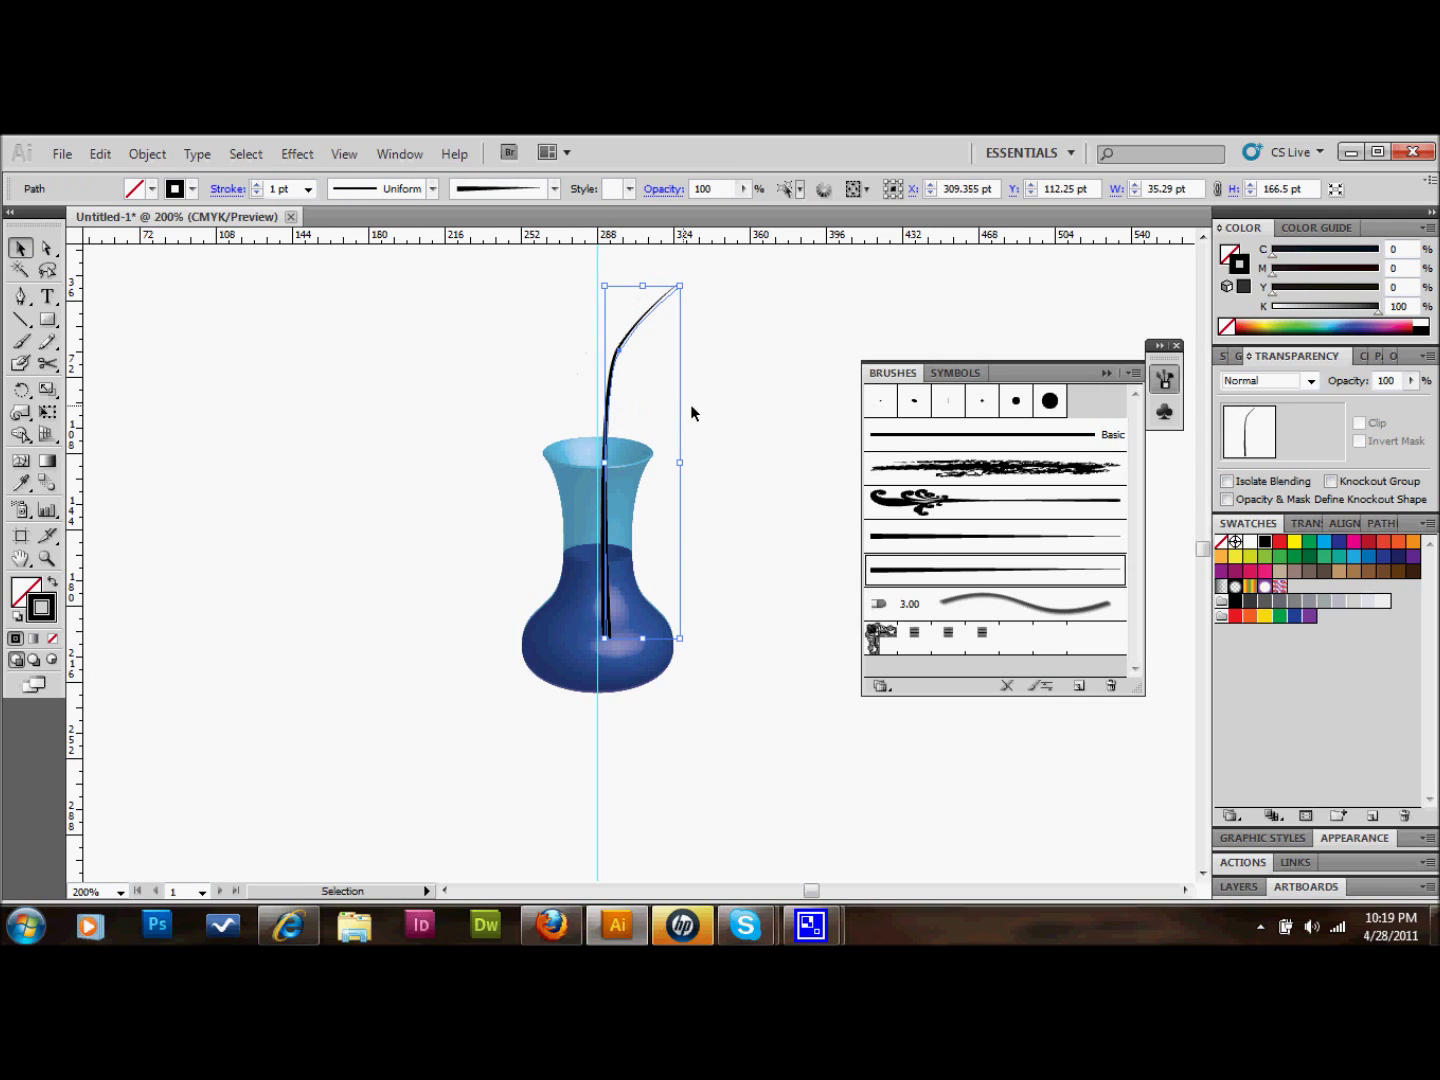
pyautogui.click(716, 403)
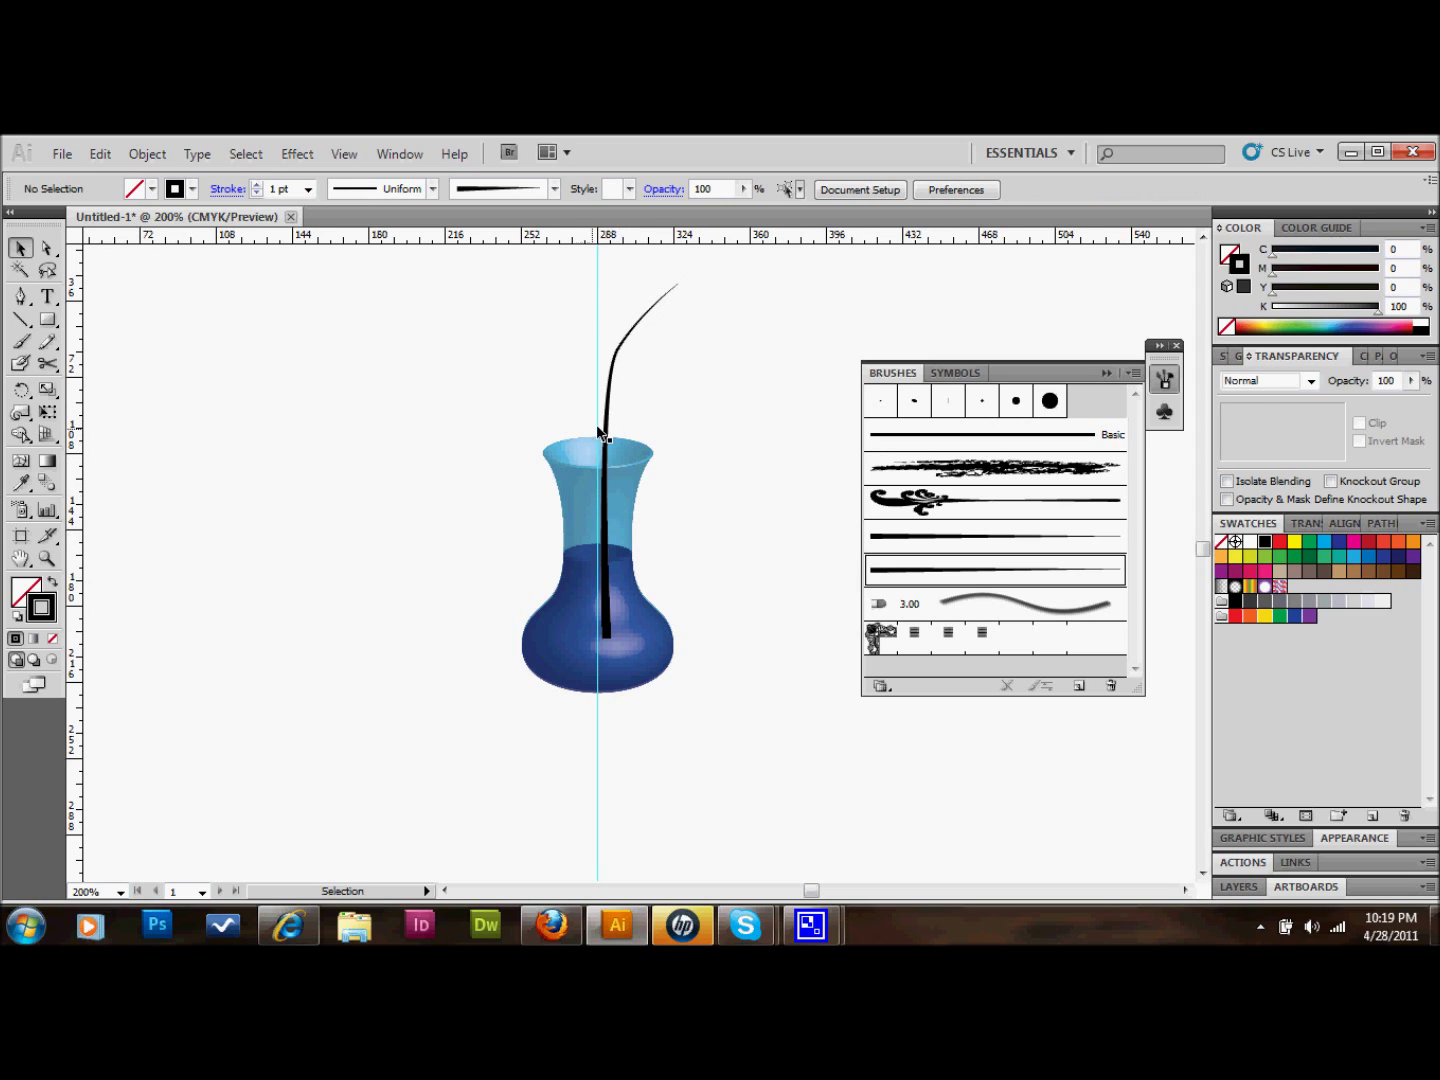
pyautogui.click(20, 297)
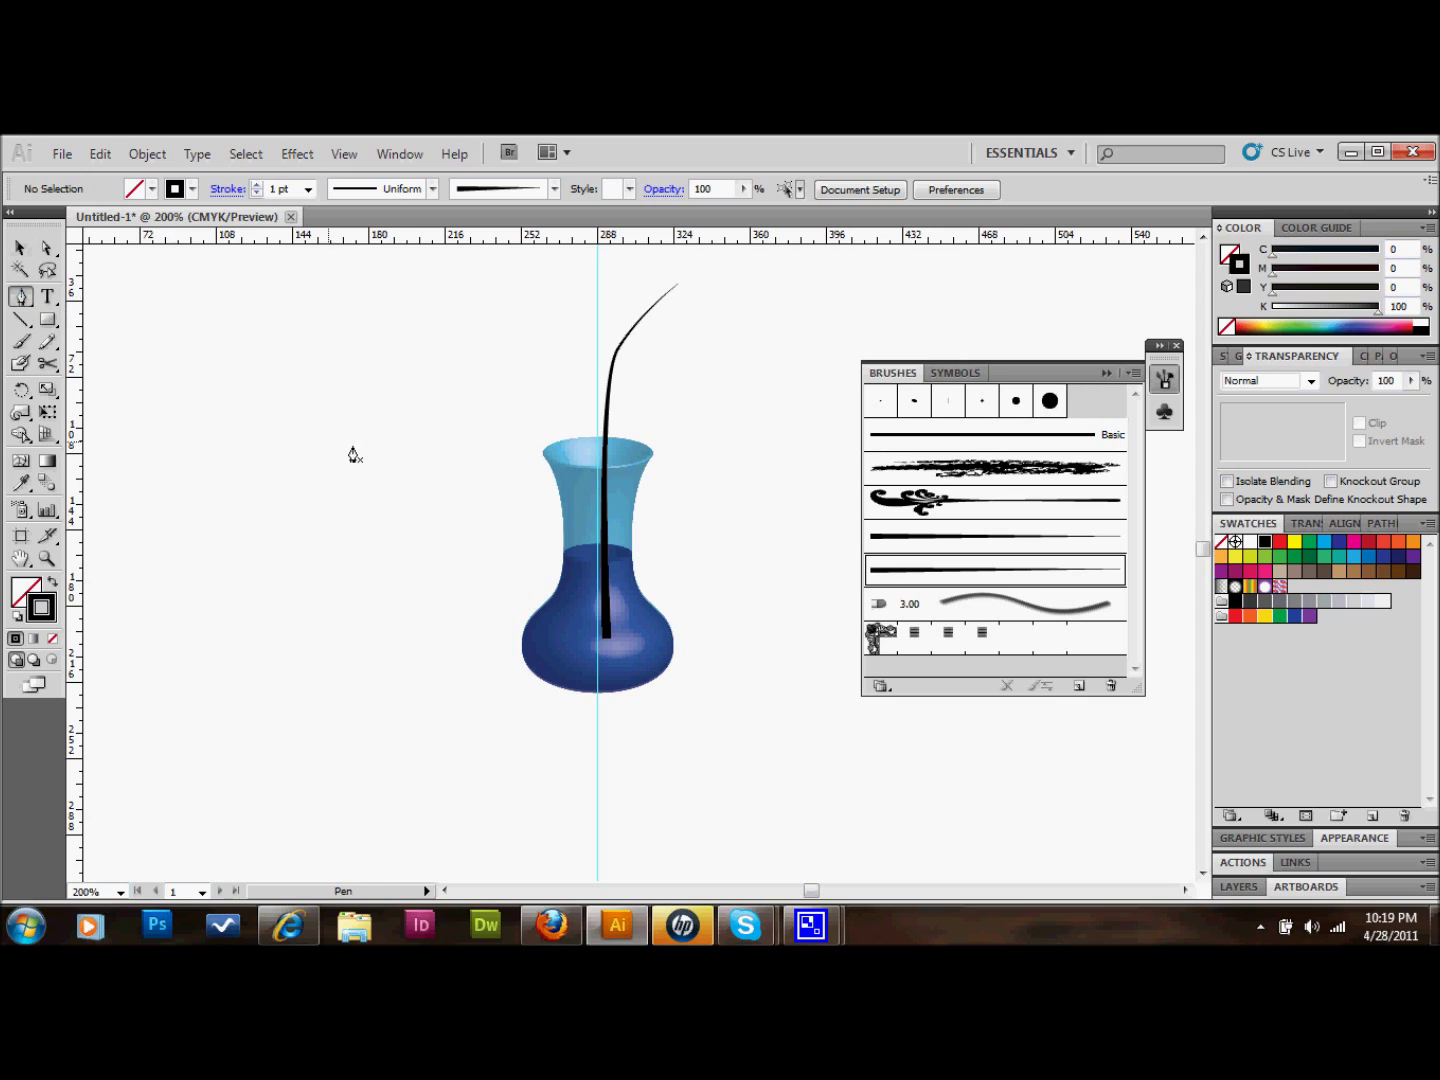
pyautogui.click(18, 255)
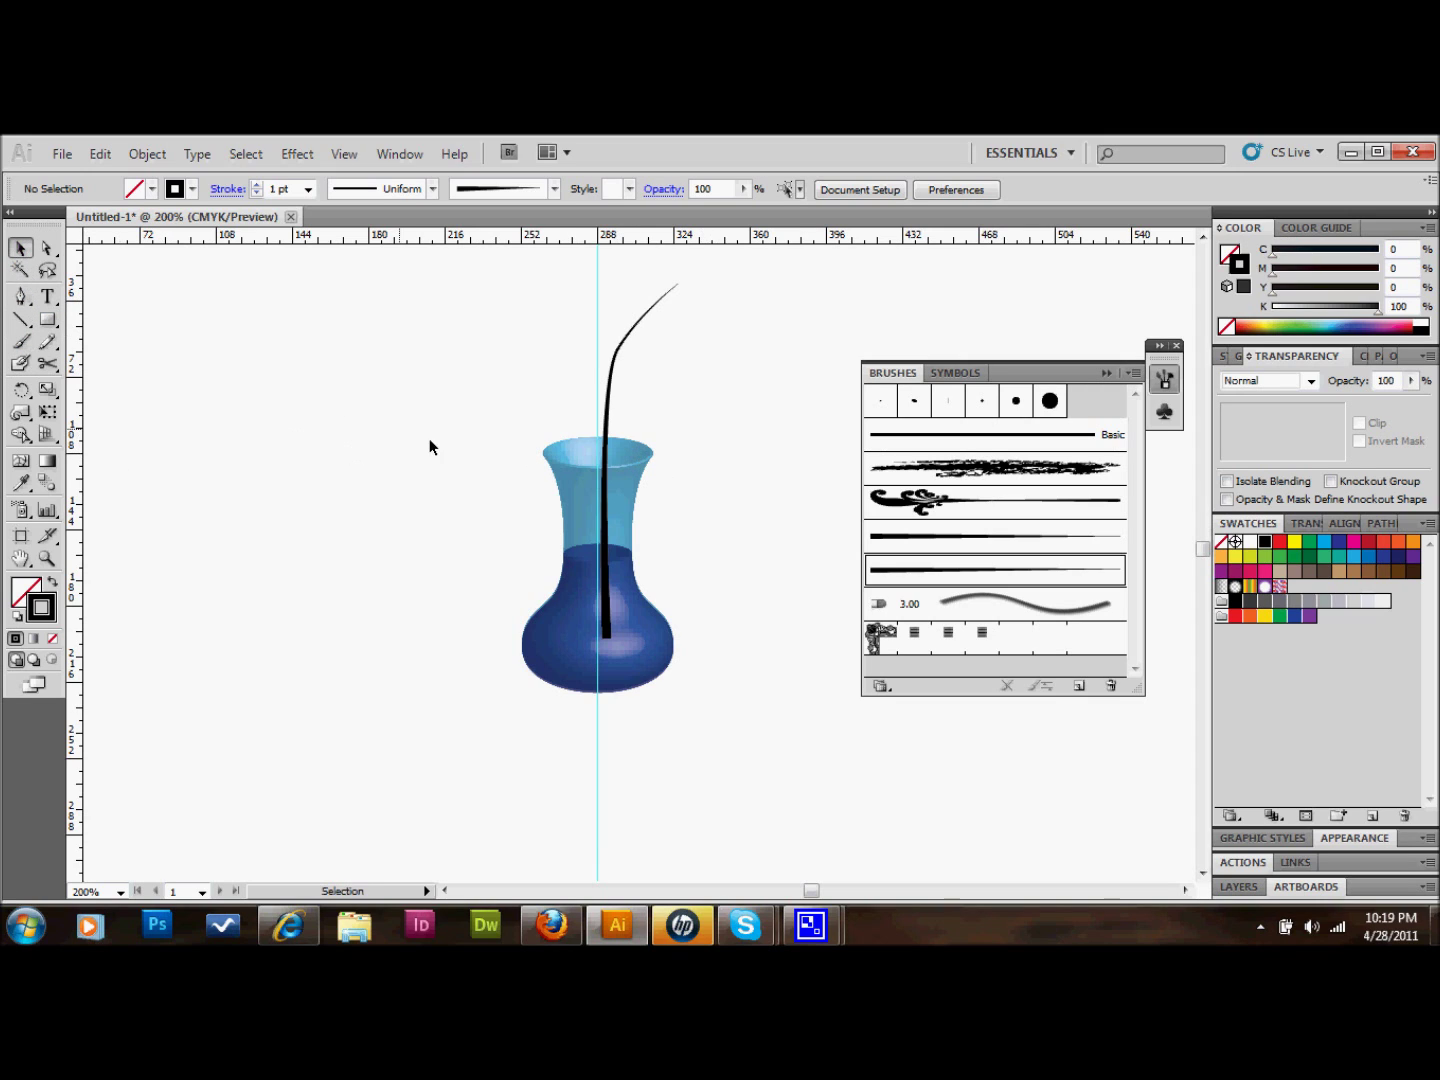
# - Alt-drag a copy of the glass vase to the left and fill it red
pyautogui.click(631, 466)
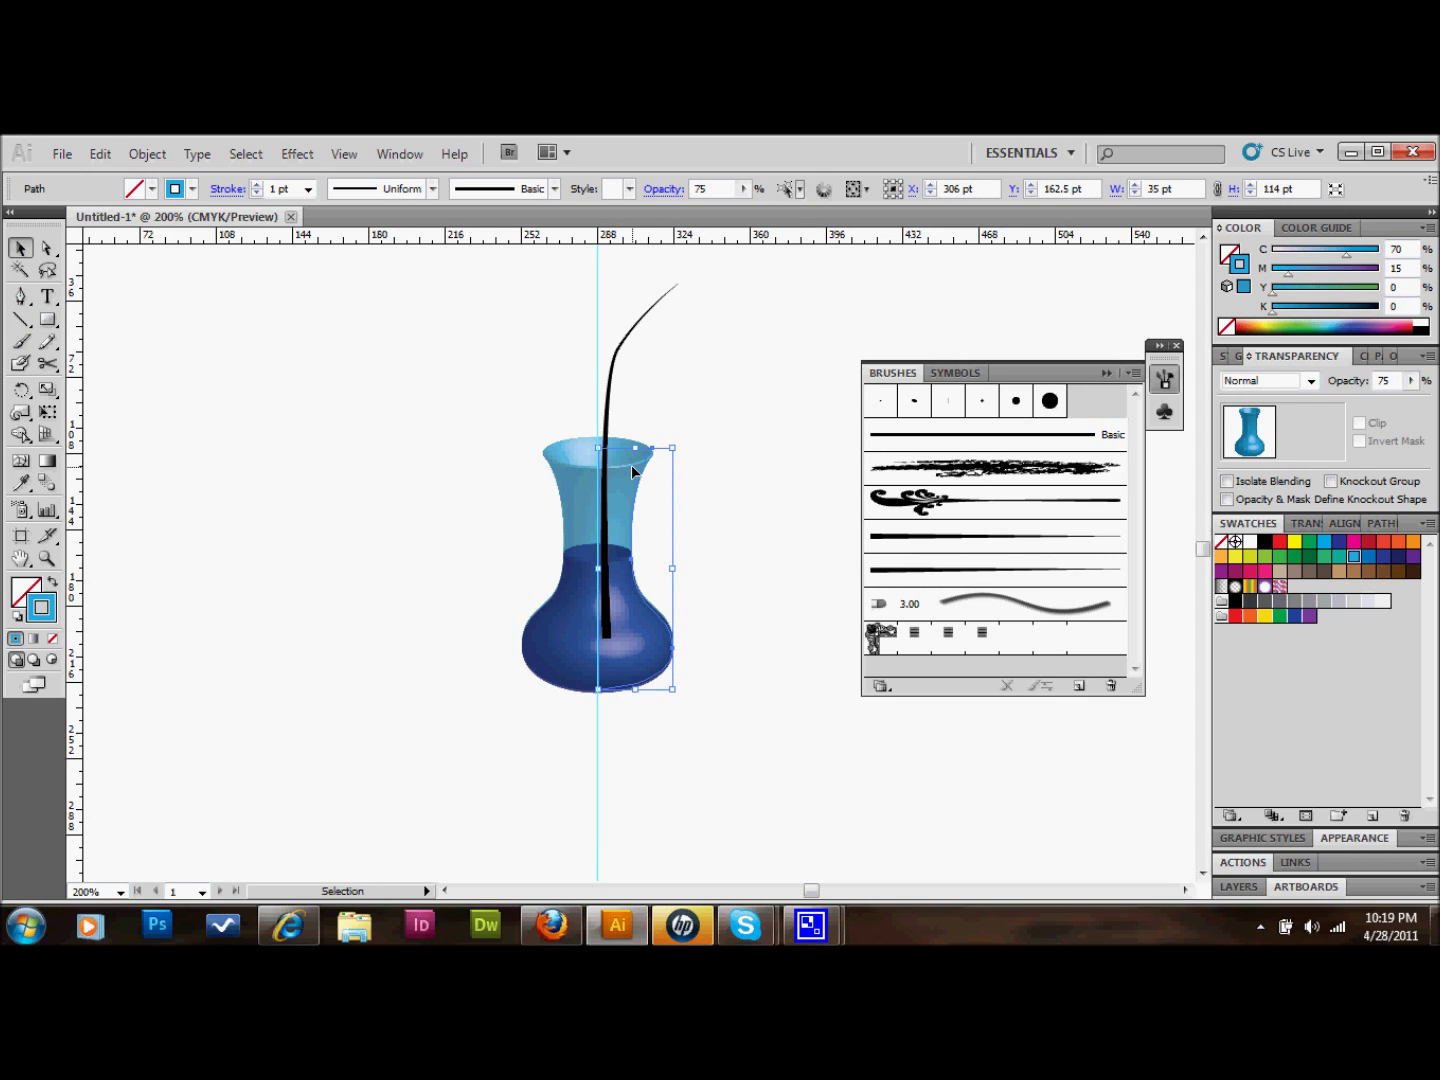
pyautogui.hotkey('ctrl', 'shift', 'b')
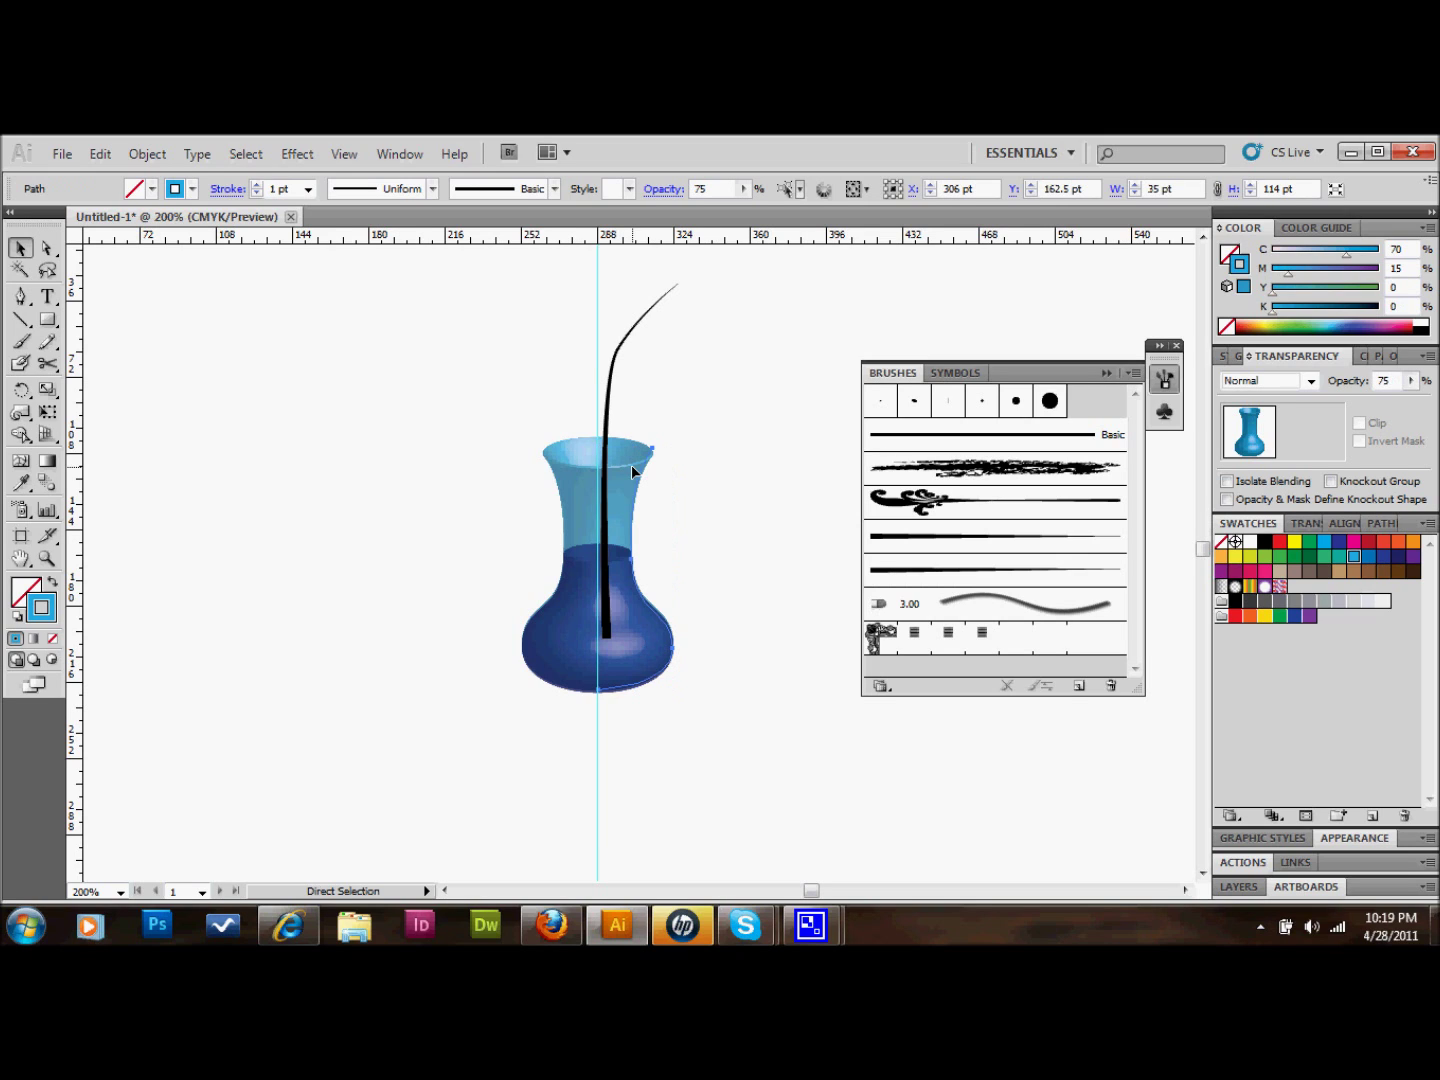
pyautogui.hotkey('shift', 'Right')
pyautogui.hotkey('shift', 'Right')
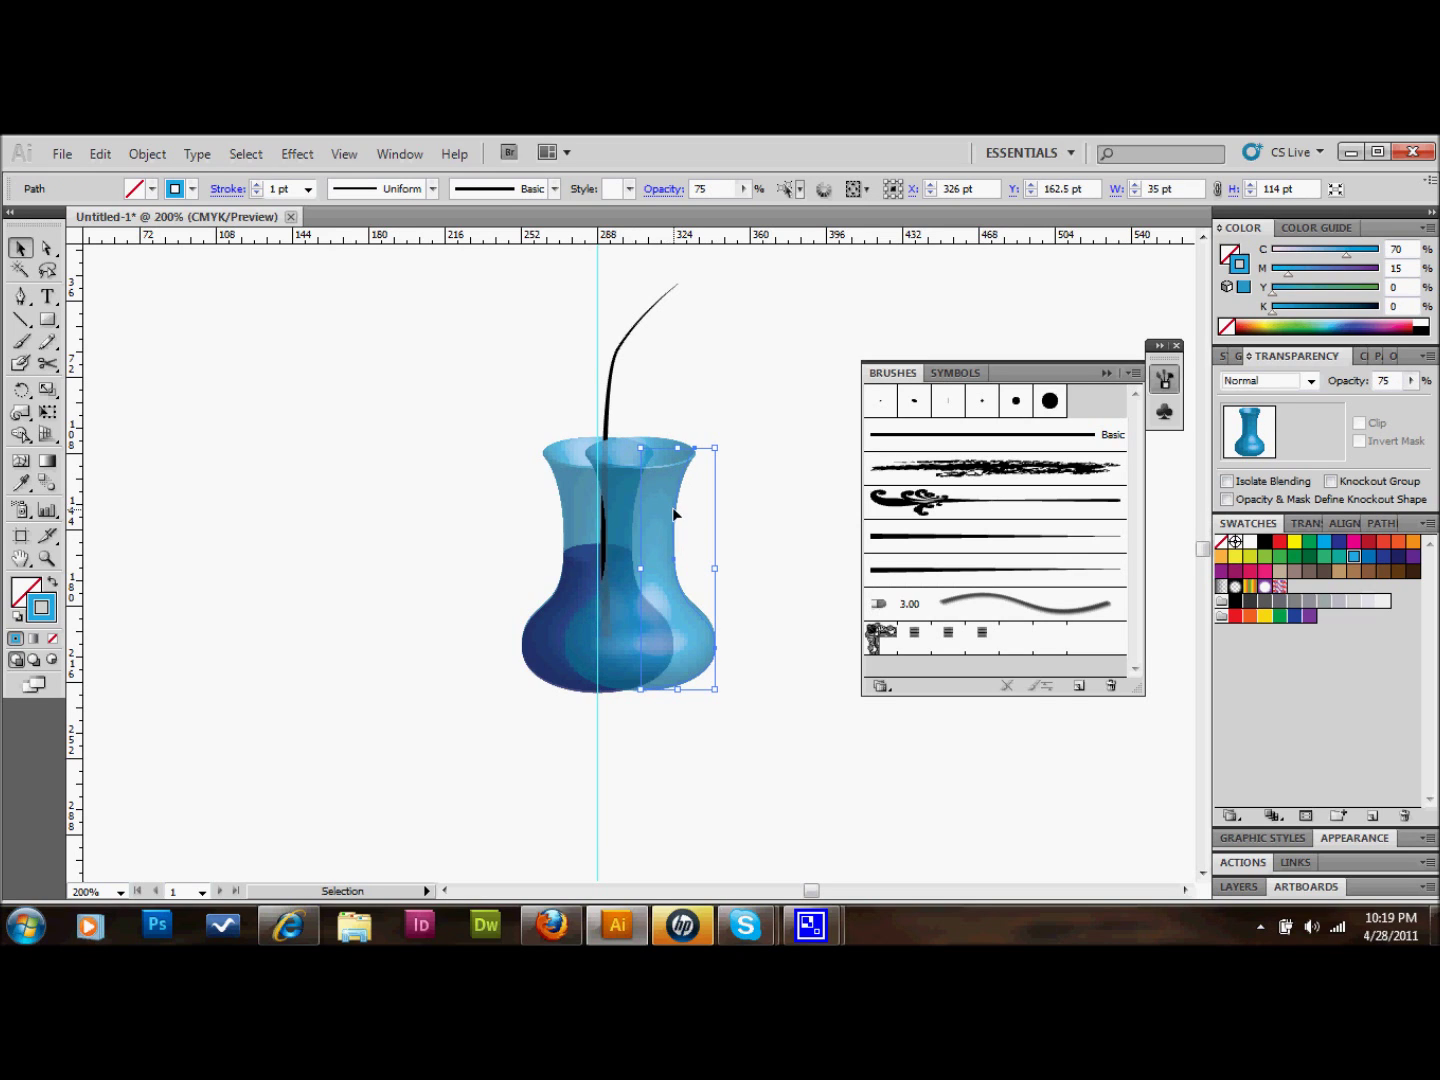
pyautogui.moveTo(573, 495); pyautogui.dragTo(209, 495)
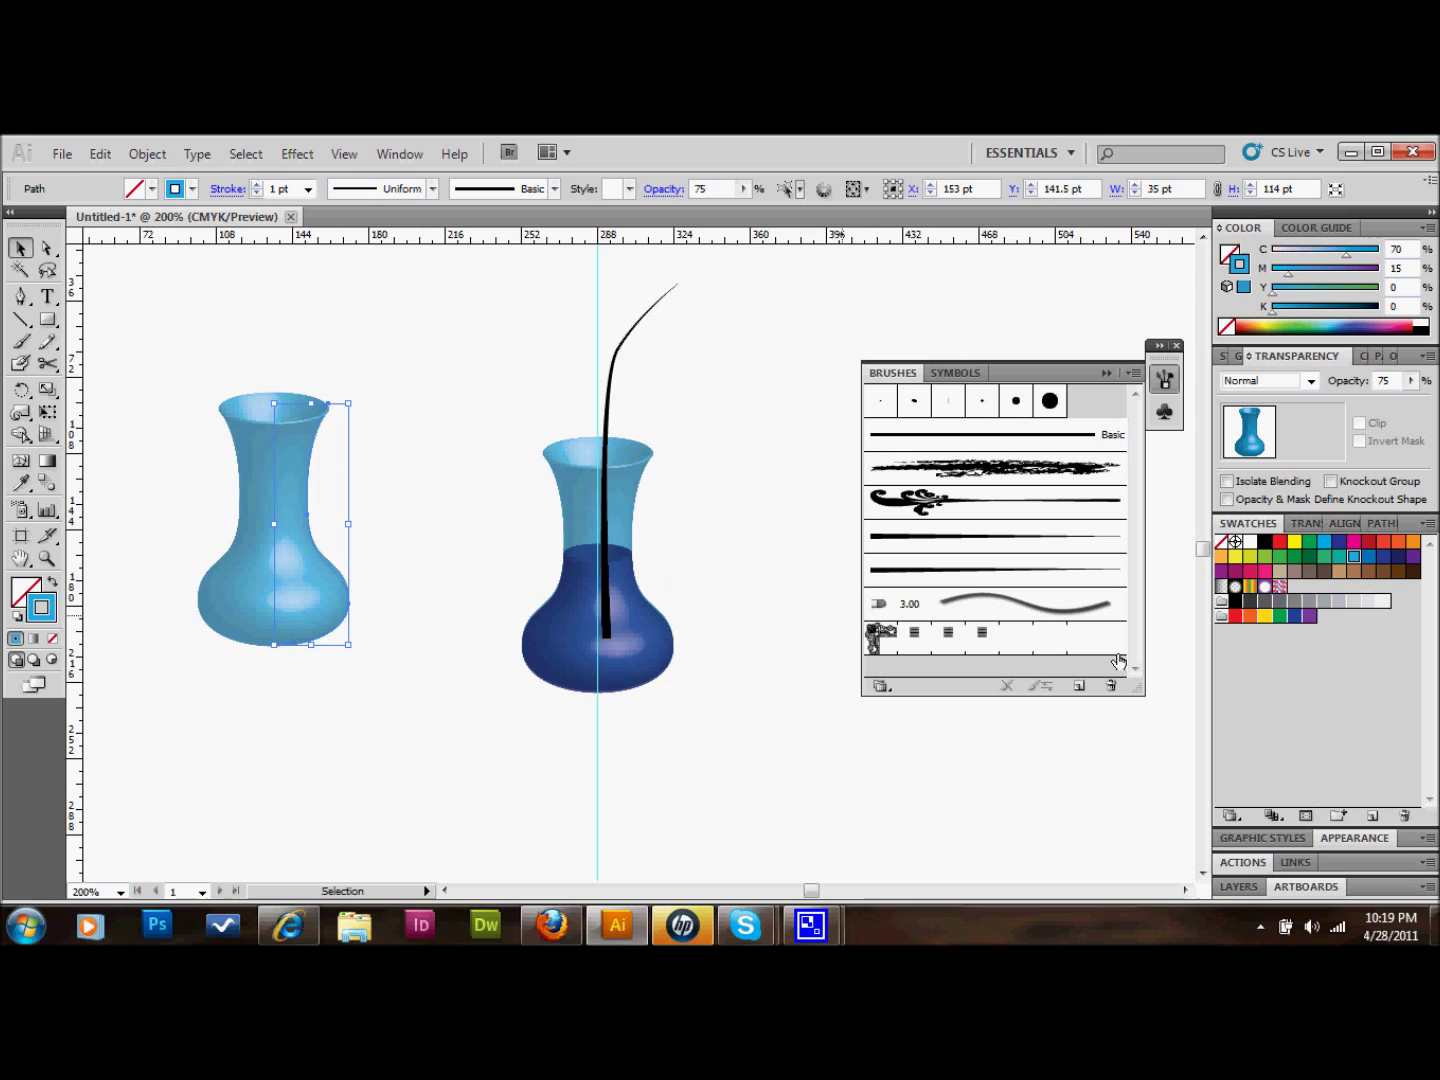
pyautogui.click(1369, 541)
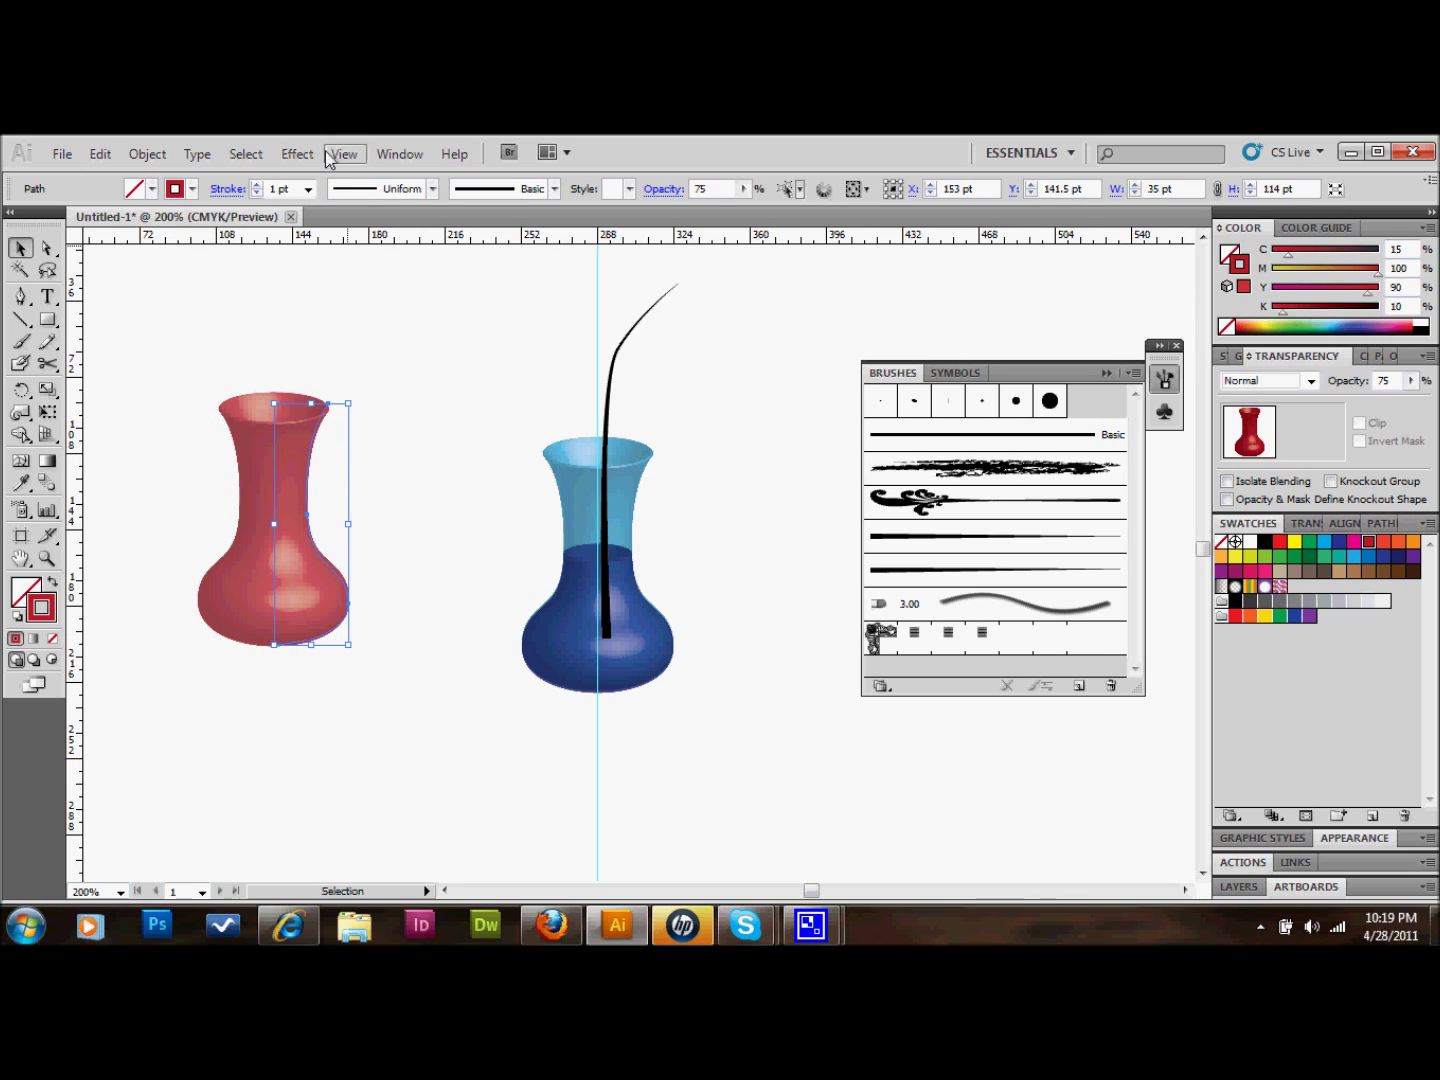
# - Apply a new Effect > 3D > Revolve to the red vase copy and deselect it
pyautogui.click(300, 154)
pyautogui.moveTo(370, 275)
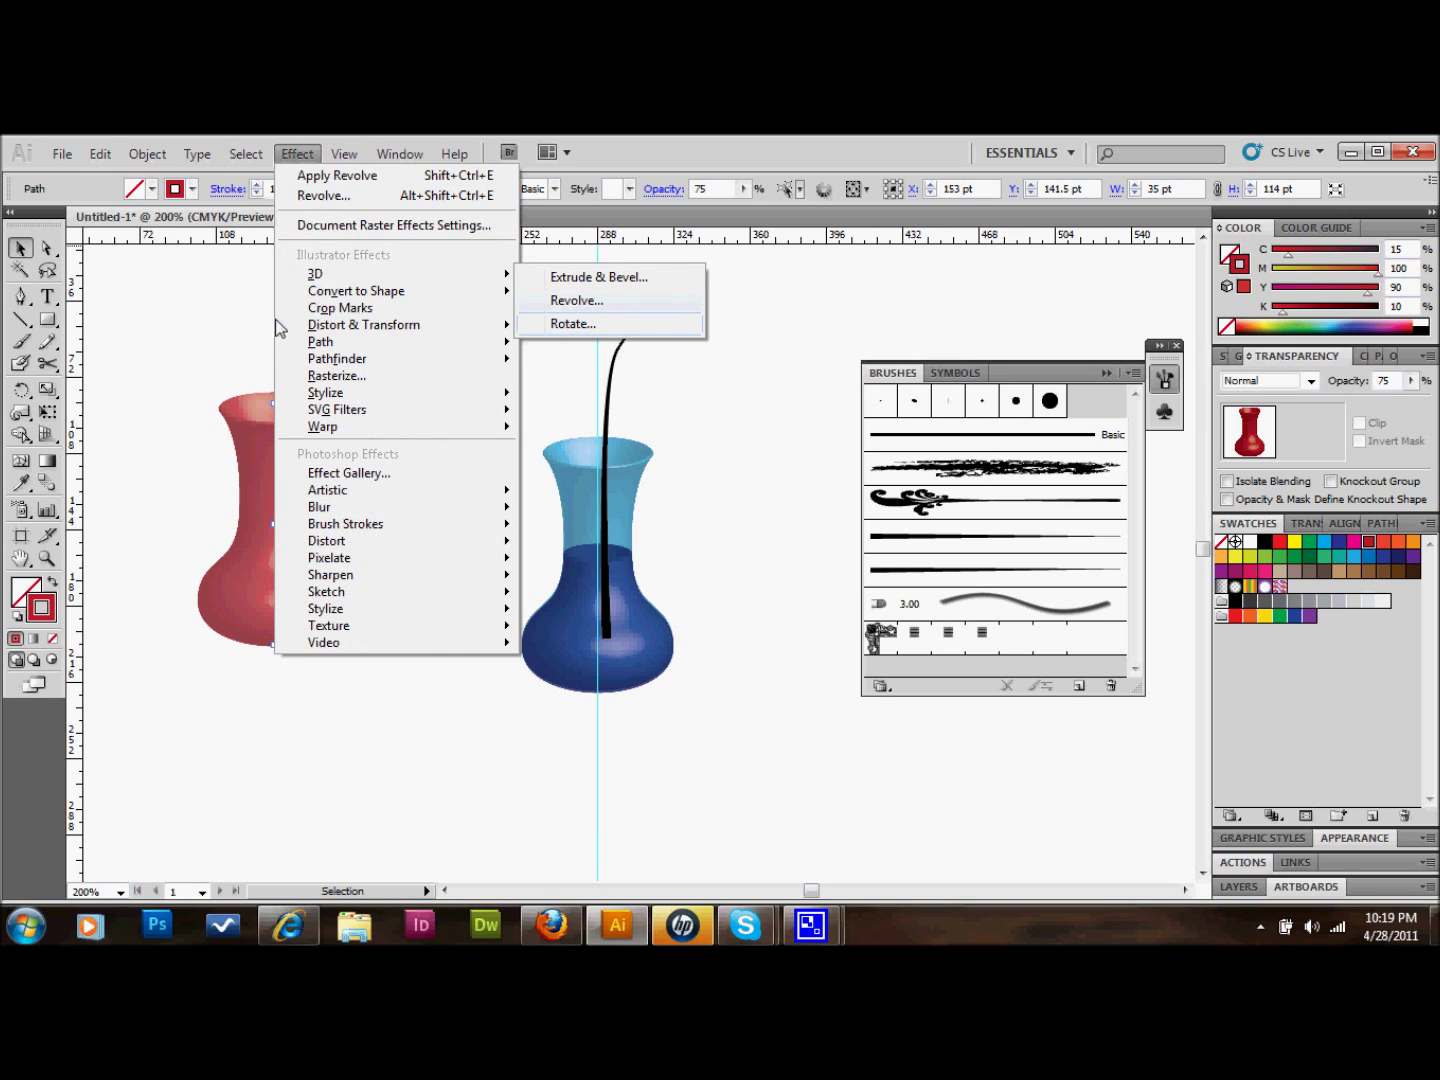
pyautogui.click(577, 301)
pyautogui.click(643, 599)
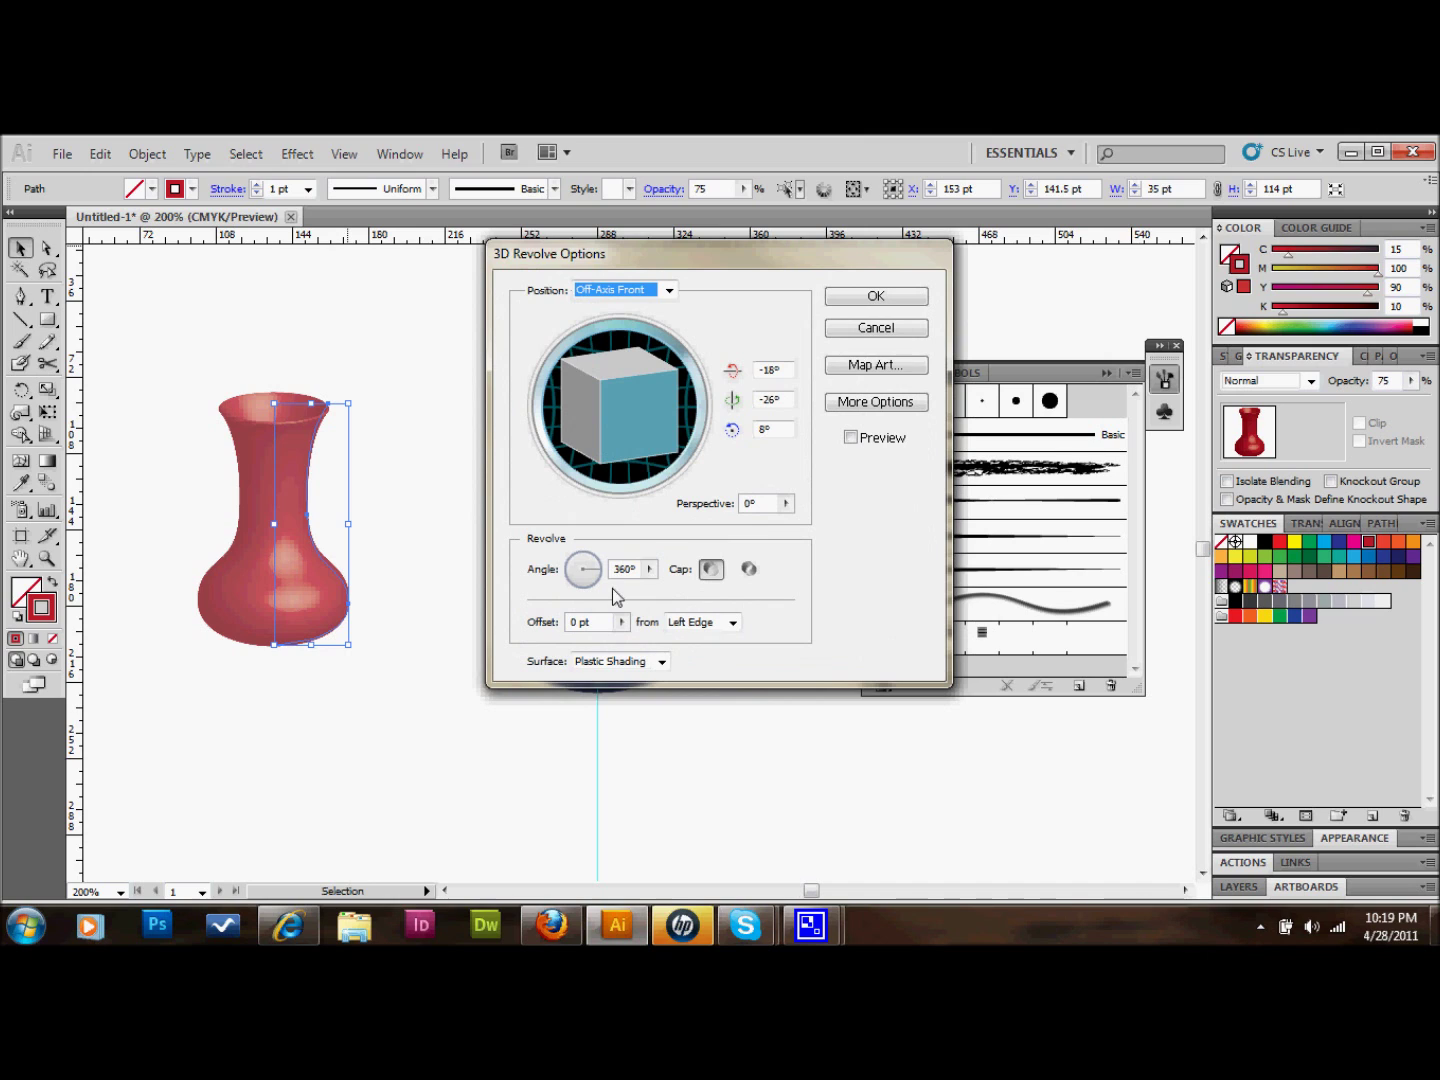
pyautogui.click(874, 328)
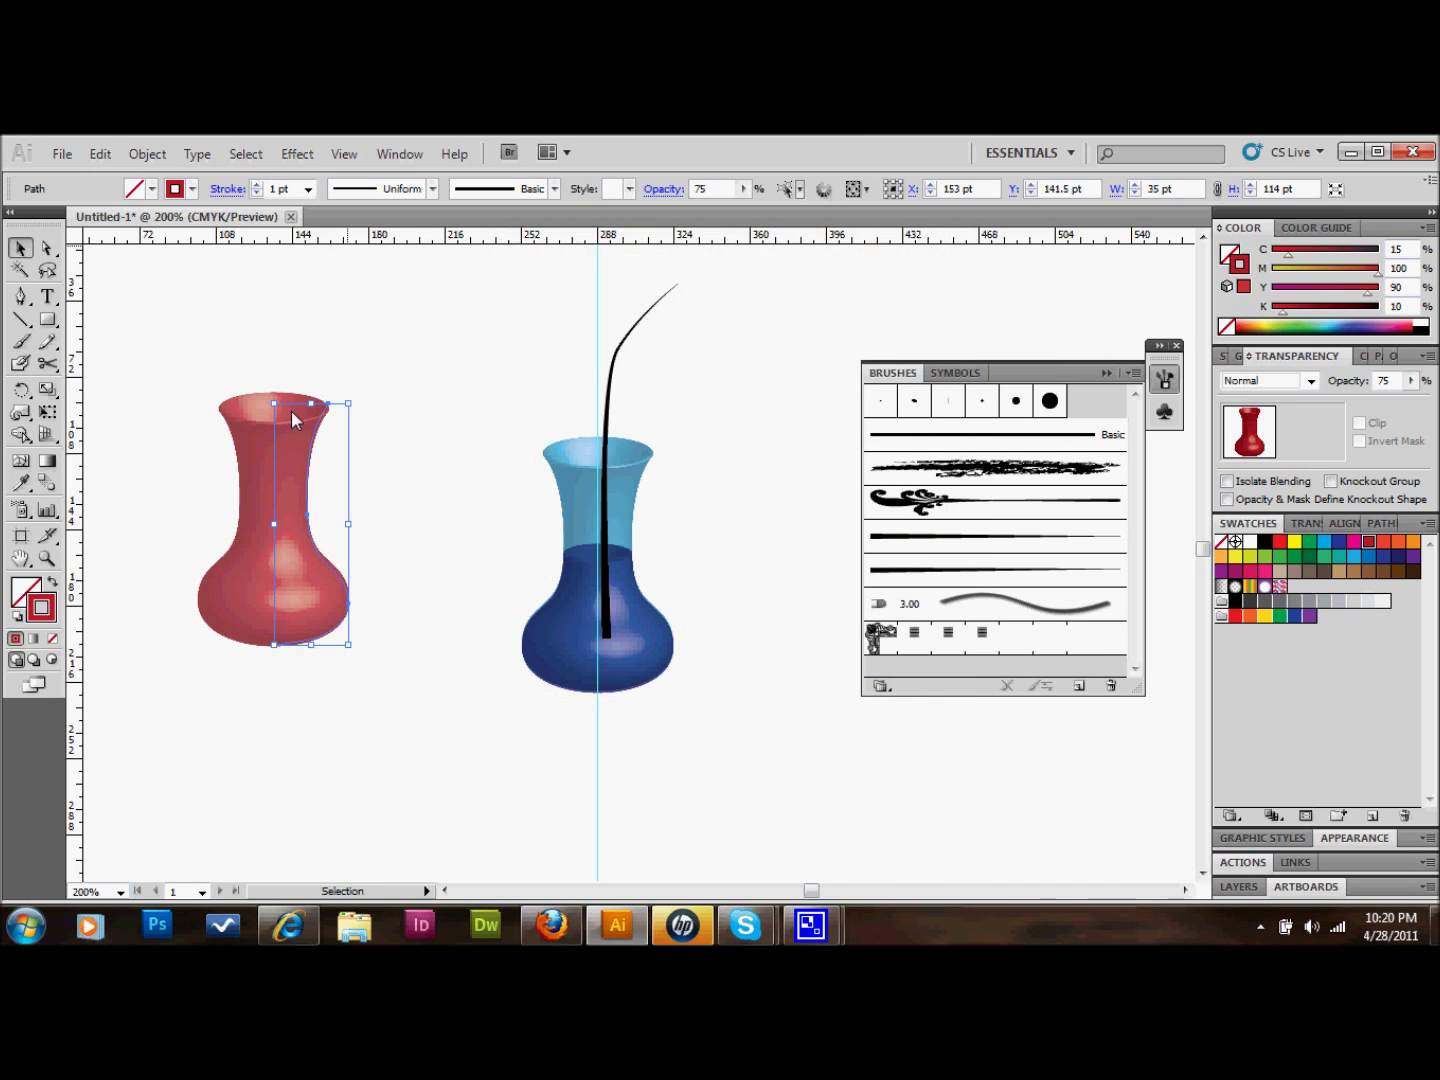
pyautogui.click(276, 352)
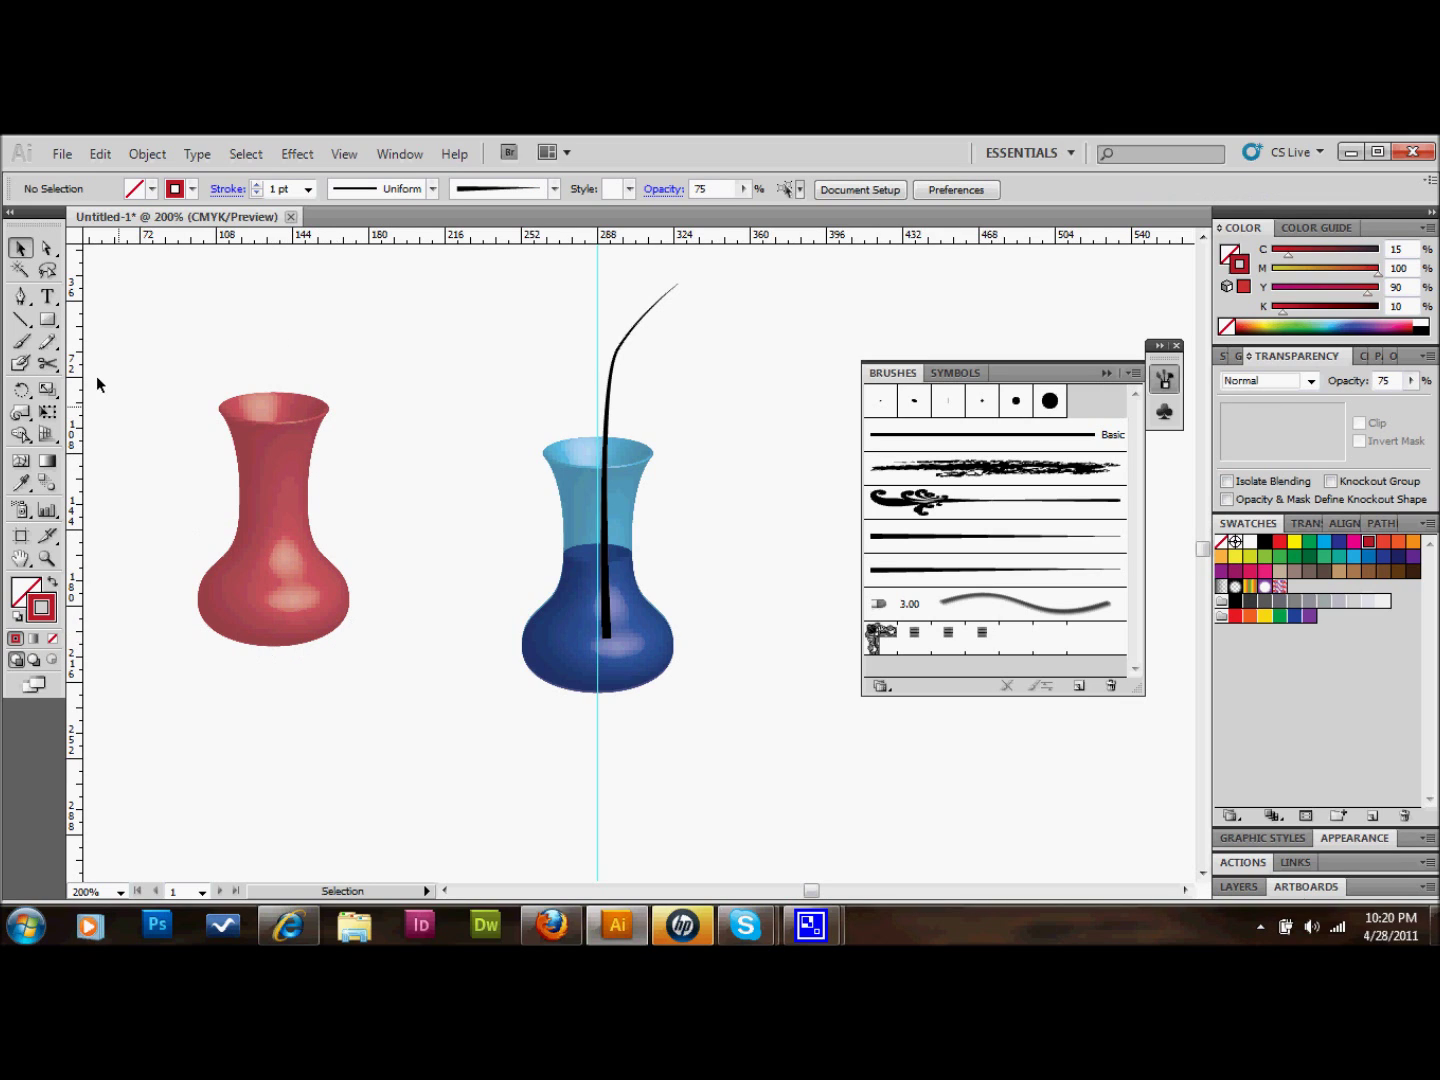
pyautogui.press('p')
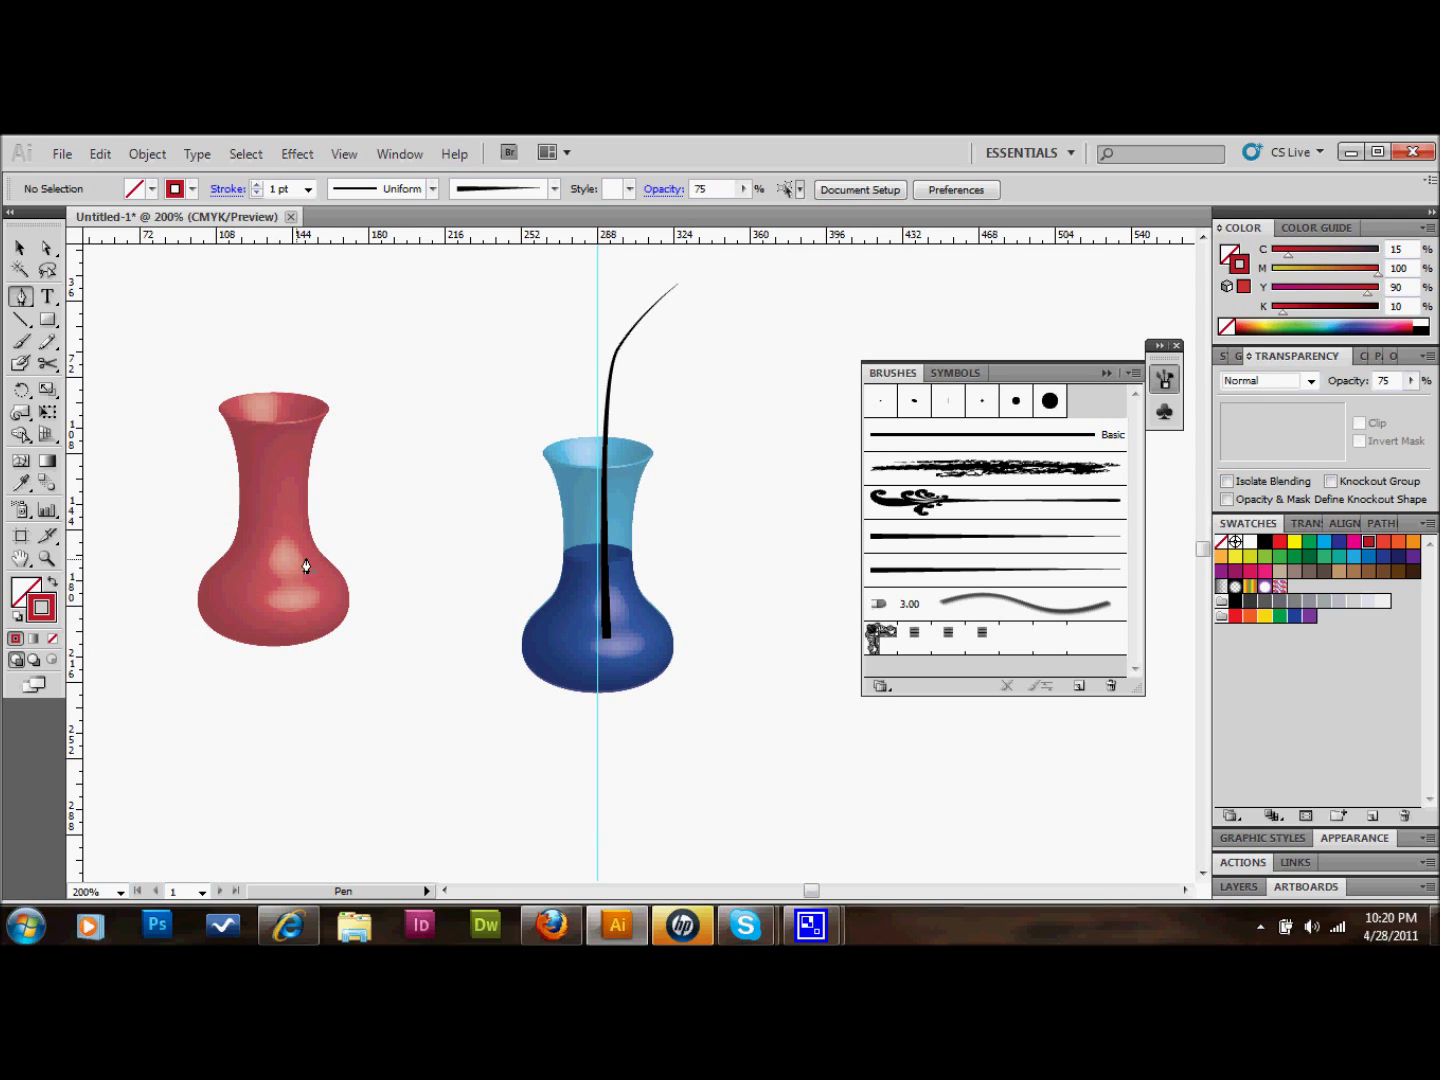
# - Trace the red vase's right-side profile with the Pen tool, from the rim to the bottom
pyautogui.click(331, 410)
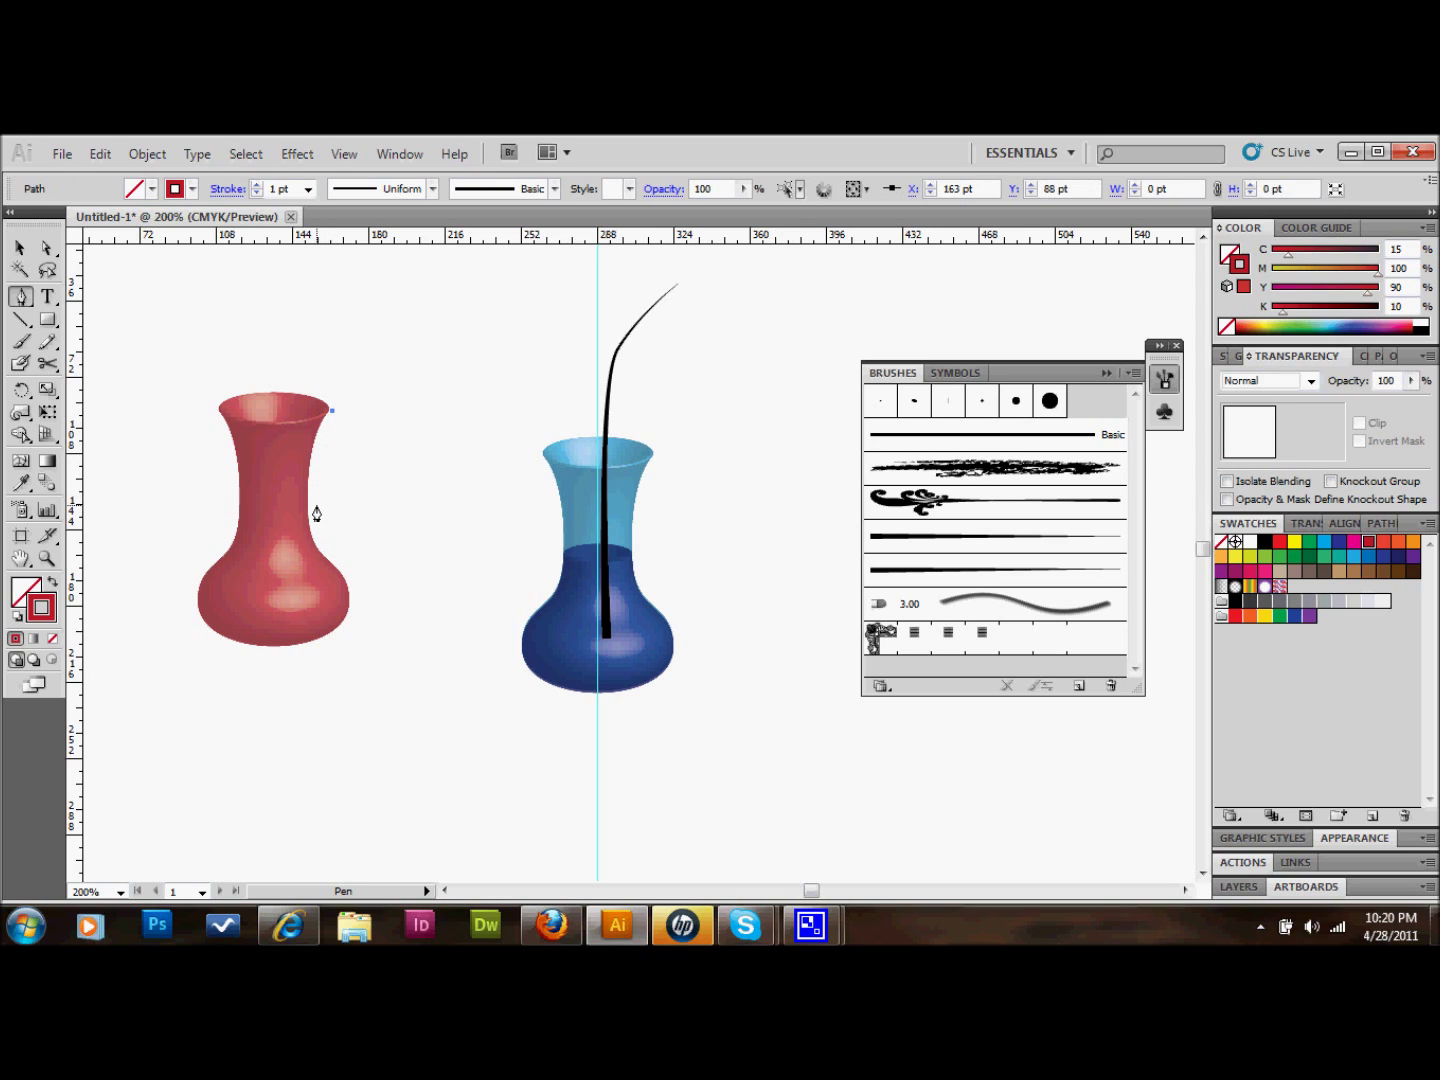
pyautogui.moveTo(313, 509); pyautogui.dragTo(315, 528)
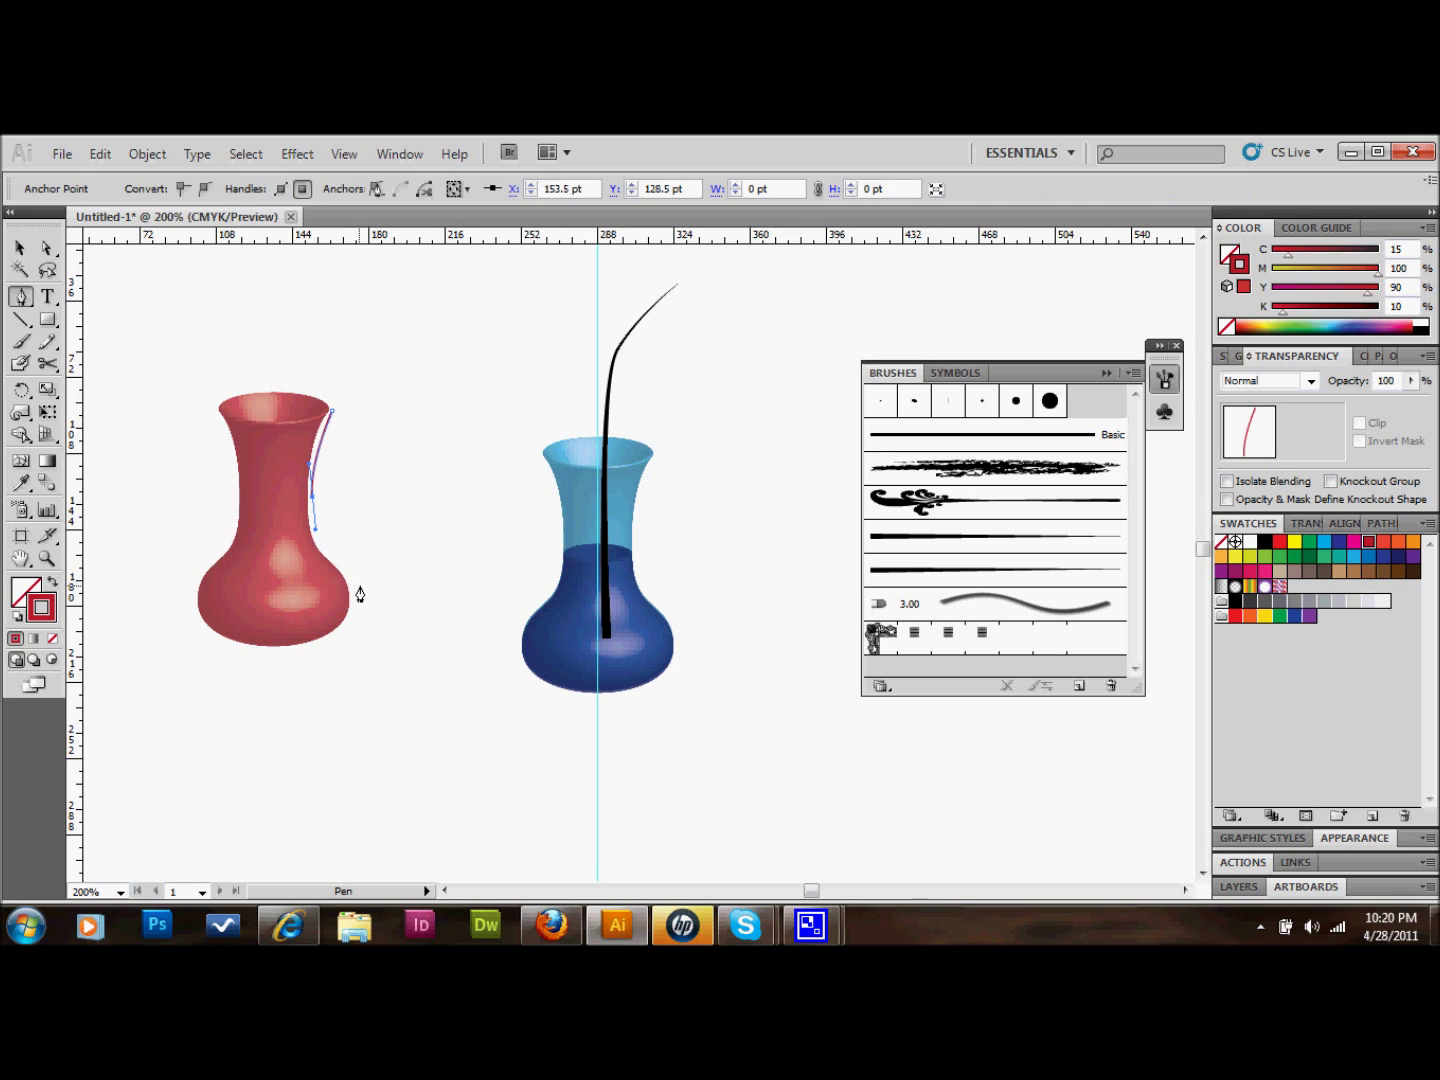
pyautogui.moveTo(362, 598); pyautogui.dragTo(361, 652)
pyautogui.click(268, 652)
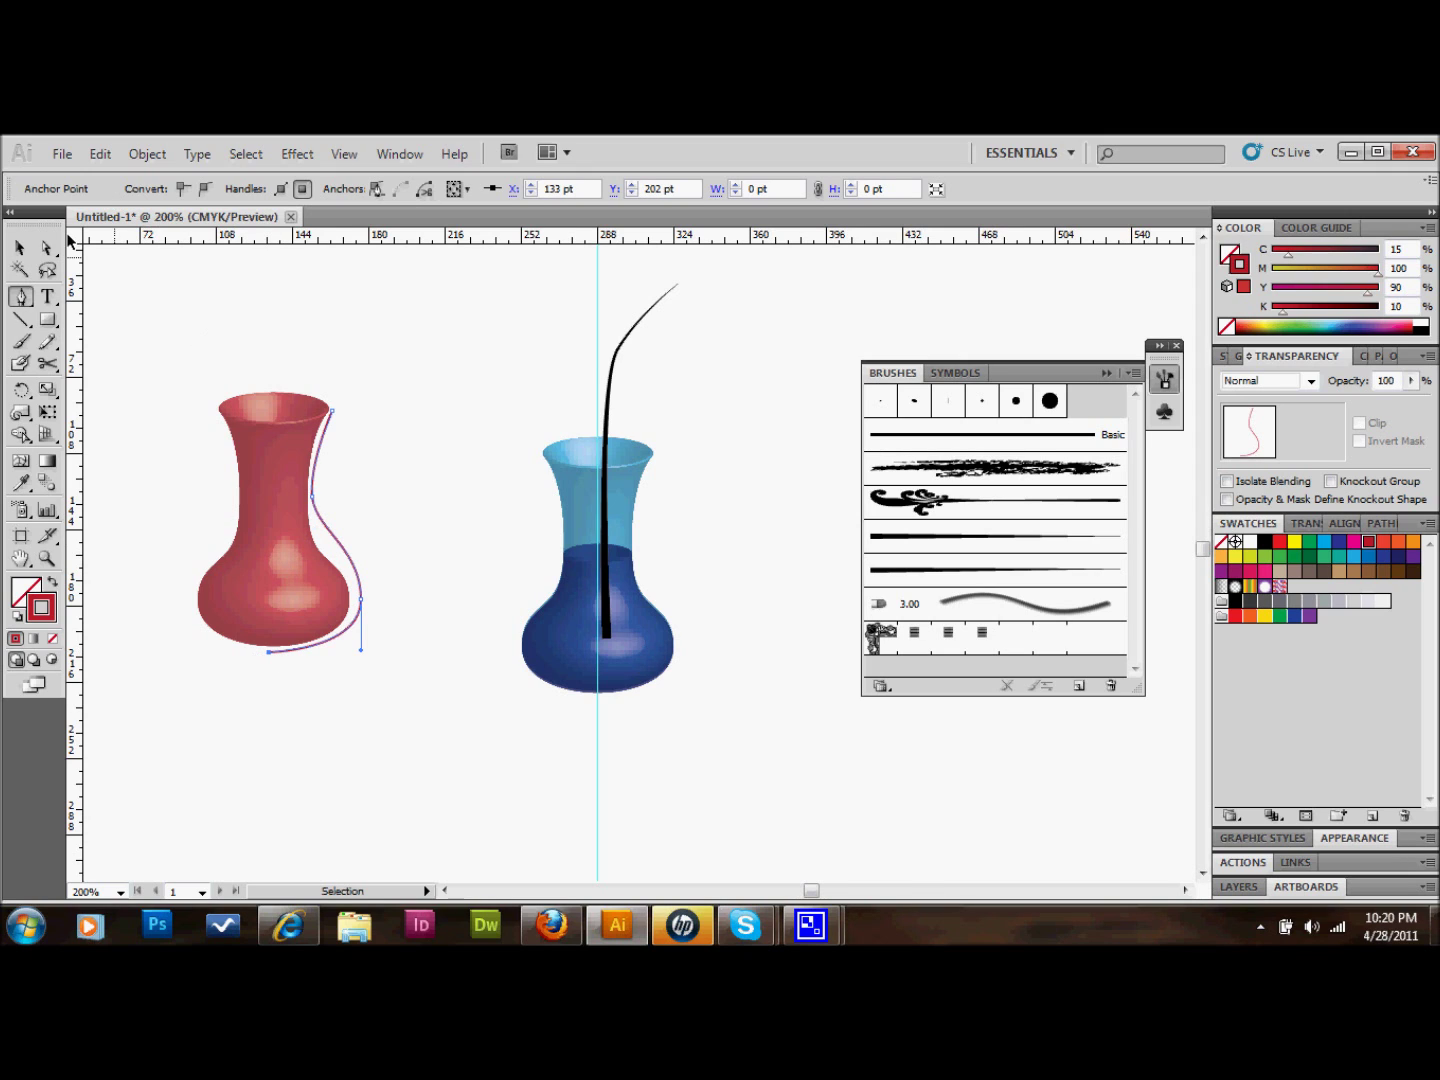
# - Delete the red vase reference image and marquee-select the traced profile curve
pyautogui.click(20, 247)
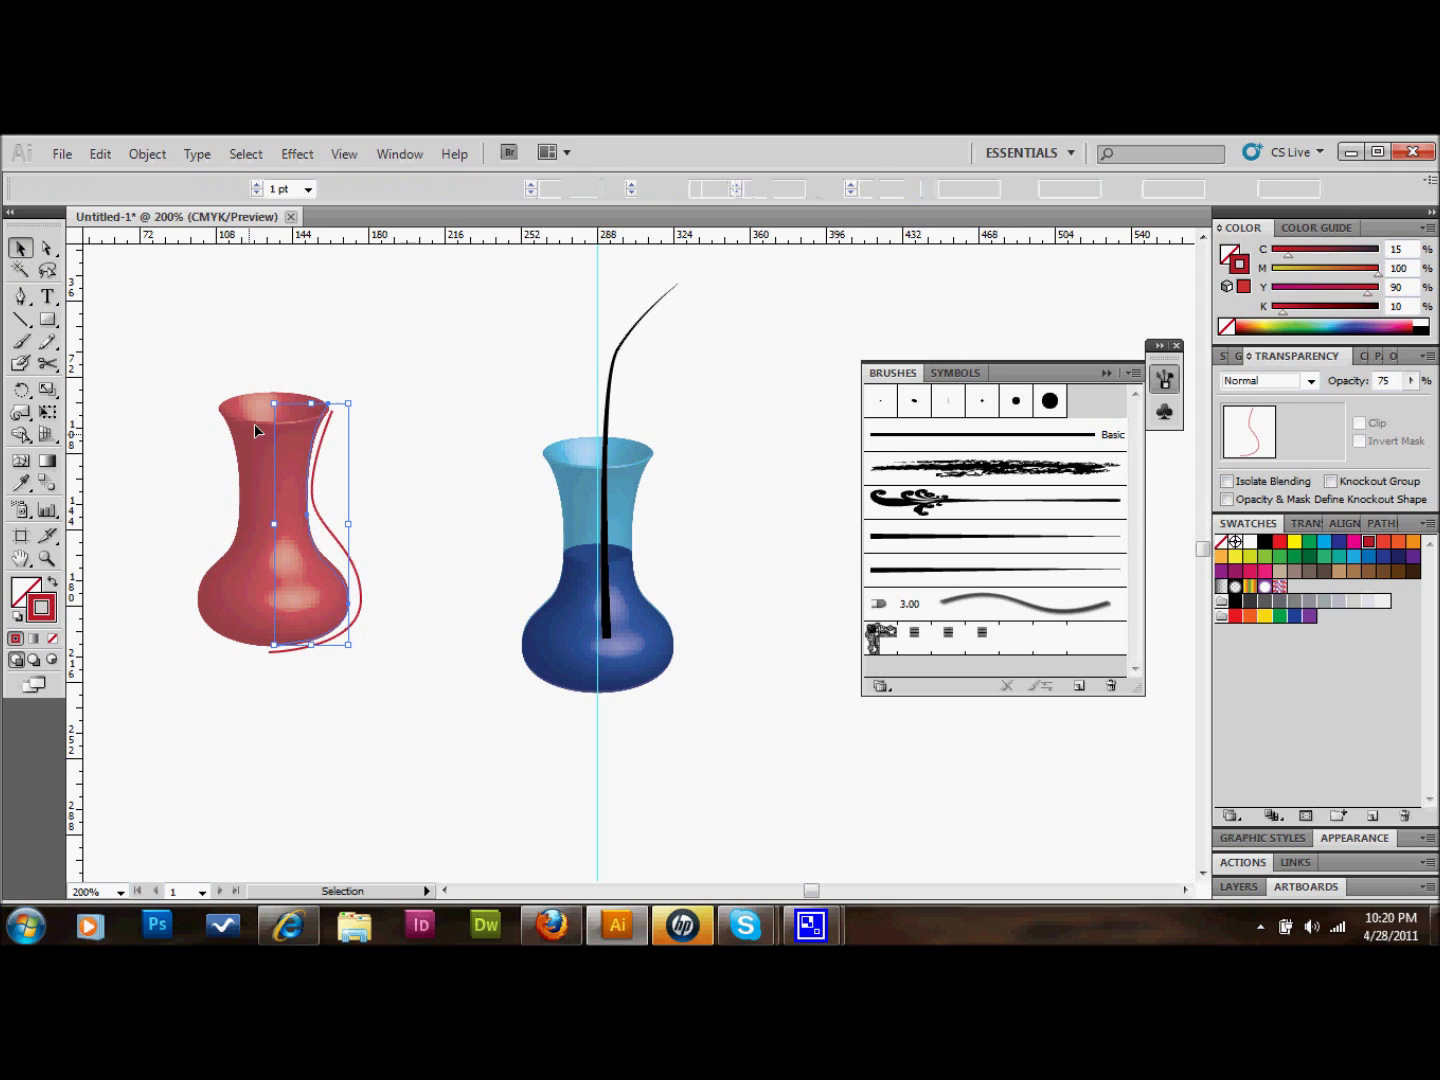
pyautogui.click(257, 391)
pyautogui.press('Delete')
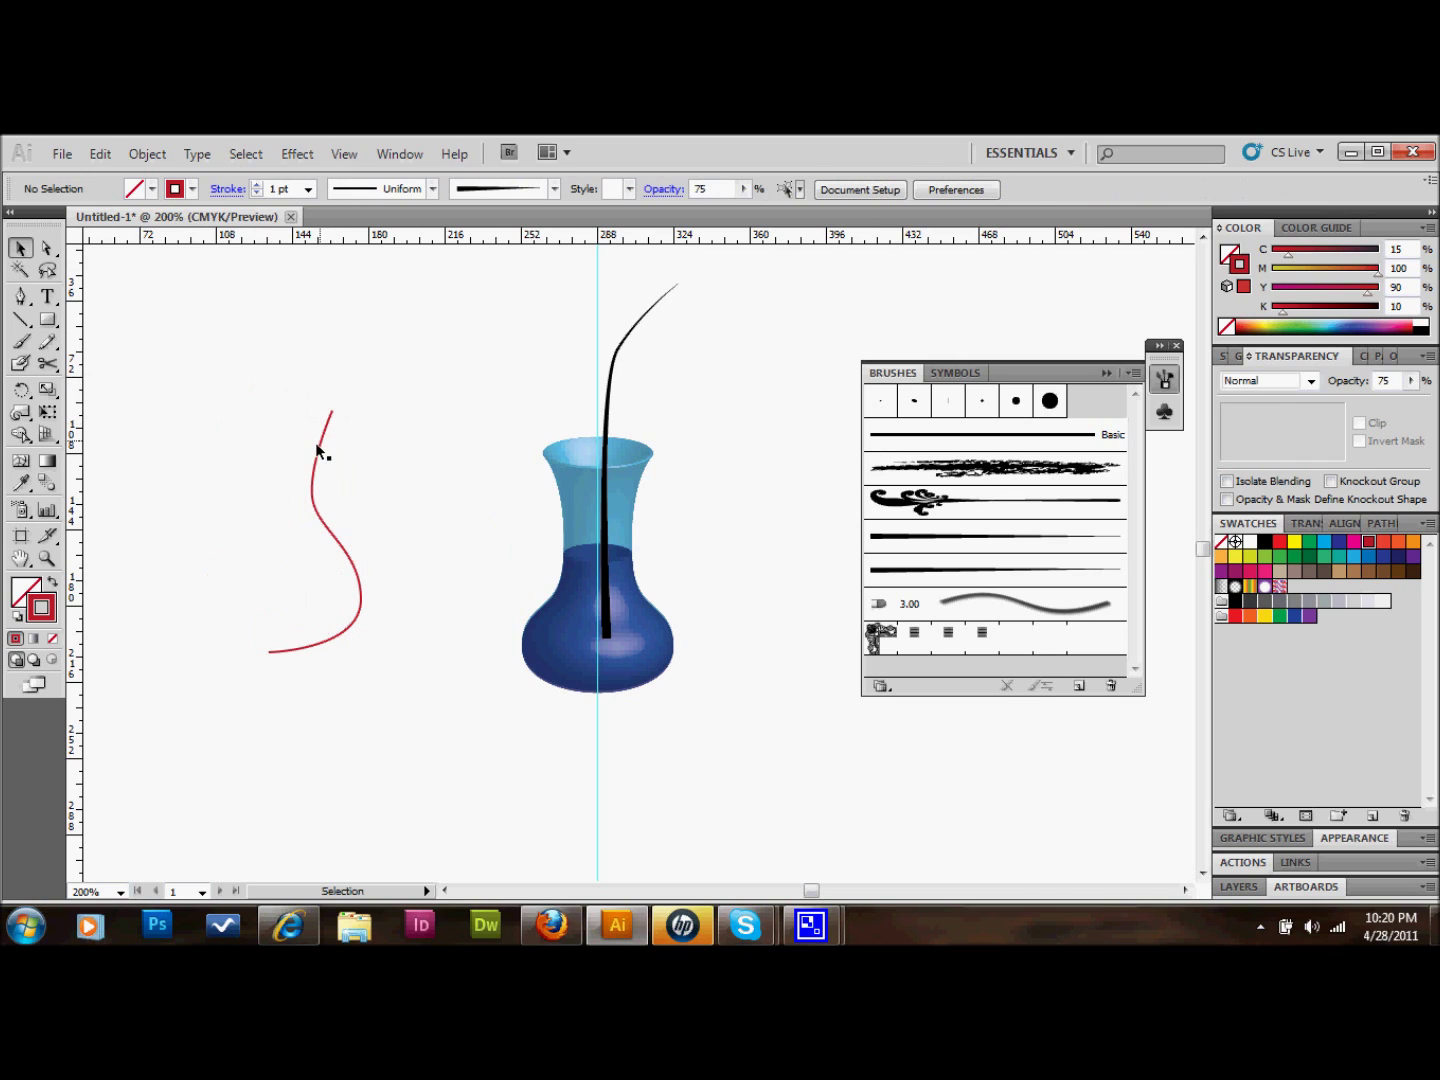
pyautogui.moveTo(275, 381); pyautogui.dragTo(405, 739)
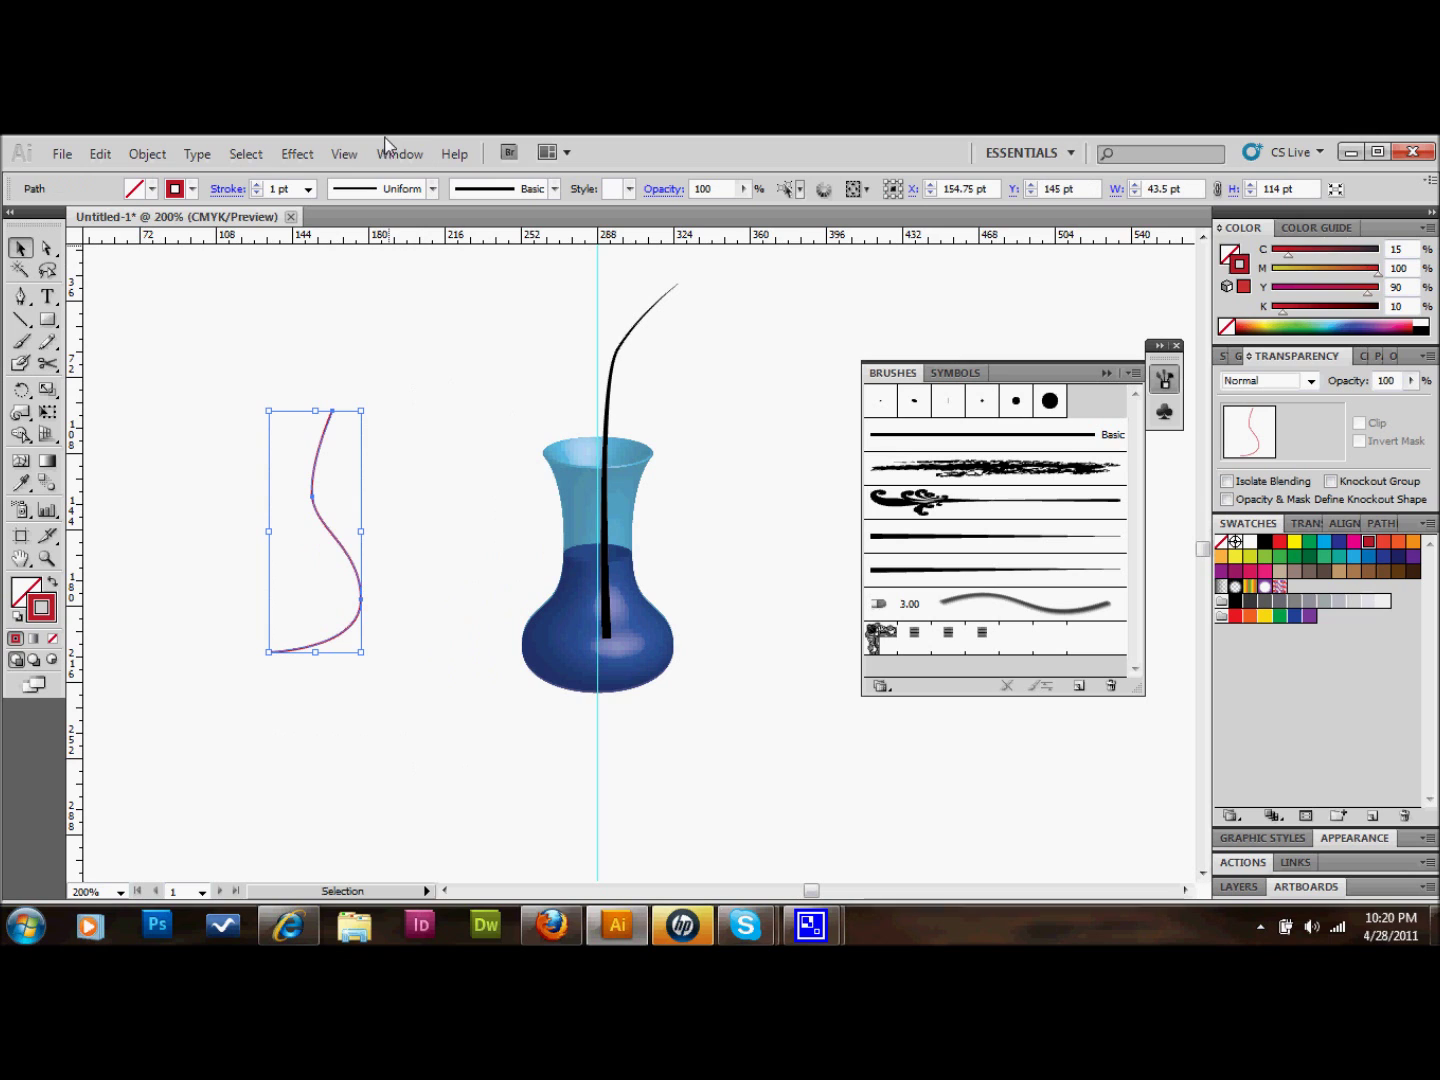
# - Apply Effect > 3D > Revolve to the profile curve with Light Intensity set to 25%
pyautogui.click(298, 154)
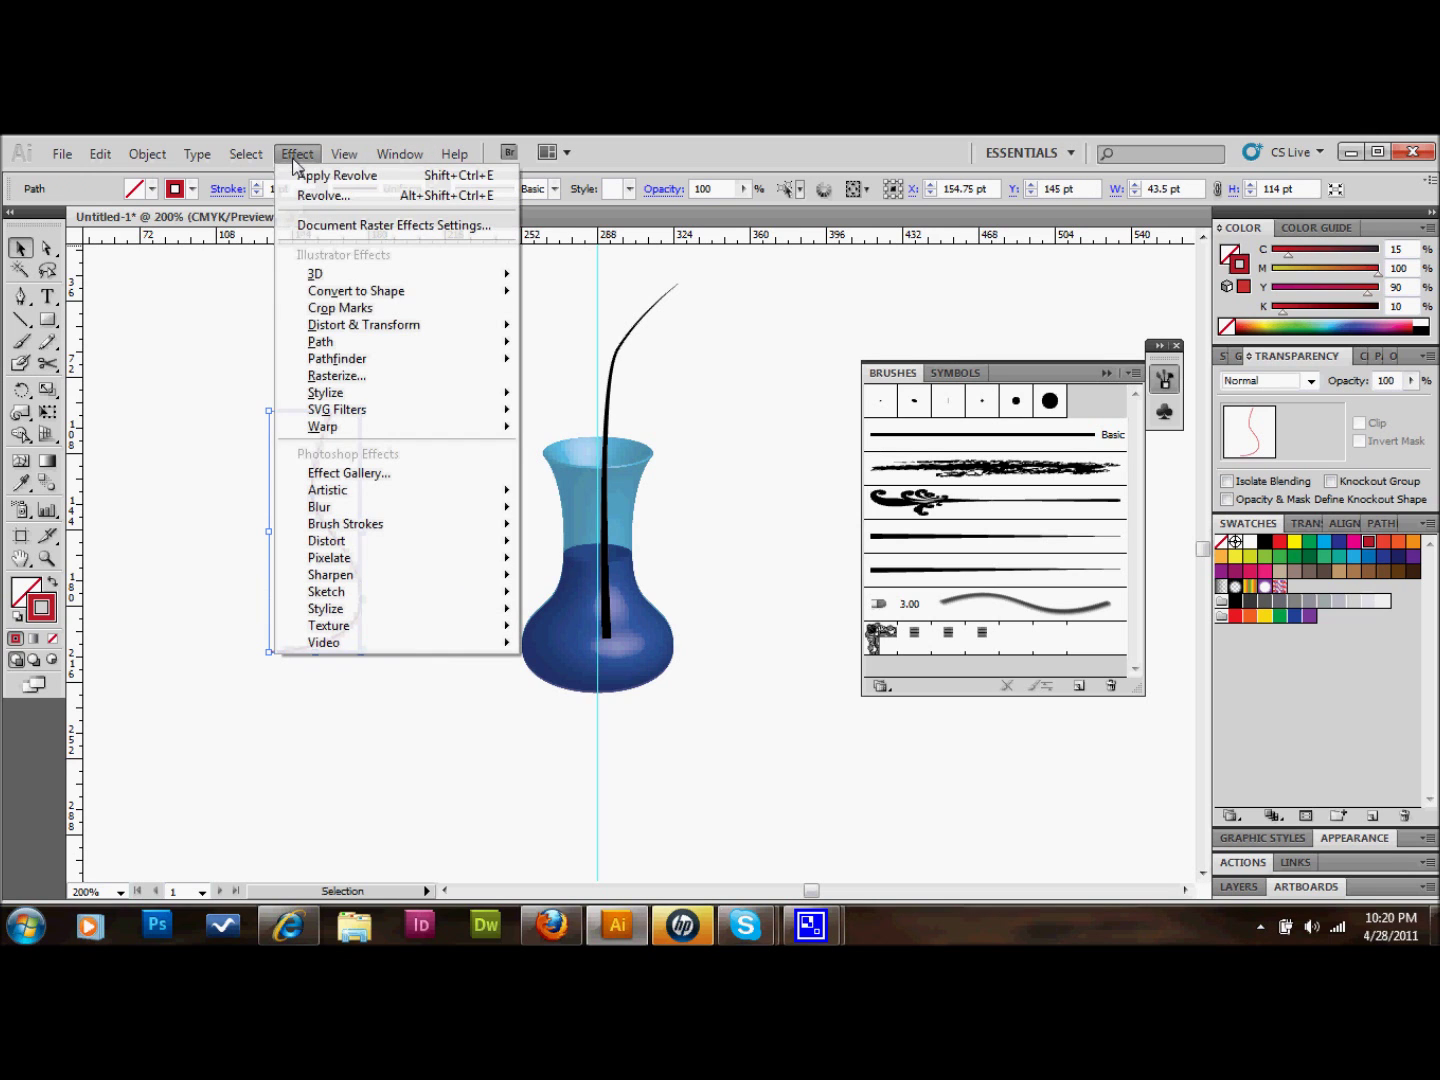
pyautogui.moveTo(377, 280)
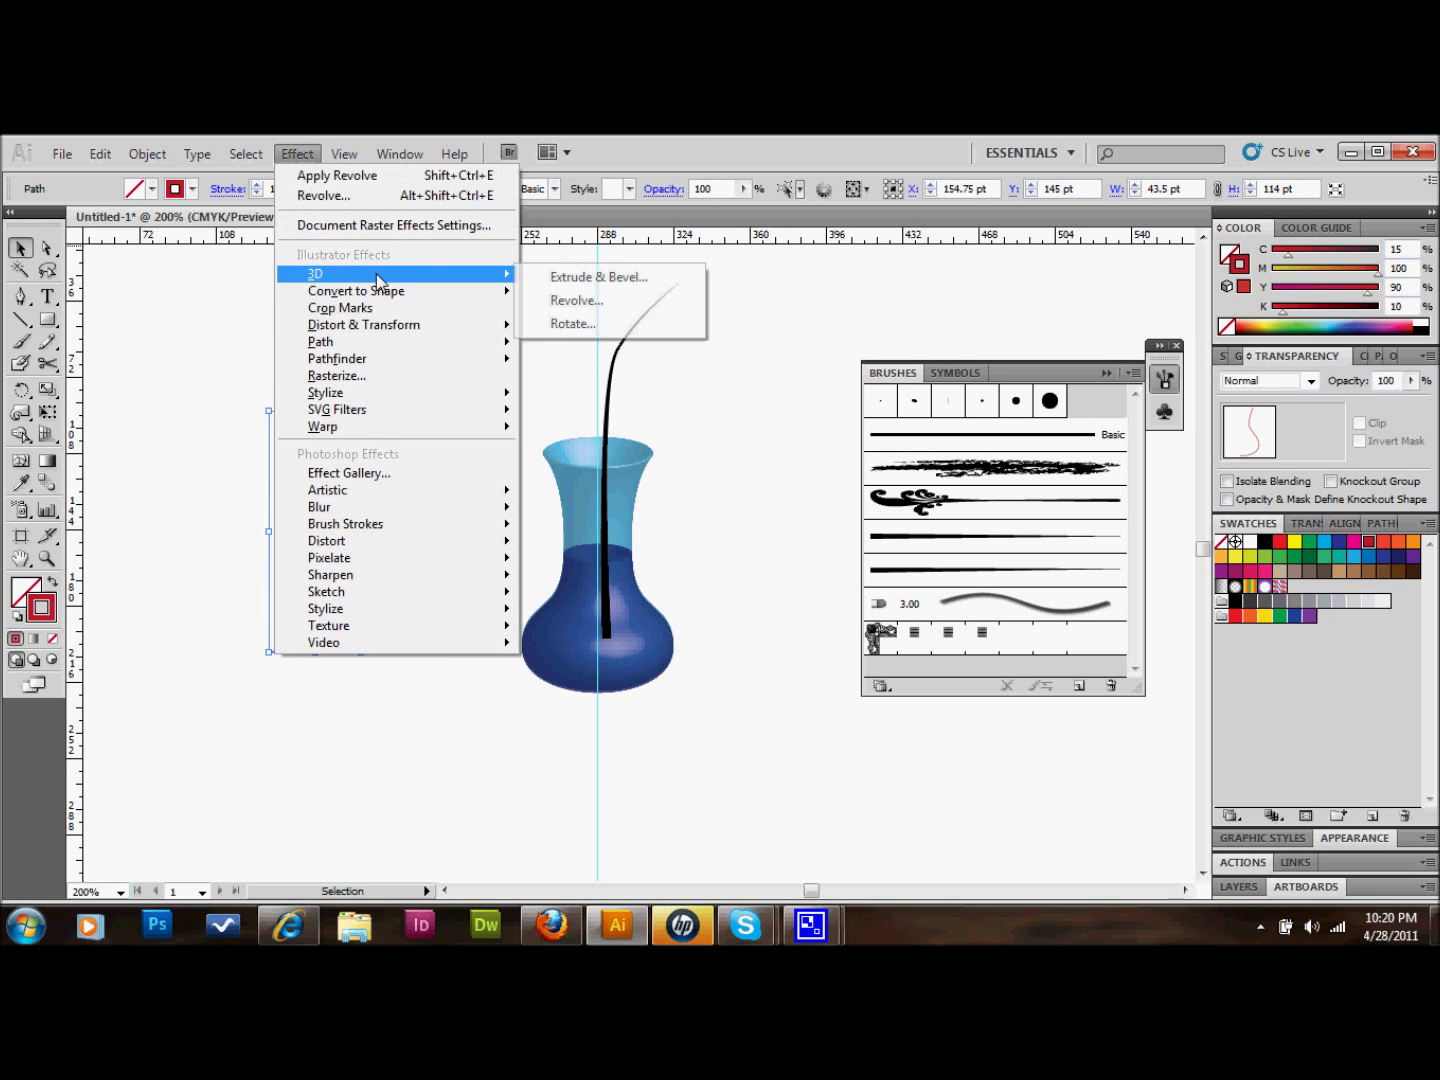
pyautogui.click(589, 302)
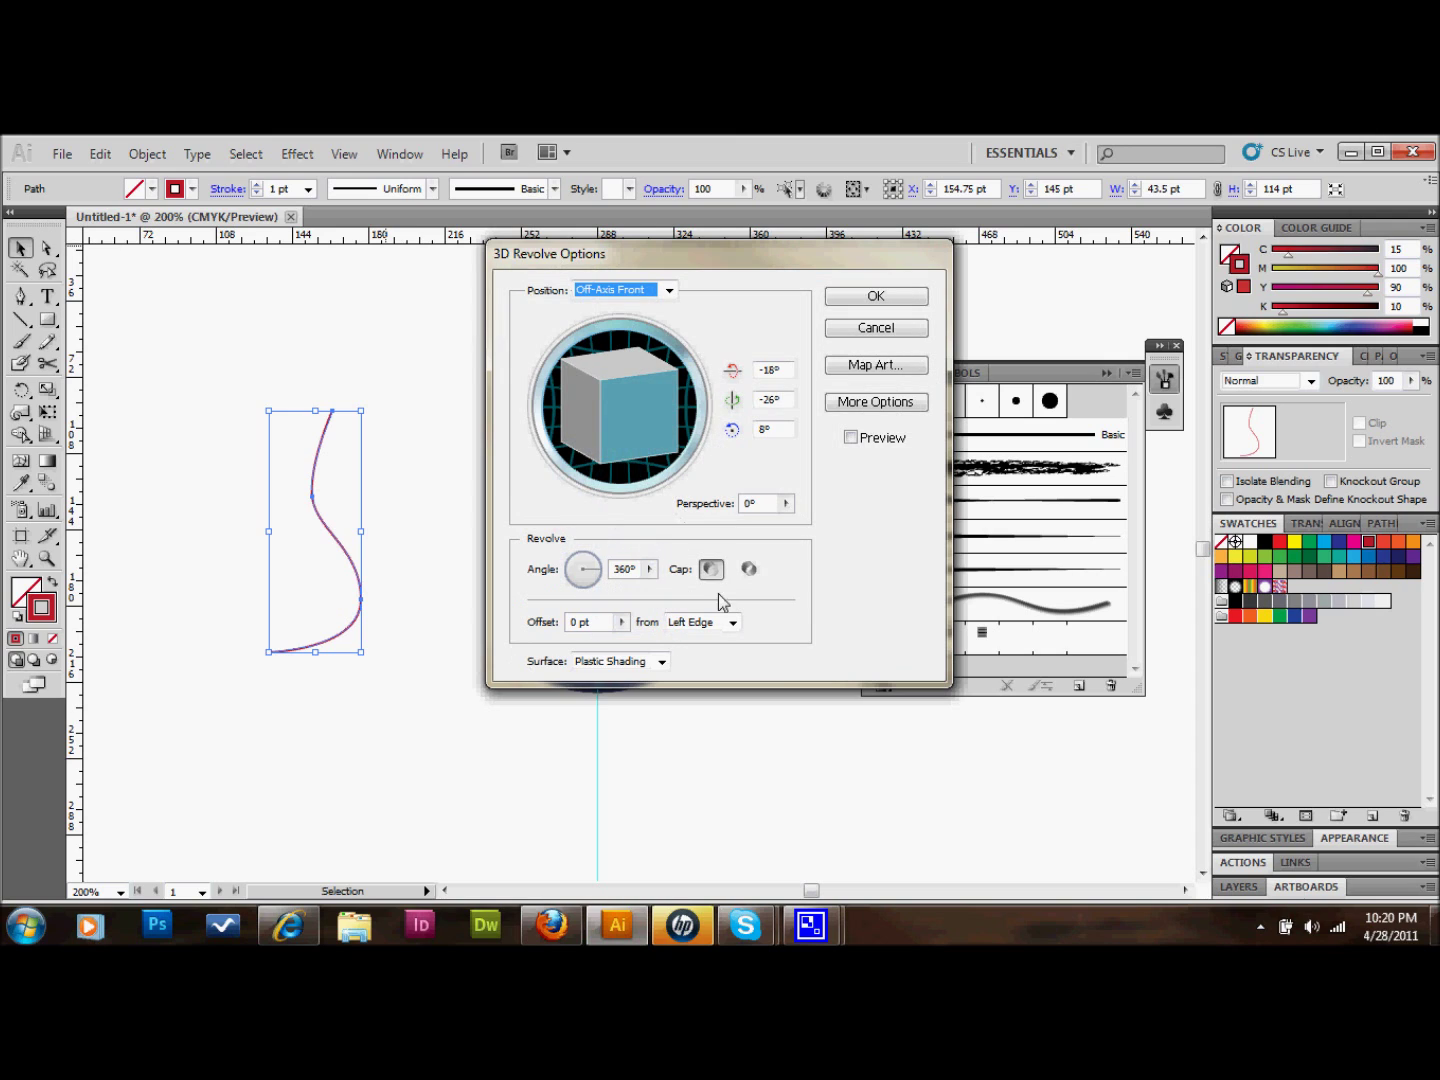
pyautogui.click(885, 408)
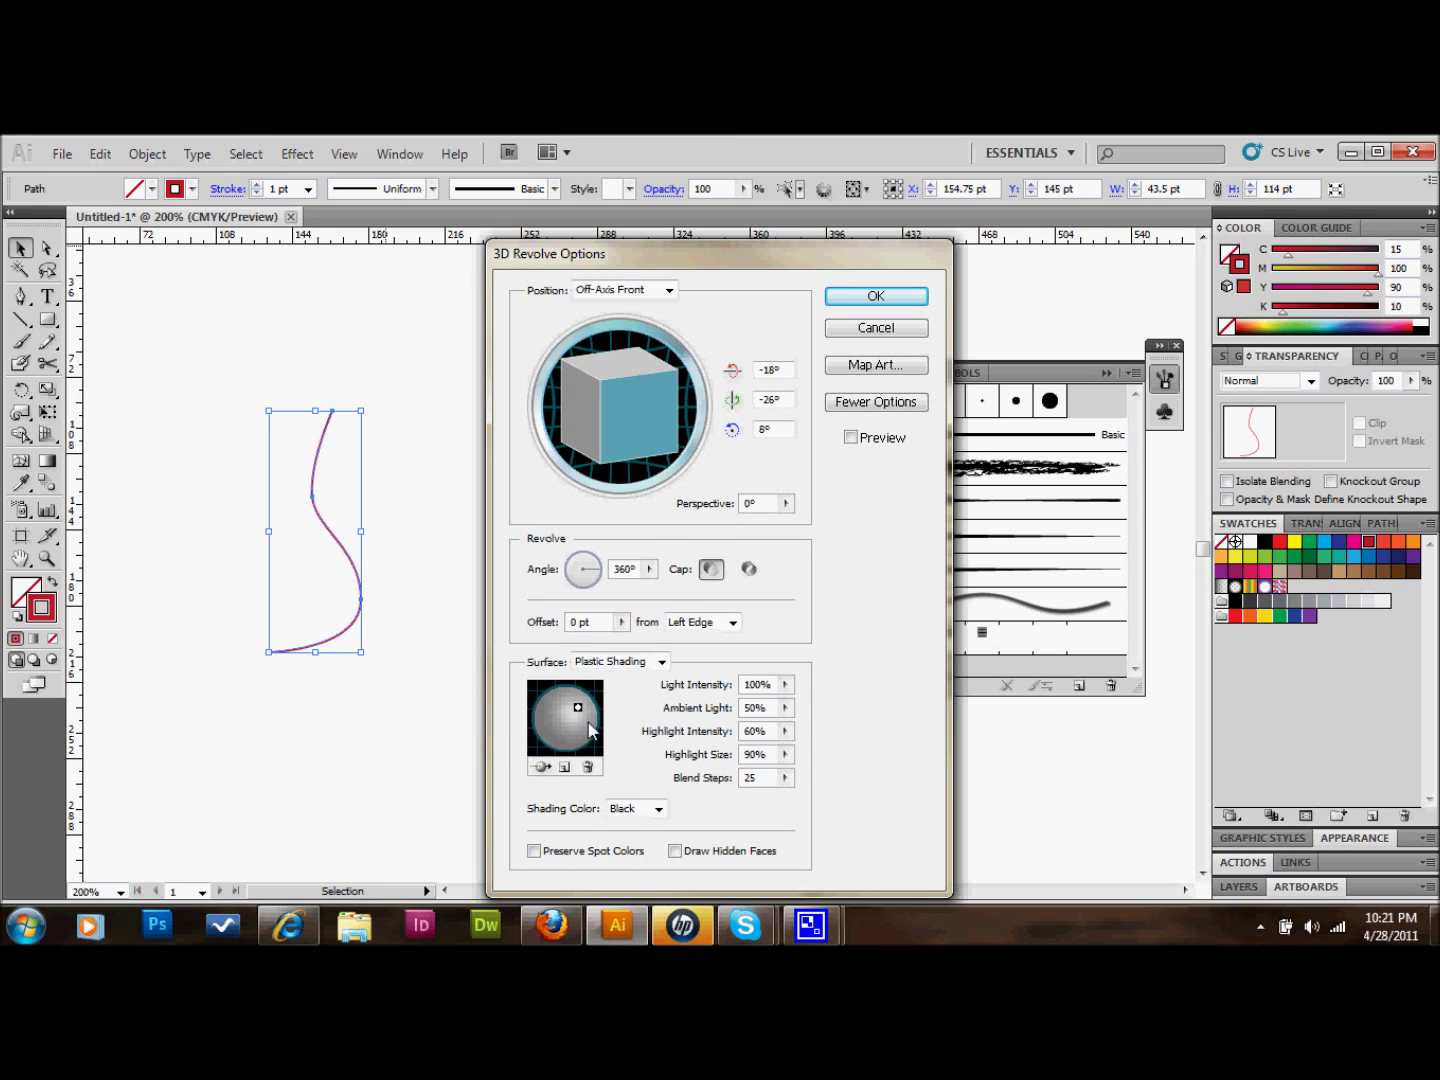
pyautogui.click(787, 685)
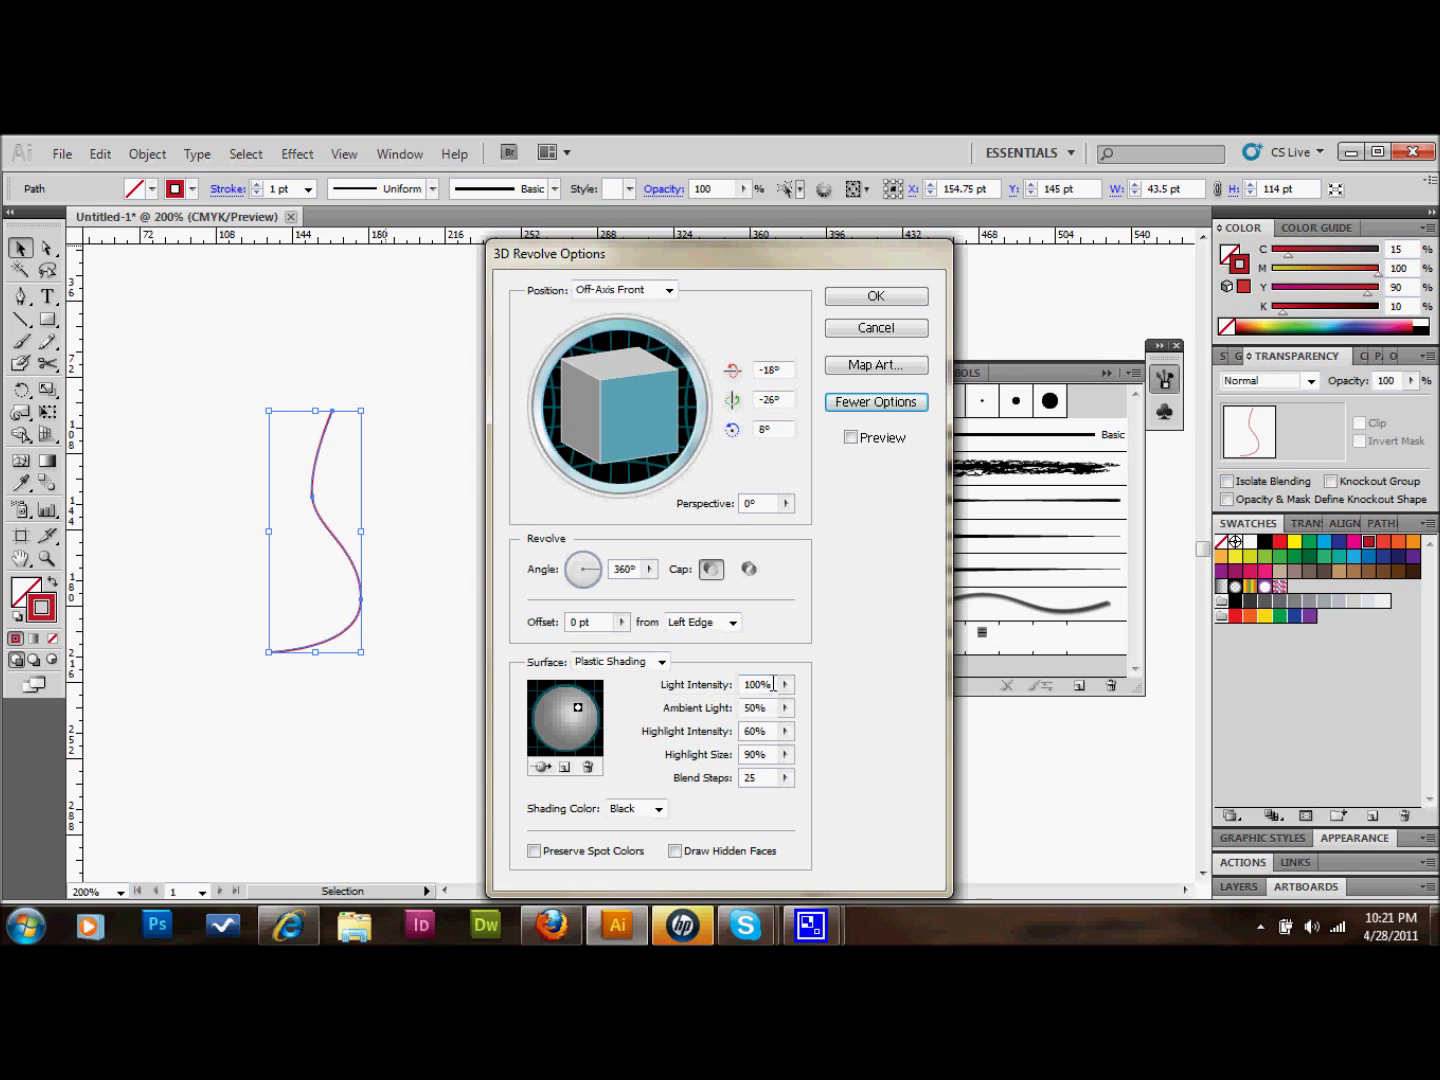
pyautogui.moveTo(771, 686); pyautogui.dragTo(711, 685)
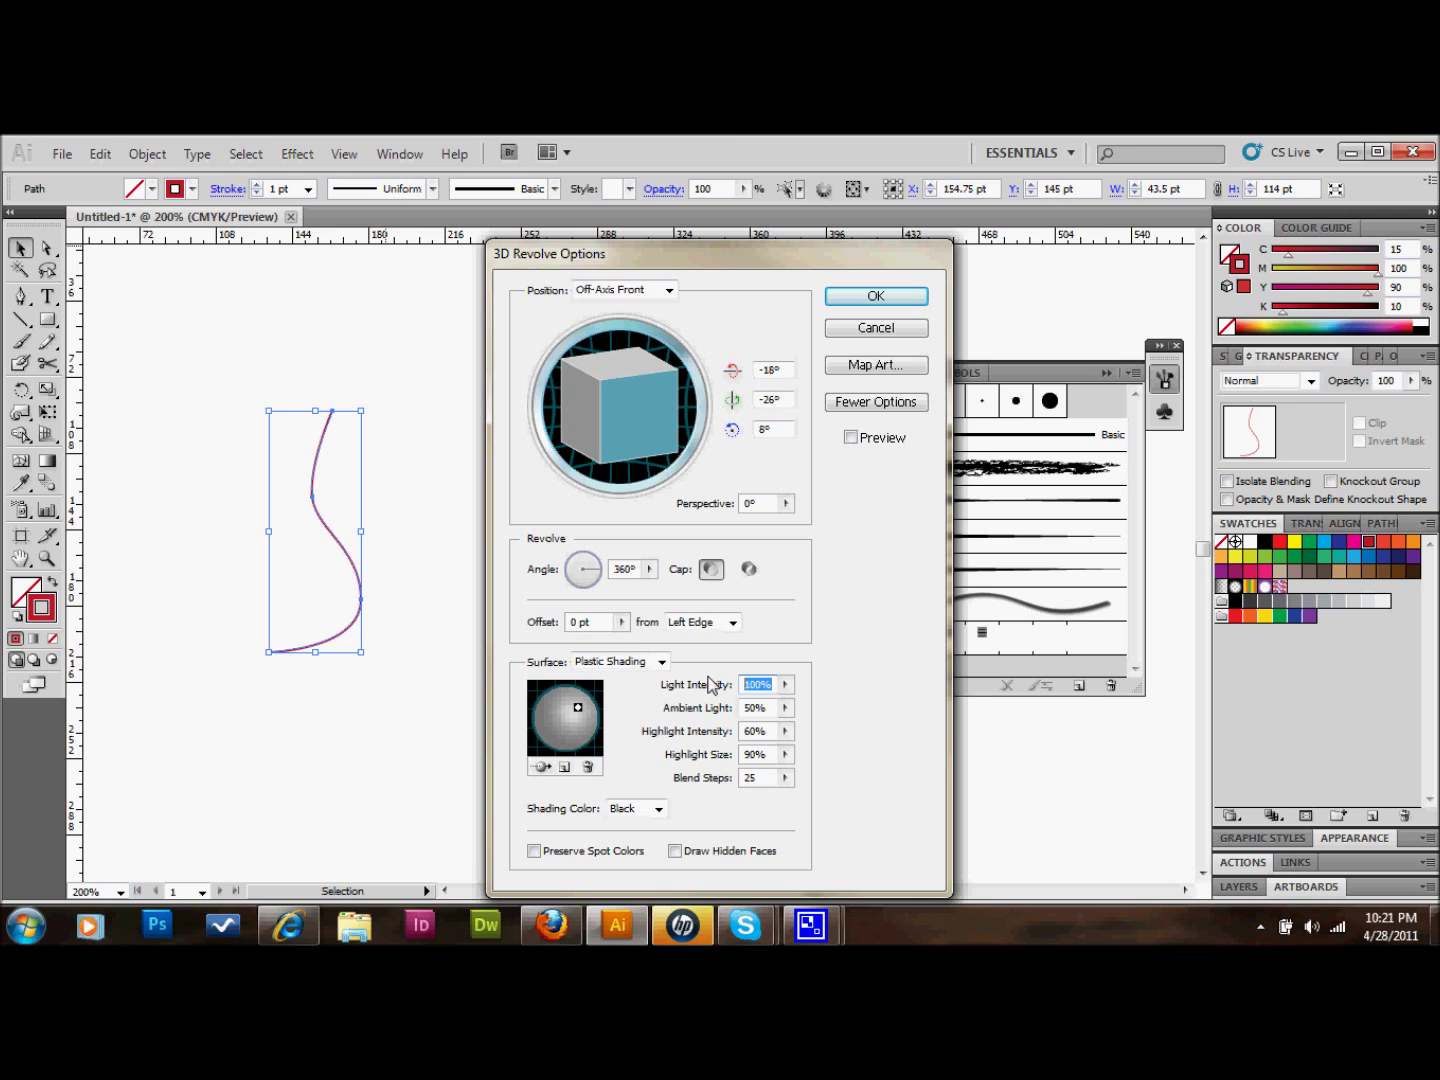
pyautogui.write('25')
pyautogui.click(866, 301)
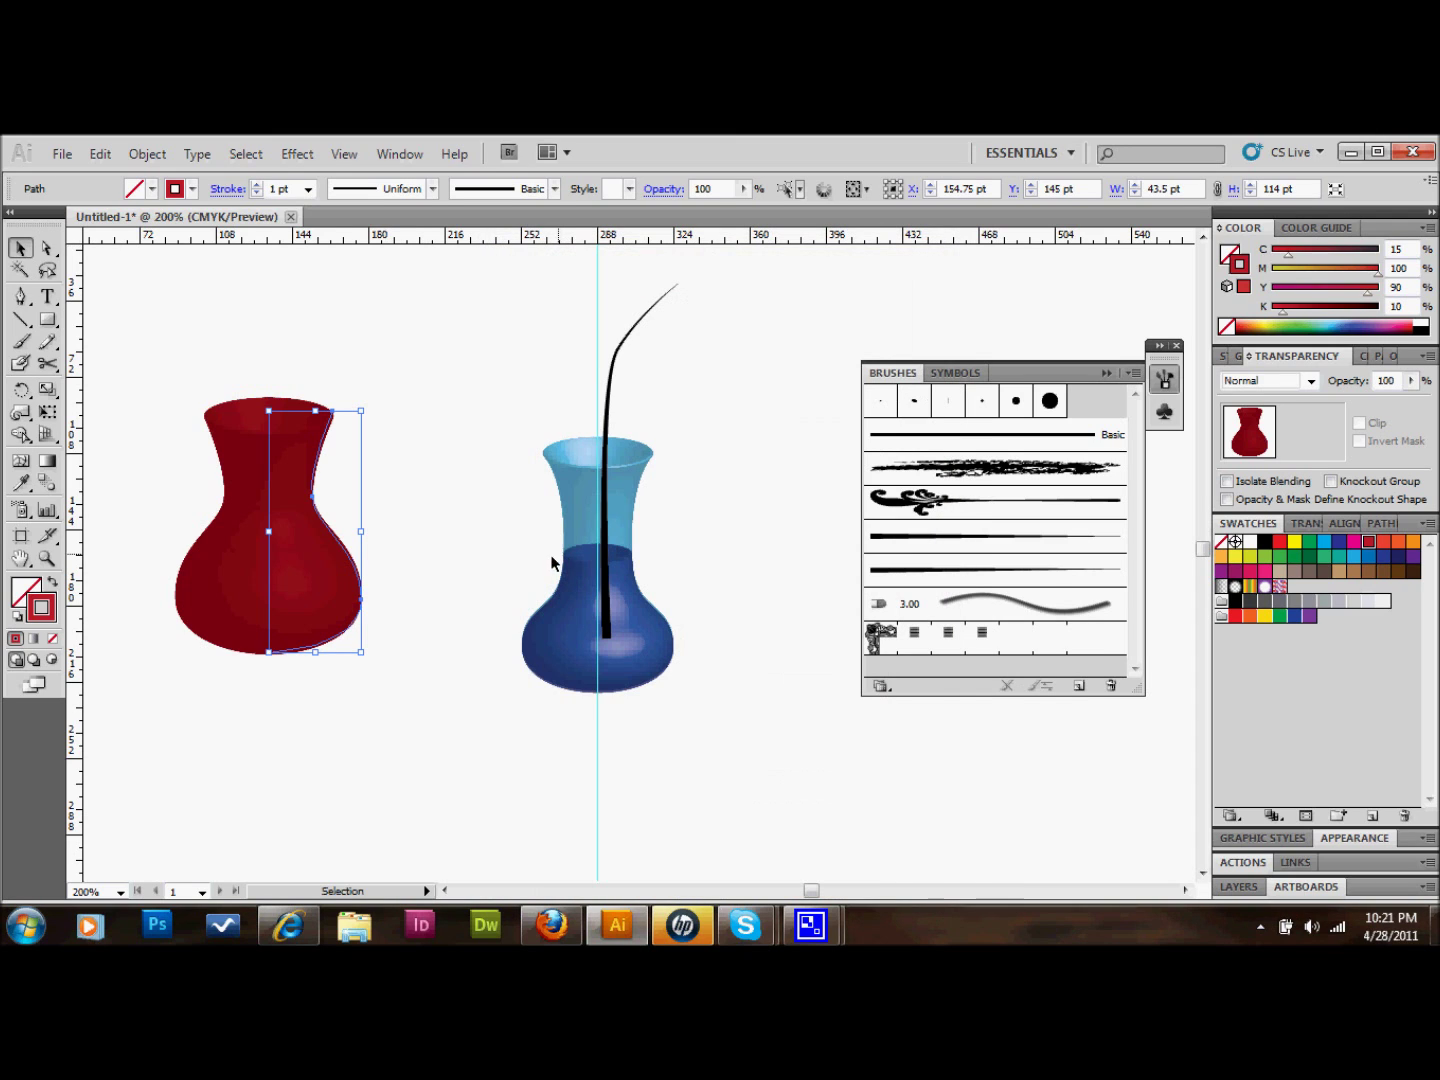
# - With Direct Selection, drag the profile's top-right anchor outward and lower-right anchor inward
pyautogui.click(447, 520)
pyautogui.click(299, 450)
pyautogui.click(48, 248)
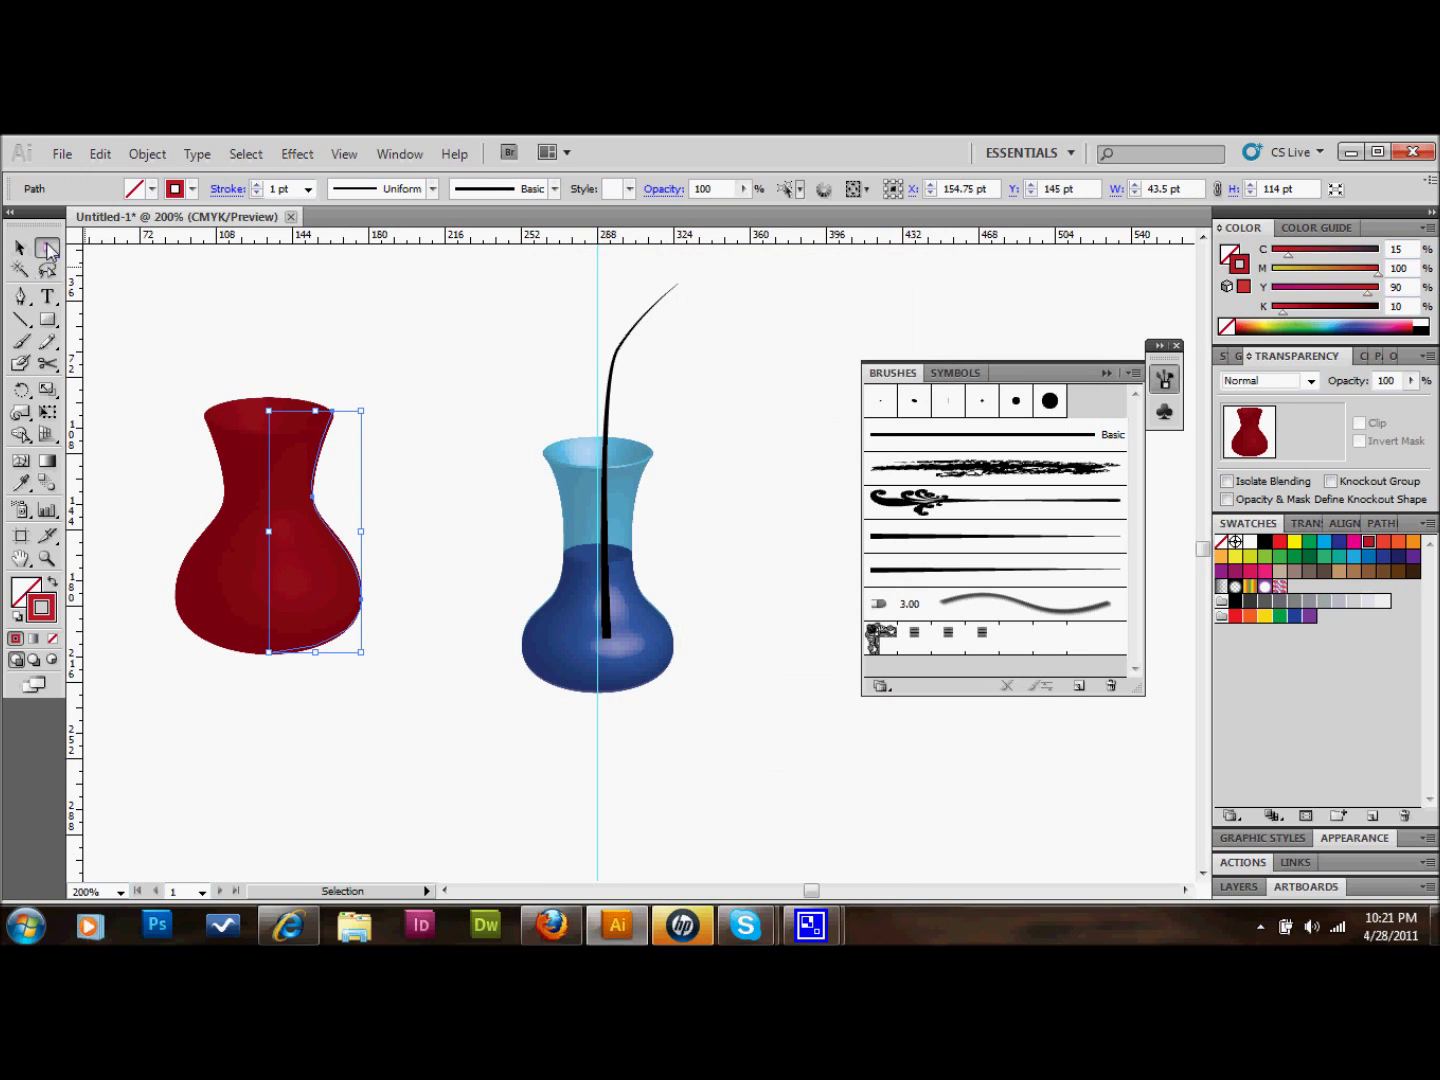
pyautogui.click(334, 412)
pyautogui.moveTo(334, 412); pyautogui.dragTo(364, 417)
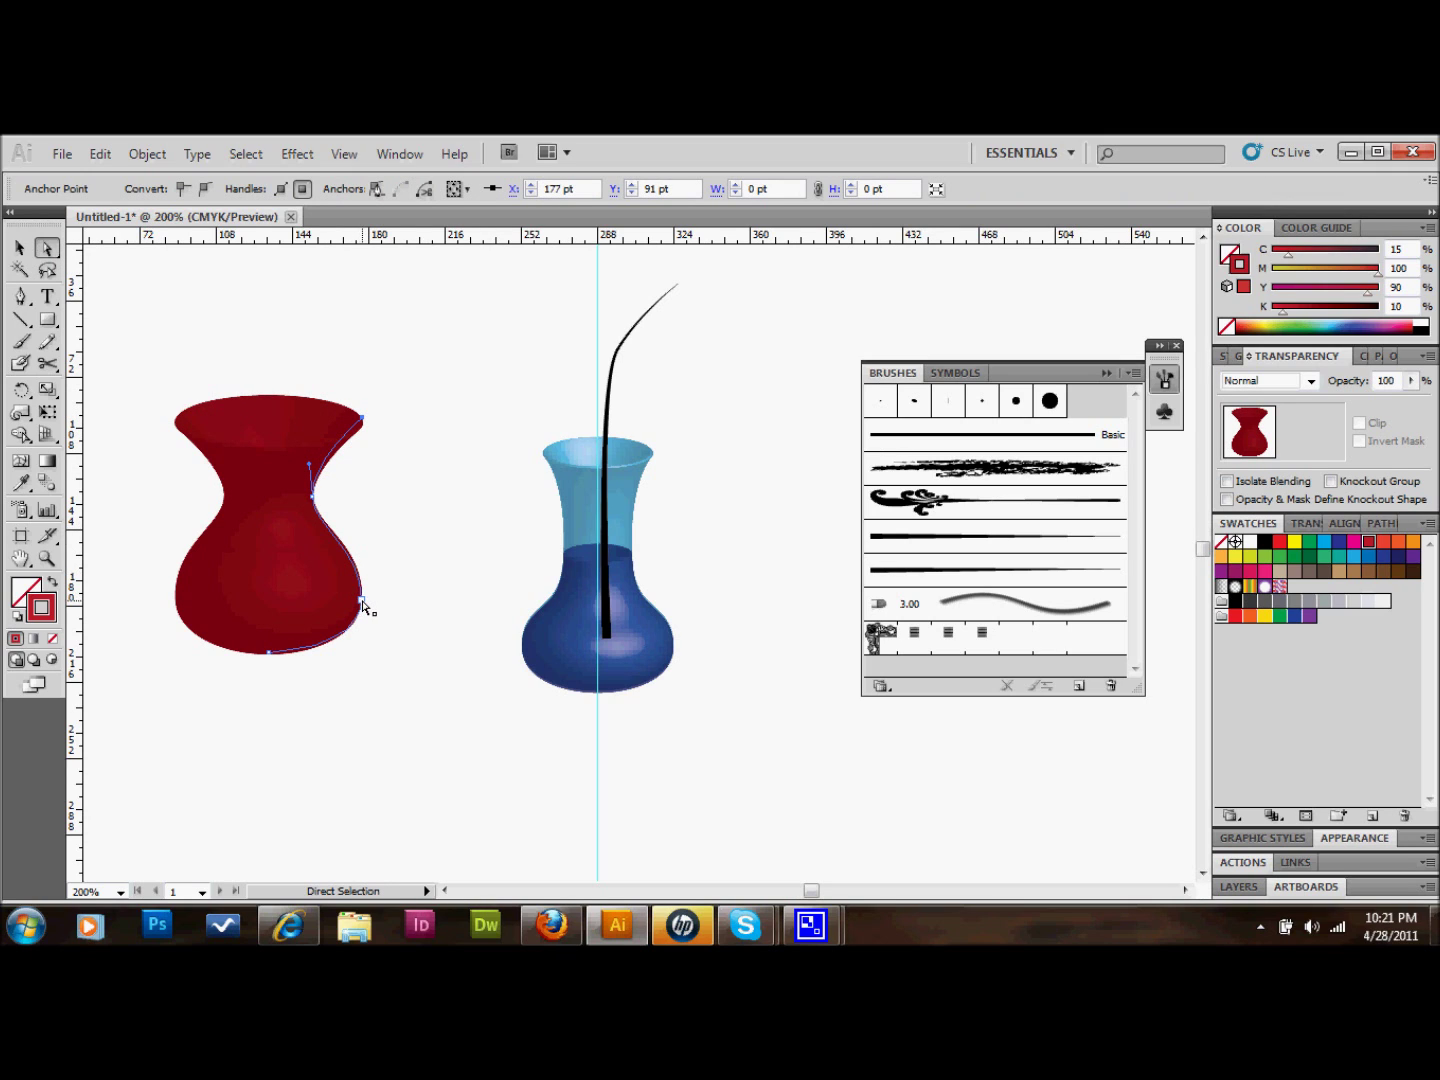
pyautogui.moveTo(363, 602); pyautogui.dragTo(350, 594)
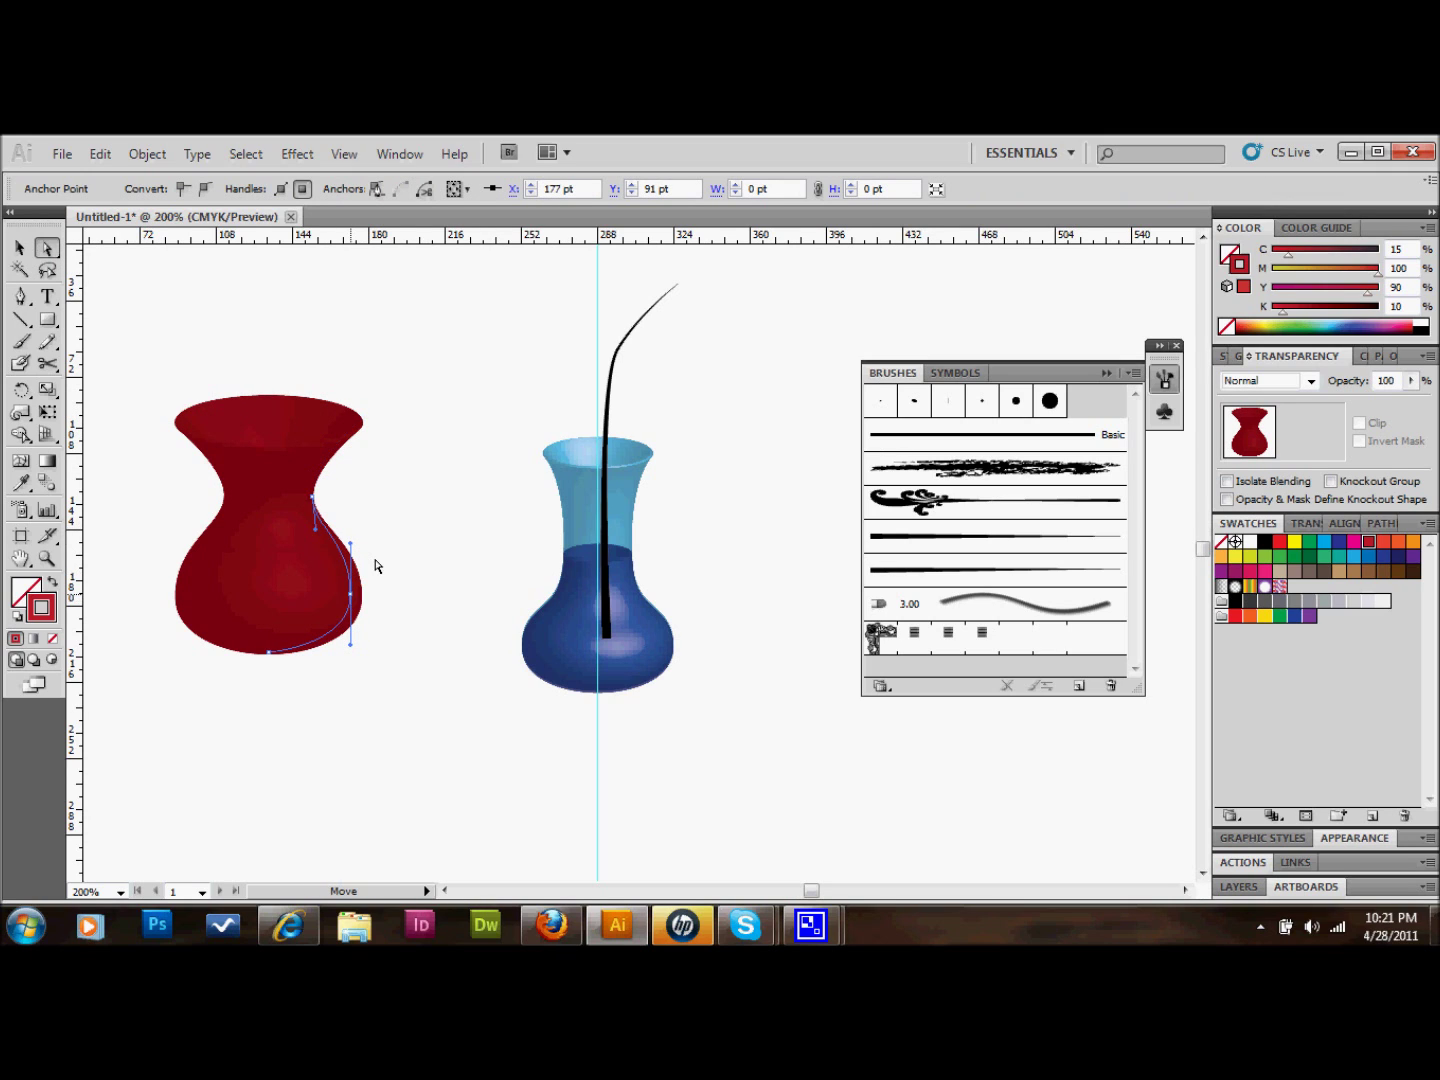
# - Pull the top-right and lower-right anchors in, narrowing the rim to a 33.5 × 100 pt profile
pyautogui.click(360, 420)
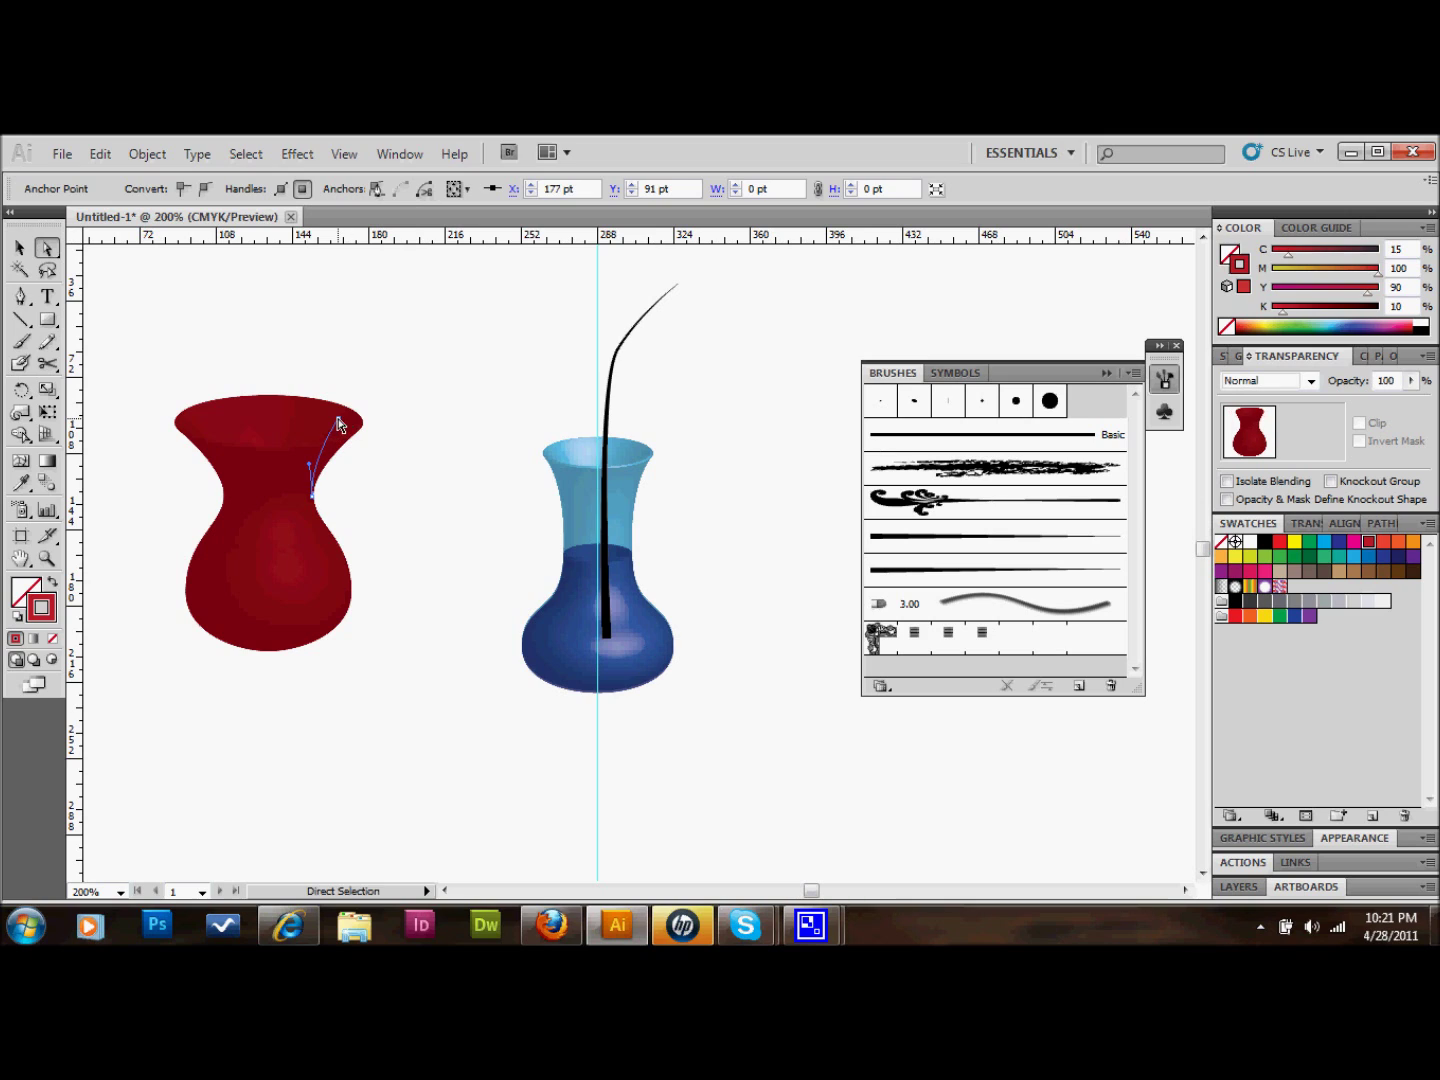
pyautogui.moveTo(337, 424); pyautogui.dragTo(331, 445)
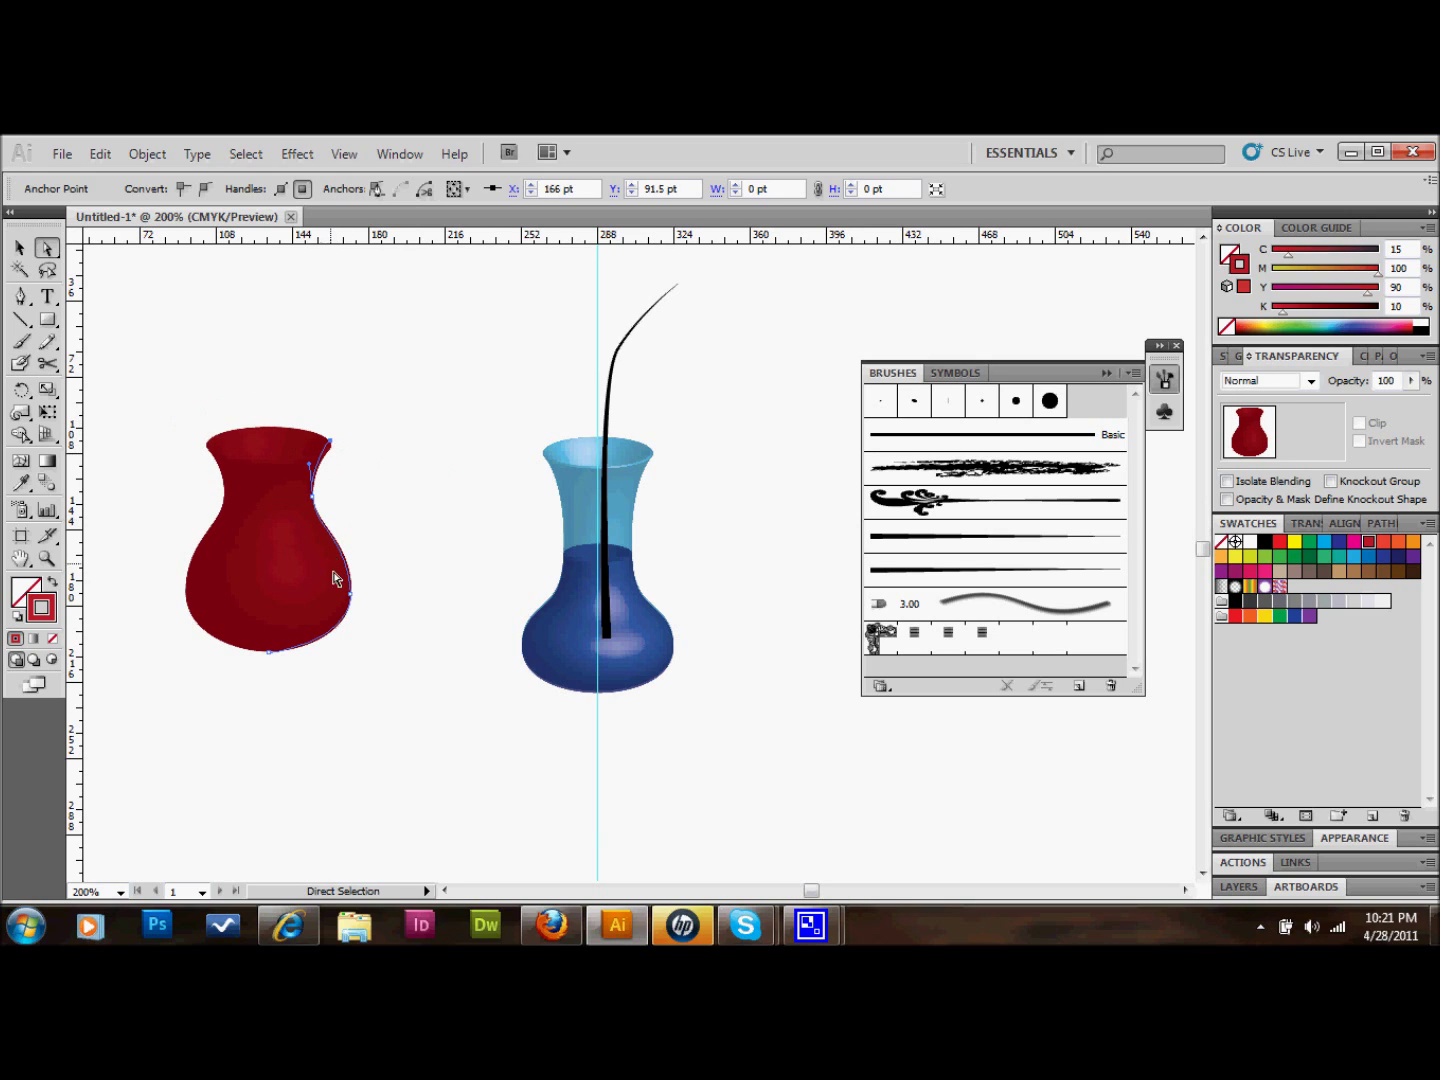
pyautogui.click(336, 594)
pyautogui.moveTo(336, 595); pyautogui.dragTo(338, 590)
pyautogui.click(20, 247)
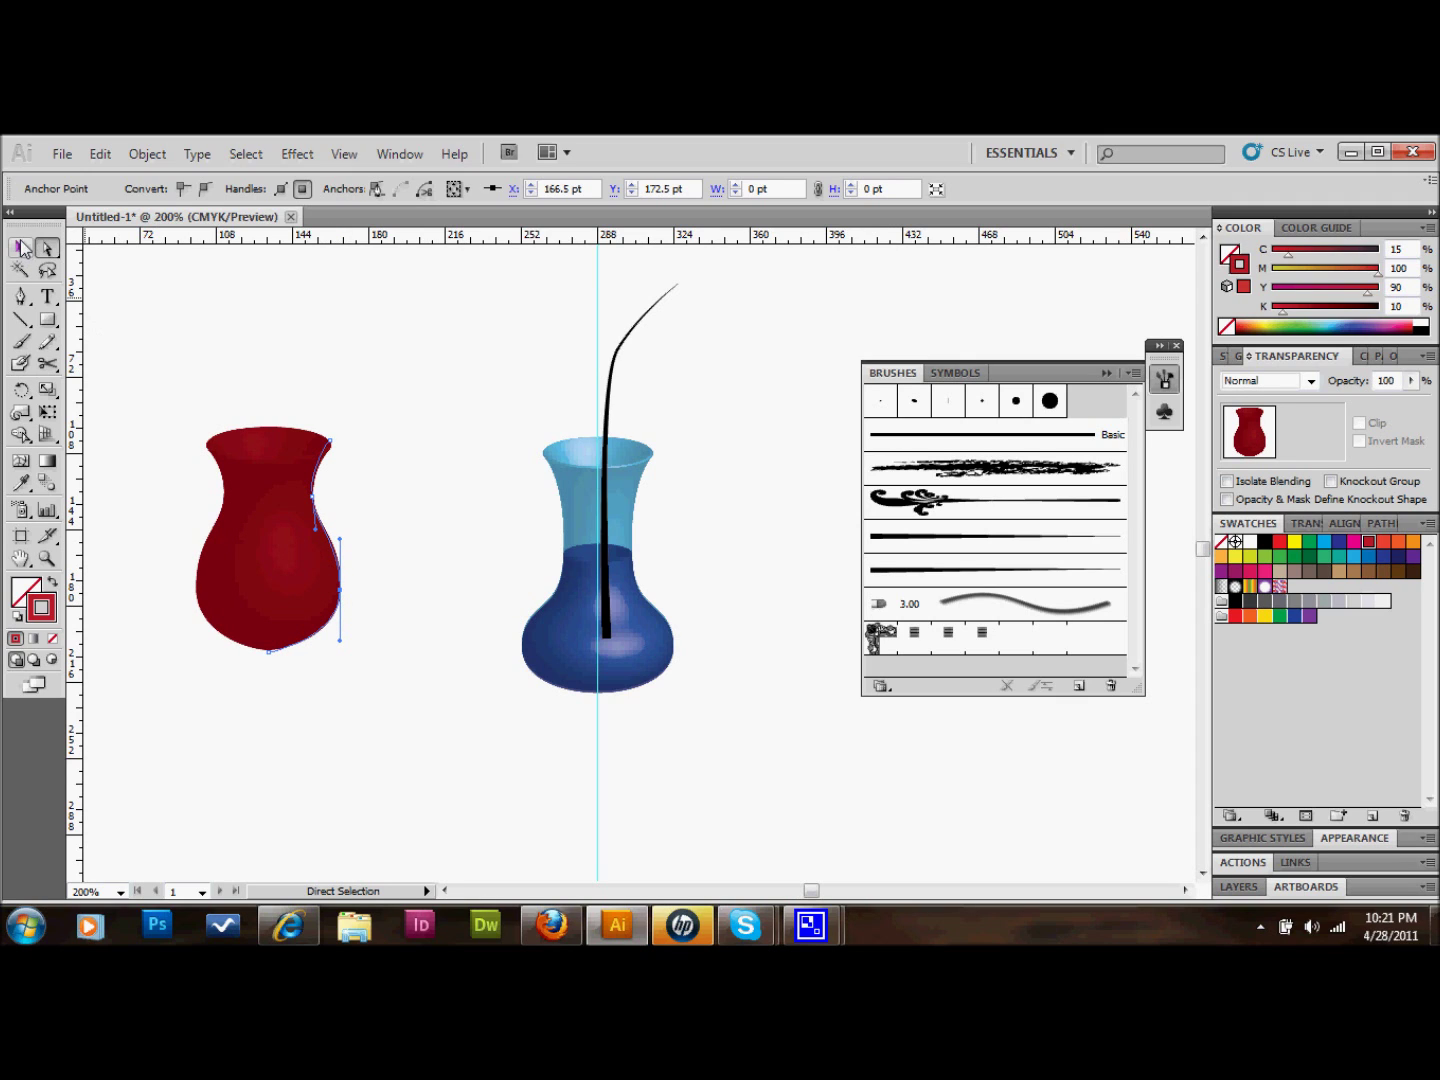
pyautogui.click(386, 376)
# - Expand the red 3D vase's appearance into editable paths with Object > Expand Appearance
pyautogui.click(289, 514)
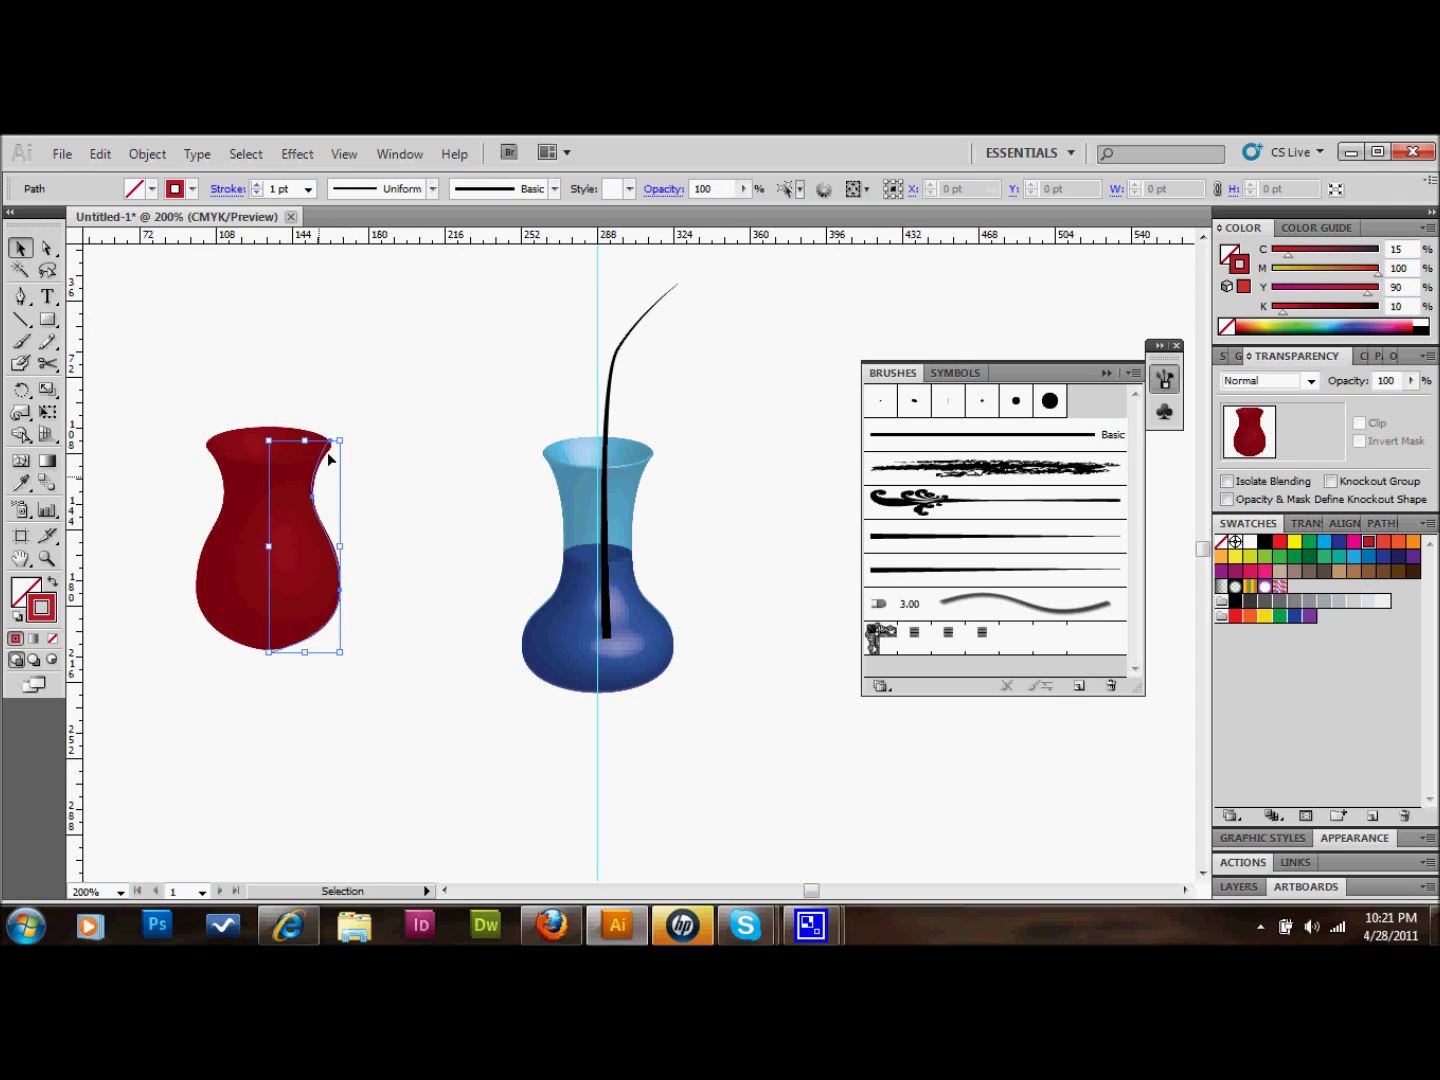
pyautogui.click(149, 155)
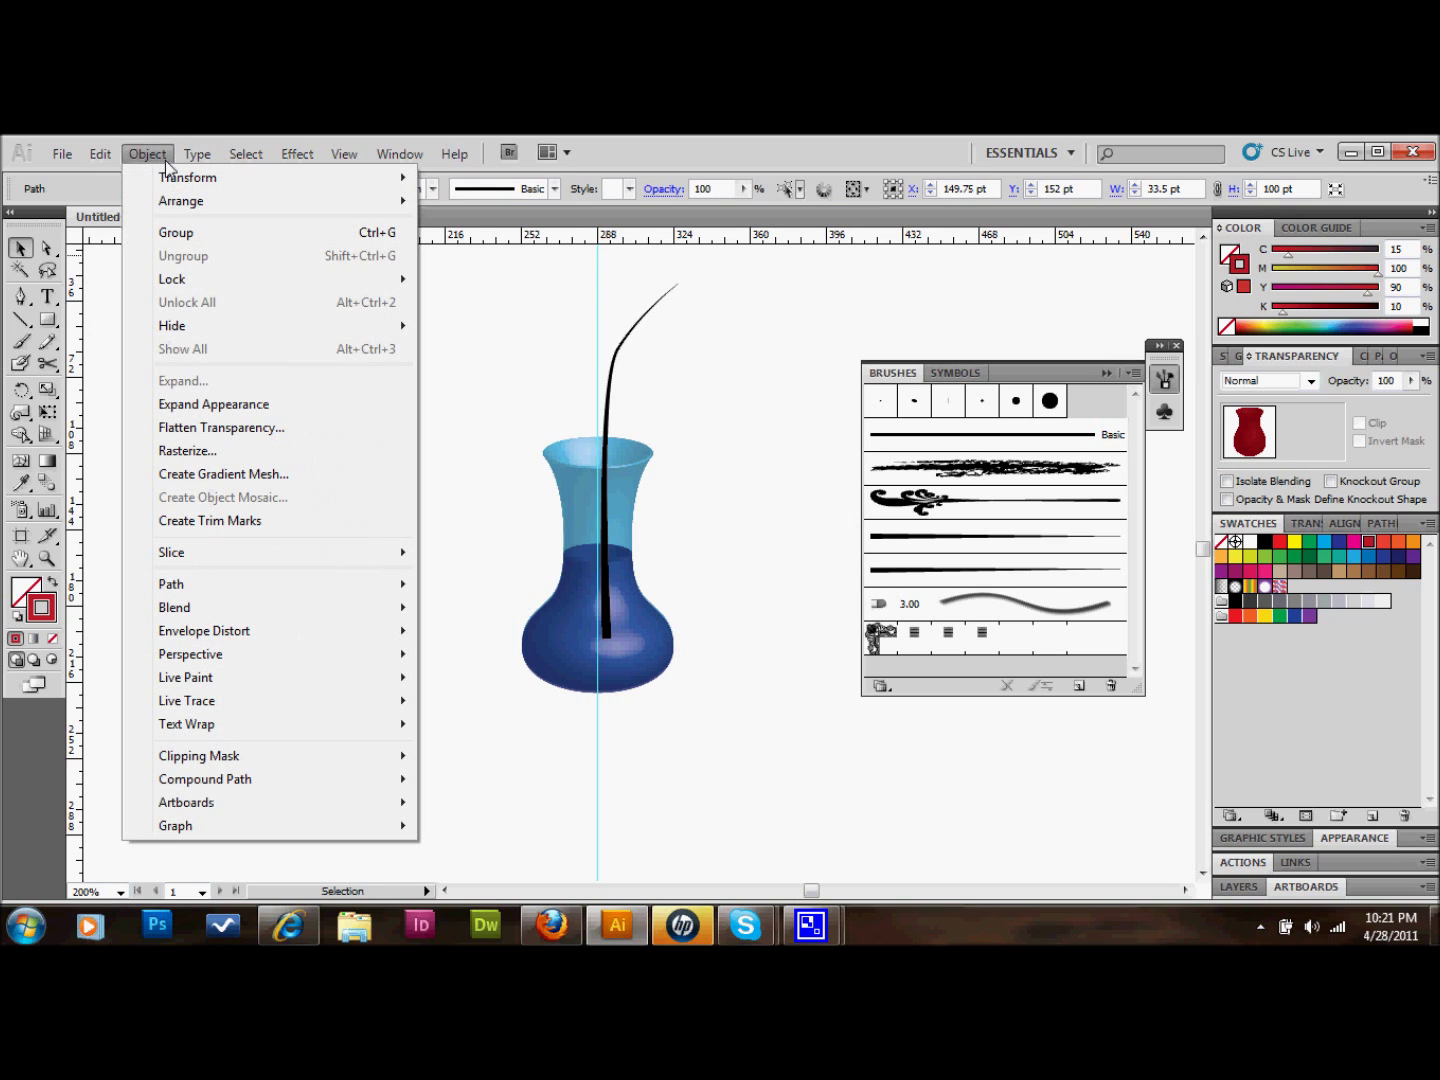
pyautogui.click(205, 404)
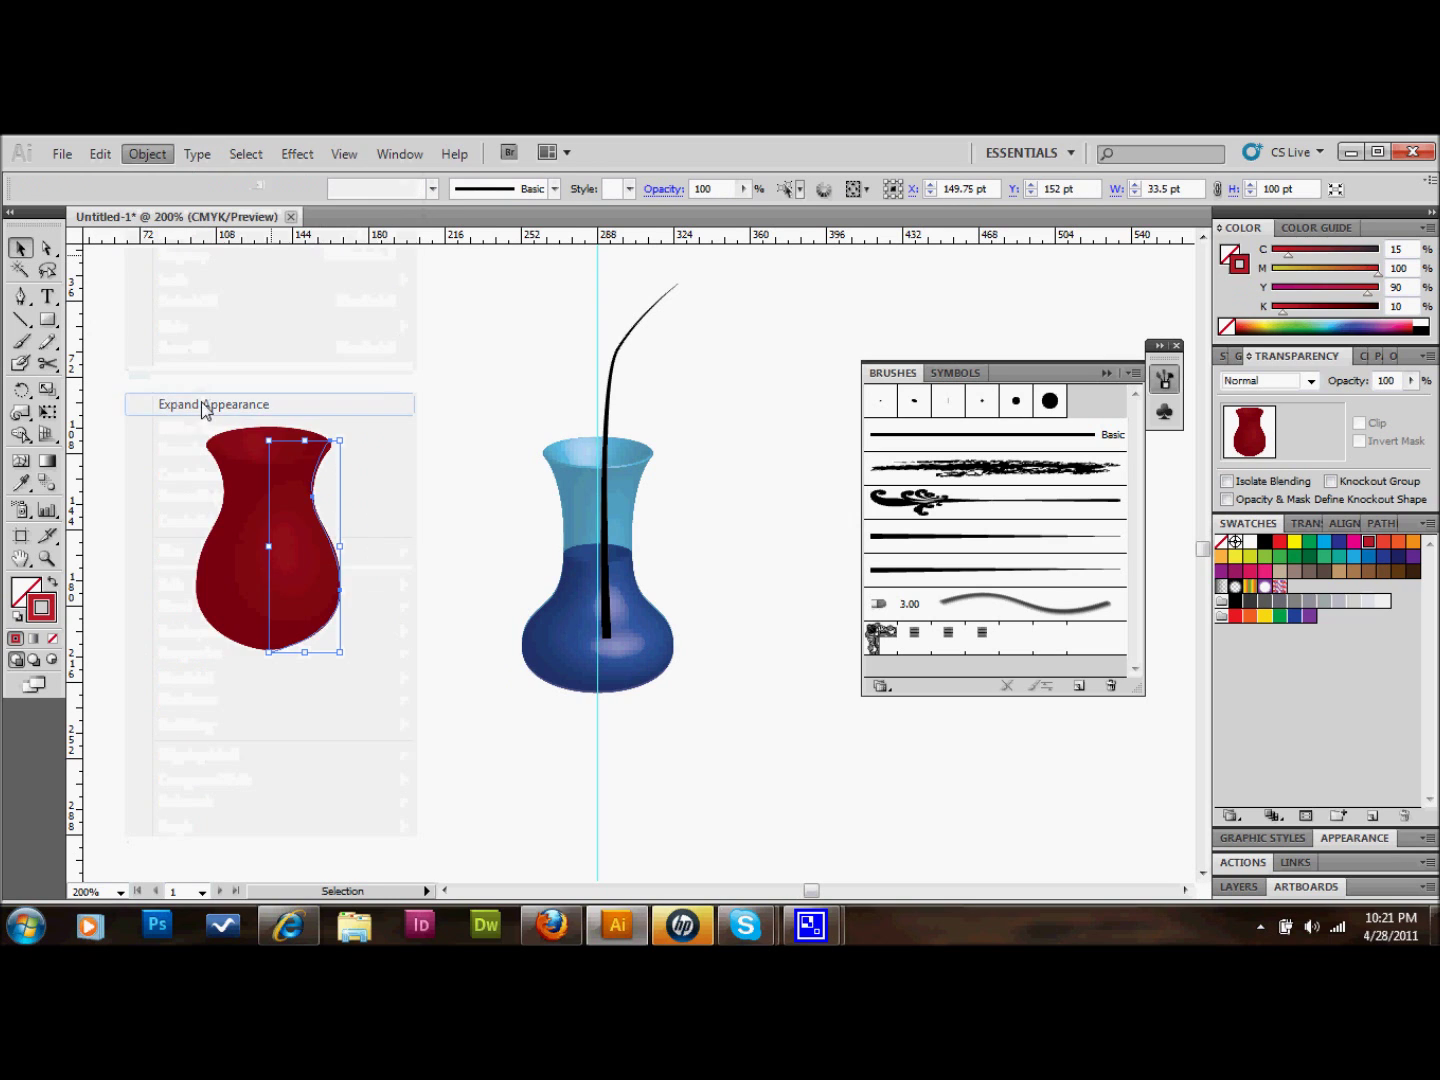
# - Scale the red group down to bud size, tilt it, and place it on the stem tip
pyautogui.click(346, 479)
pyautogui.click(311, 460)
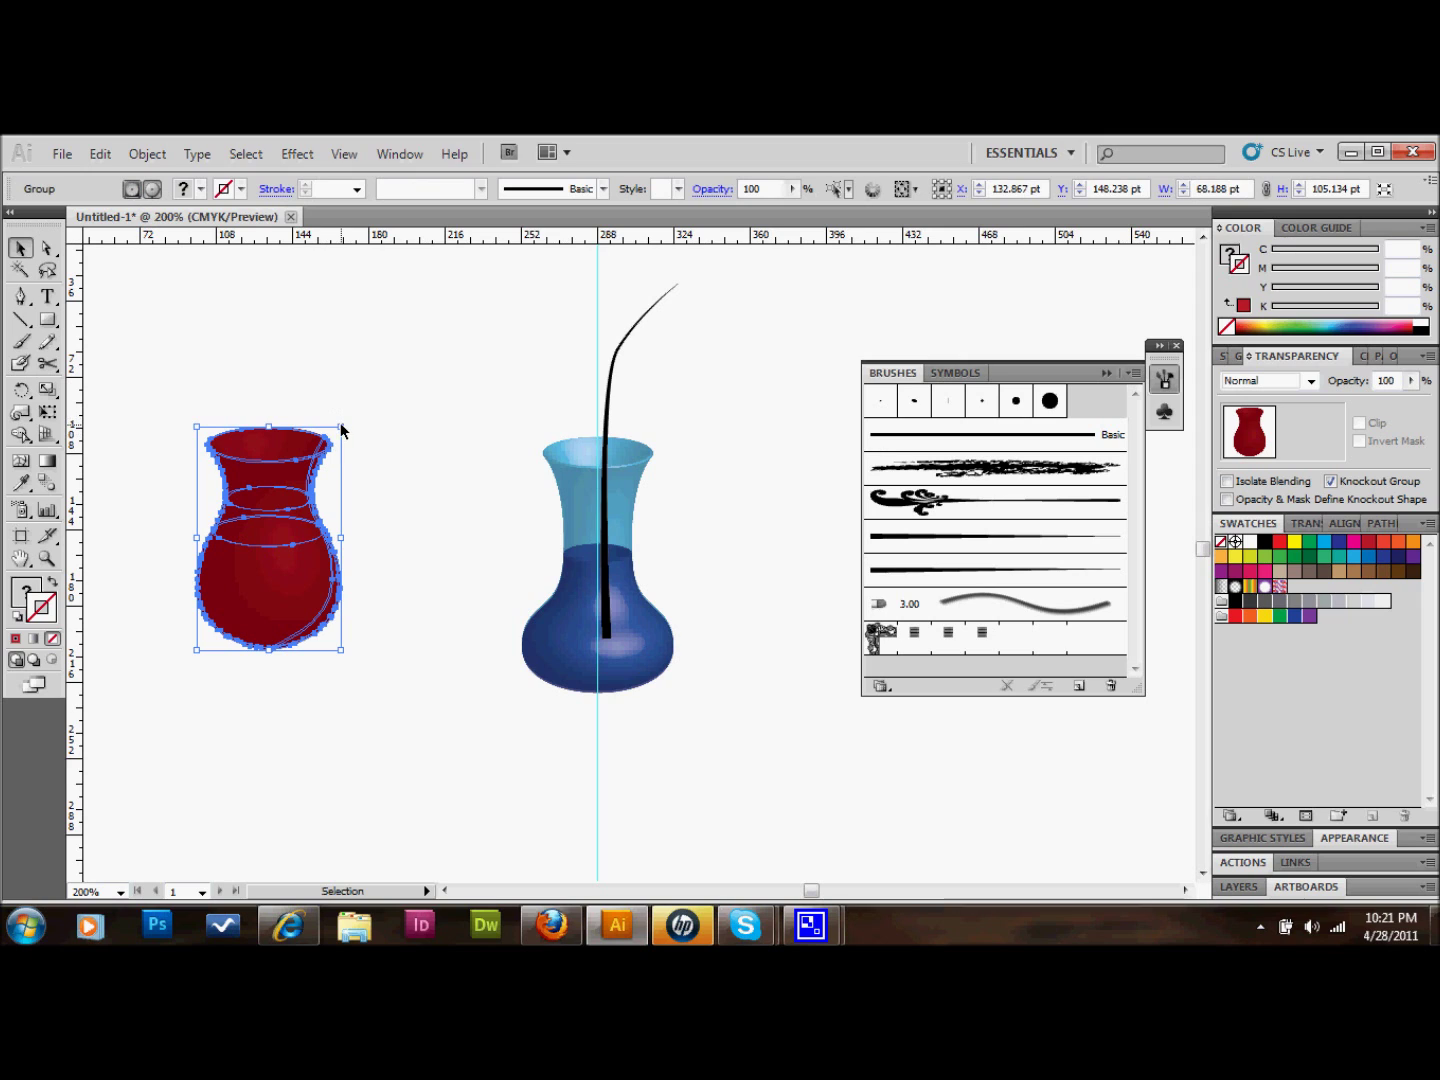
pyautogui.moveTo(340, 429)
pyautogui.mouseDown()
pyautogui.moveTo(290, 562)
pyautogui.moveTo(230, 629)
pyautogui.moveTo(605, 348)
pyautogui.moveTo(720, 320)
pyautogui.mouseUp()
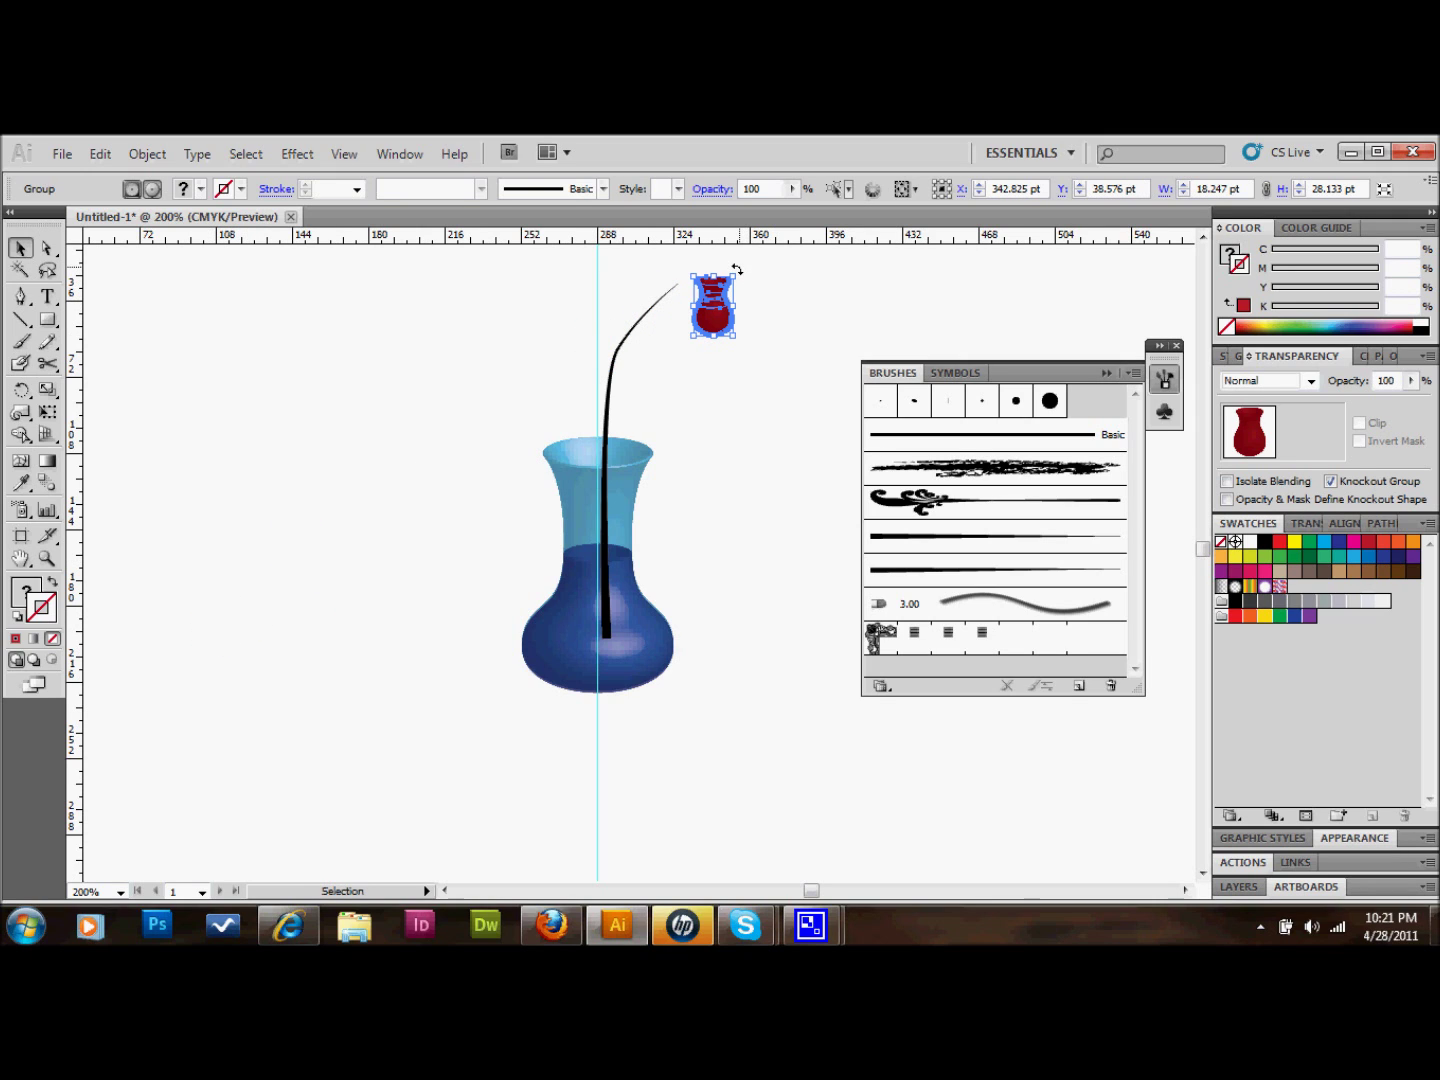
pyautogui.moveTo(739, 270); pyautogui.dragTo(680, 283)
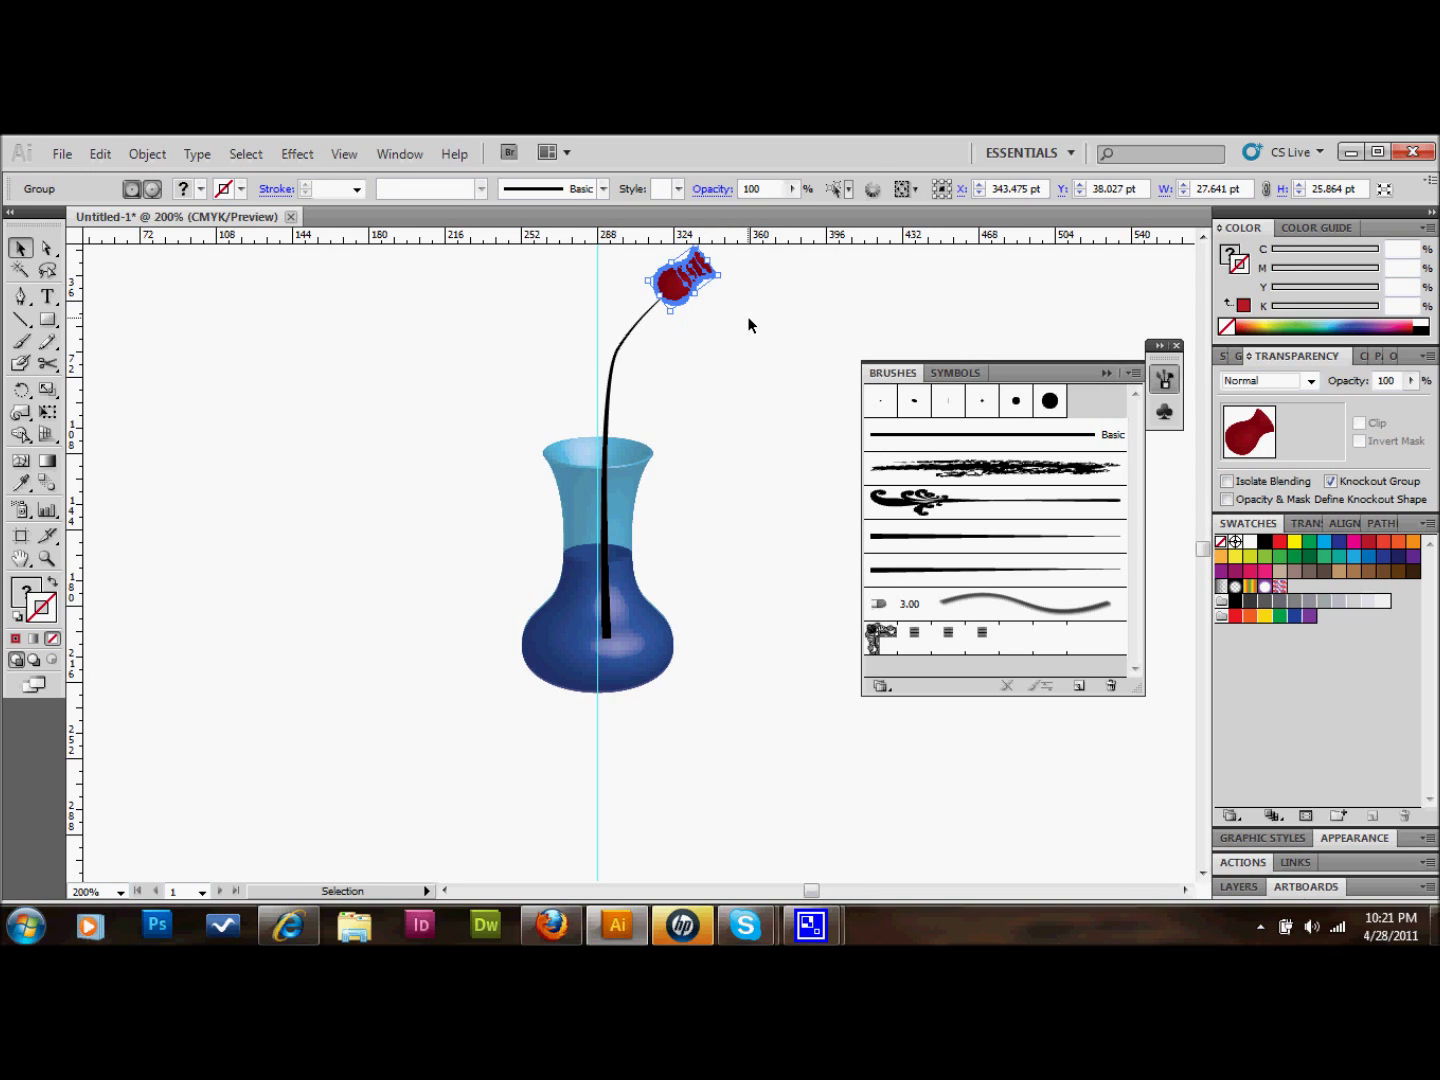
pyautogui.click(739, 322)
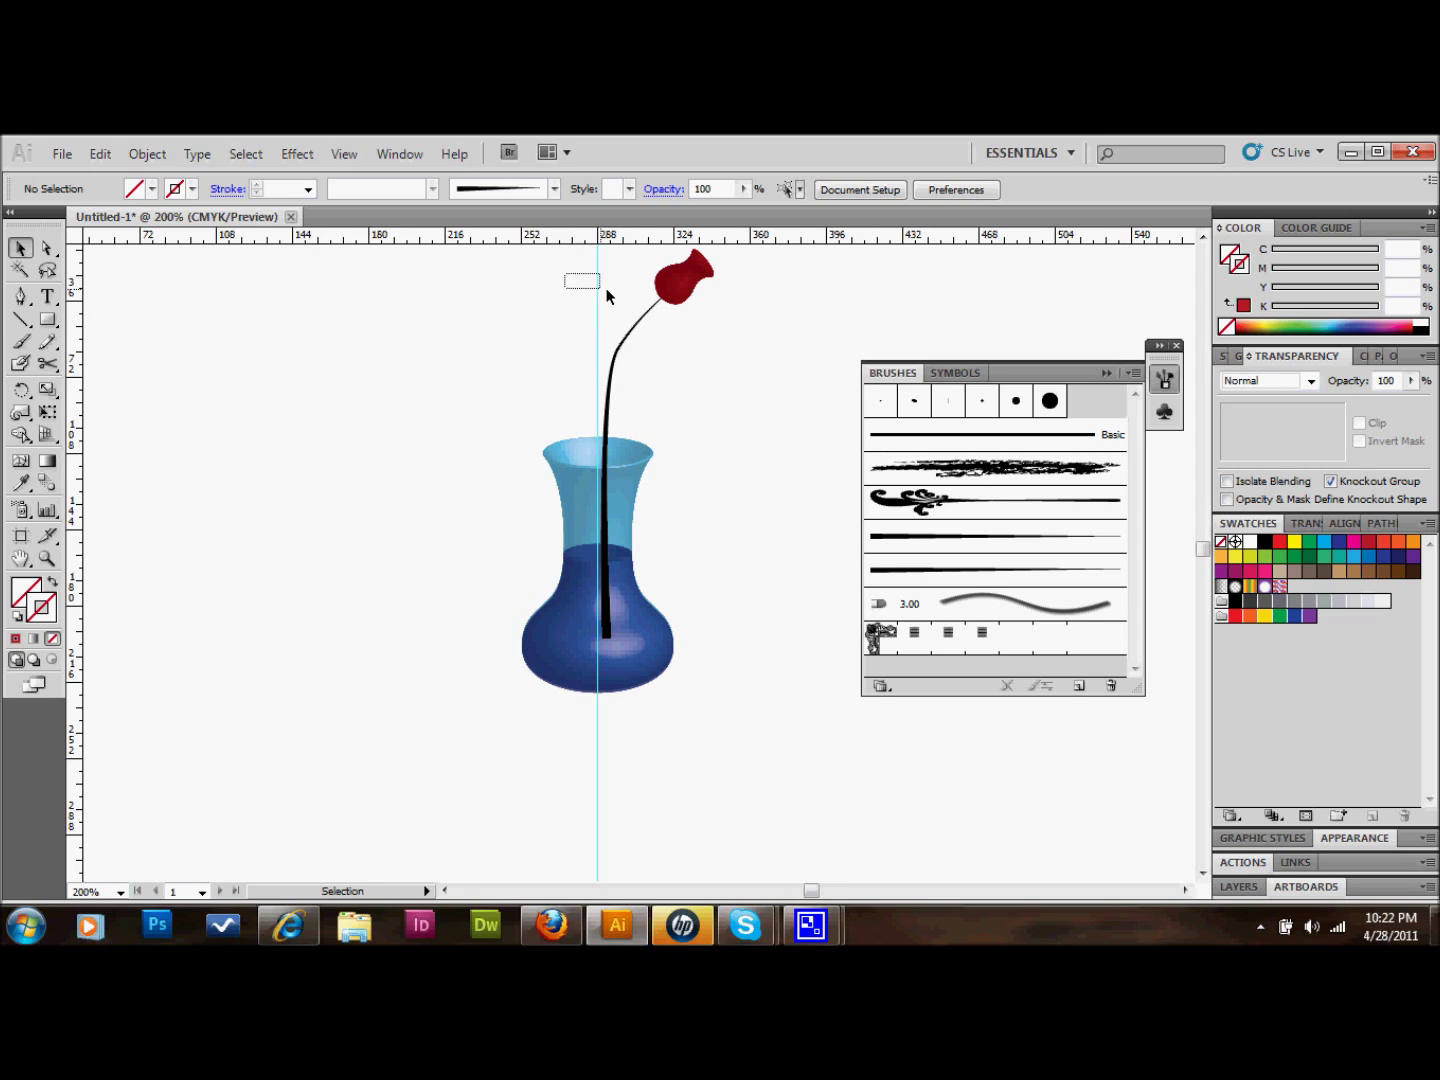
# - Delete the vertical guide and paste a copy of the stem to the left of the vase
pyautogui.moveTo(606, 296); pyautogui.dragTo(613, 292)
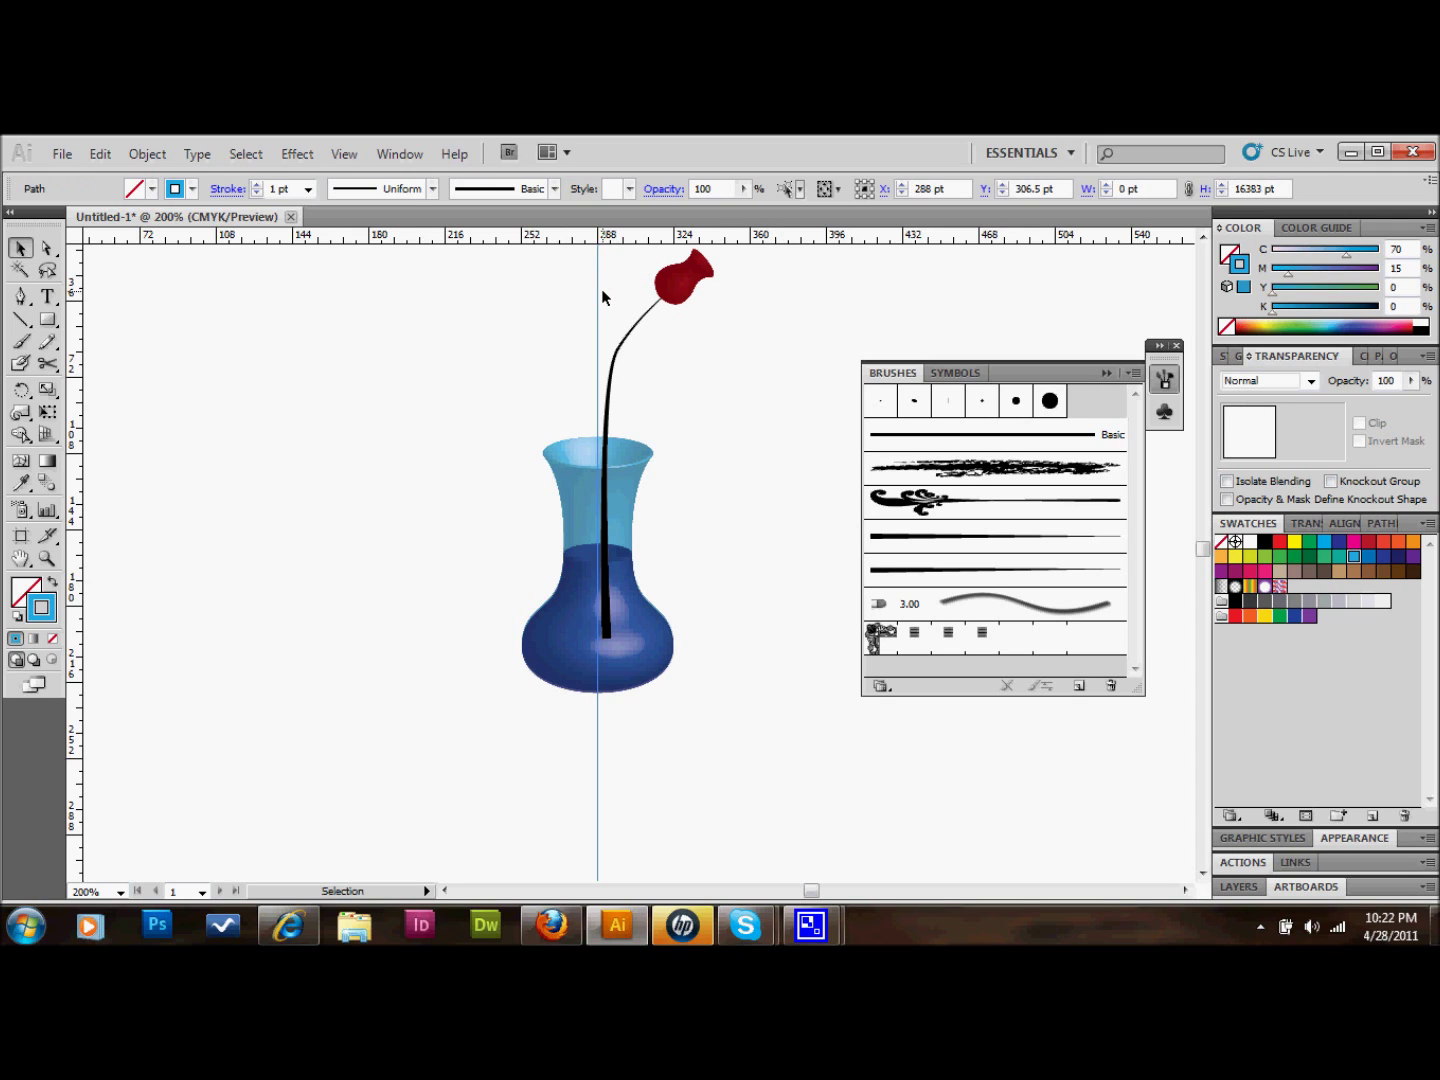
pyautogui.press('Delete')
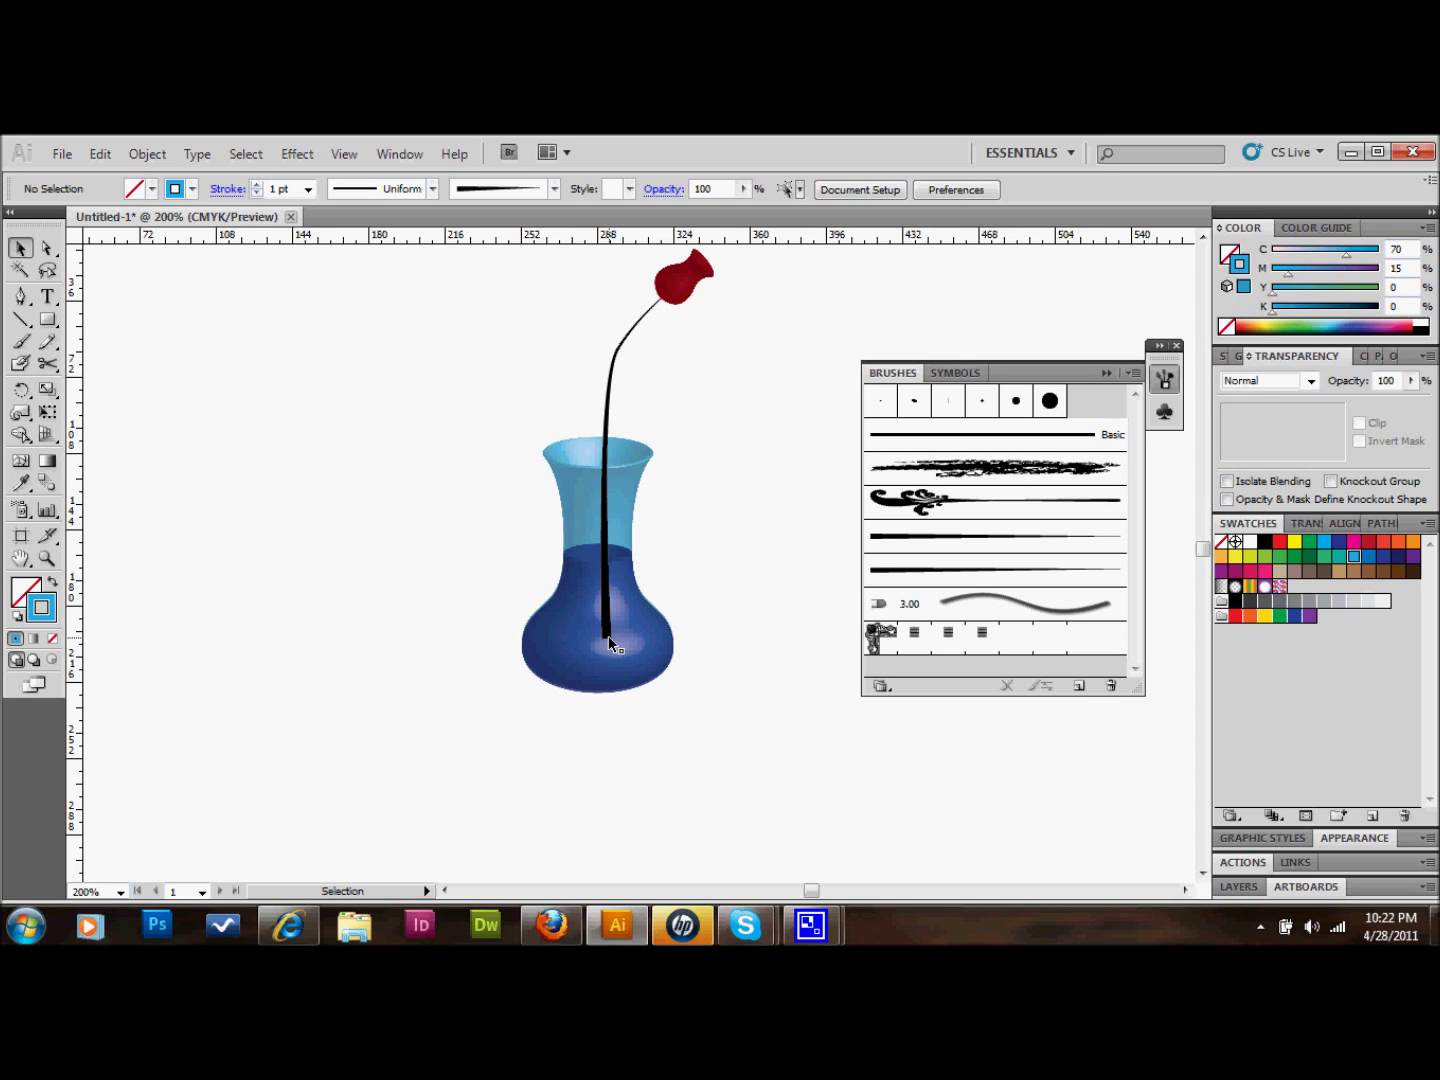
pyautogui.click(607, 436)
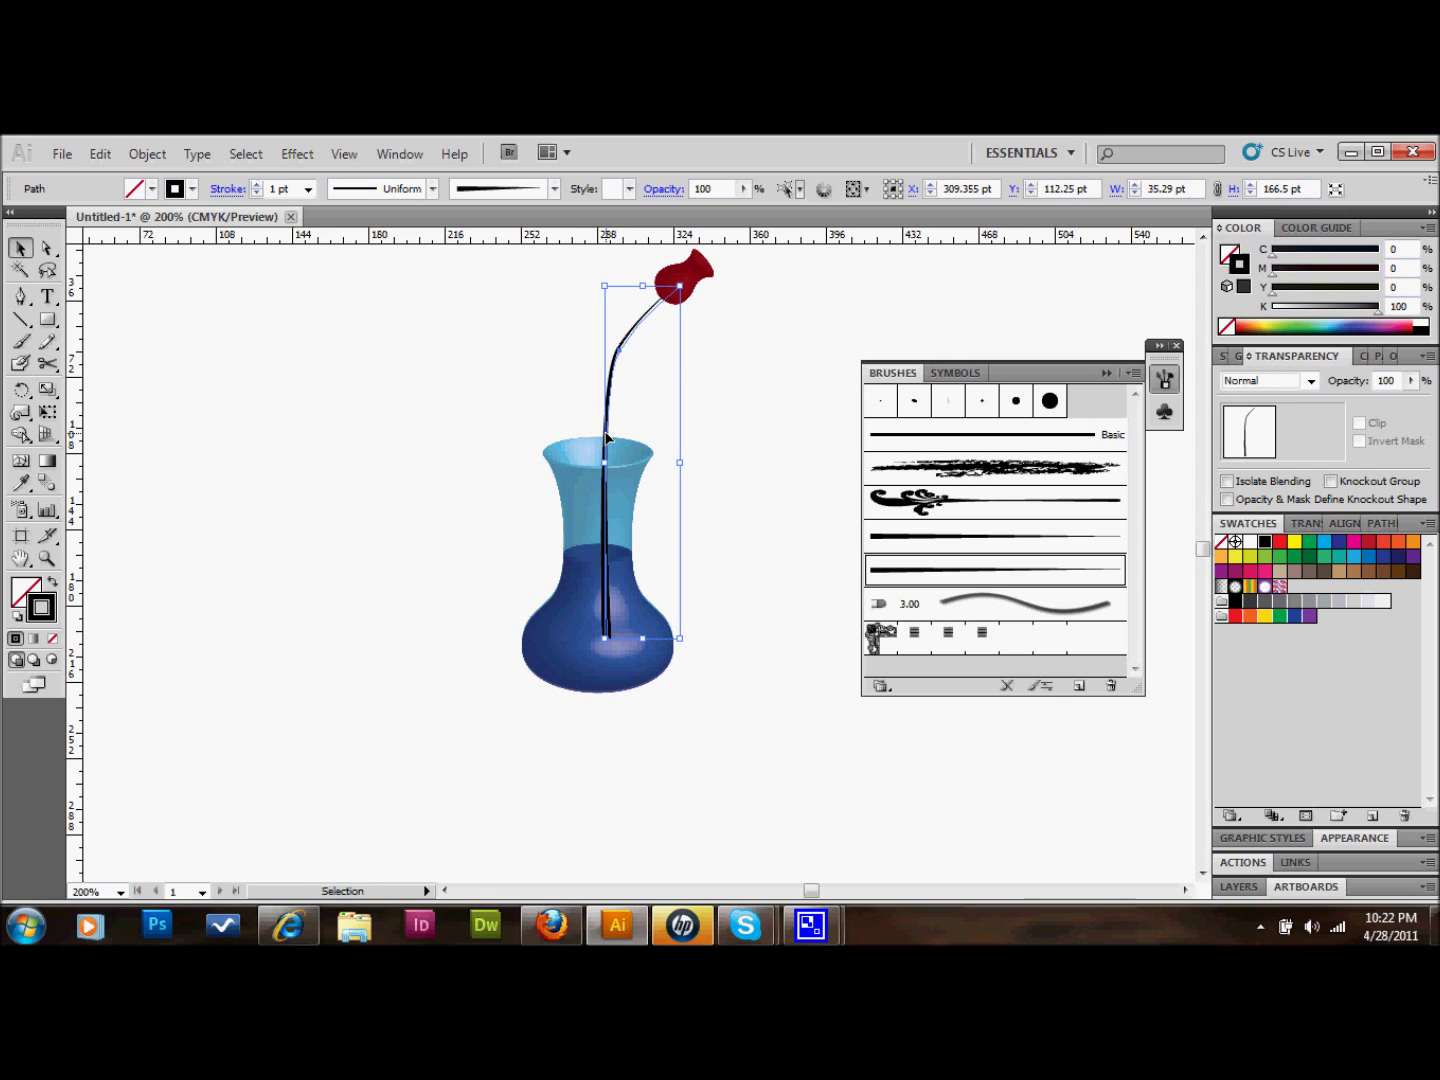
pyautogui.press('a')
pyautogui.hotkey('ctrl', 'c')
pyautogui.hotkey('ctrl', 'v')
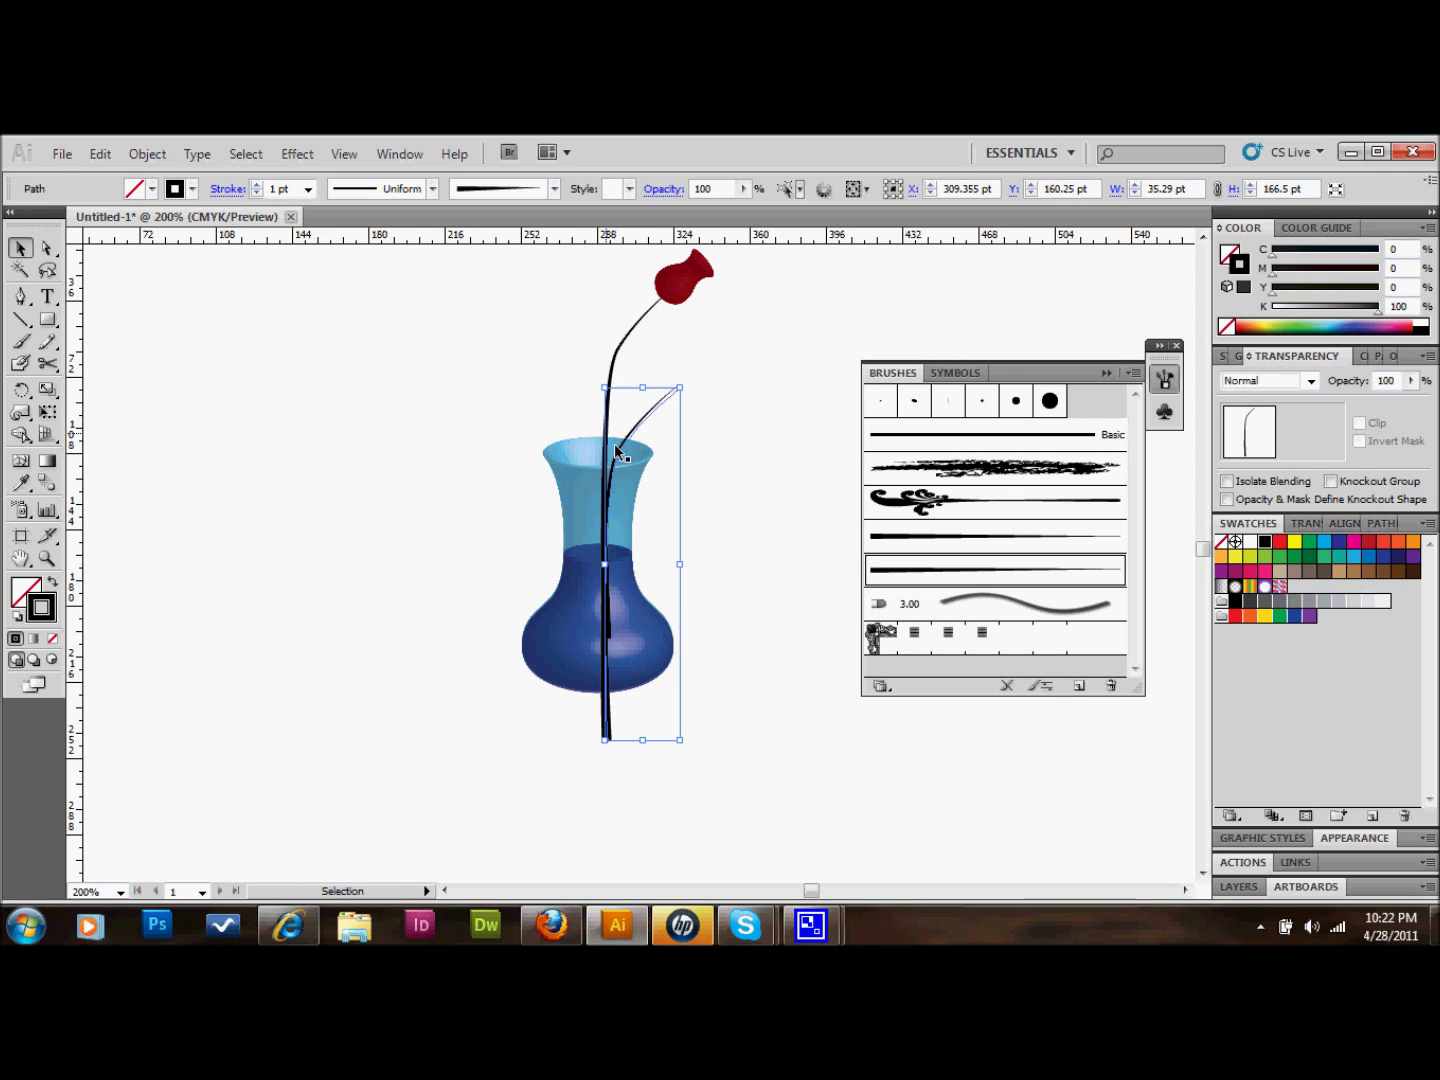
pyautogui.moveTo(612, 474); pyautogui.dragTo(401, 462)
# - Send the original thin stem behind all other artwork with Object > Arrange > Send to Back
pyautogui.click(607, 448)
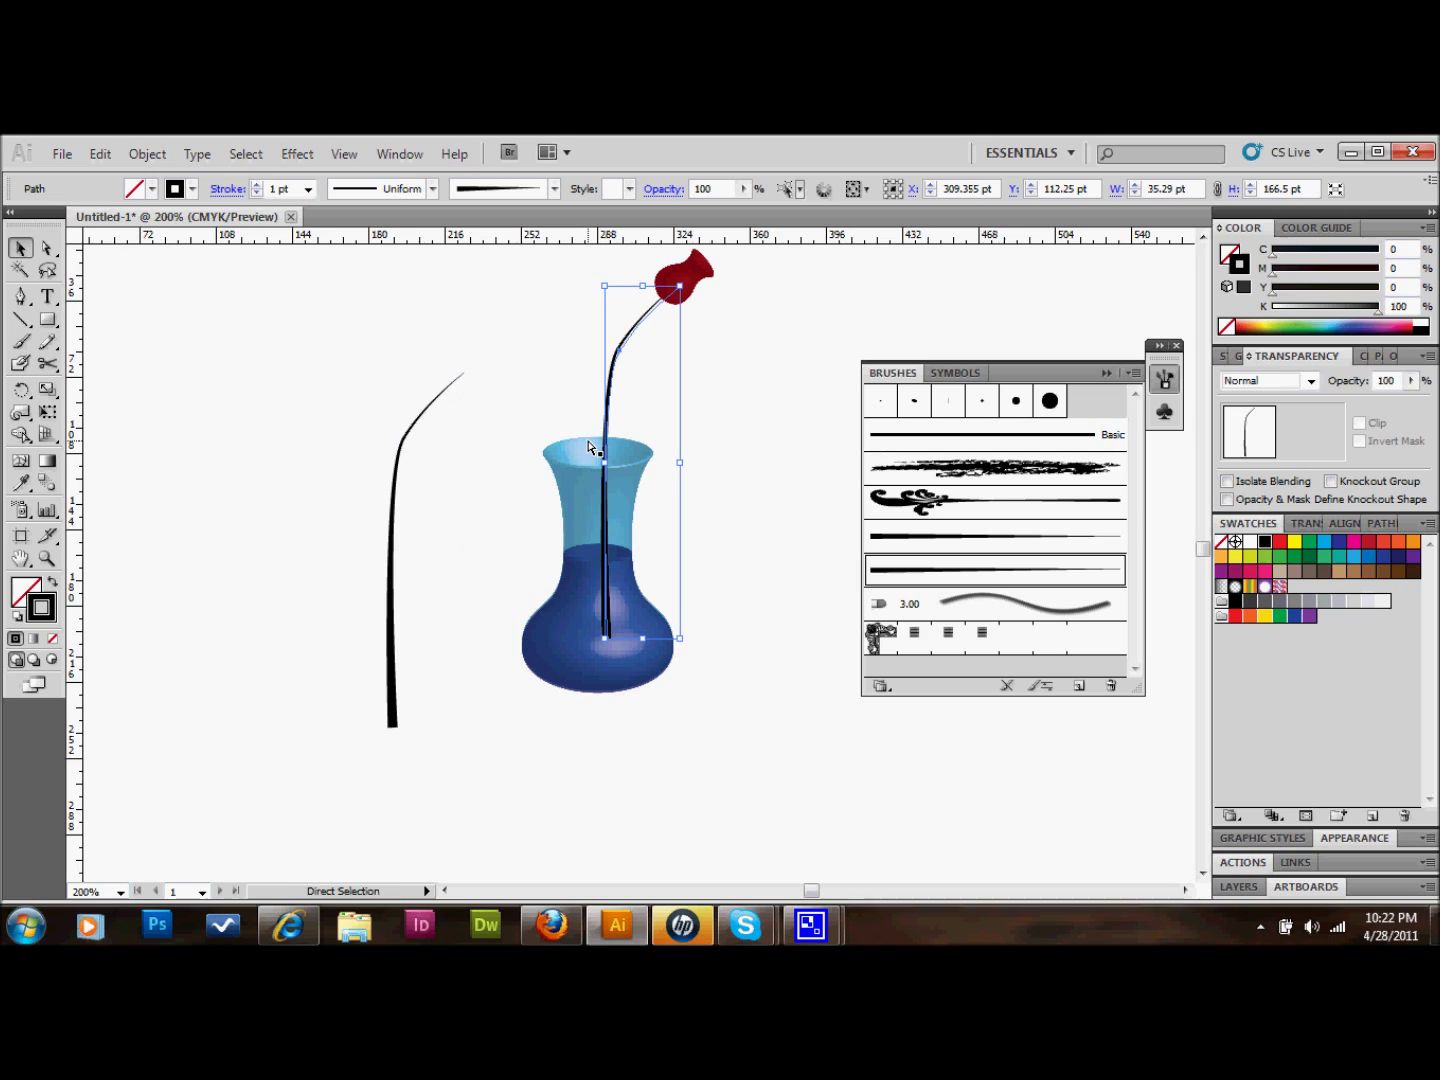
pyautogui.hotkey('ctrl', 'shift', 'b')
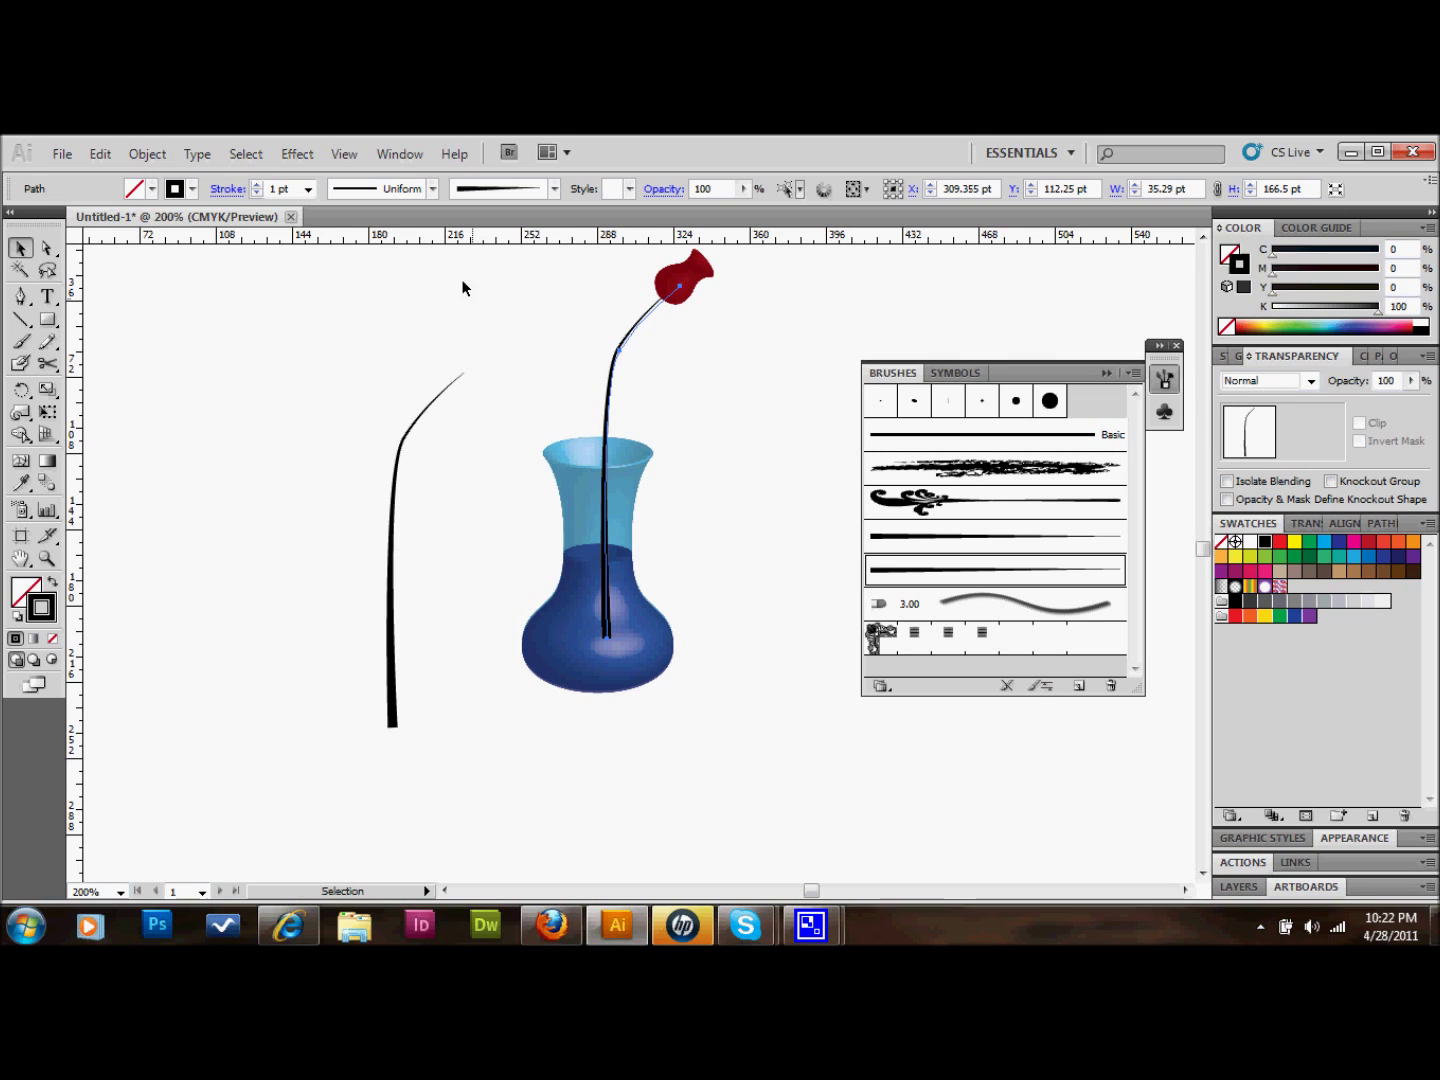
pyautogui.hotkey('ctrl', 'shift', 'b')
pyautogui.click(150, 156)
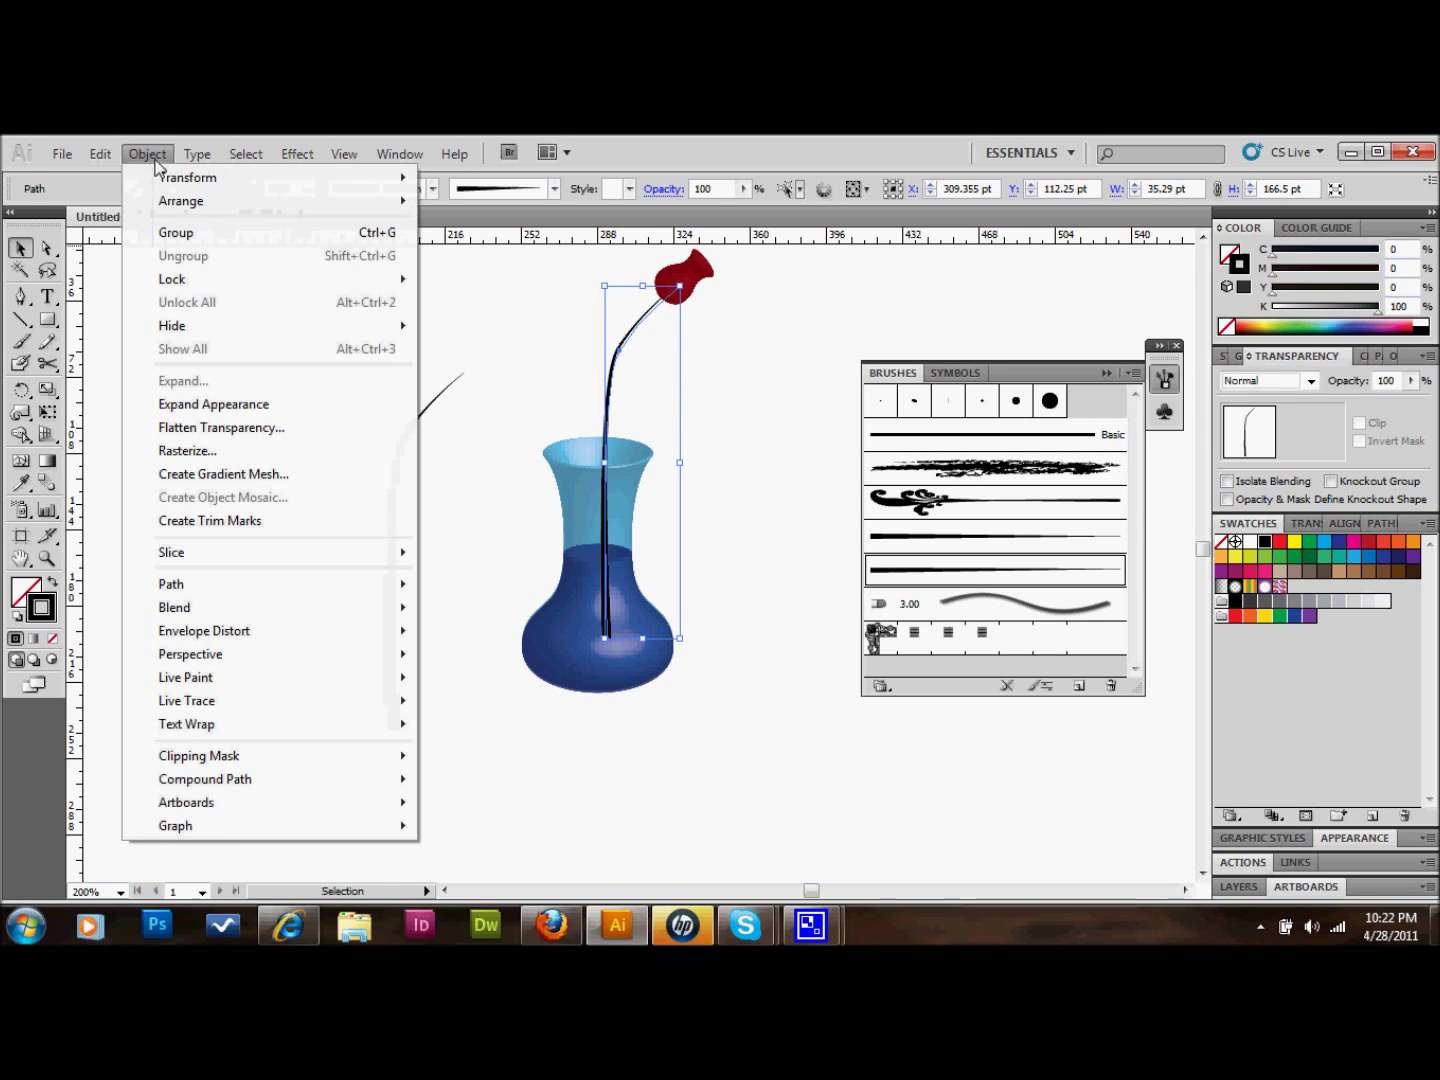
pyautogui.moveTo(288, 177)
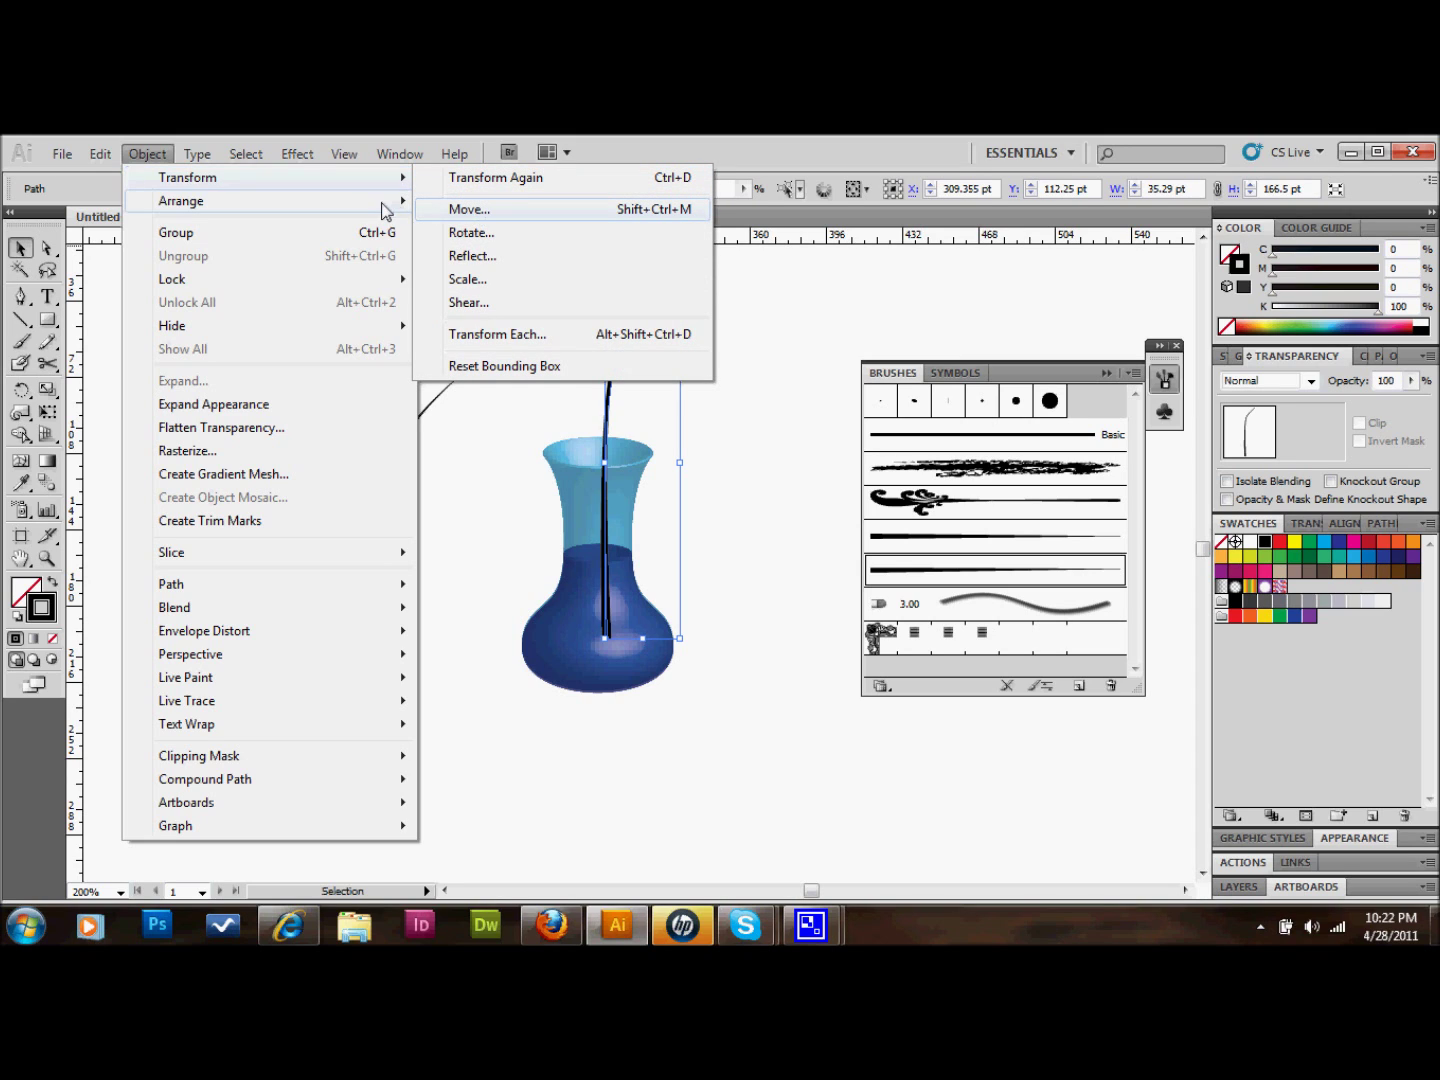
pyautogui.moveTo(377, 207)
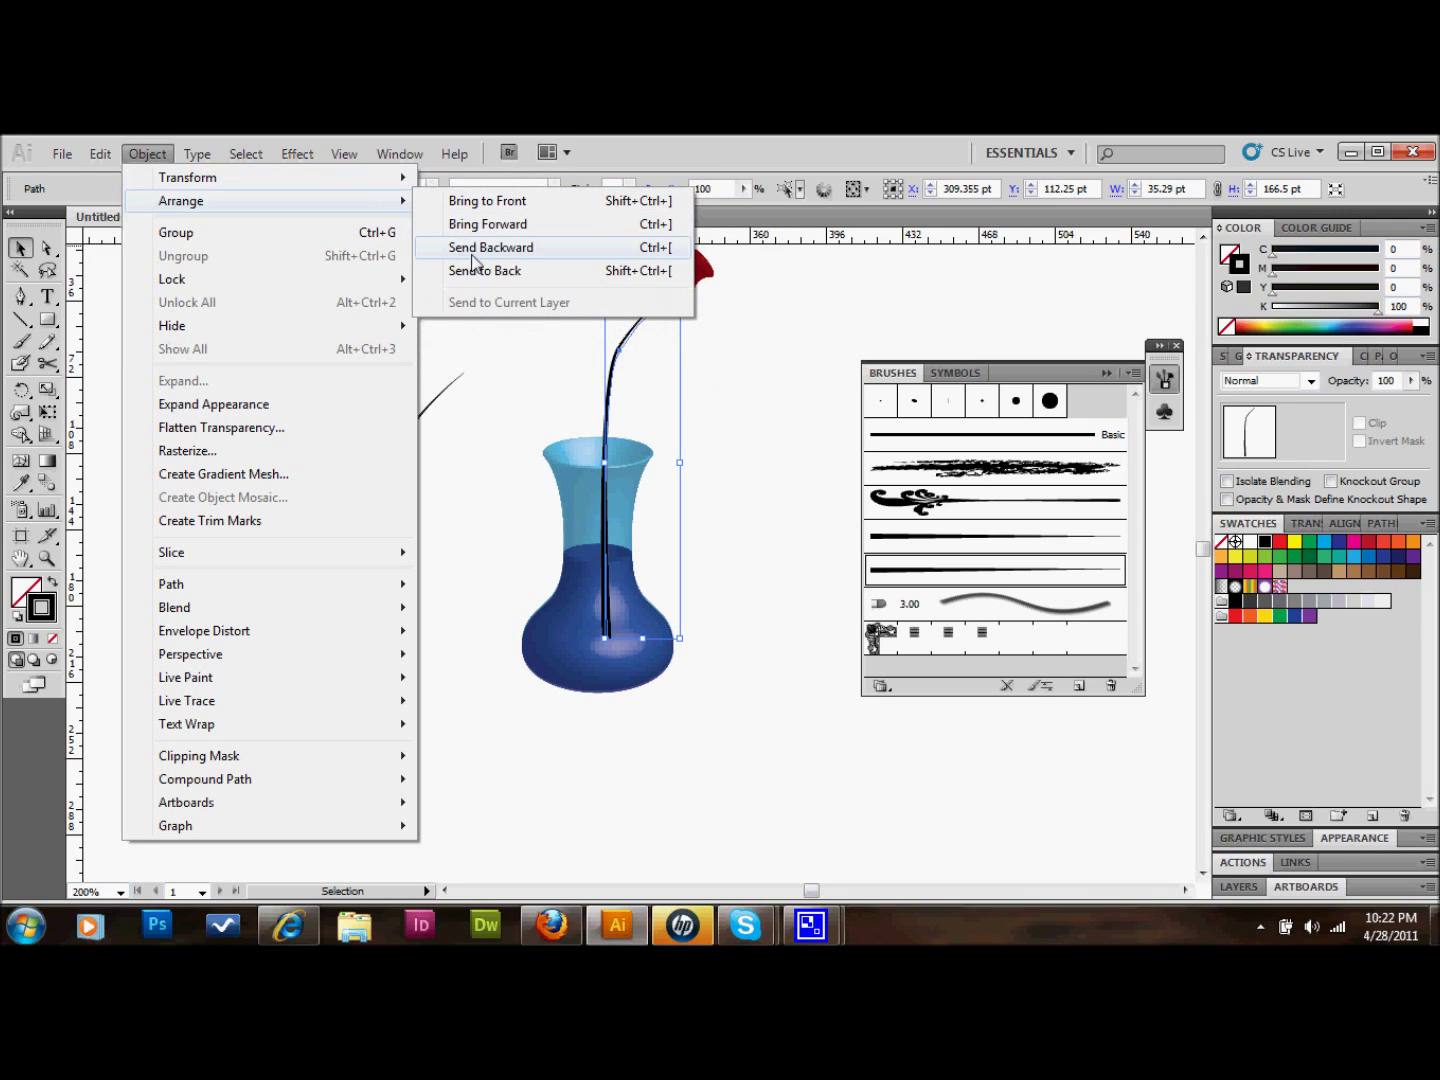
pyautogui.click(503, 272)
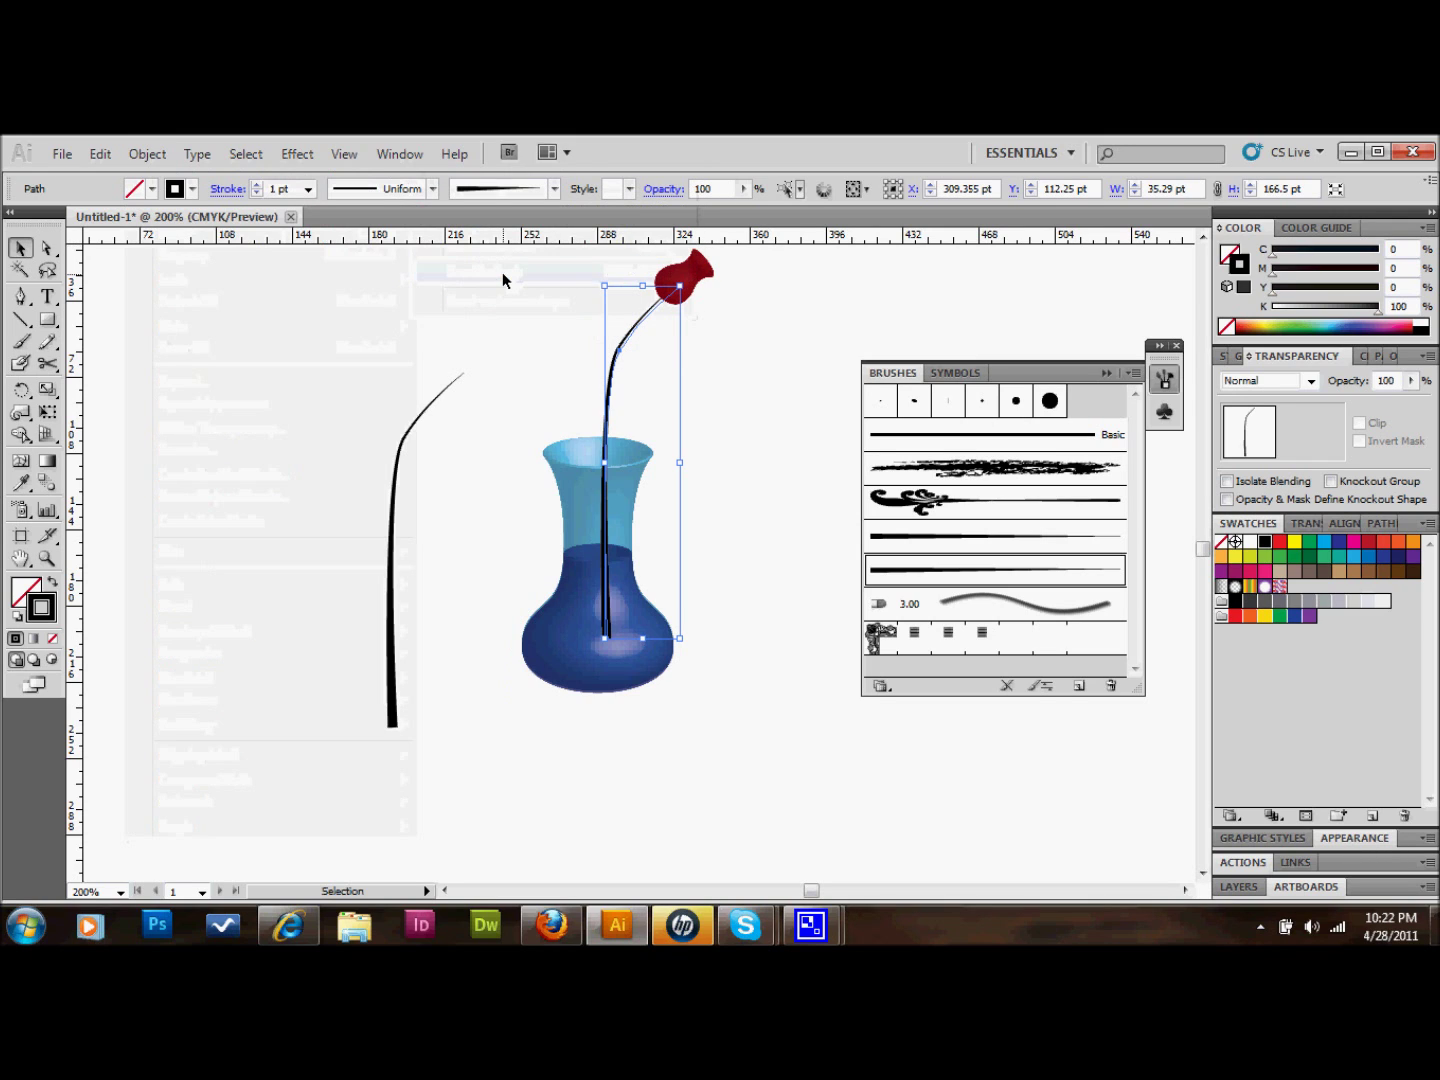
pyautogui.click(741, 463)
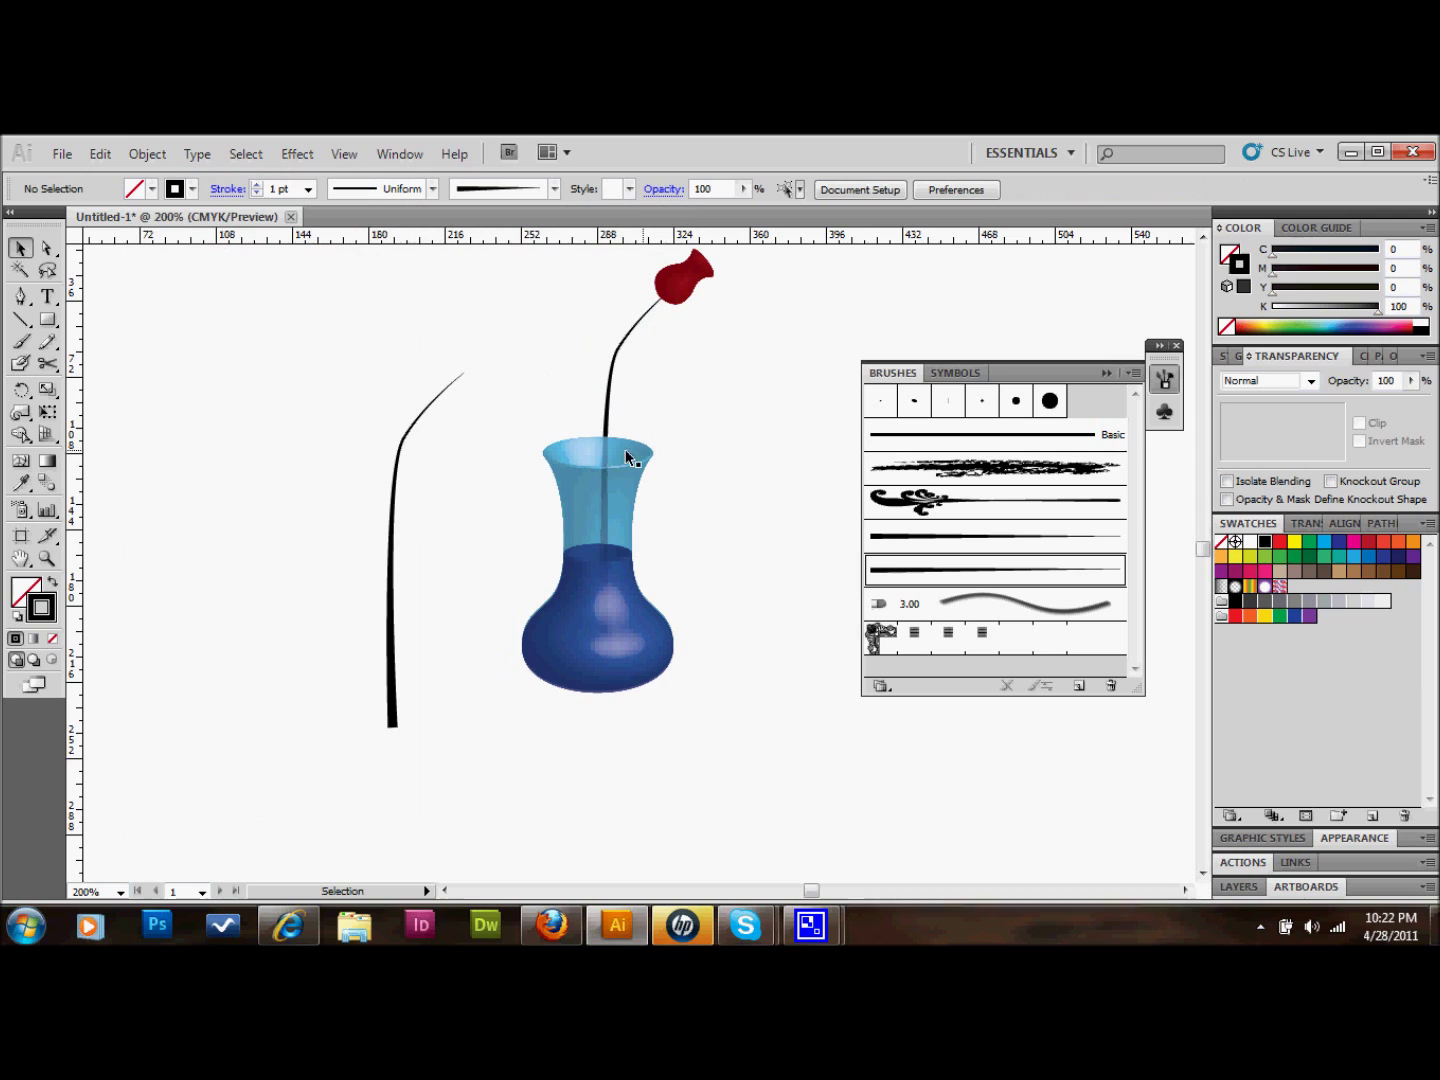
# - Expand the tapered stem copy's appearance and move it into the vase beneath the rose bud
pyautogui.moveTo(356, 519); pyautogui.dragTo(400, 574)
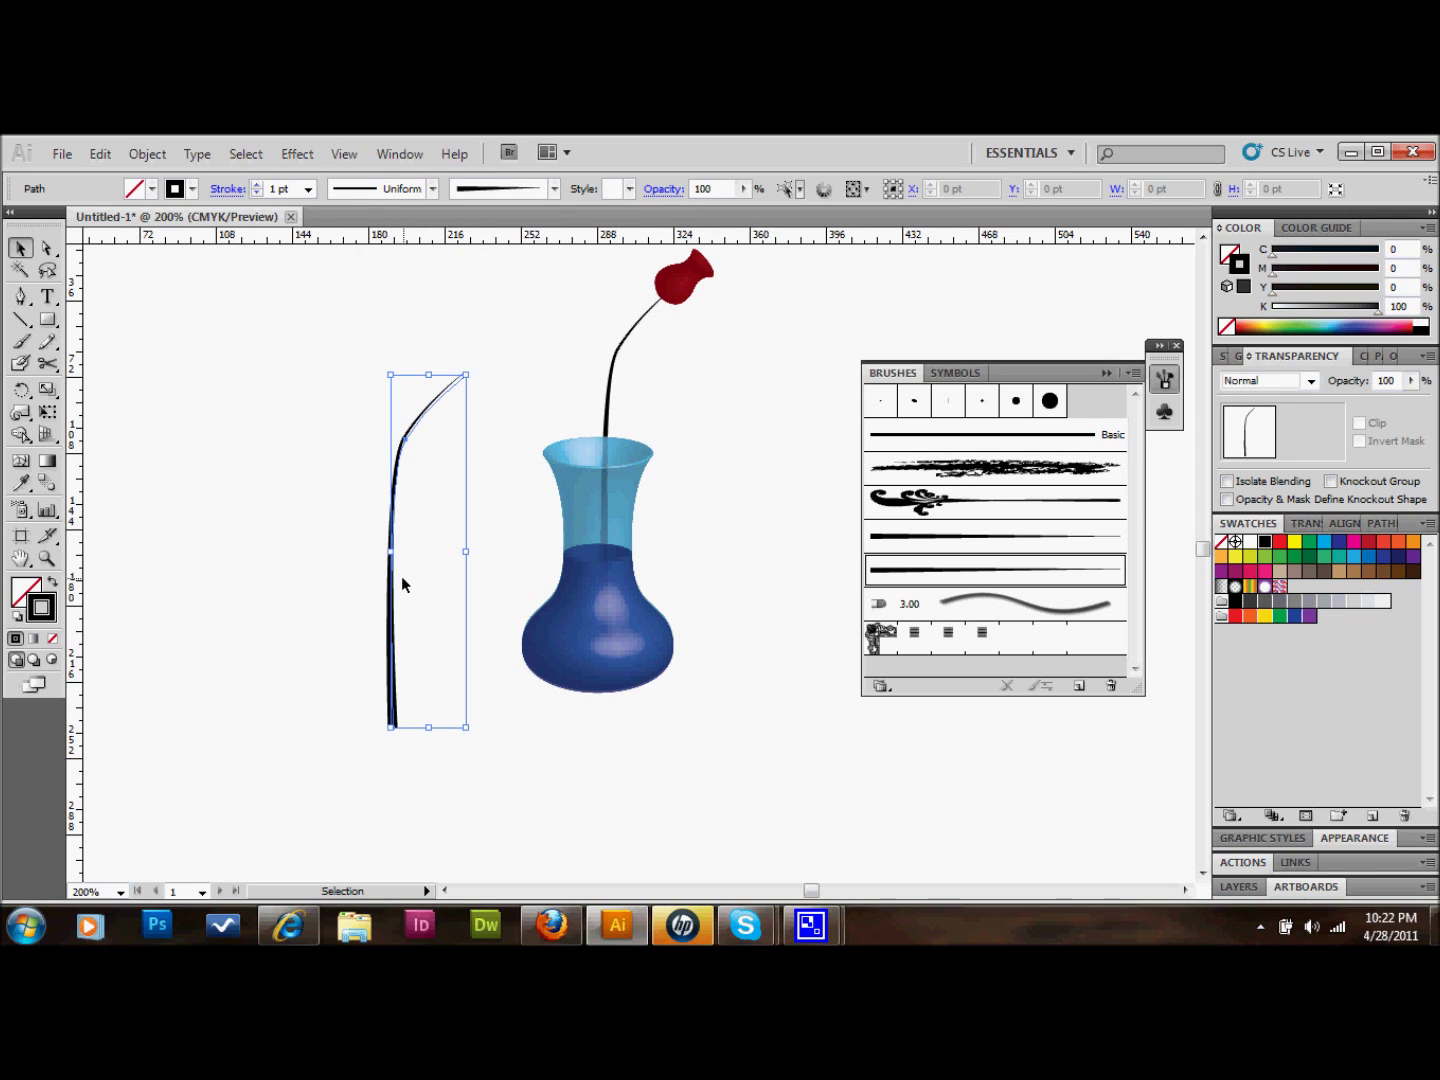
pyautogui.click(143, 155)
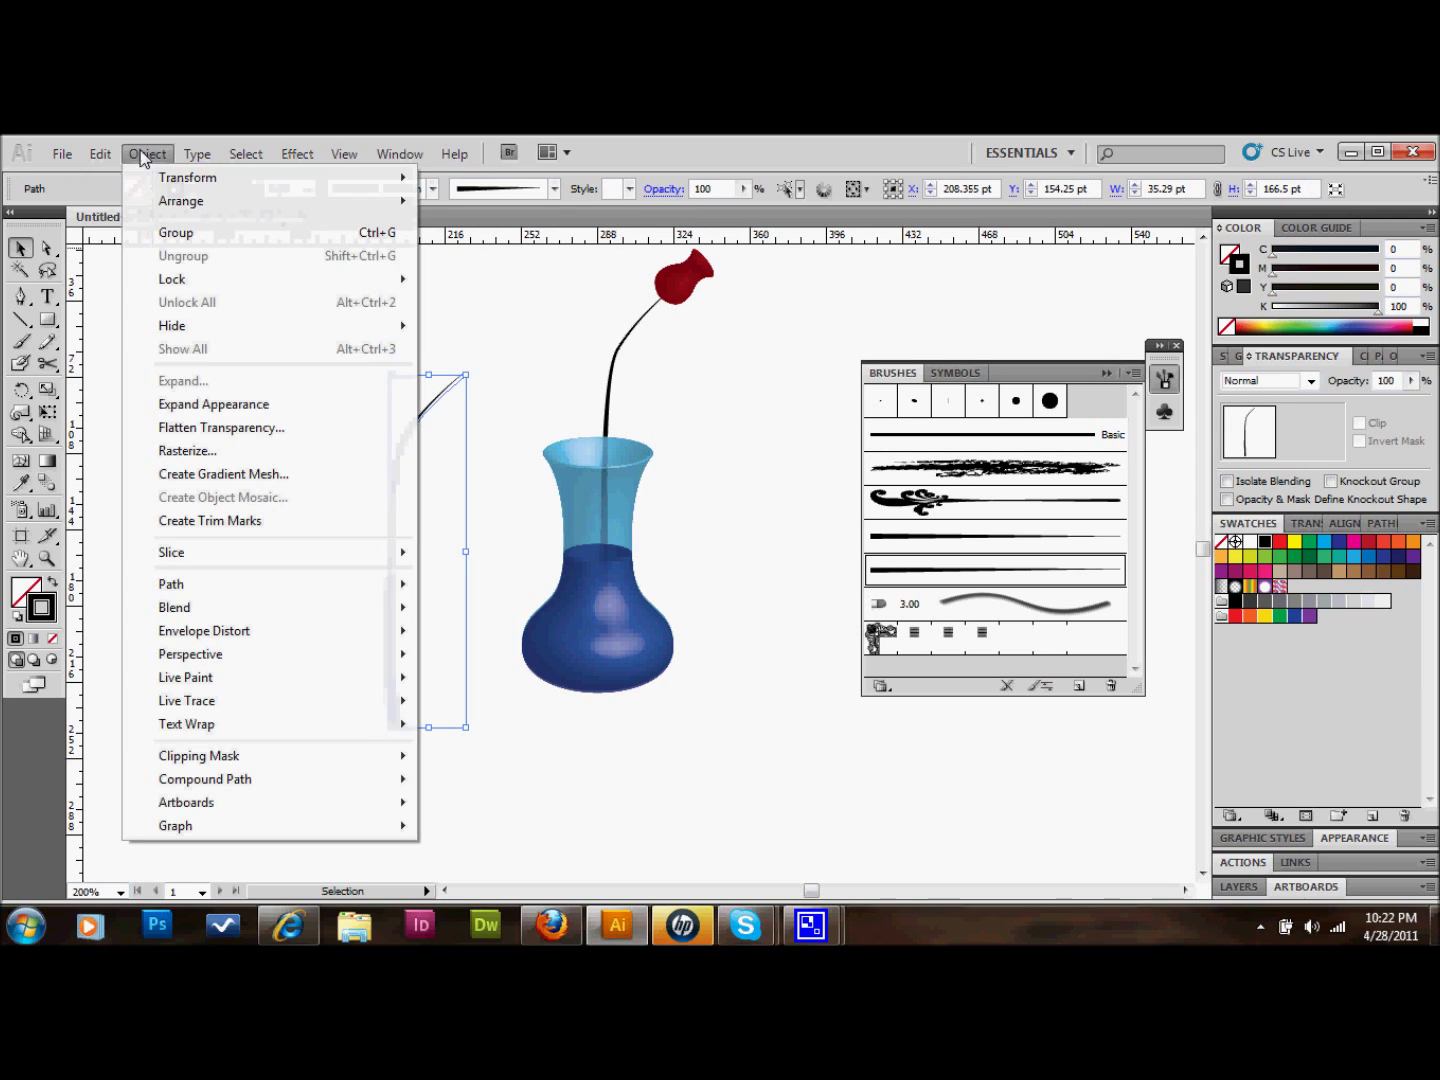
pyautogui.click(213, 406)
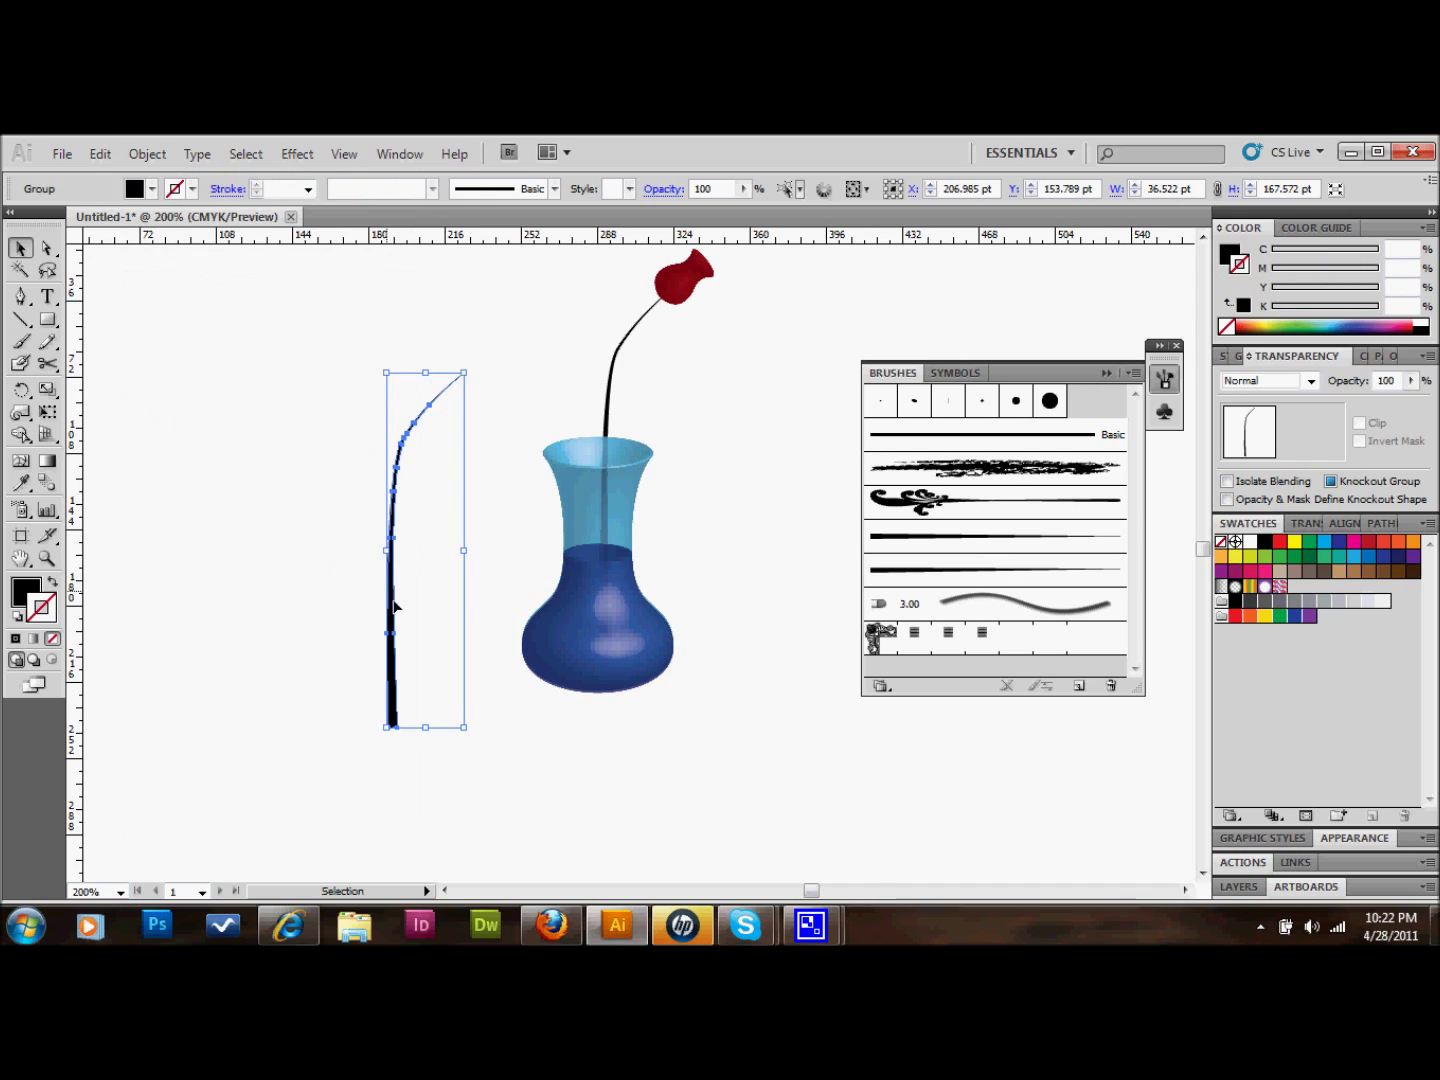
pyautogui.moveTo(396, 611); pyautogui.dragTo(605, 521)
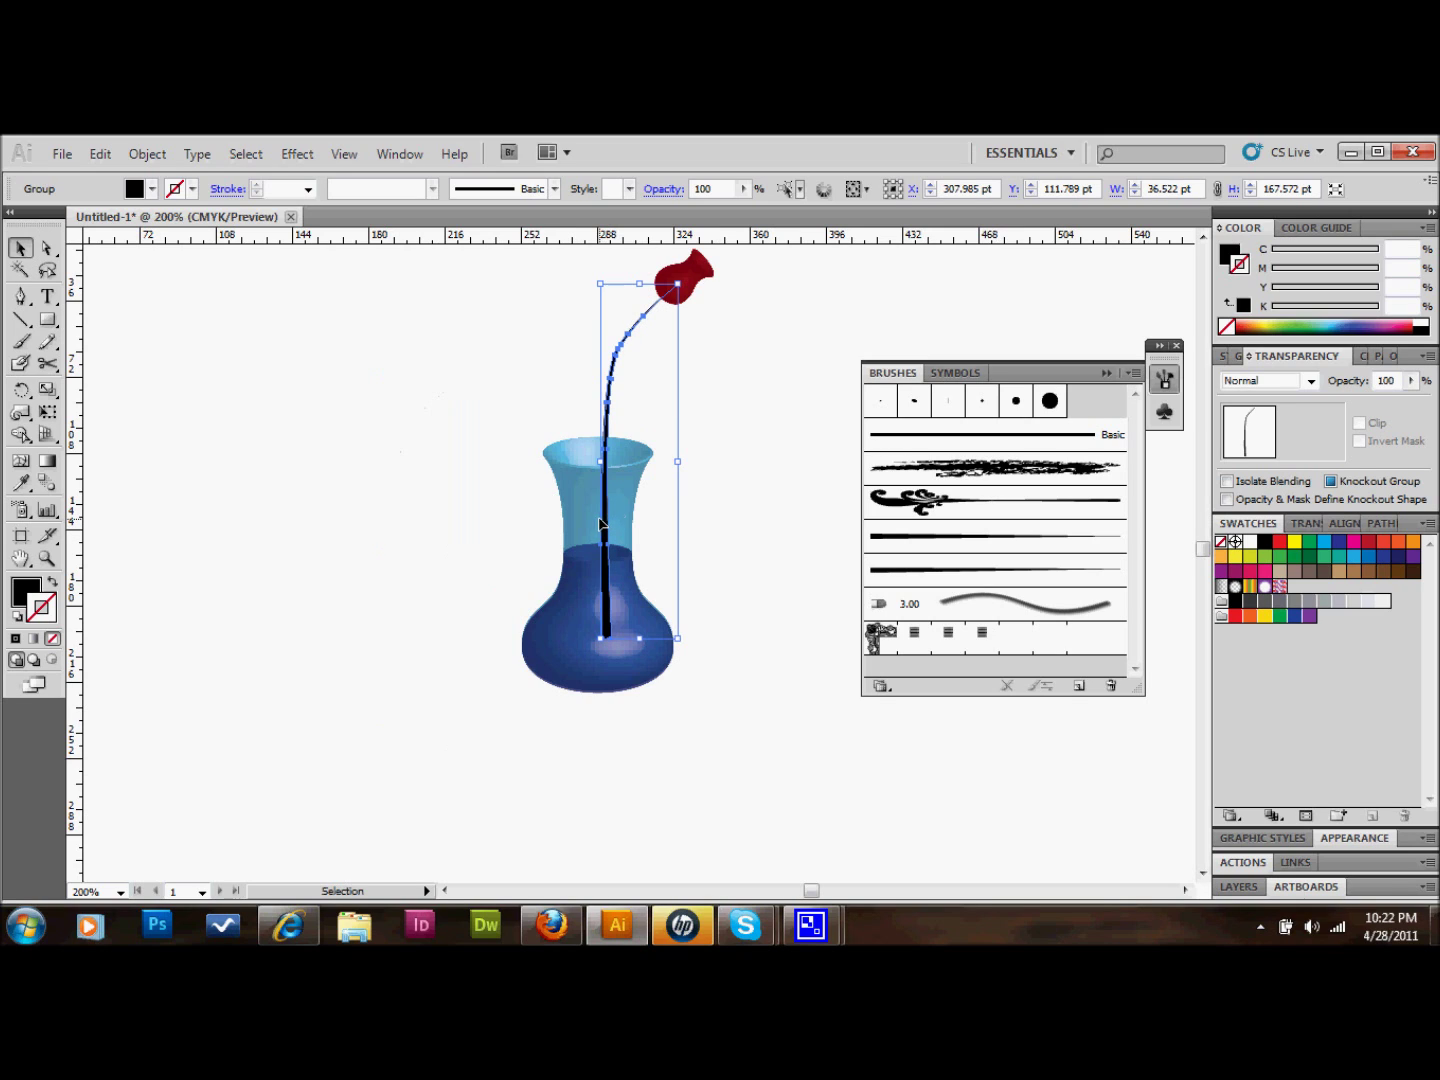
pyautogui.click(753, 461)
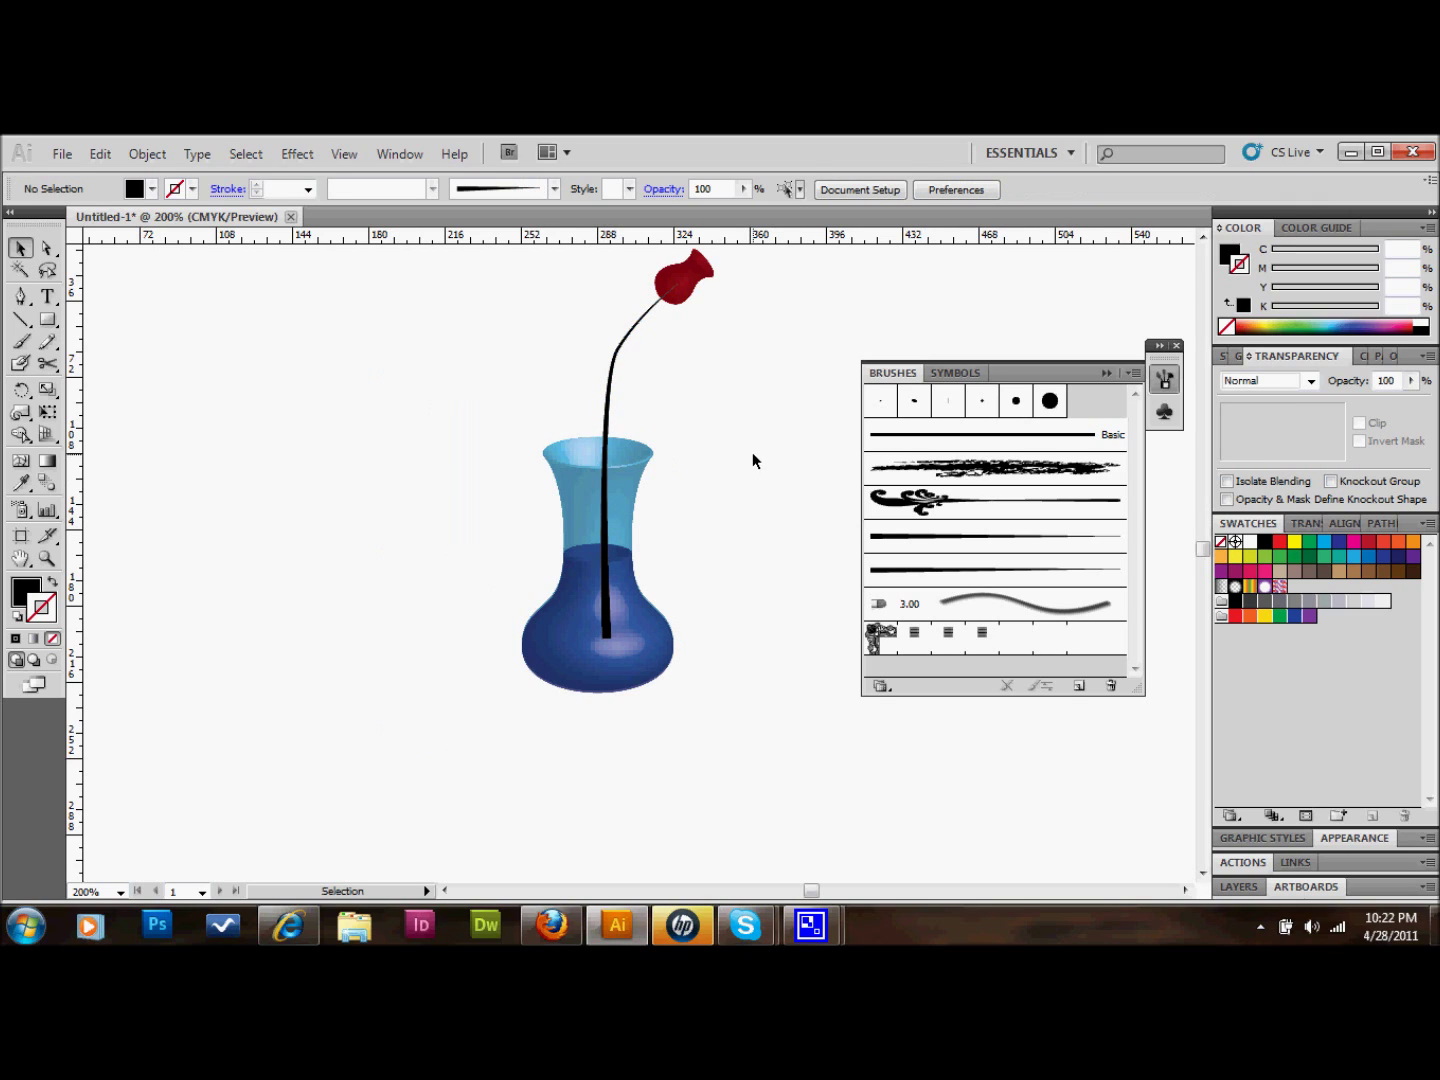
pyautogui.click(47, 559)
# - Zoom into the vase neck and cut the black stem at the rim with the Scissors tool
pyautogui.moveTo(506, 364); pyautogui.dragTo(661, 499)
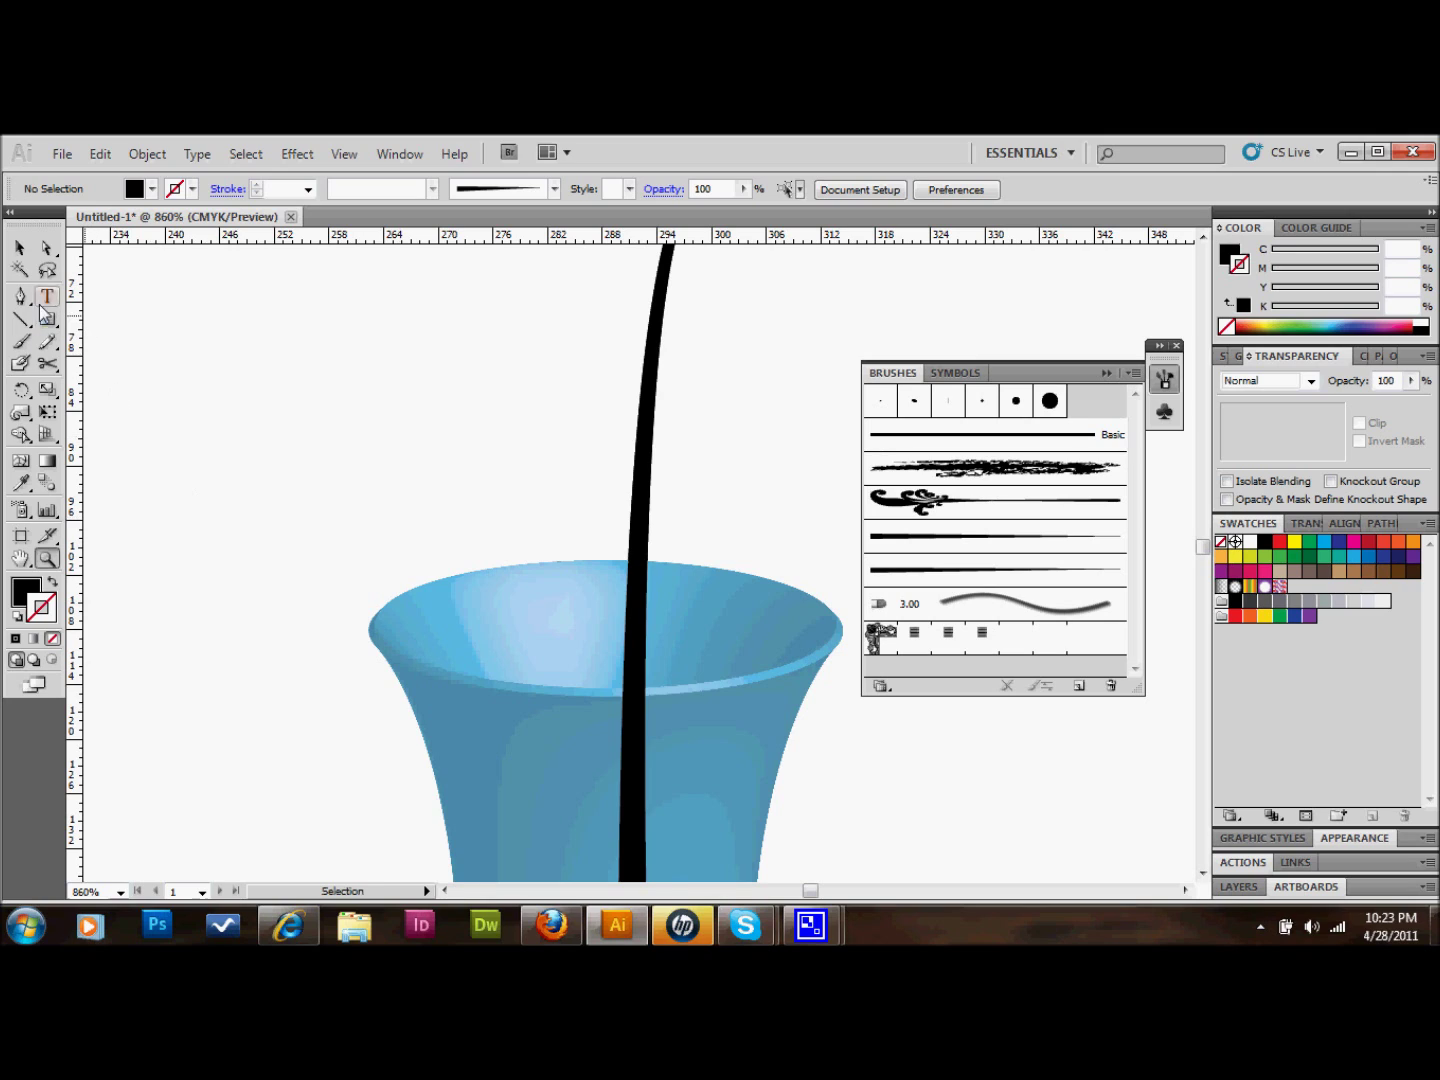
pyautogui.click(47, 364)
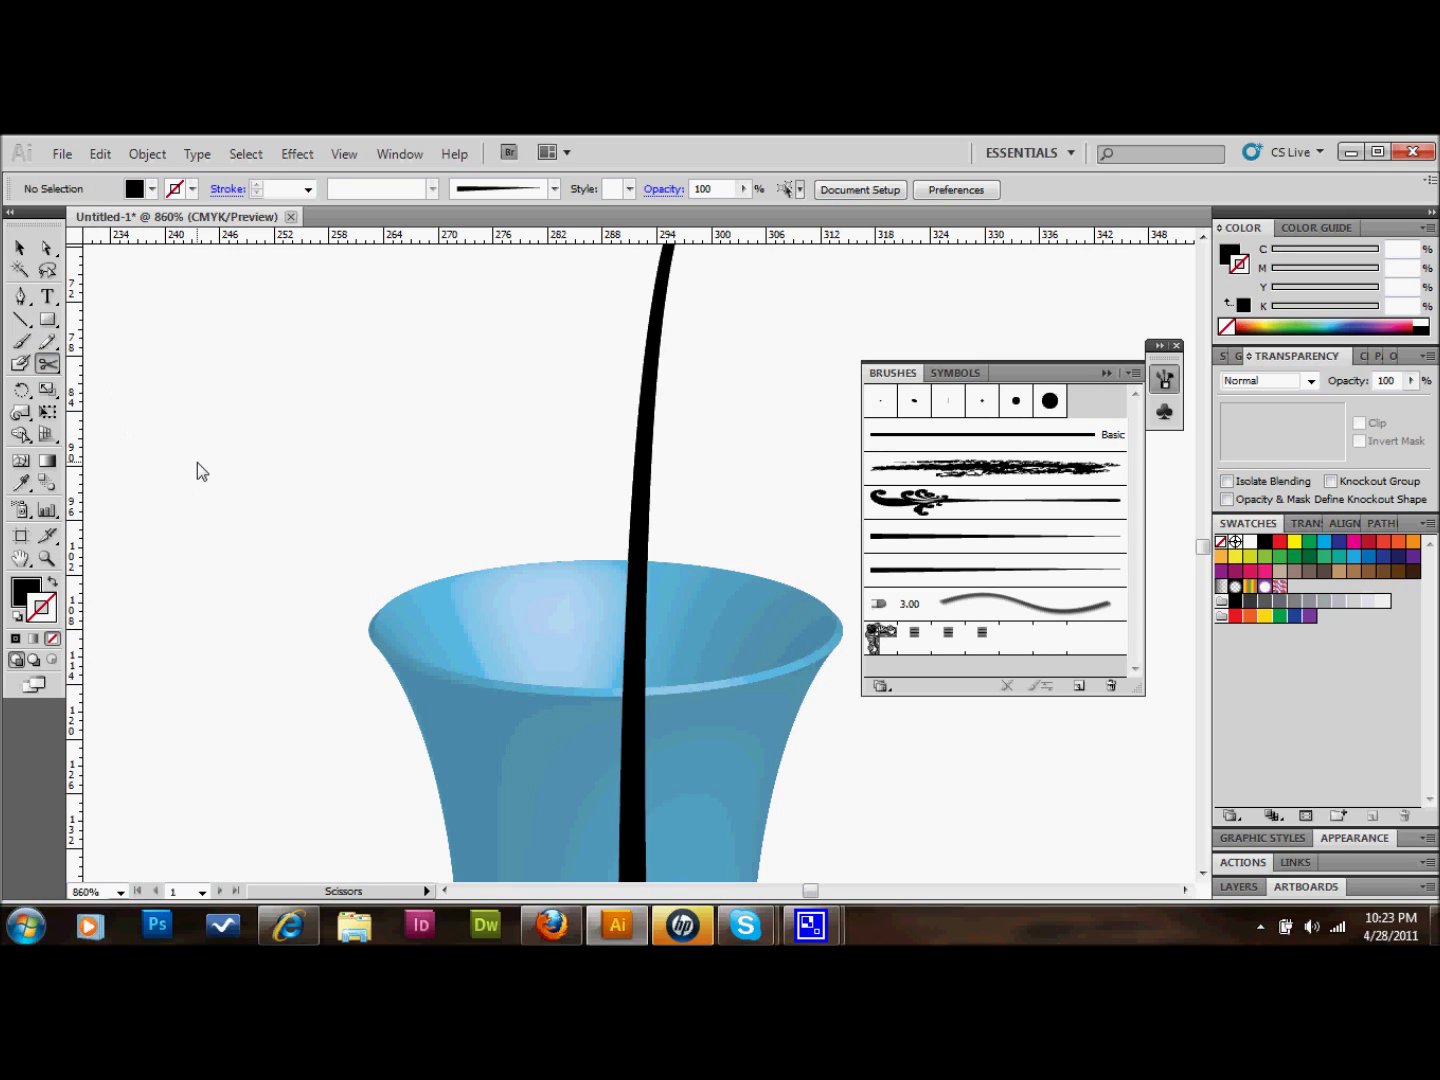
pyautogui.click(621, 688)
pyautogui.click(726, 585)
pyautogui.click(21, 251)
pyautogui.click(640, 701)
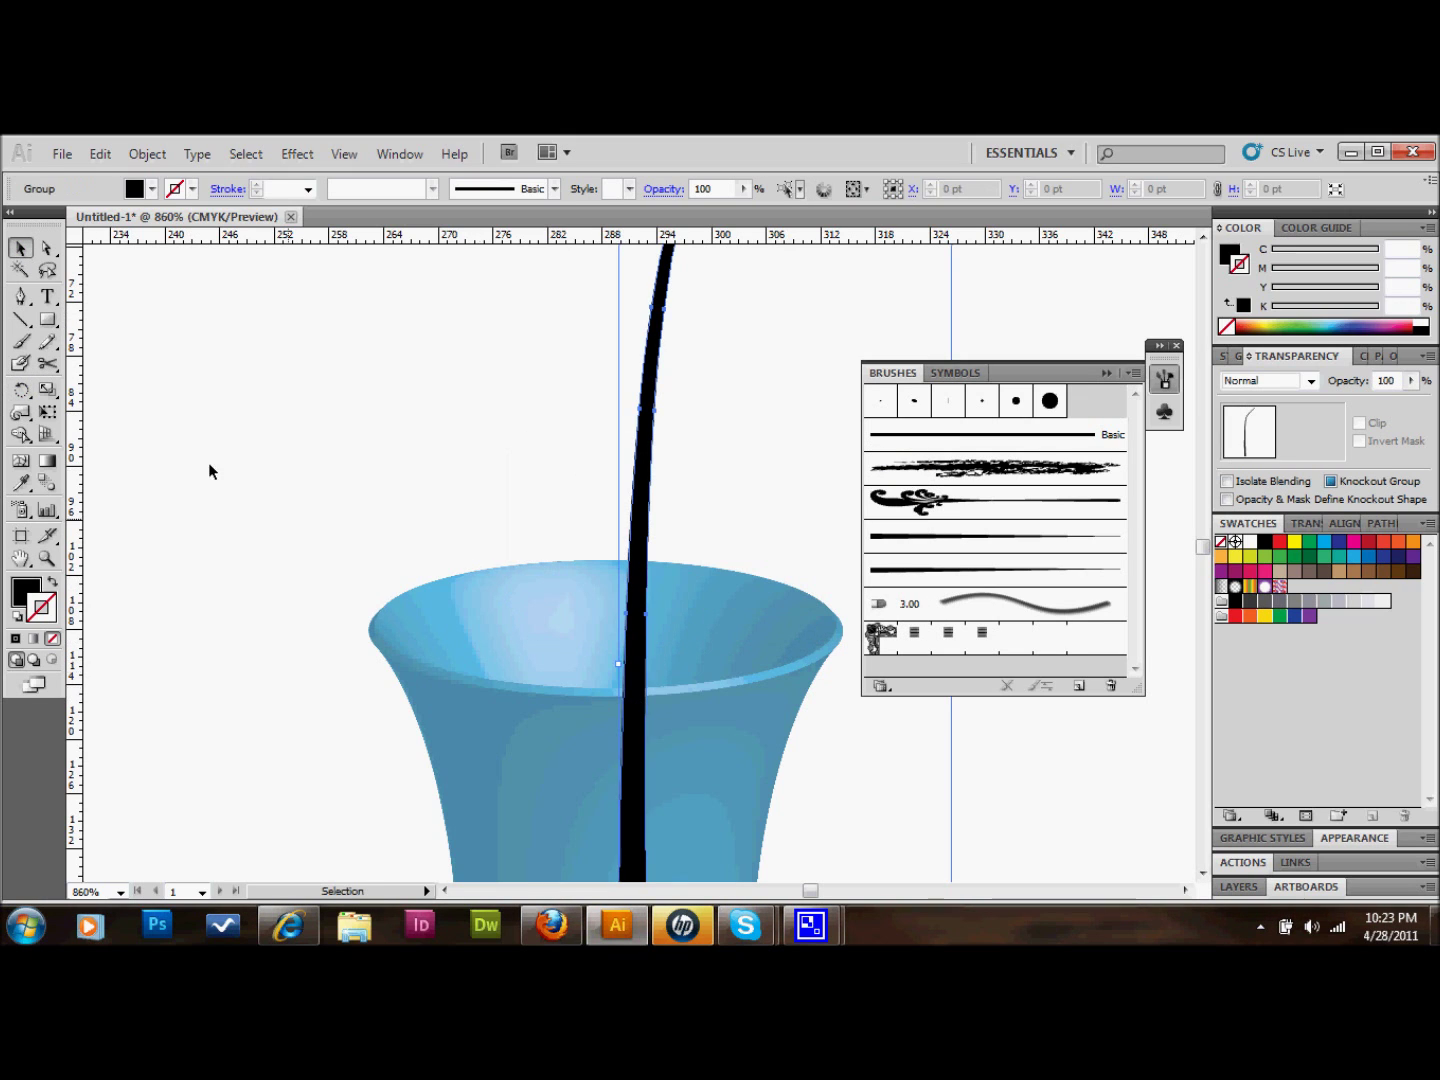
pyautogui.click(50, 365)
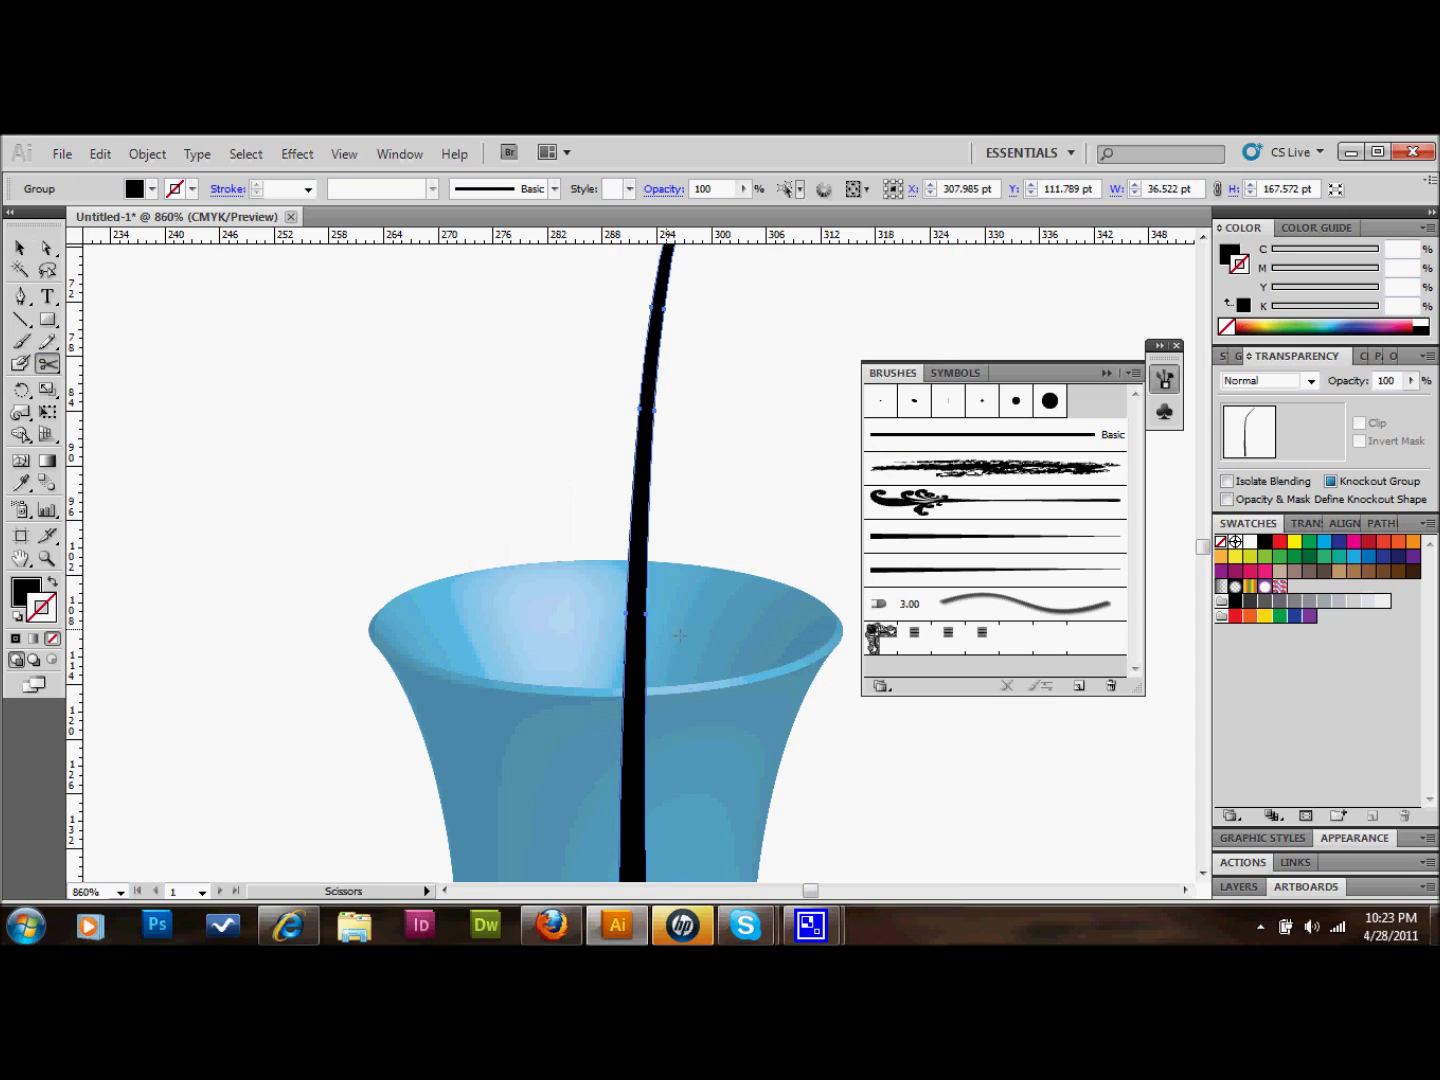
pyautogui.click(628, 689)
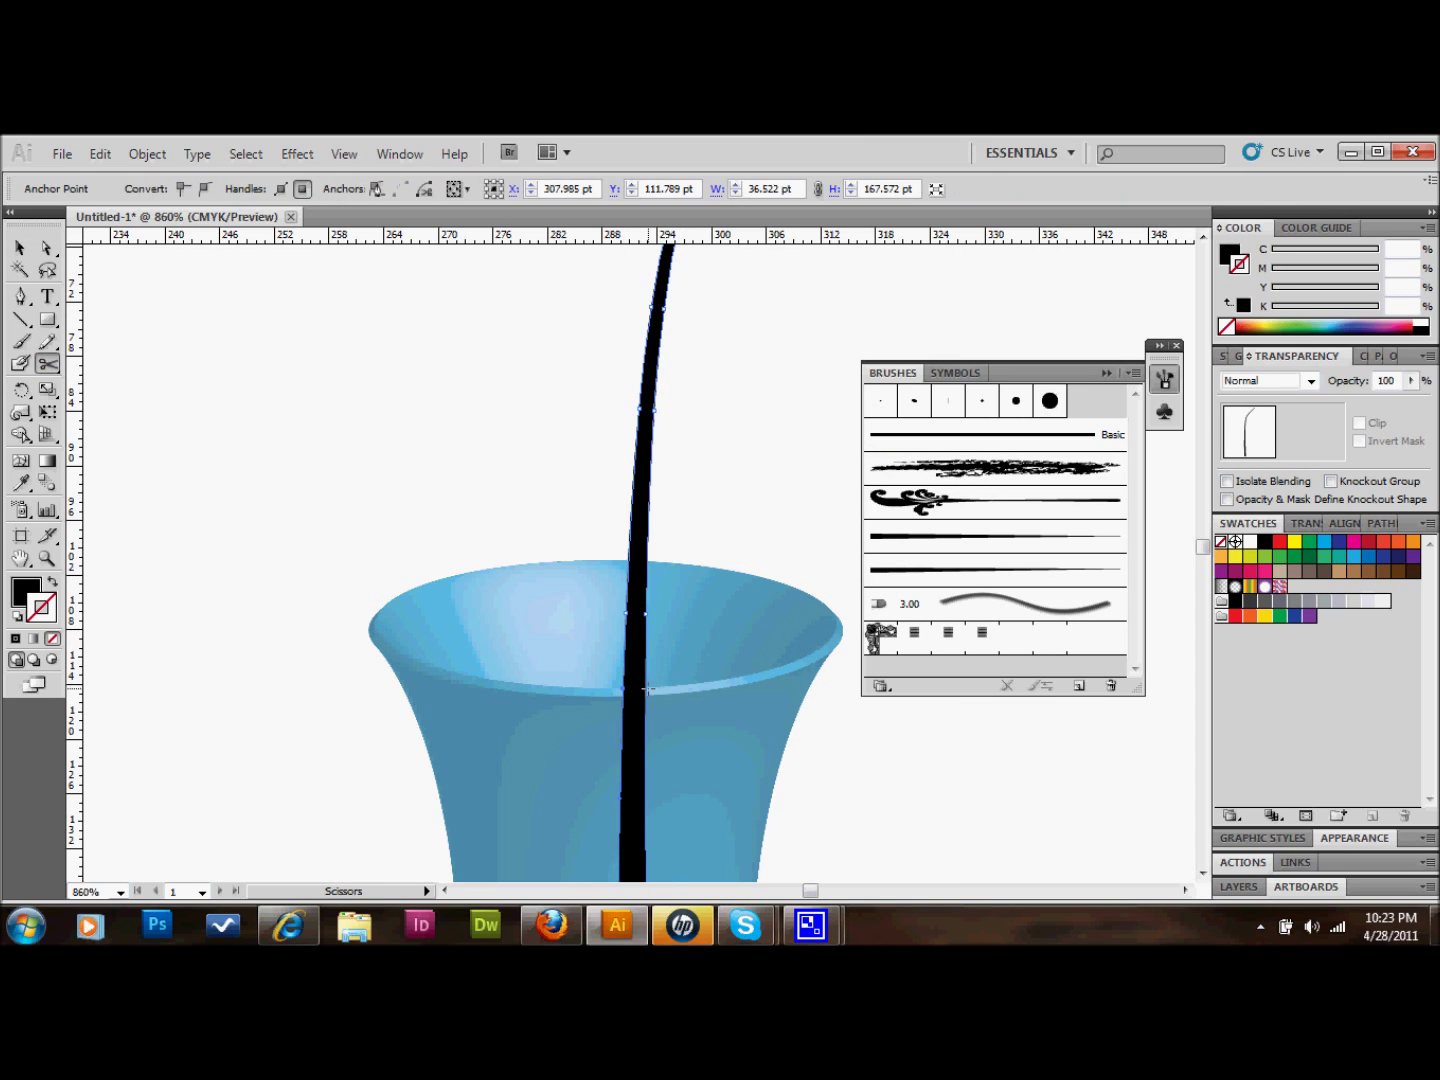
pyautogui.click(20, 248)
# - Send the stem piece below the rim behind the glass, deselect, and zoom to fit the artboard
pyautogui.click(523, 548)
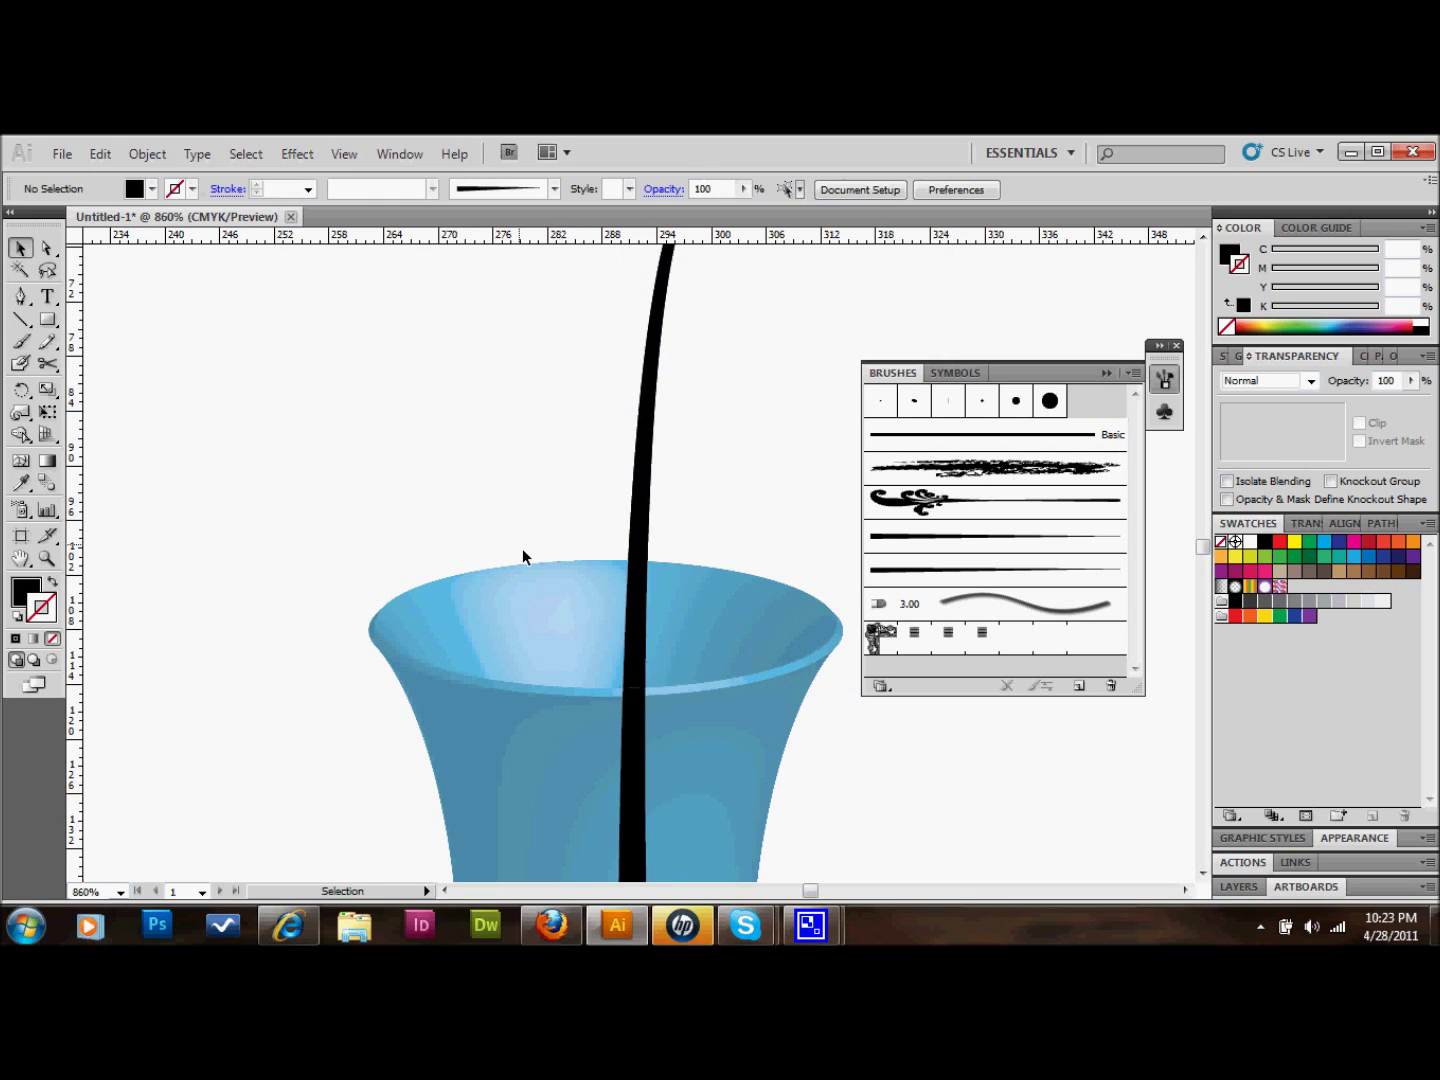
pyautogui.click(630, 745)
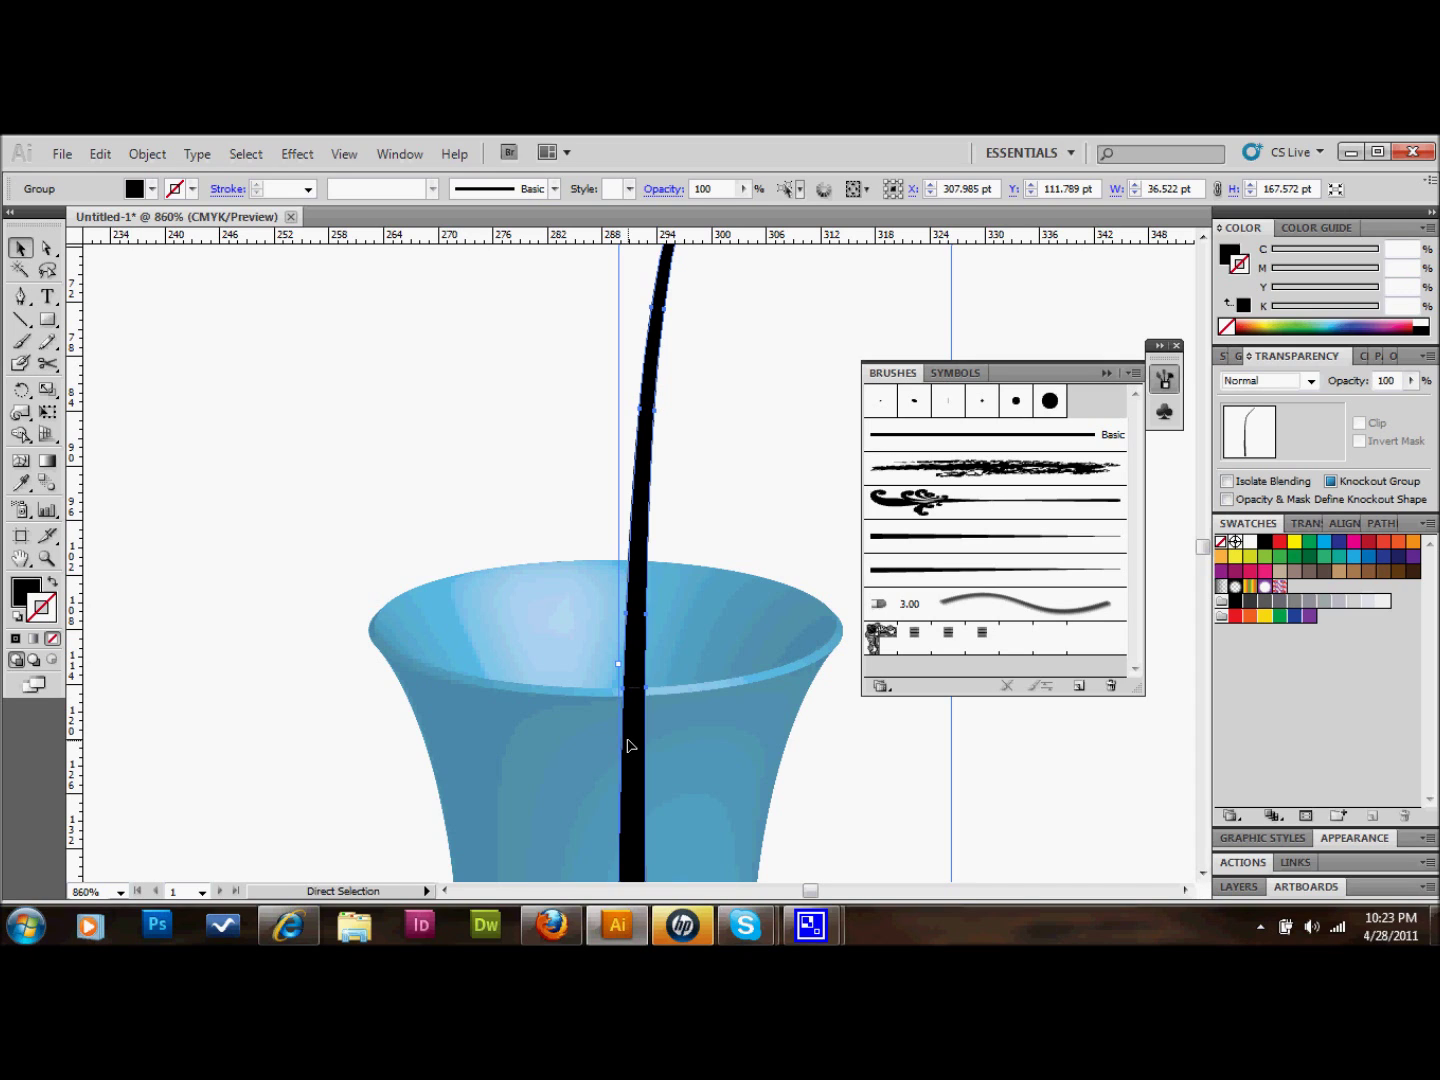
pyautogui.keyDown('ctrl'); pyautogui.click(626, 745); pyautogui.keyUp('ctrl')
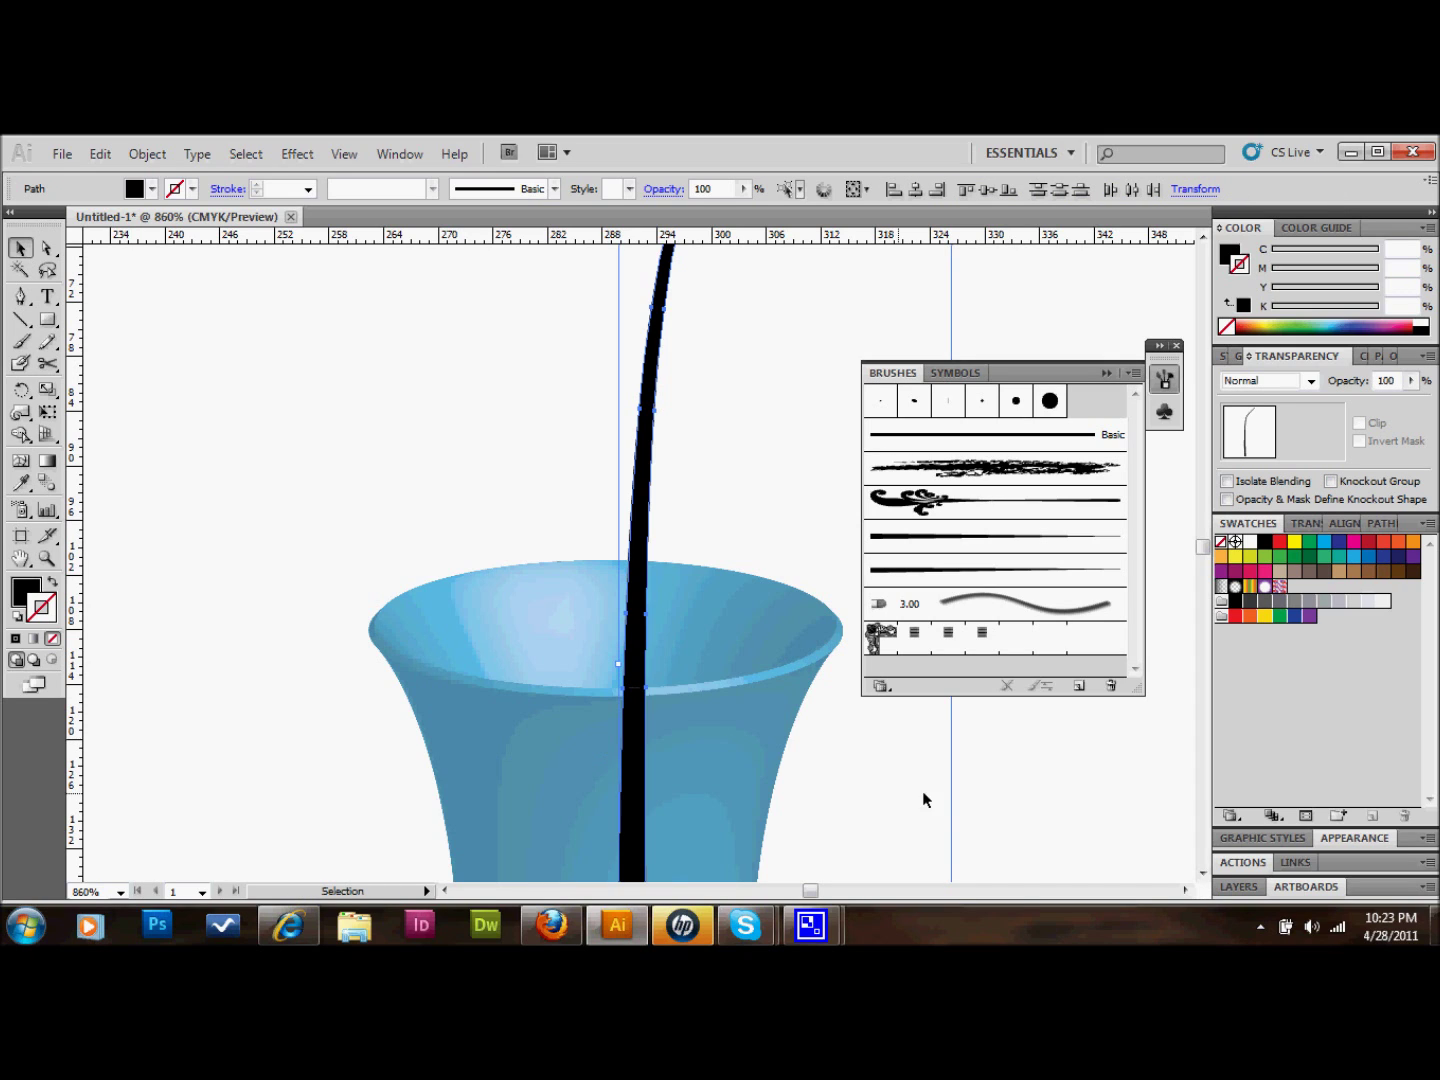
pyautogui.click(601, 810)
pyautogui.click(637, 788)
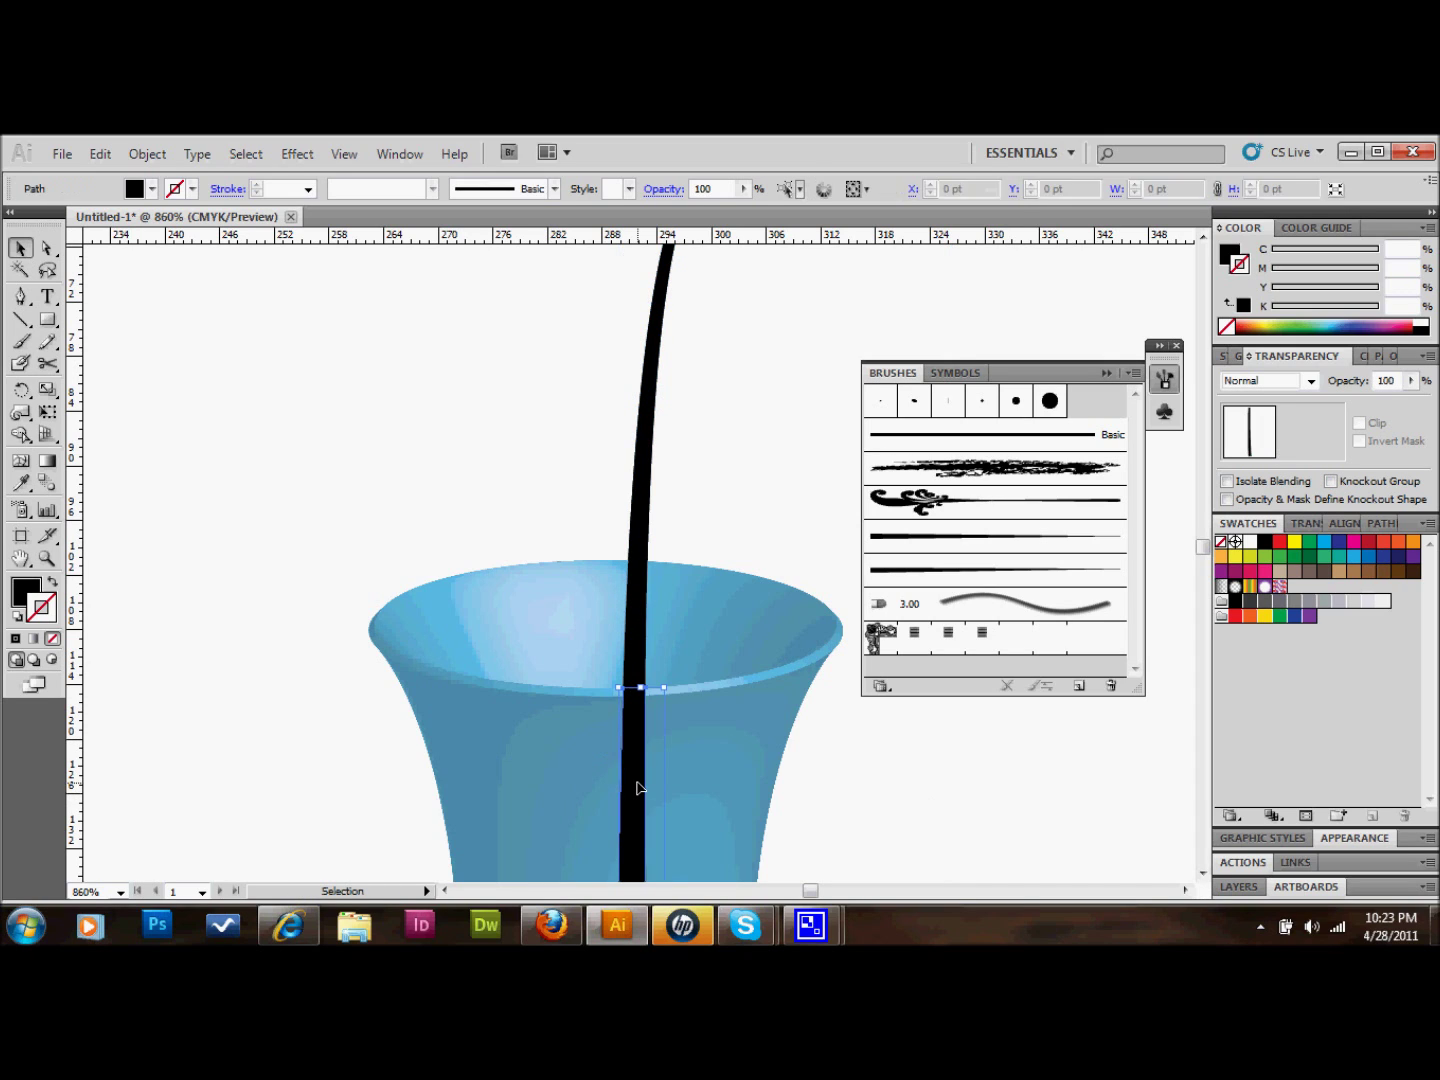
pyautogui.hotkey('ctrl', 'shift', '[')
pyautogui.hotkey('ctrl', 'shift', 'a')
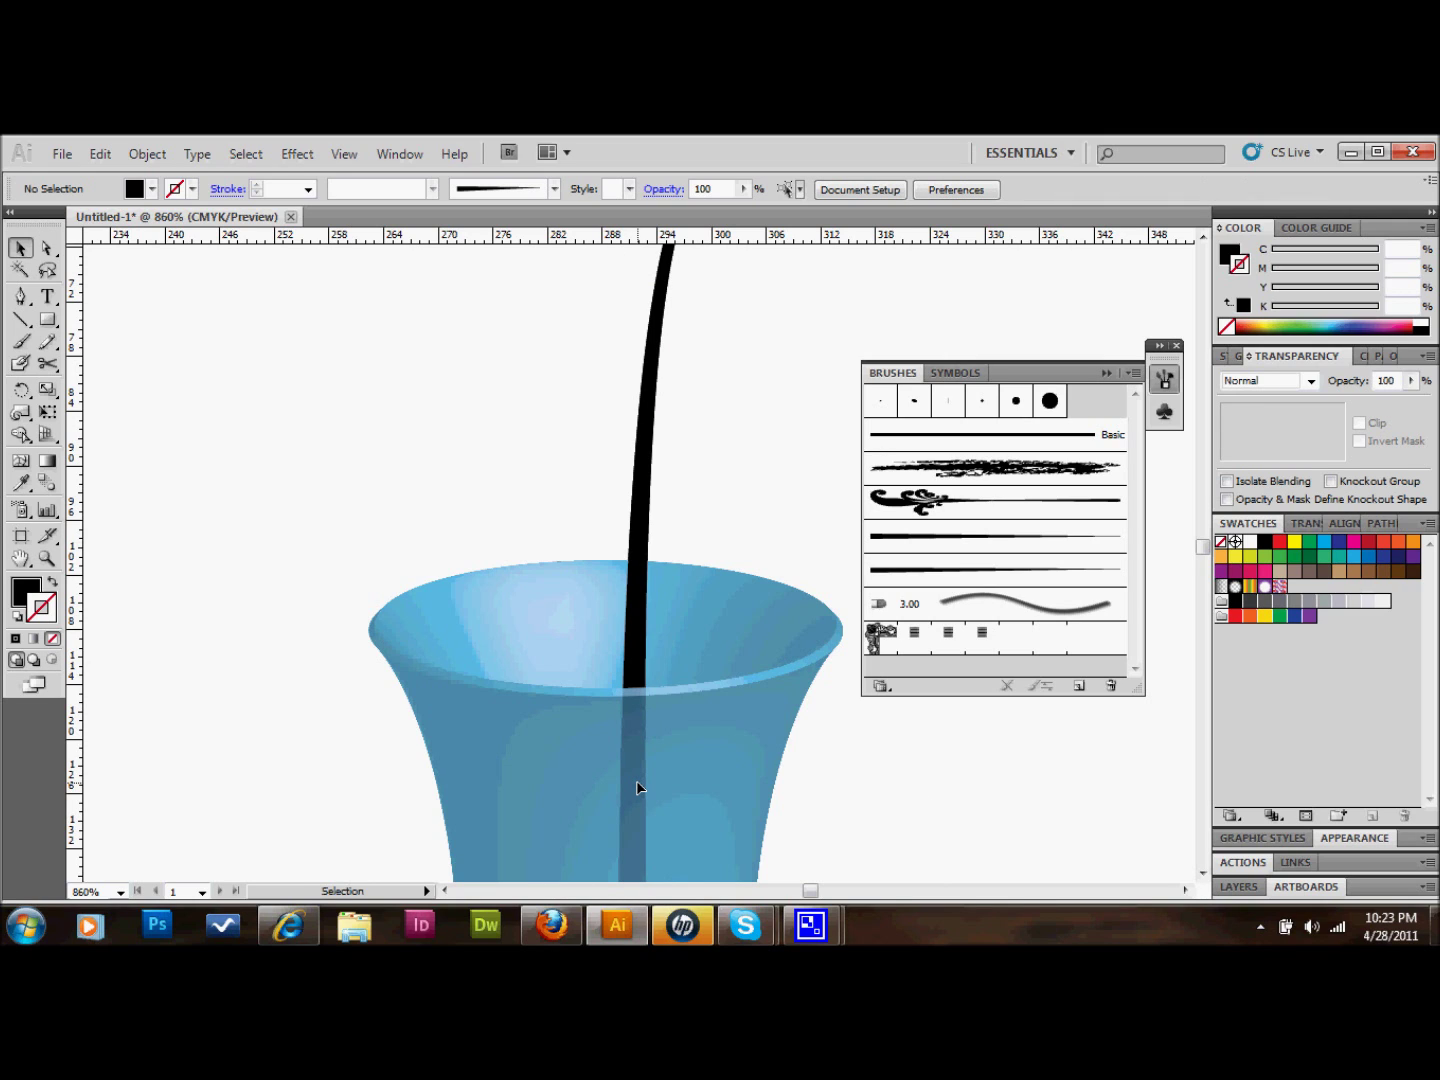
pyautogui.hotkey('ctrl', '0')
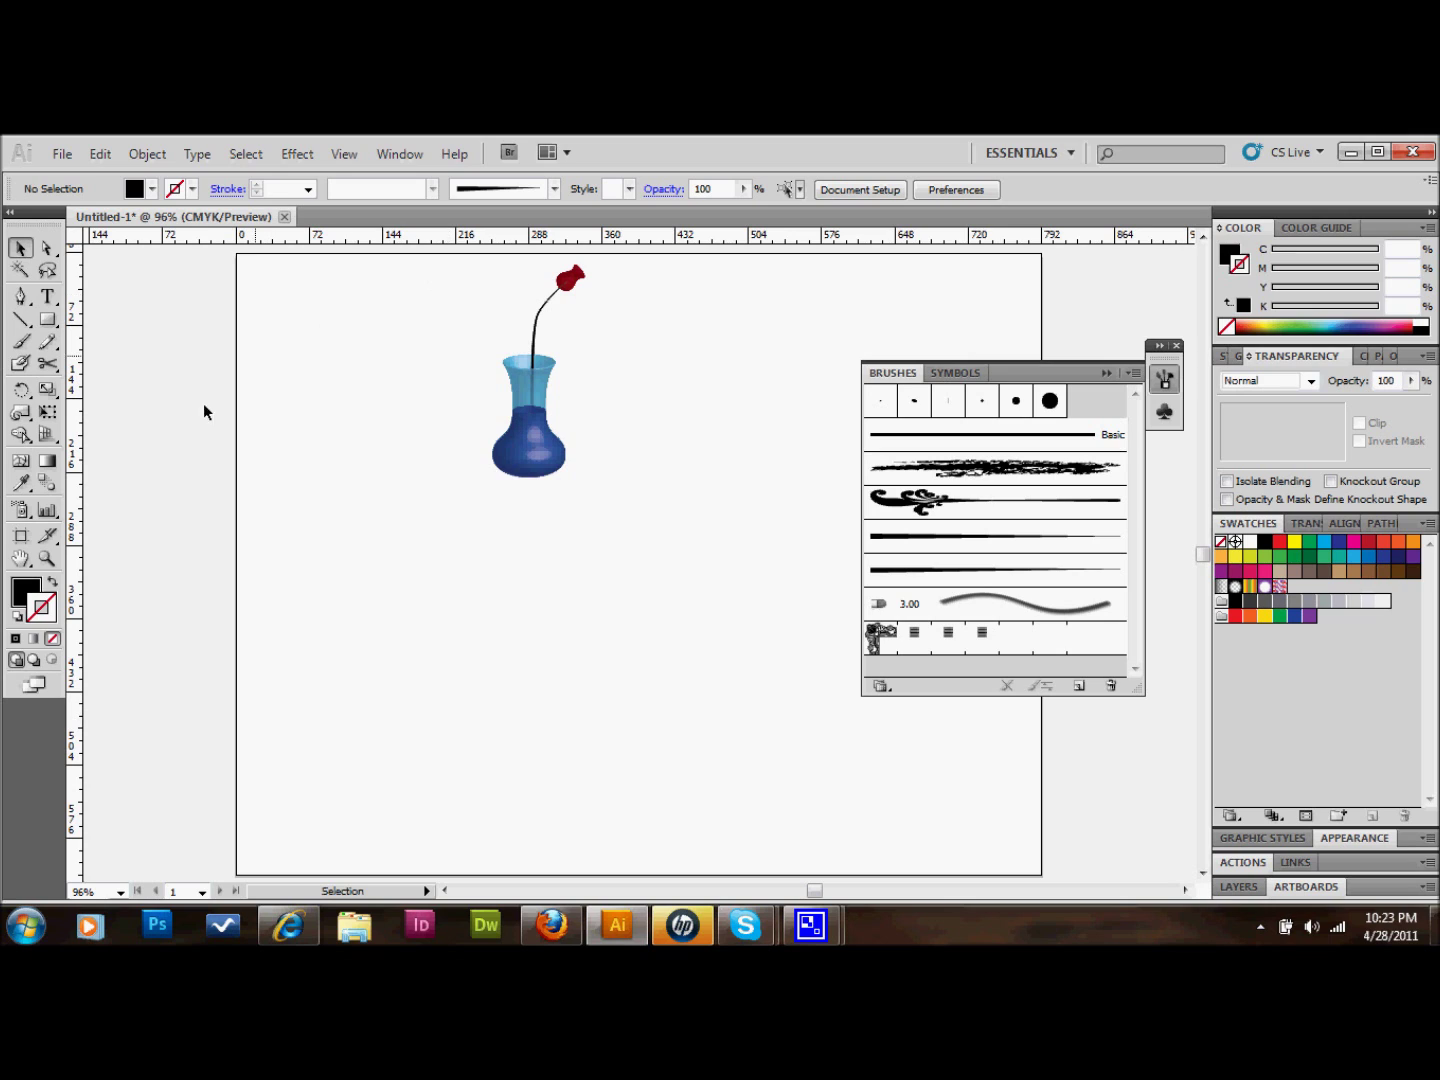
# - Bring the red rose bud to the front with Object > Arrange so it caps the stem
pyautogui.click(47, 558)
pyautogui.moveTo(457, 272); pyautogui.dragTo(684, 515)
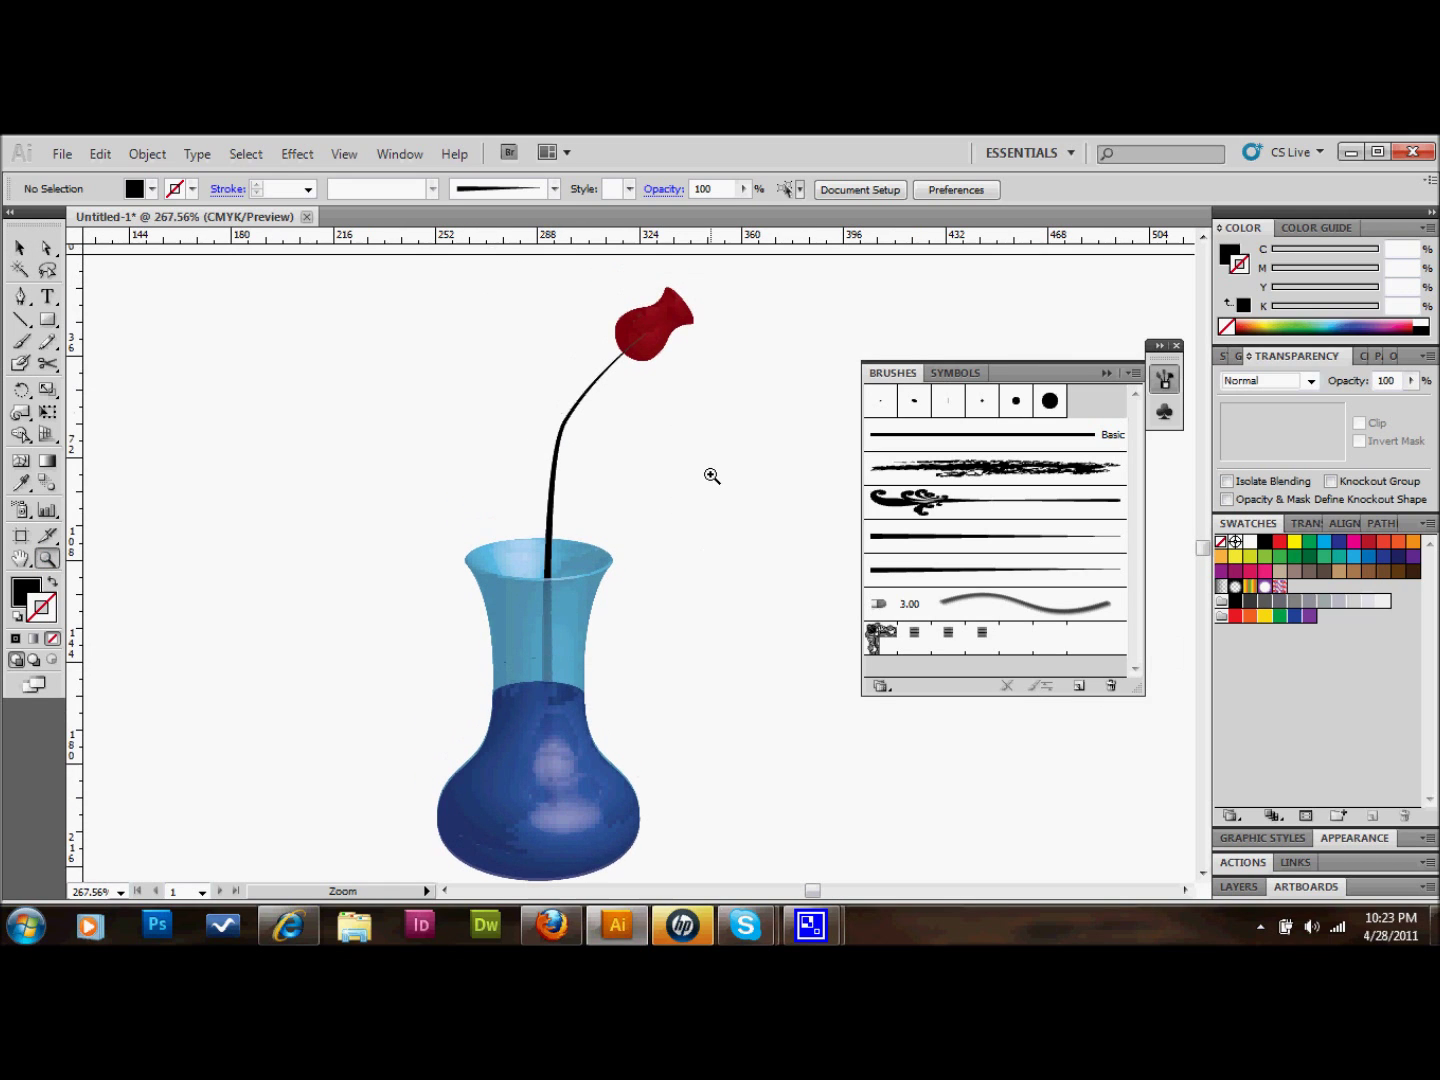
pyautogui.click(20, 247)
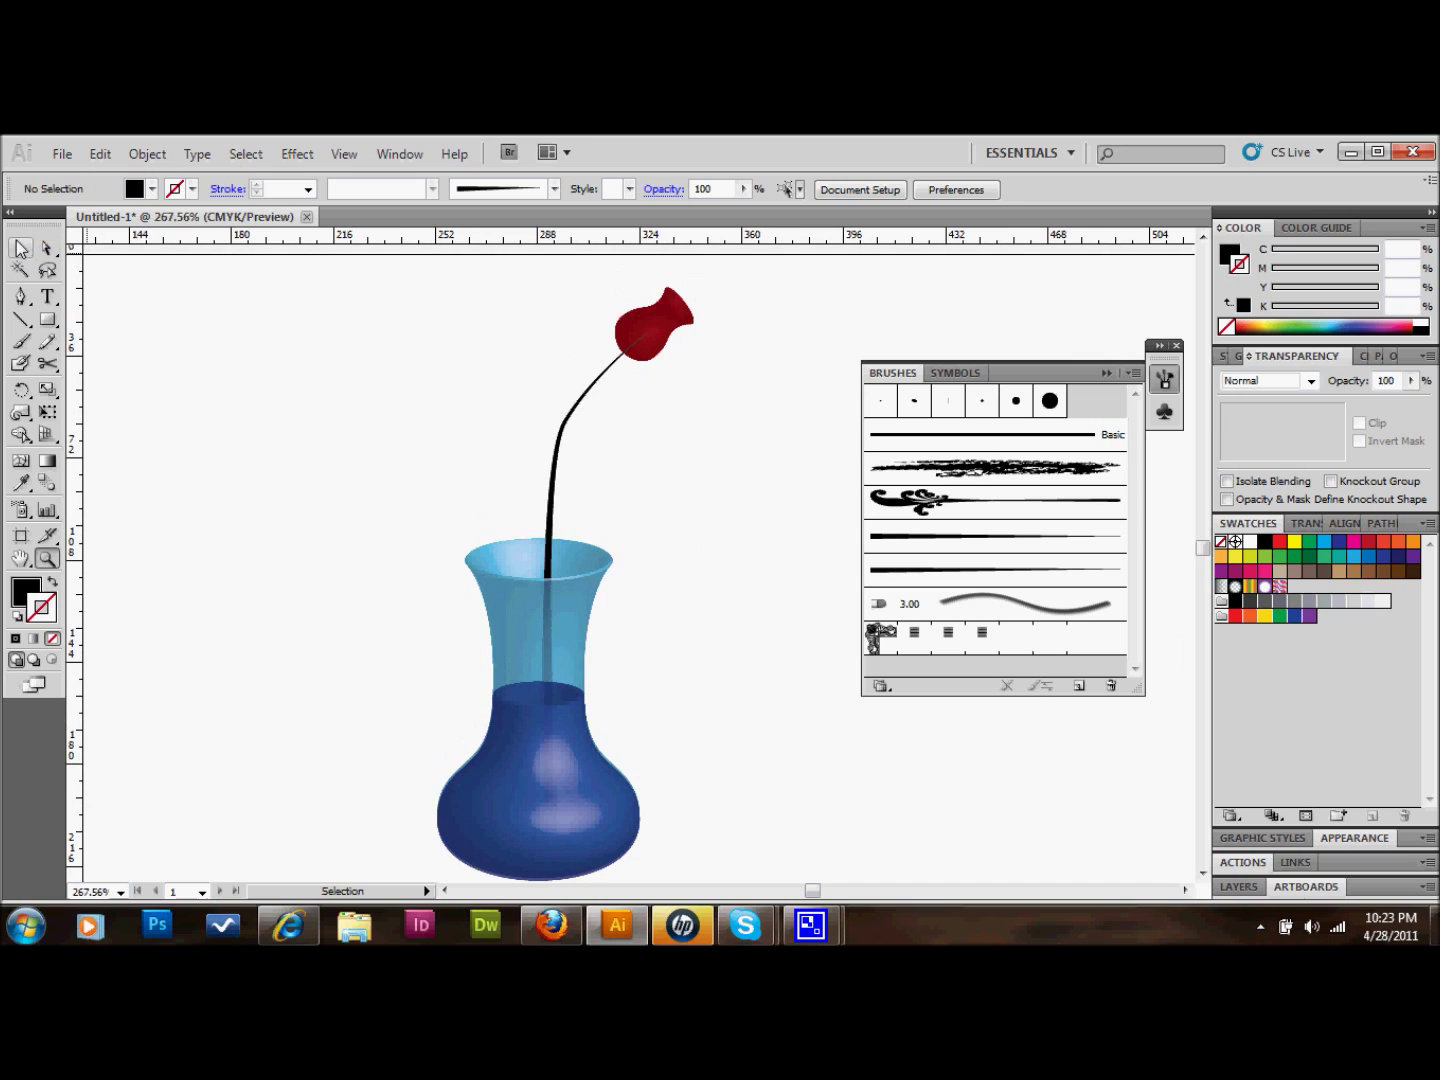
pyautogui.click(678, 316)
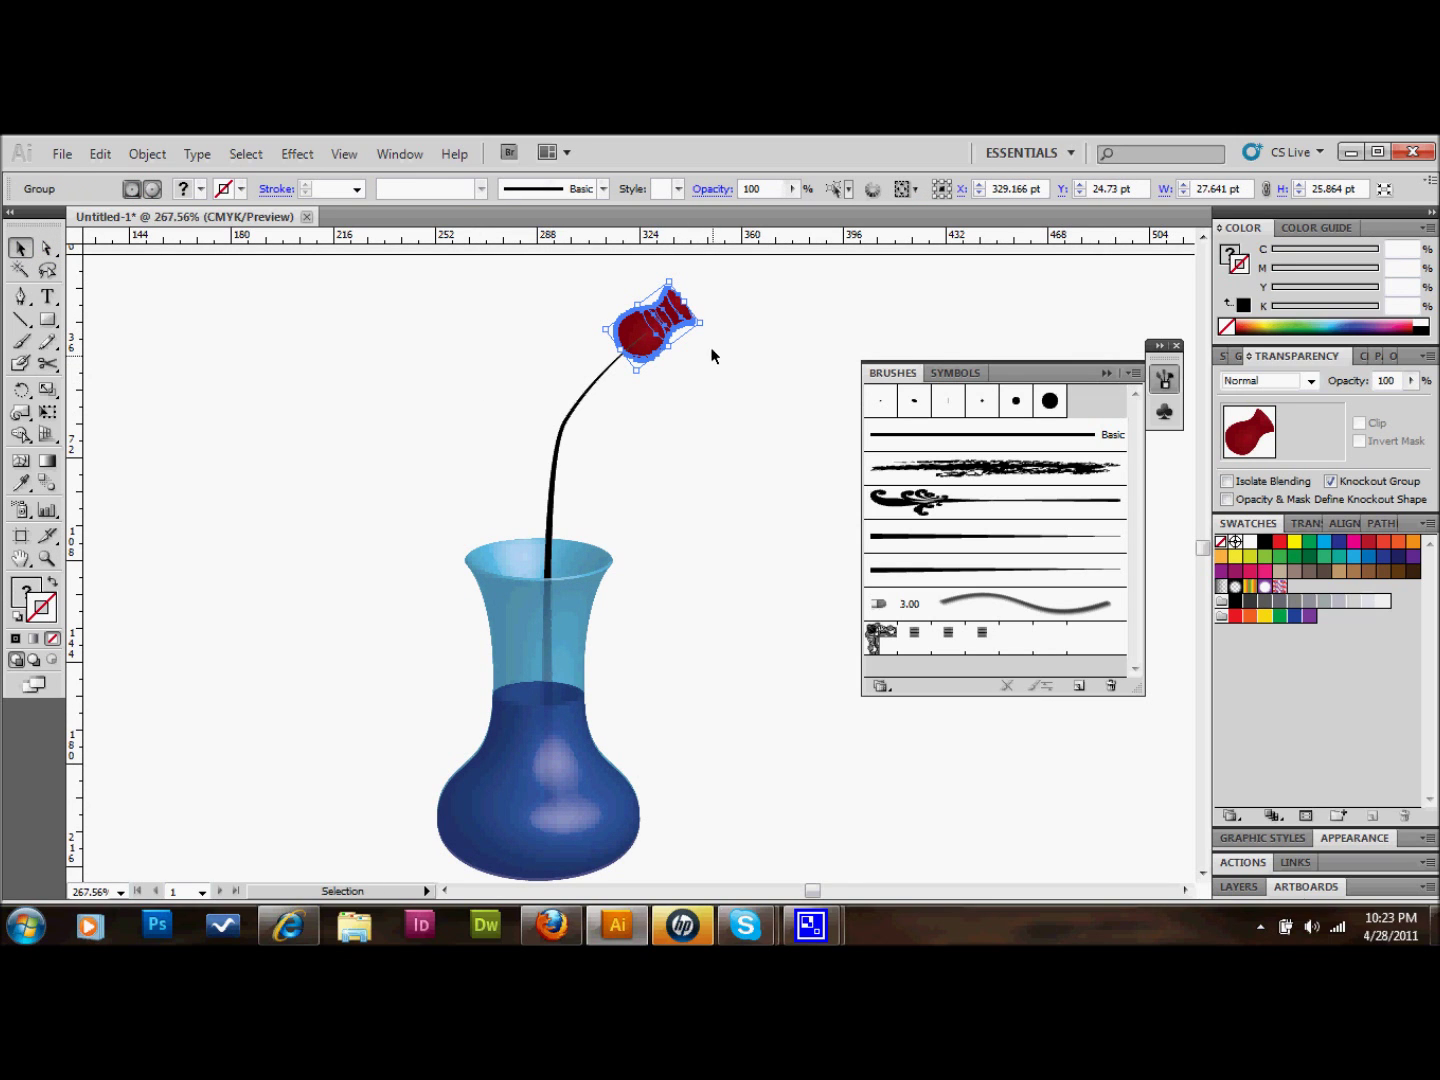
pyautogui.click(148, 153)
pyautogui.moveTo(293, 185)
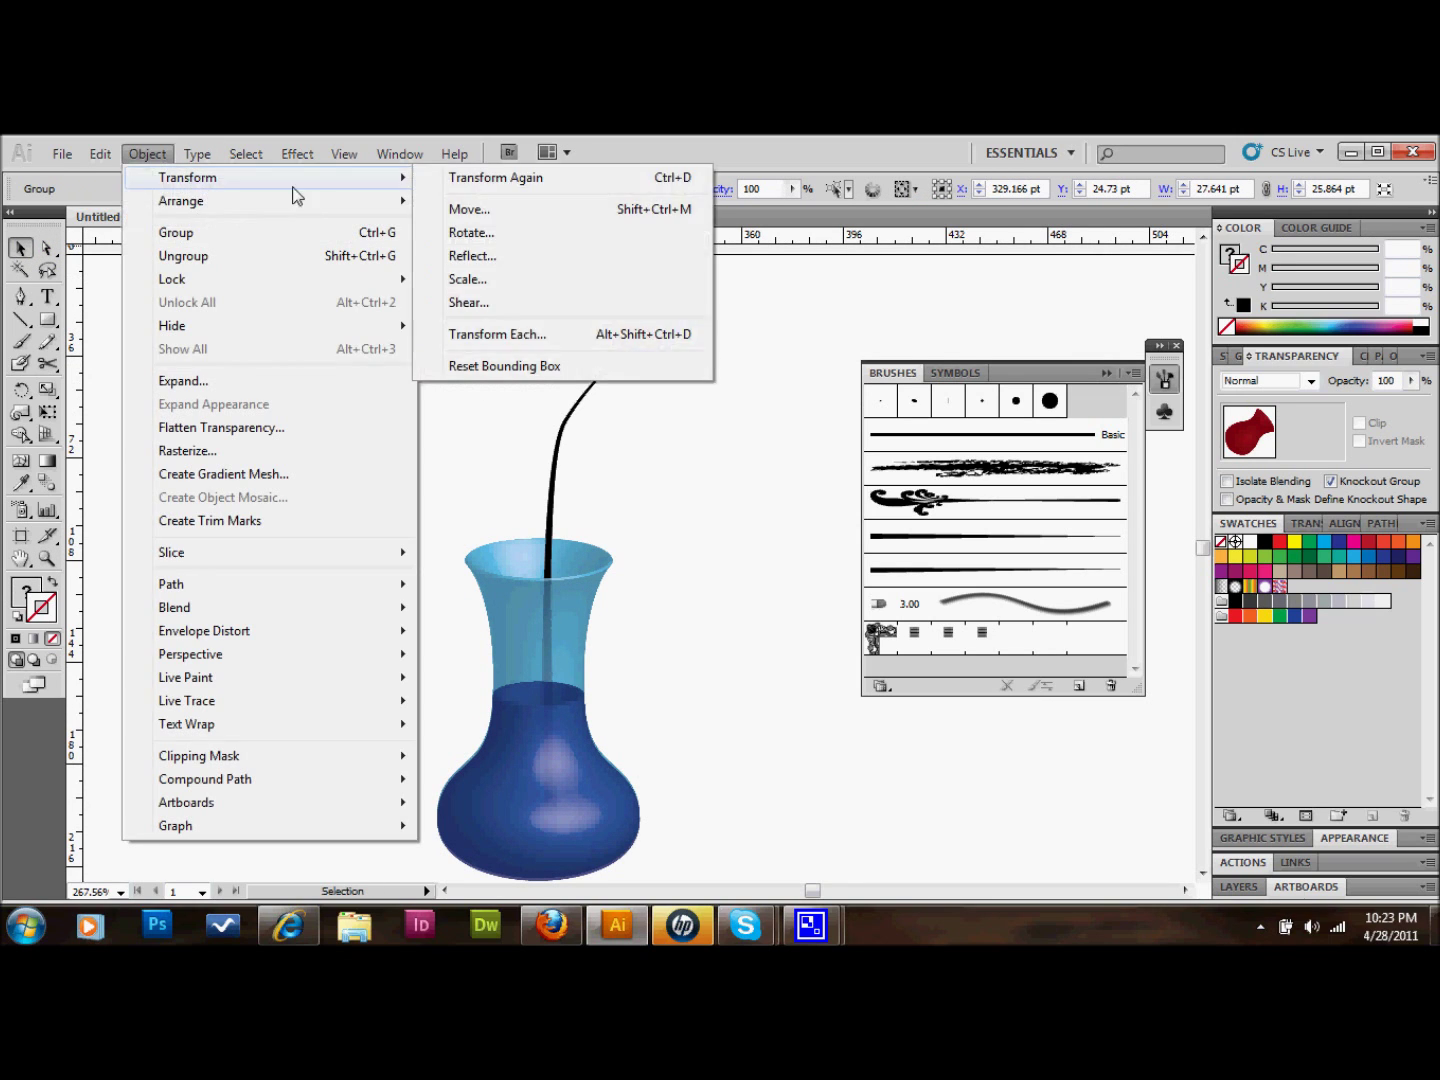
pyautogui.moveTo(333, 213)
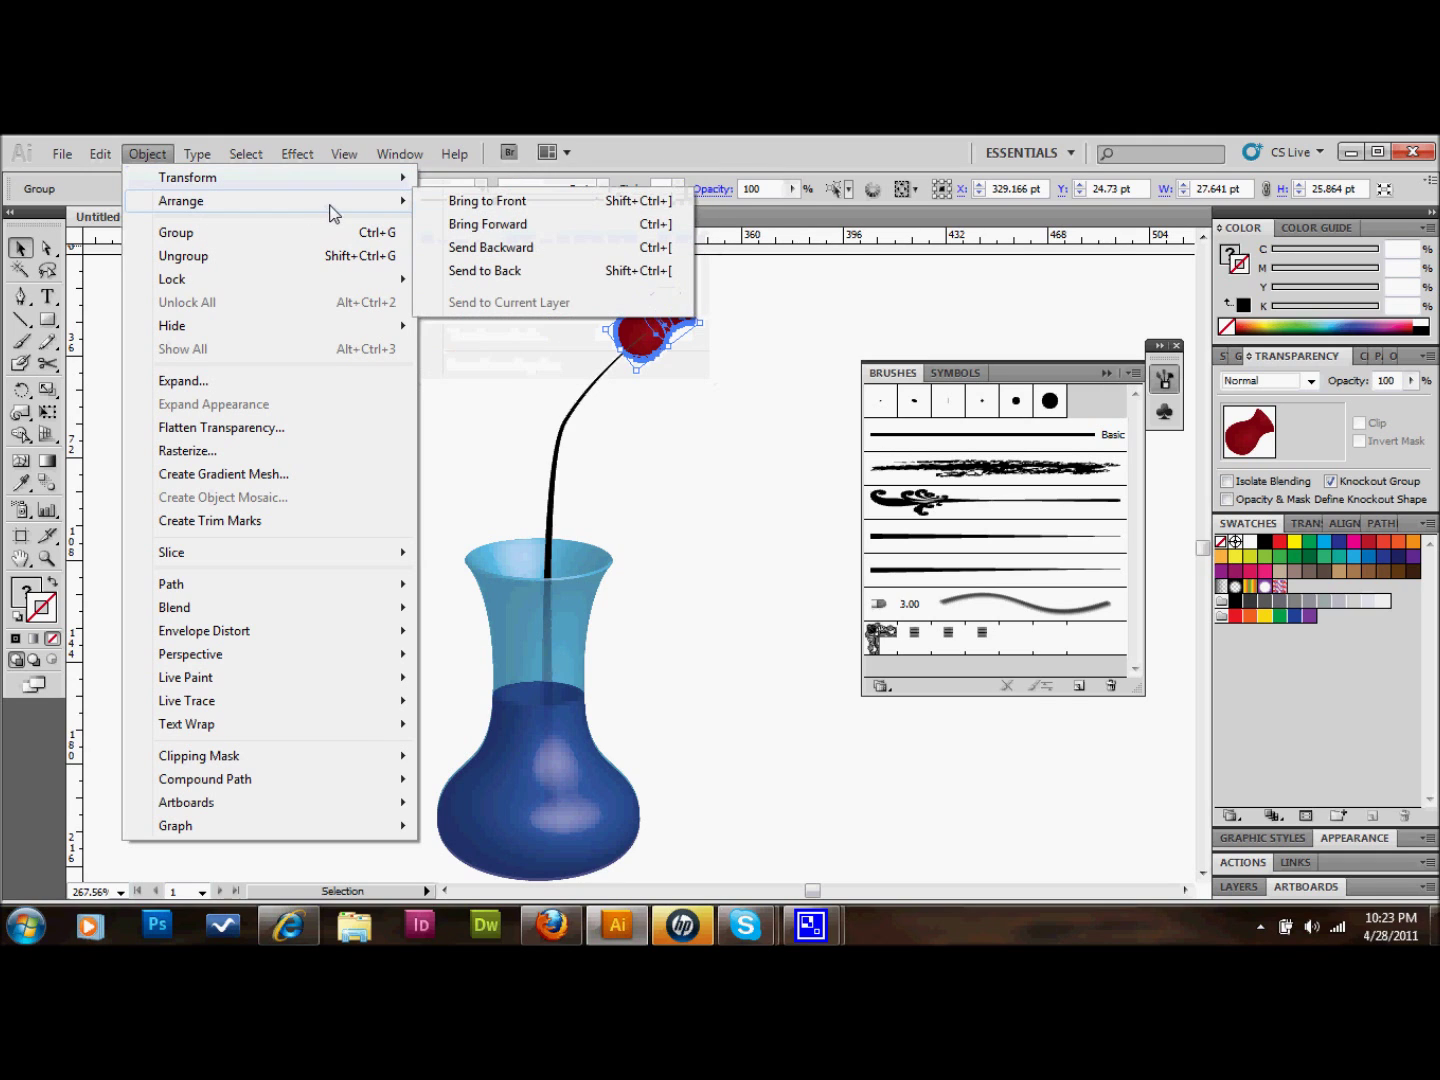
pyautogui.click(514, 202)
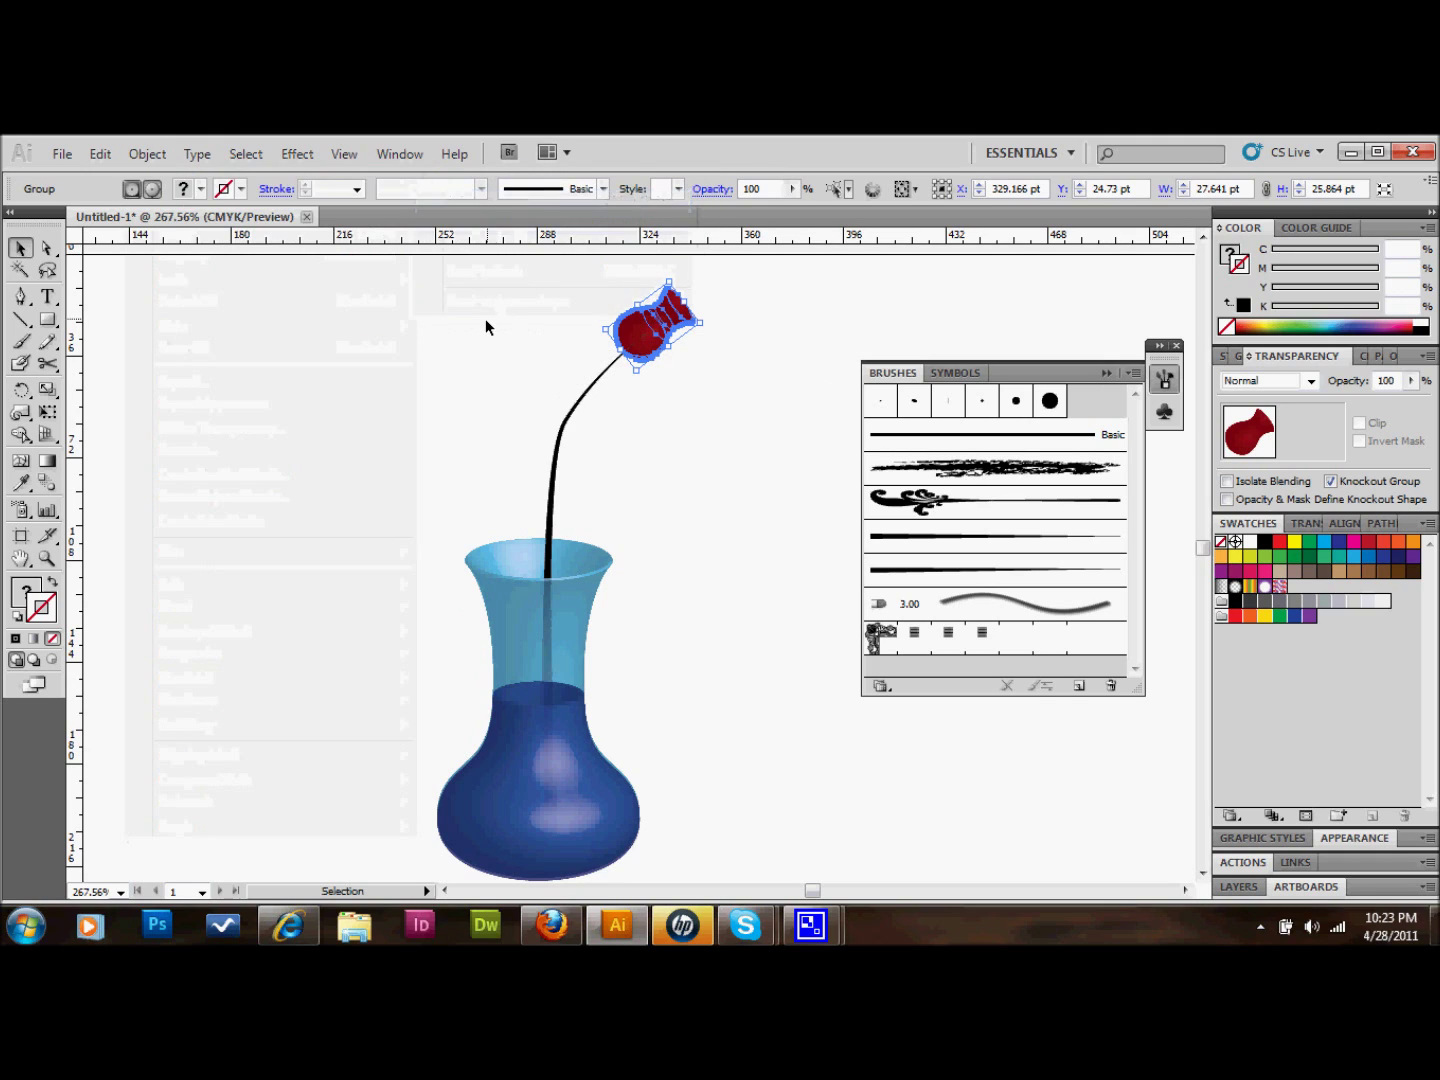
pyautogui.click(423, 405)
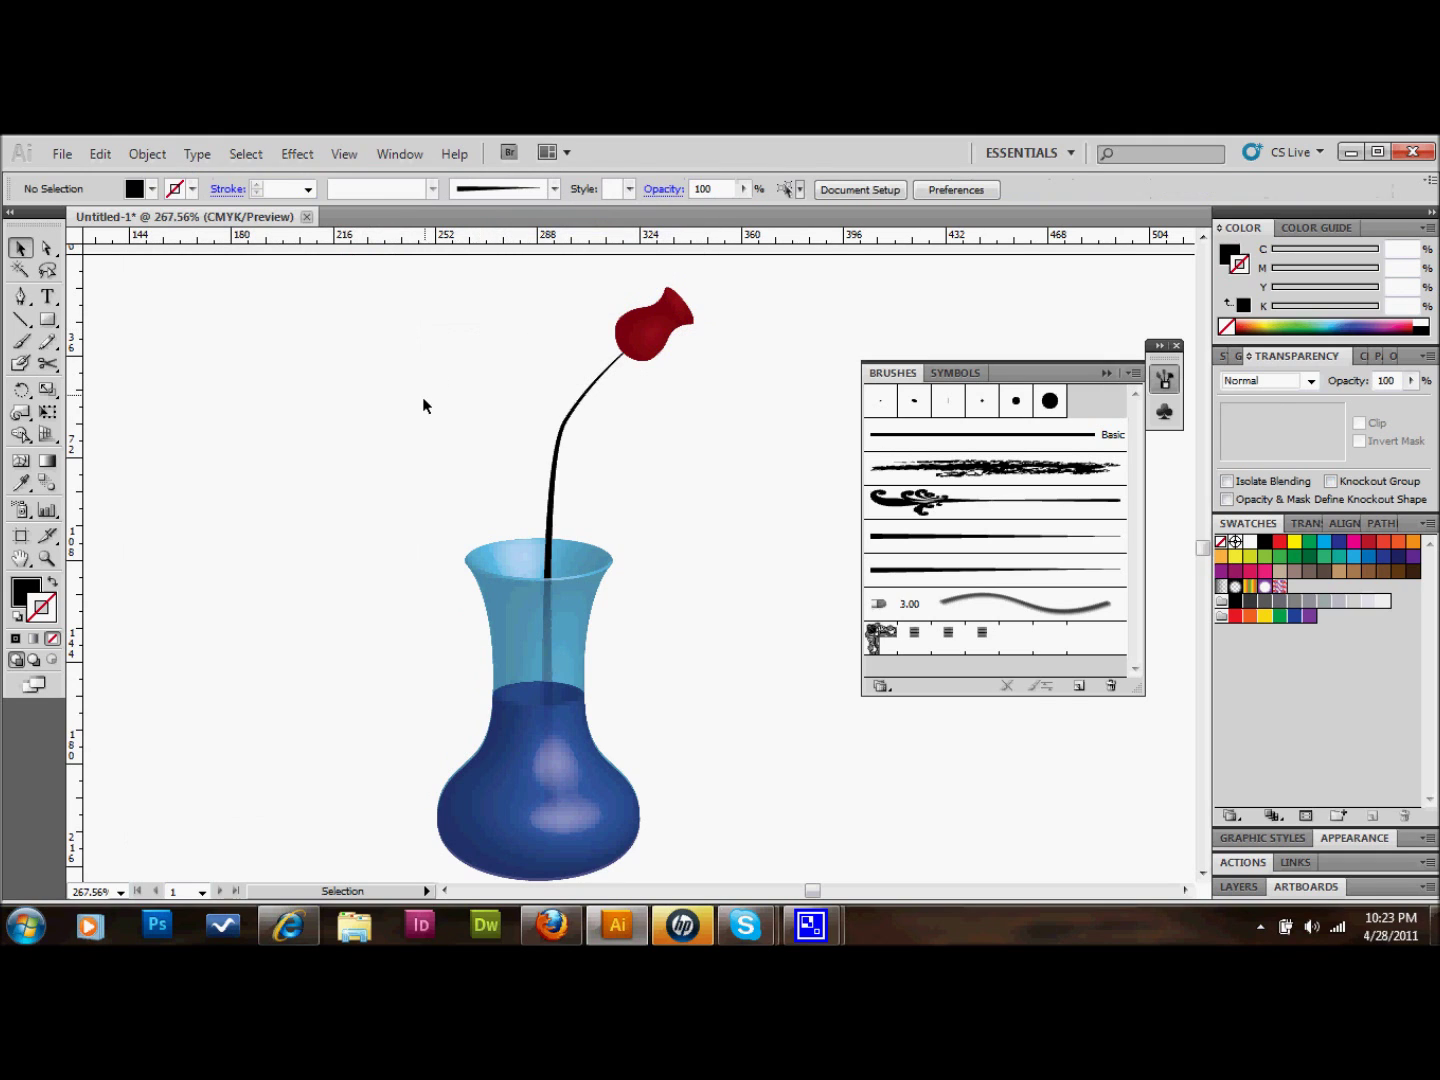
# - Draw two short line thorns on the stem above the vase and give each a tapered brush stroke
pyautogui.click(22, 320)
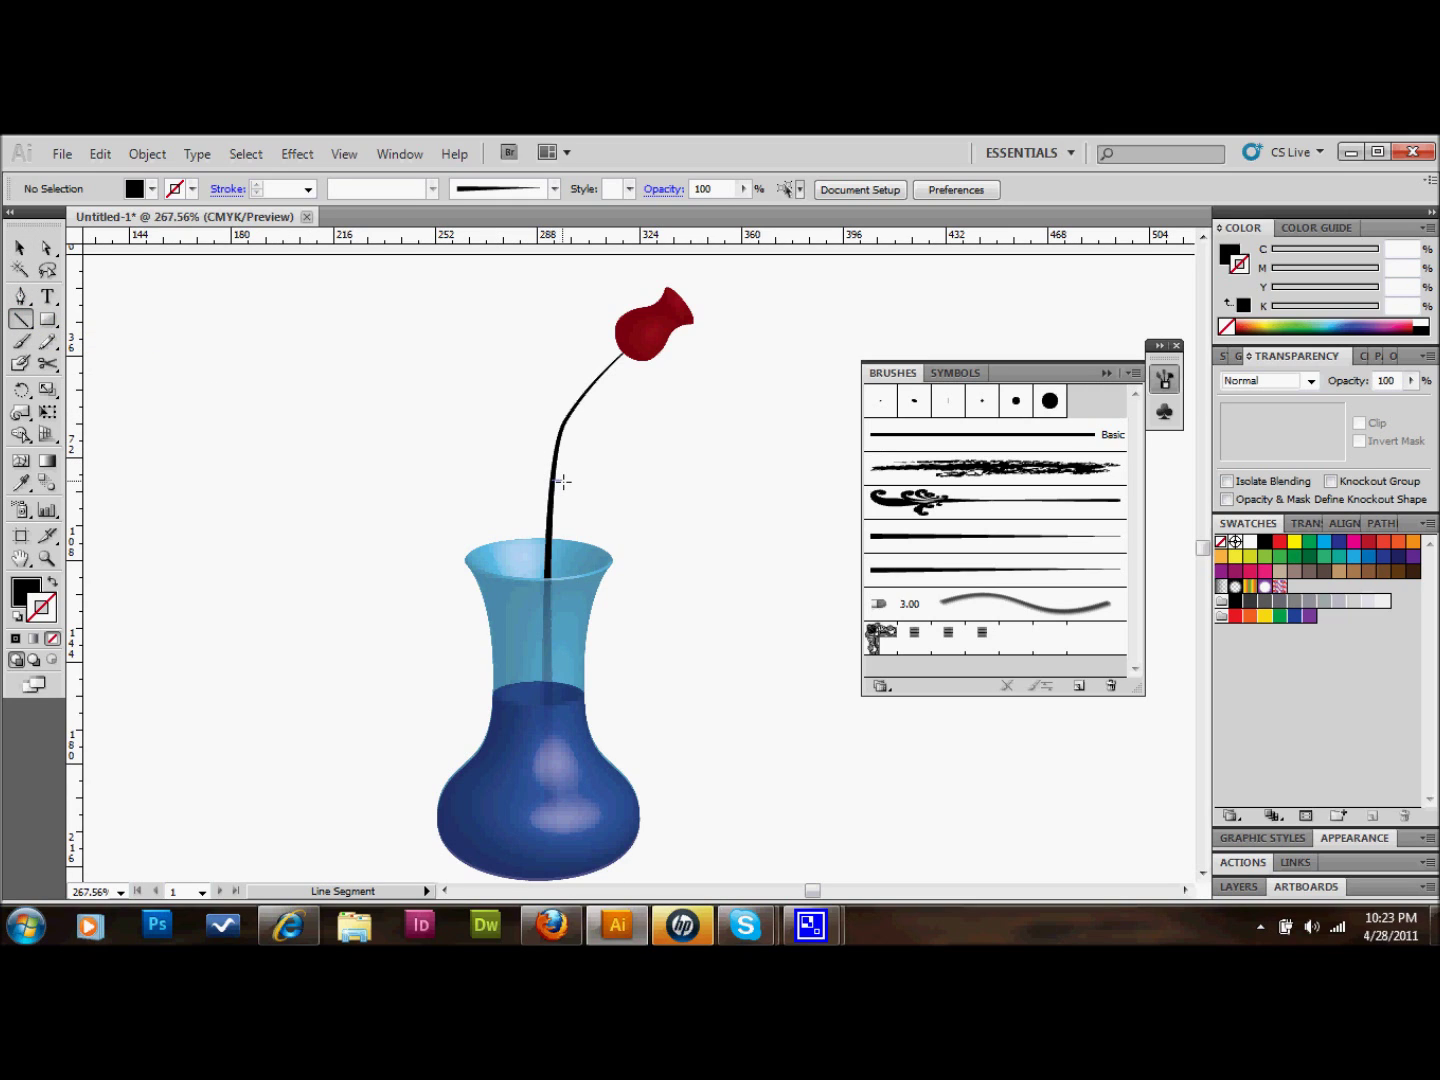
pyautogui.moveTo(566, 482); pyautogui.dragTo(554, 480)
pyautogui.click(887, 535)
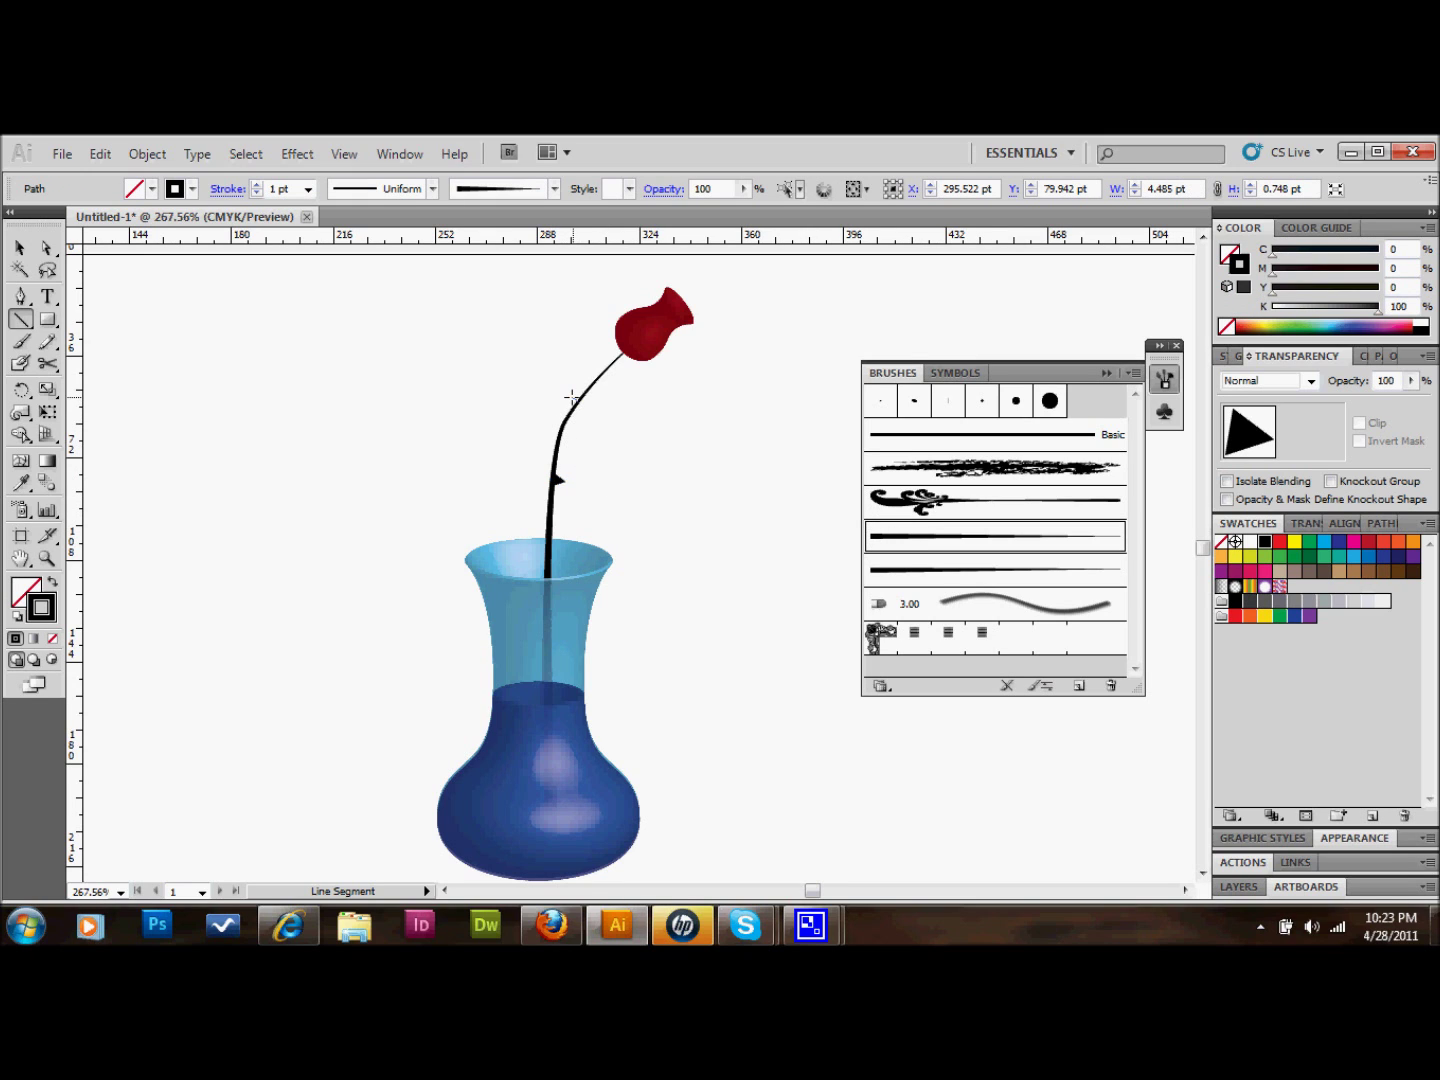
pyautogui.moveTo(570, 397); pyautogui.dragTo(575, 401)
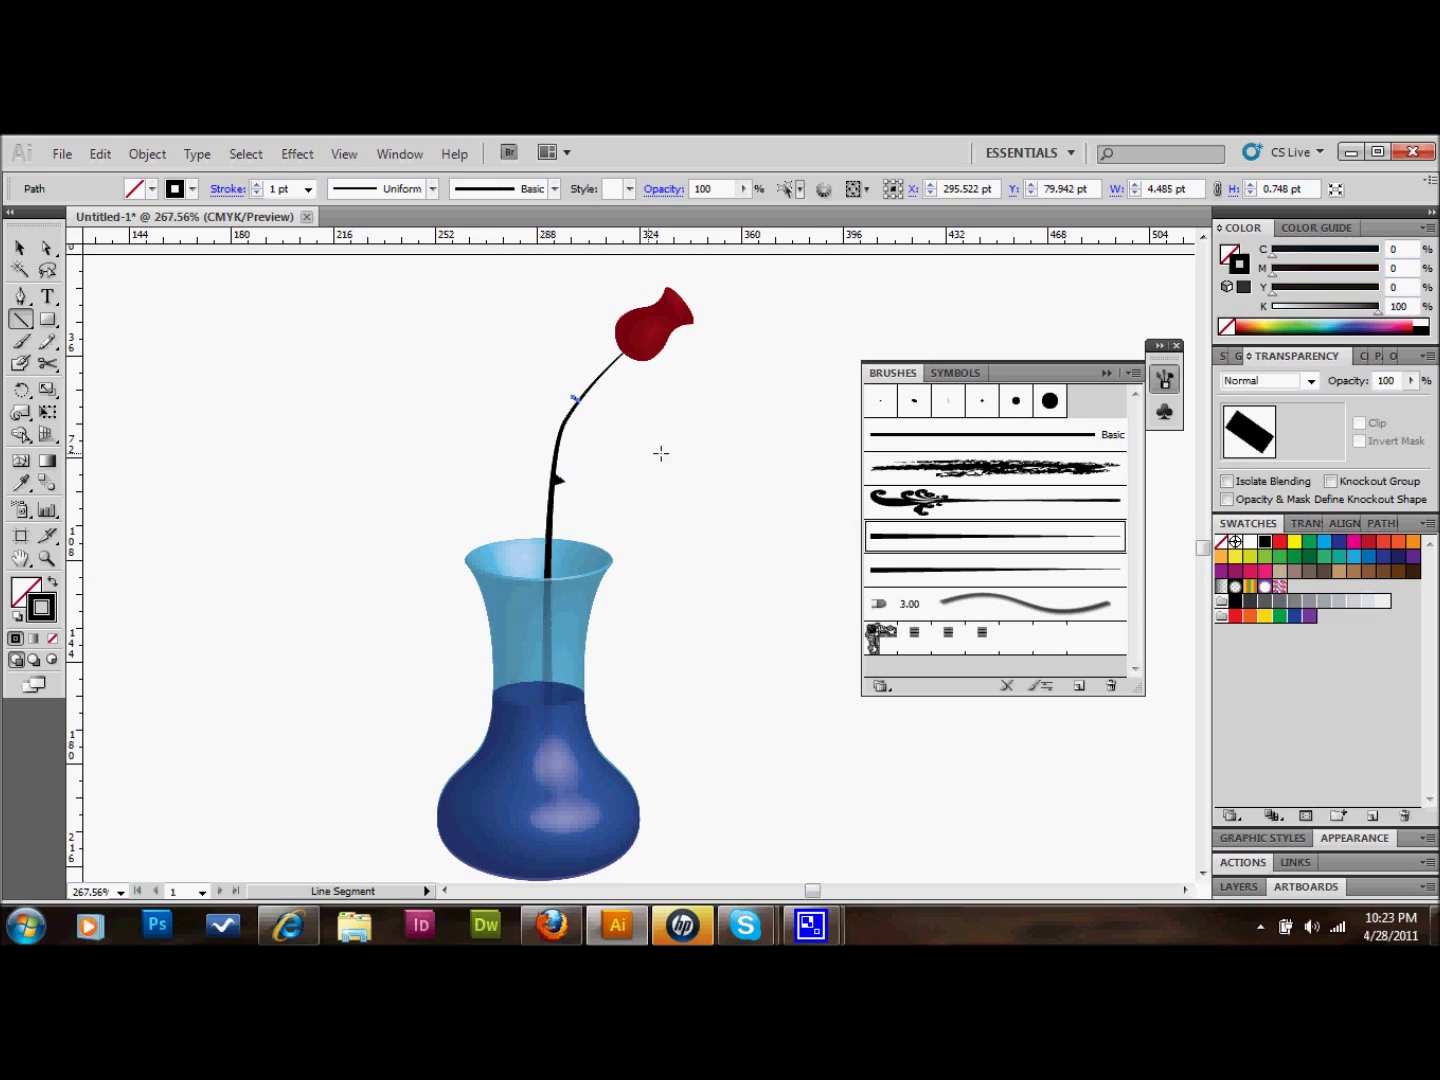
pyautogui.click(931, 545)
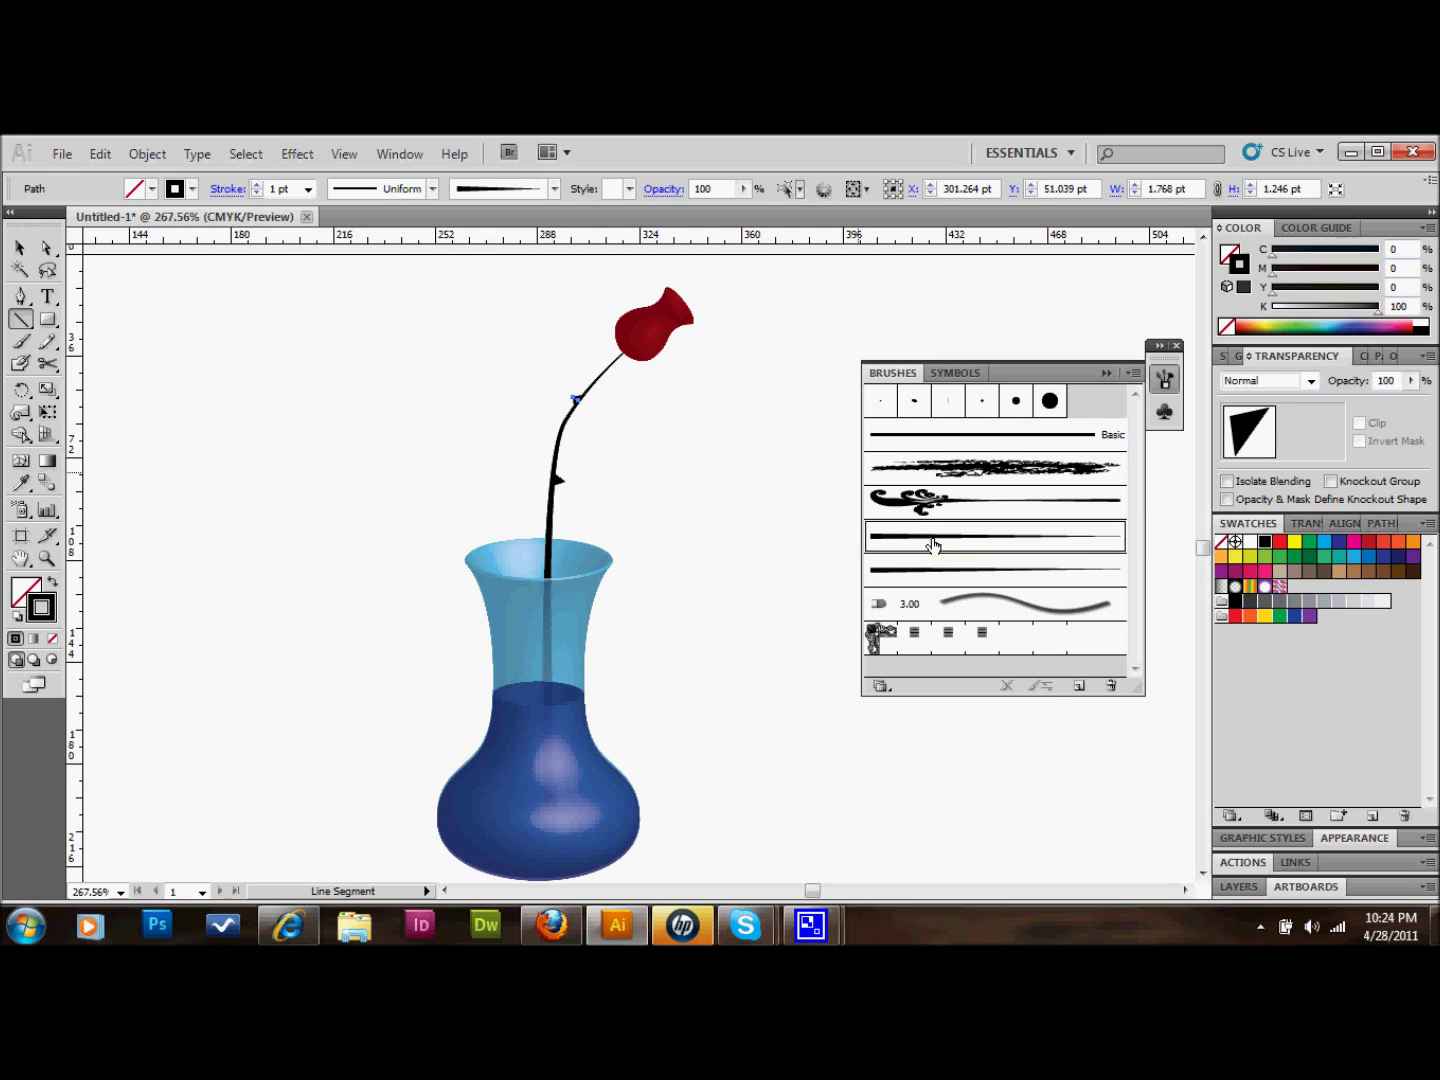
pyautogui.click(21, 247)
pyautogui.click(337, 510)
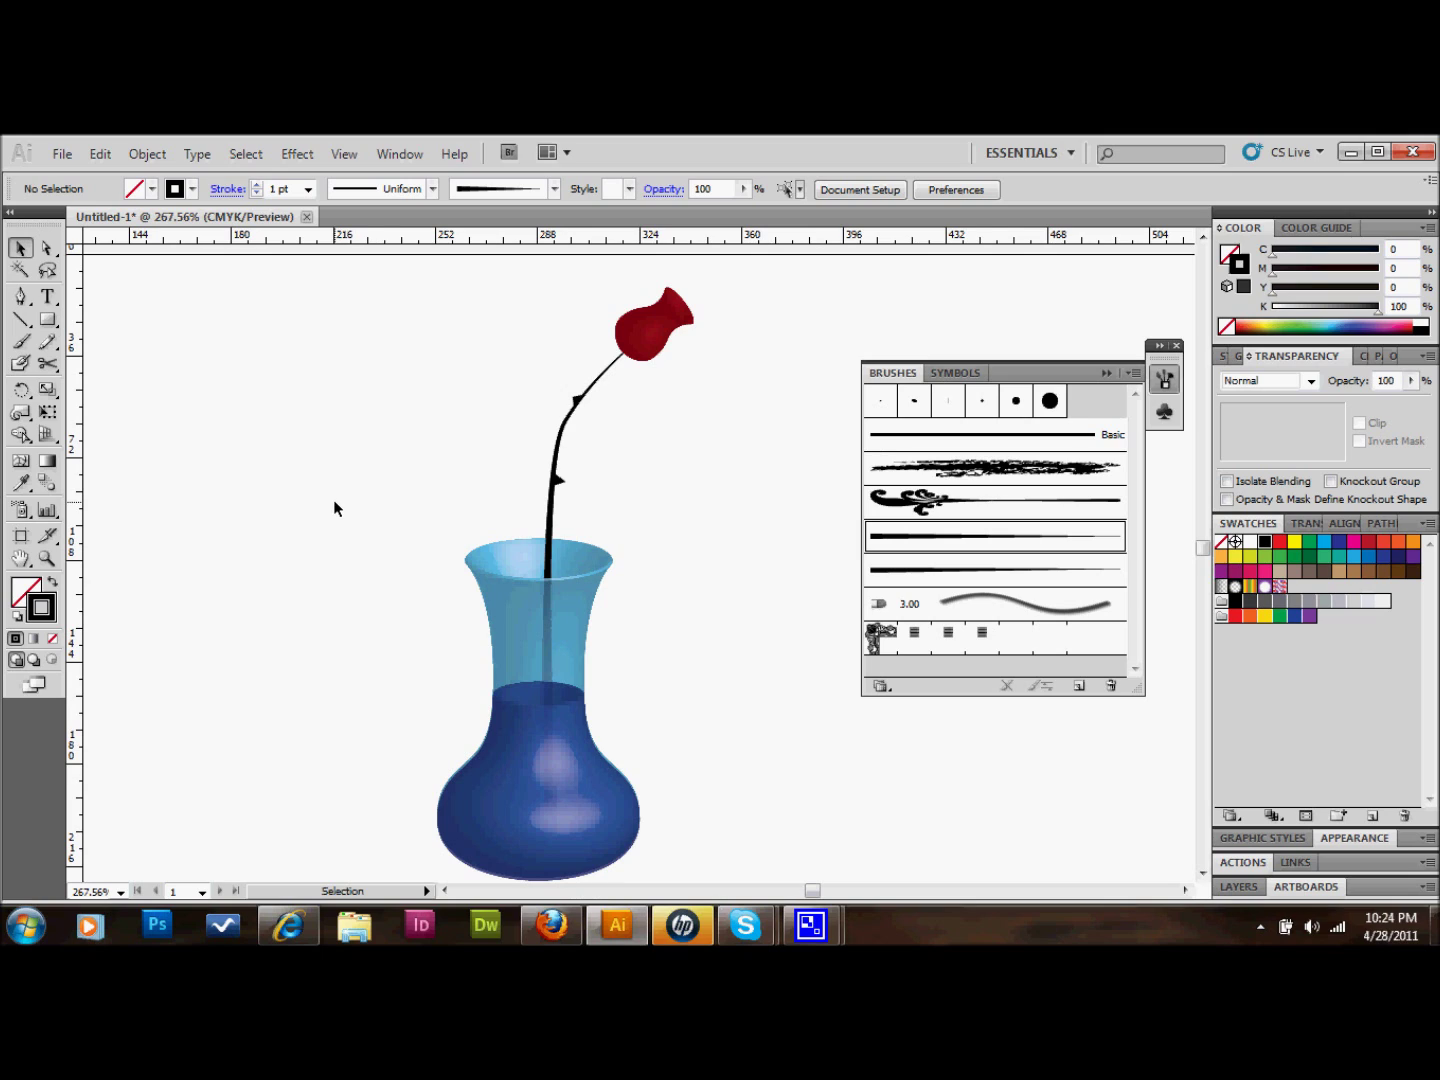
# - Draw a closed, curved leaf outline with the Pen tool to the left of the vase
pyautogui.click(21, 300)
pyautogui.click(293, 562)
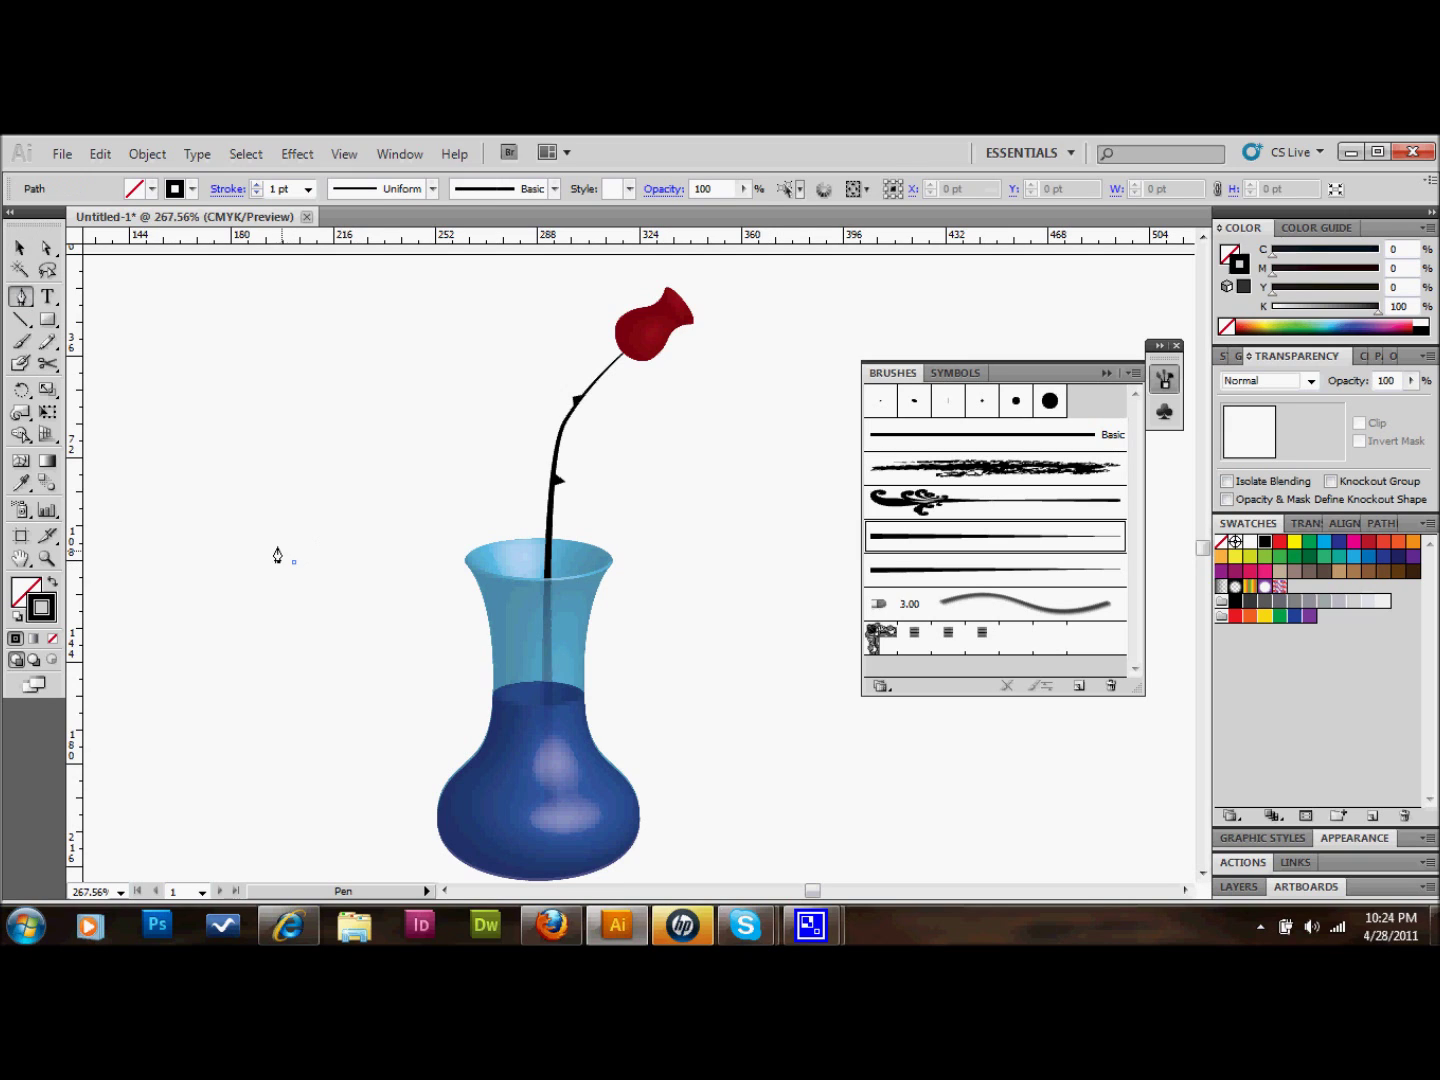
pyautogui.moveTo(246, 522); pyautogui.dragTo(336, 441)
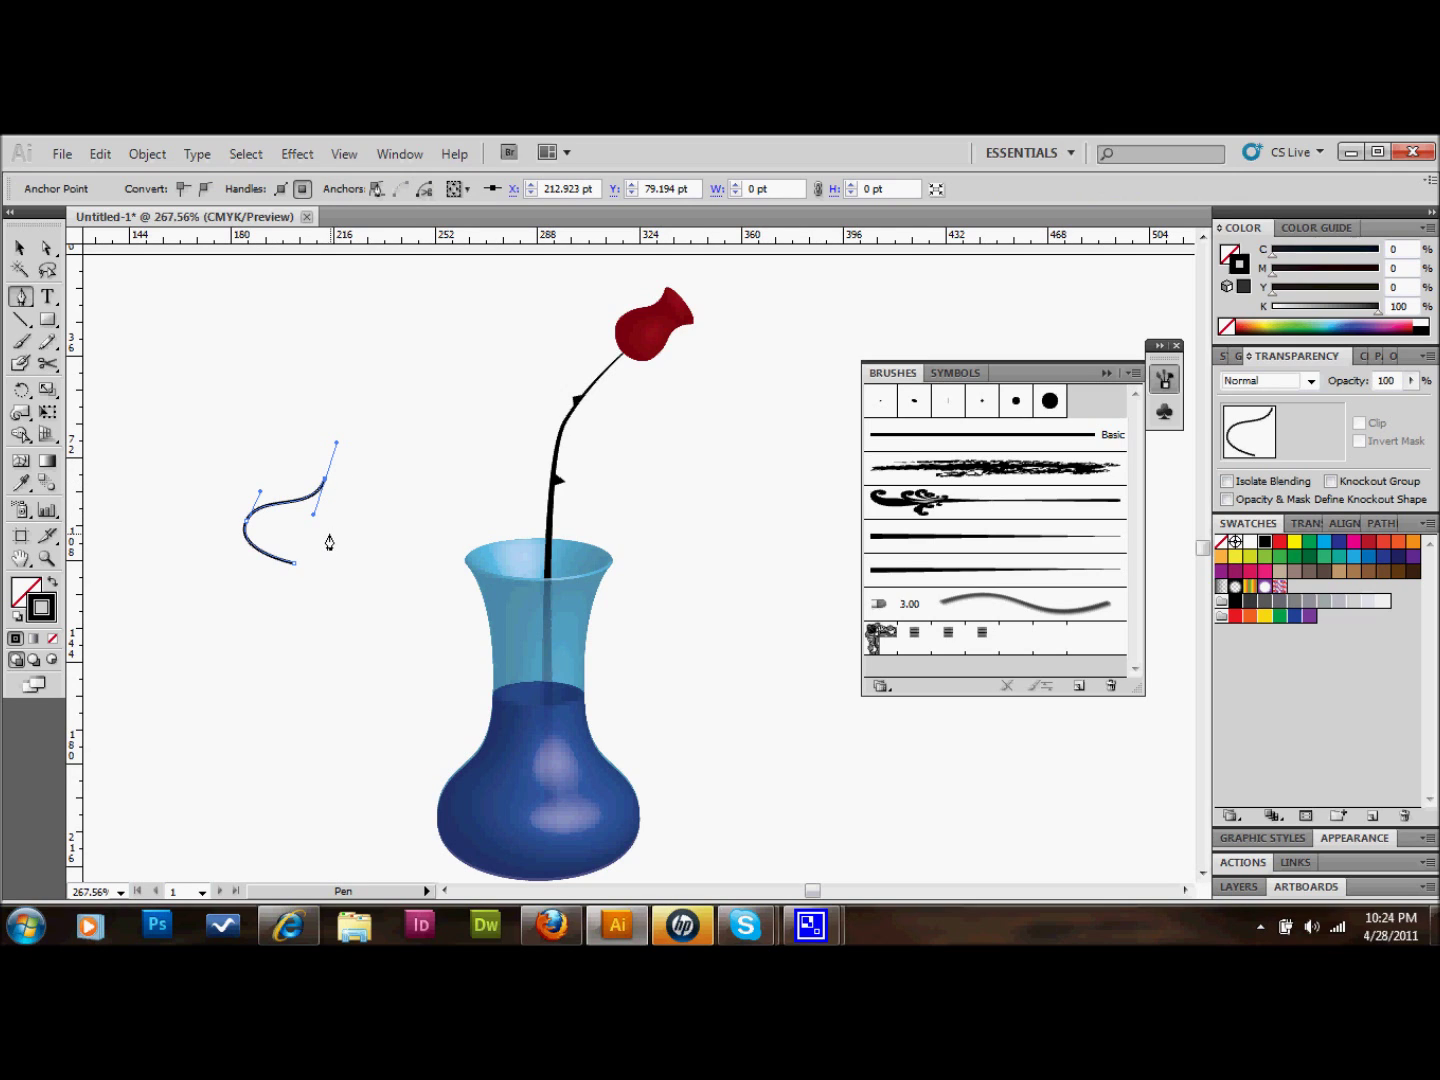
pyautogui.moveTo(329, 545); pyautogui.dragTo(321, 597)
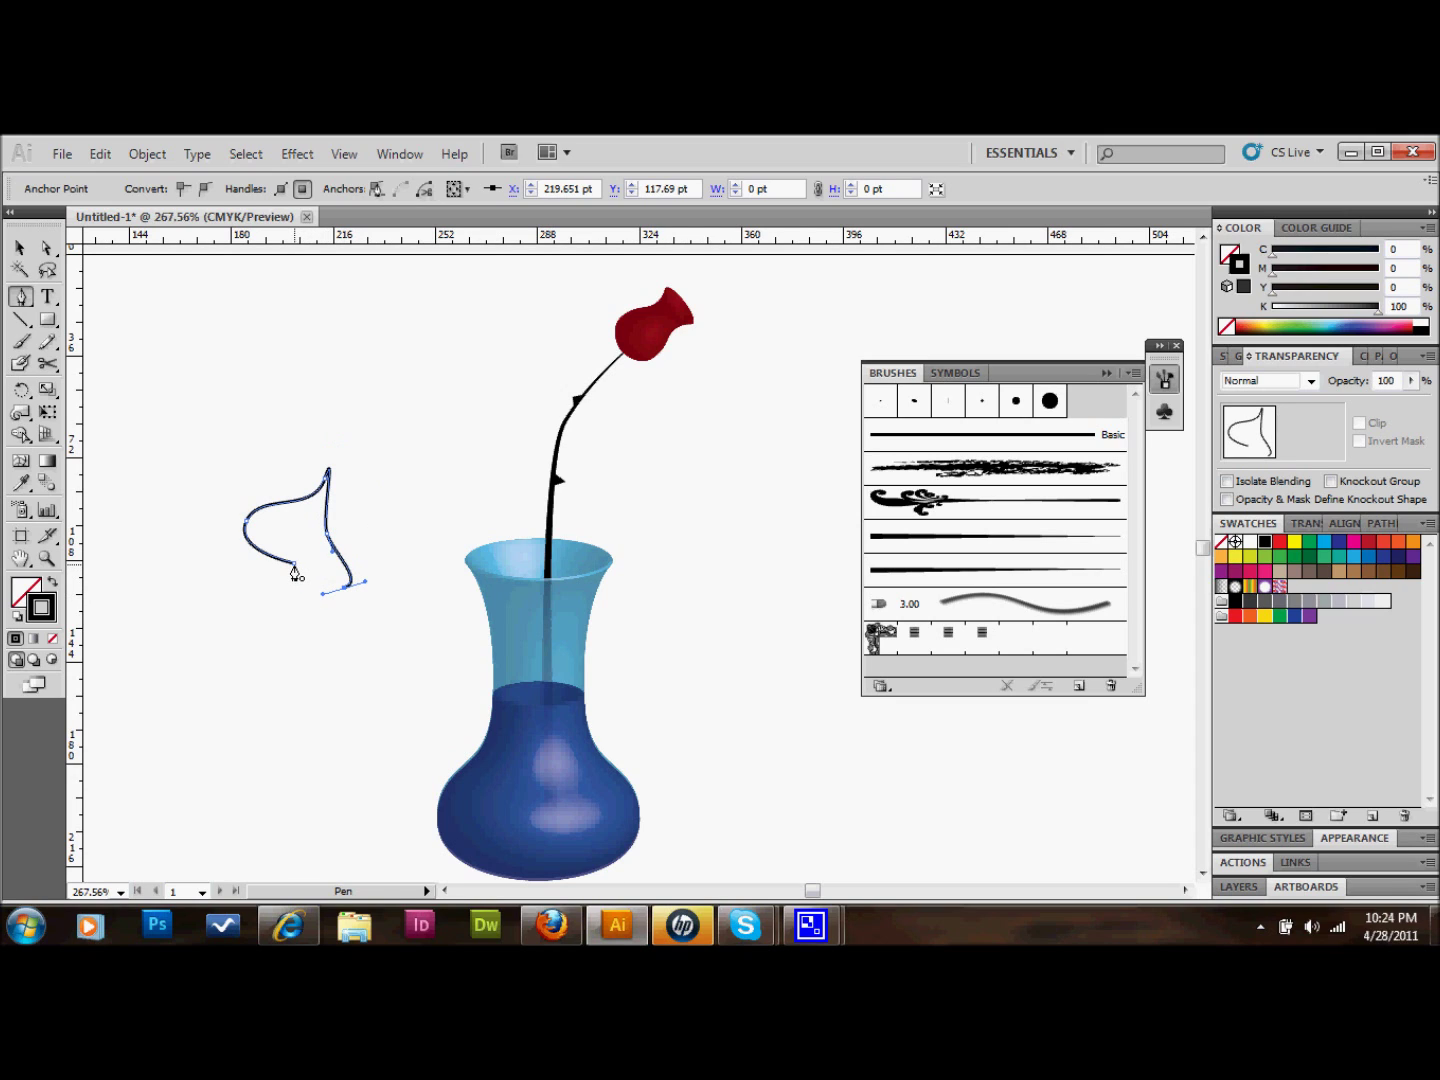
pyautogui.click(292, 567)
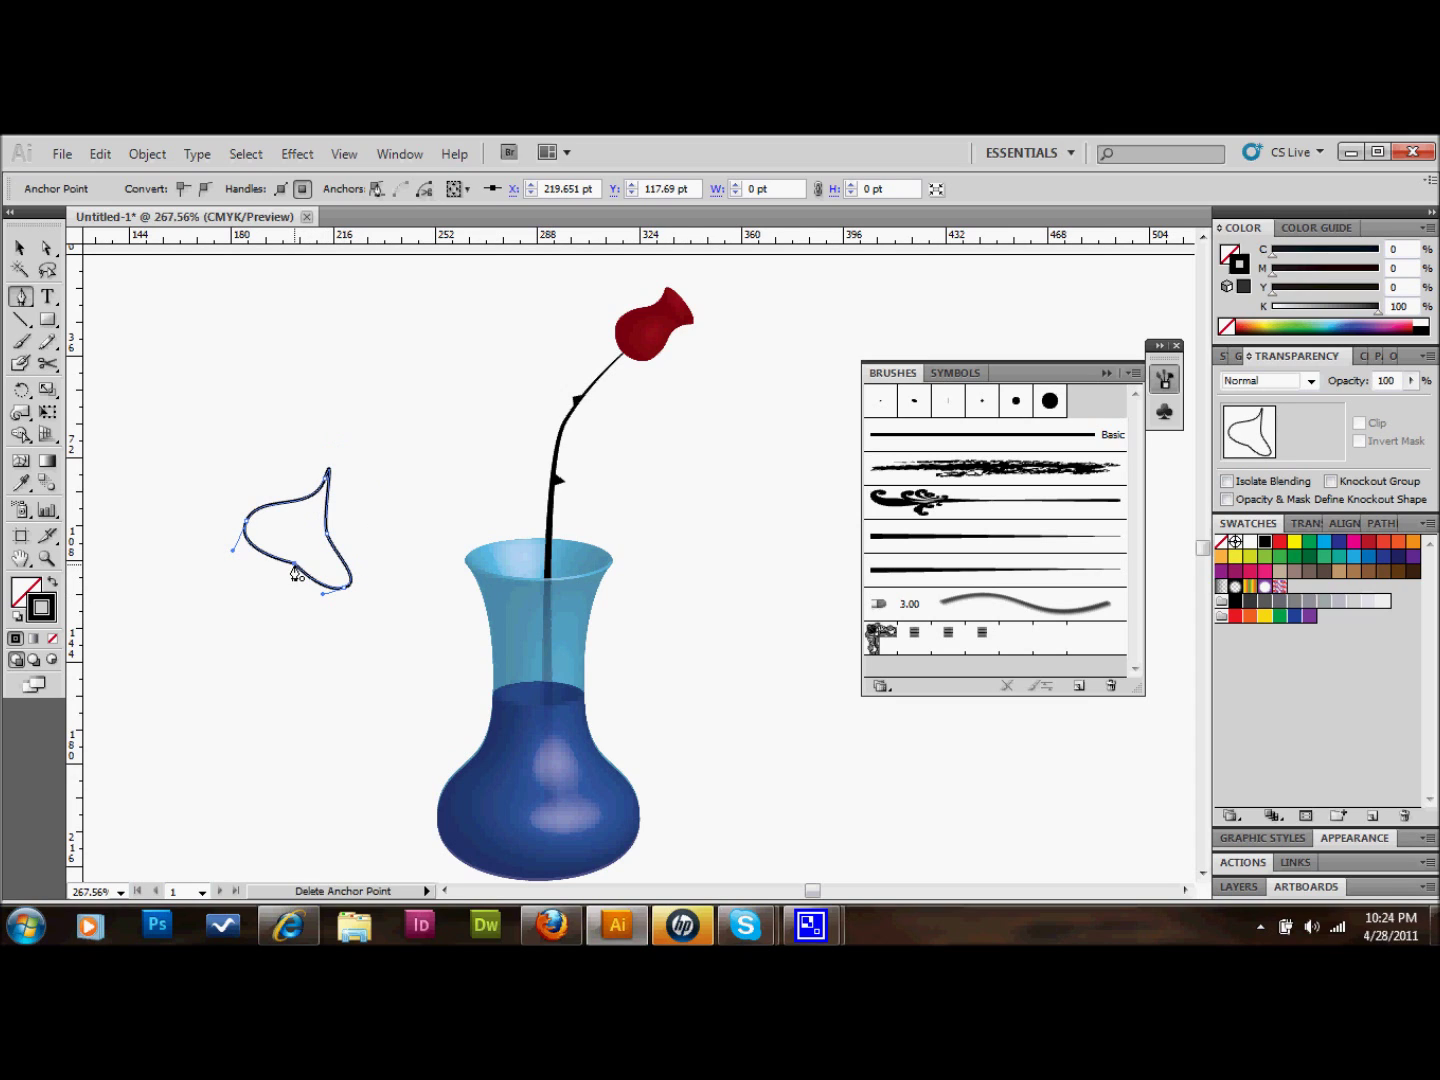
# - Fill the leaf solid green with no stroke and scale it down narrower
pyautogui.click(18, 250)
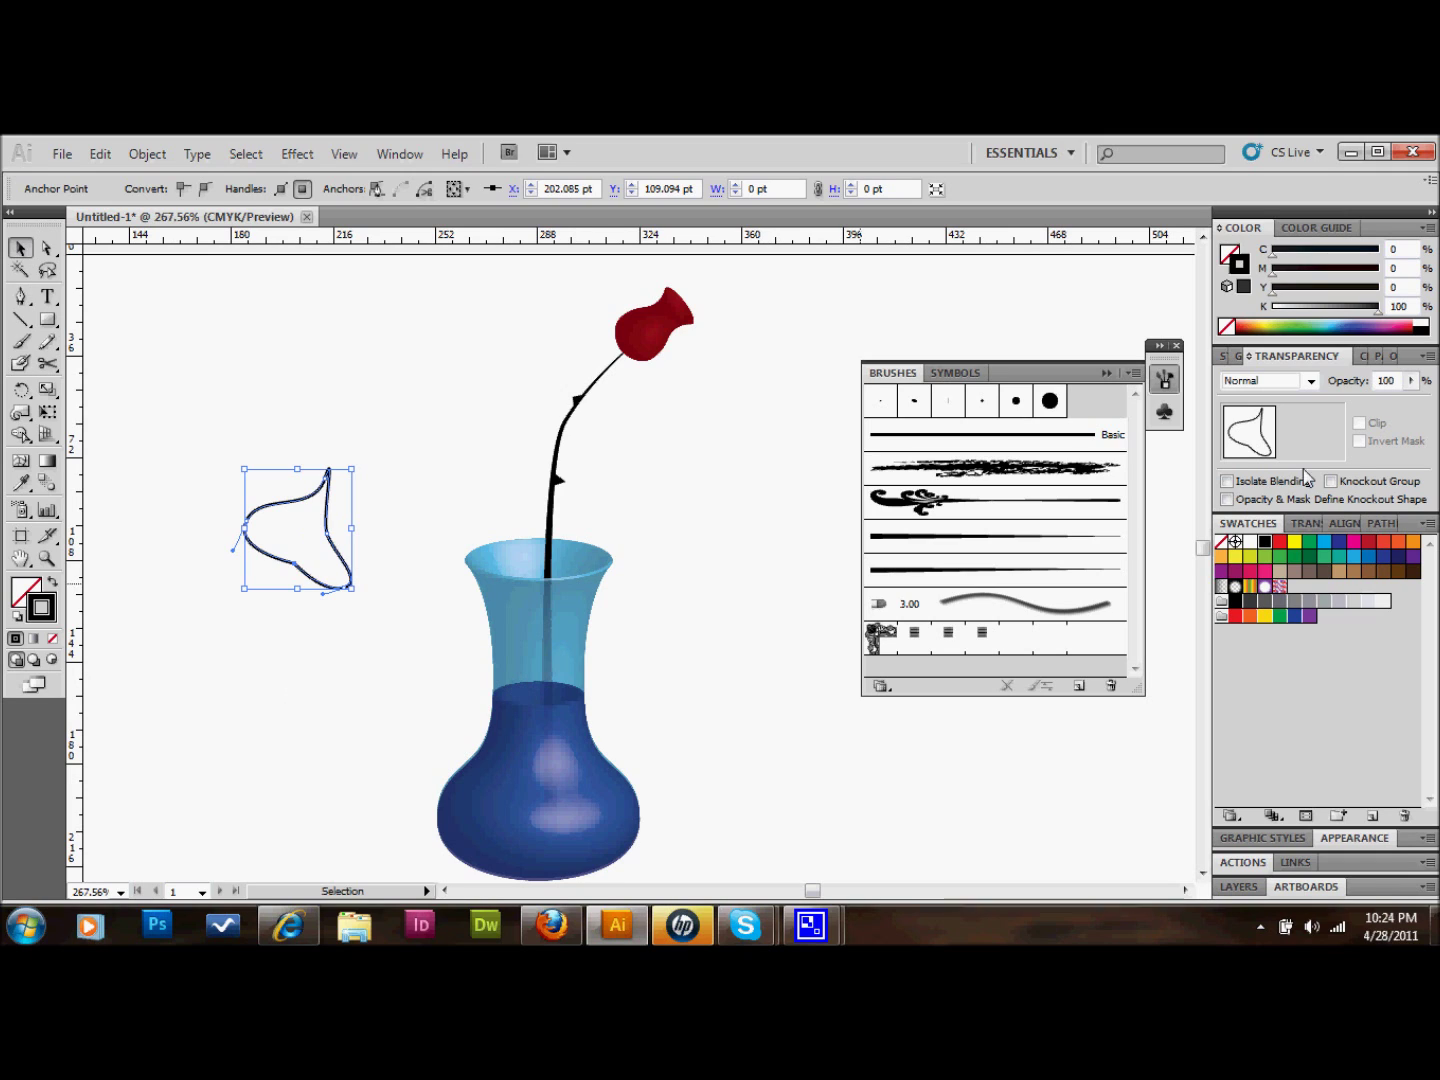
pyautogui.click(51, 582)
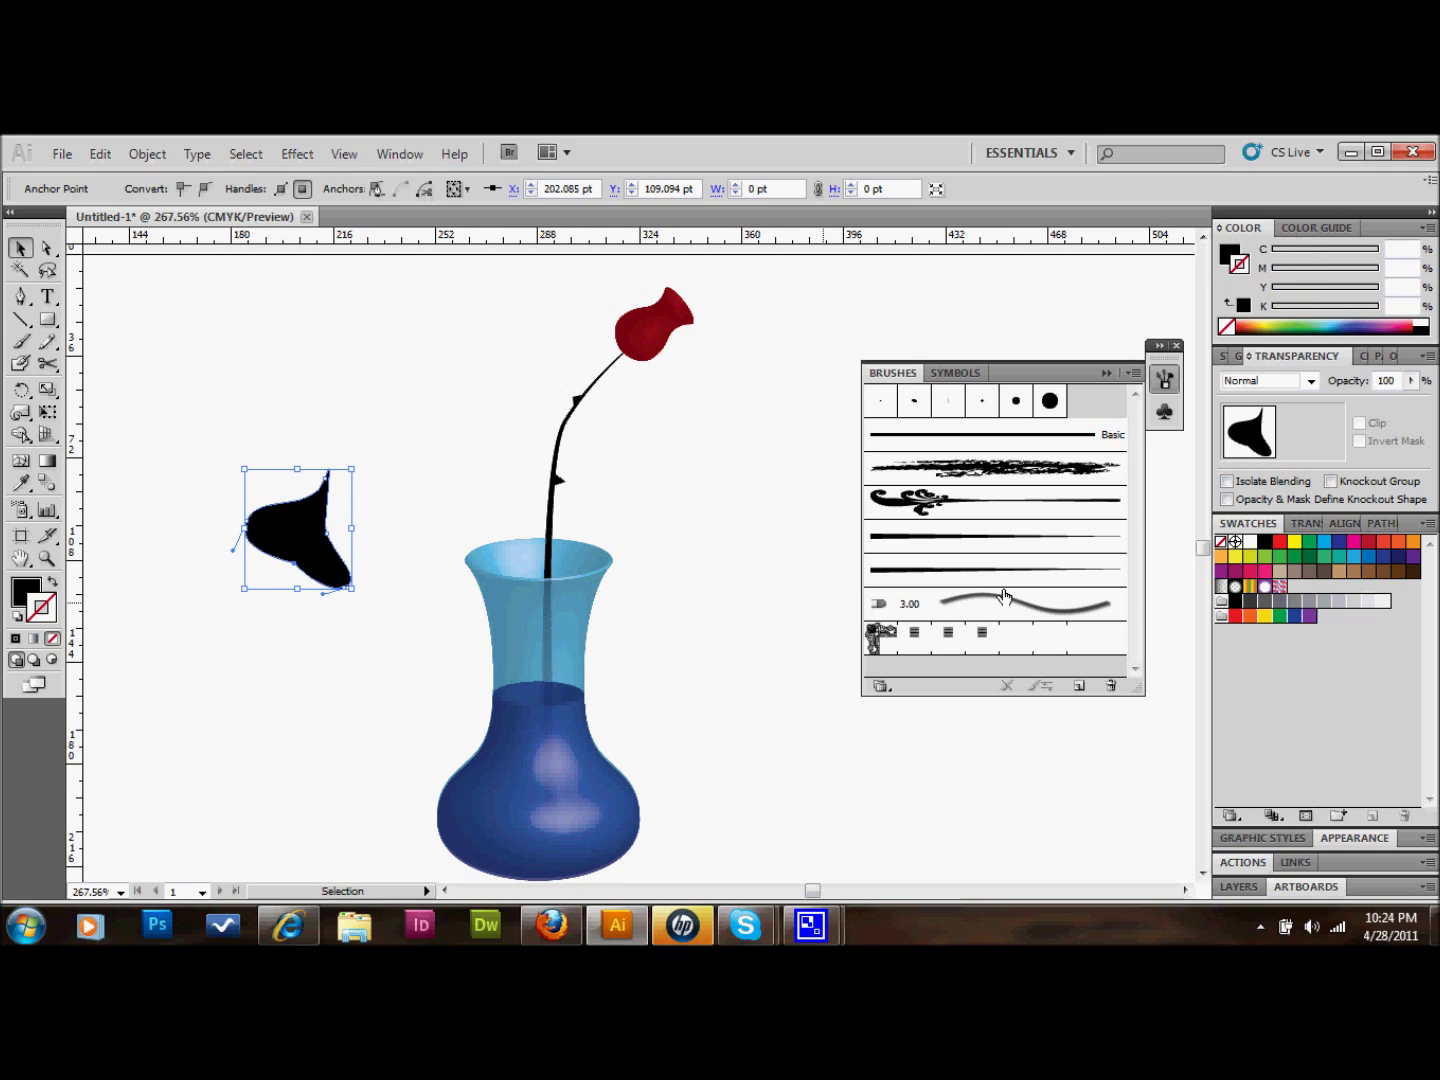
pyautogui.click(1279, 556)
pyautogui.click(51, 586)
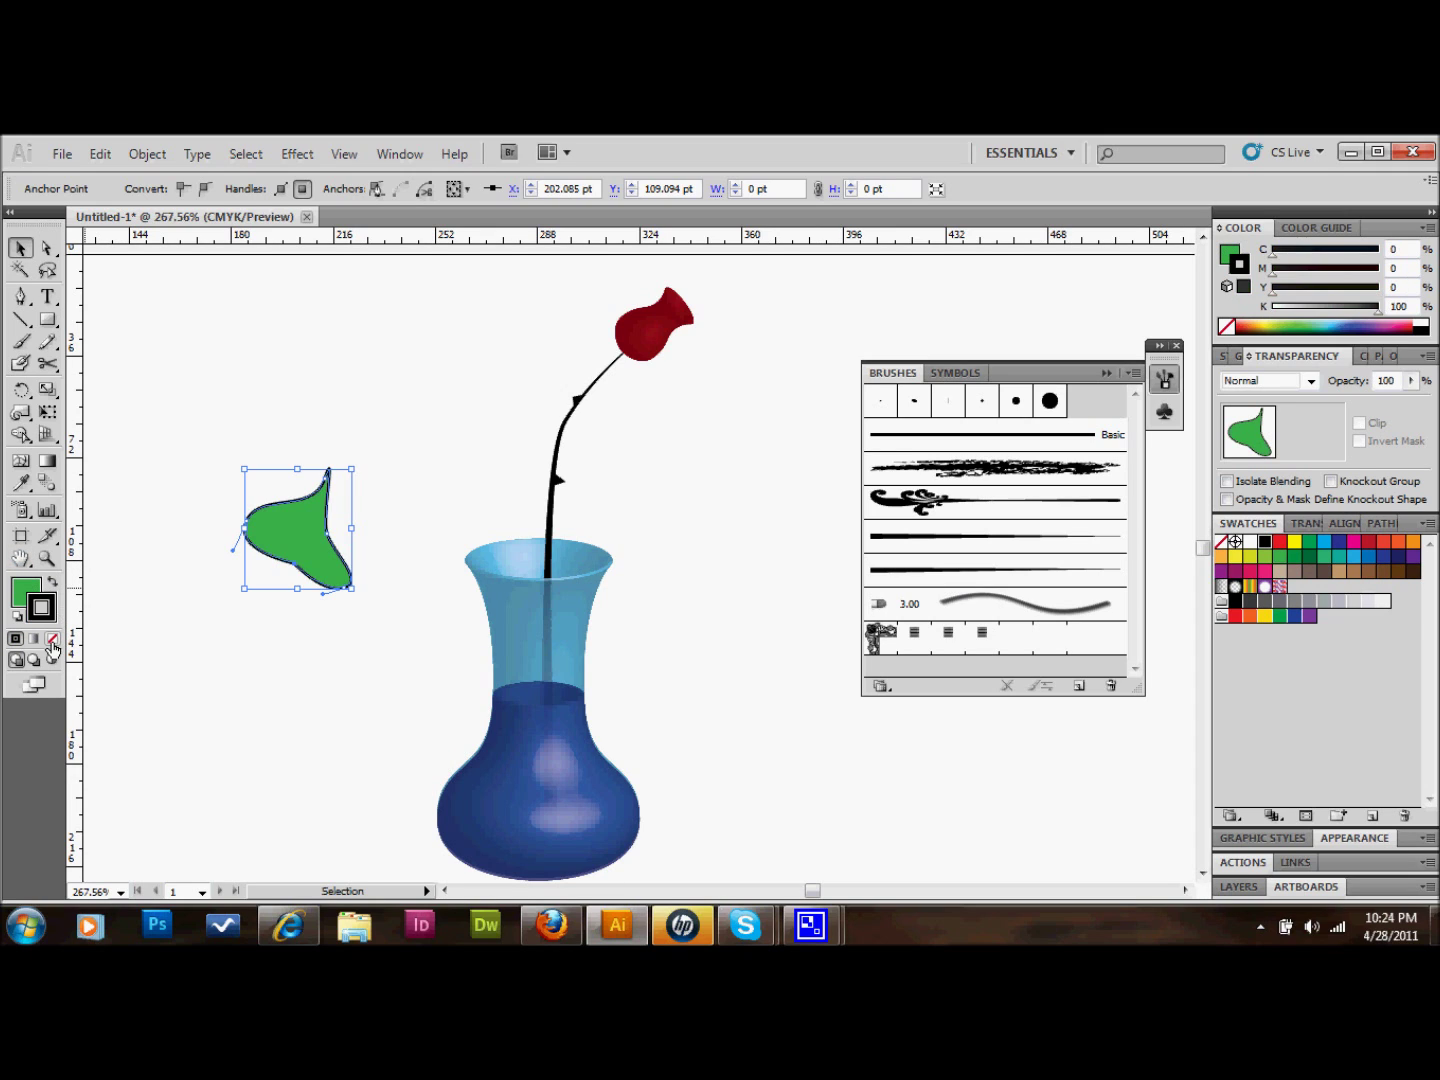
pyautogui.click(51, 638)
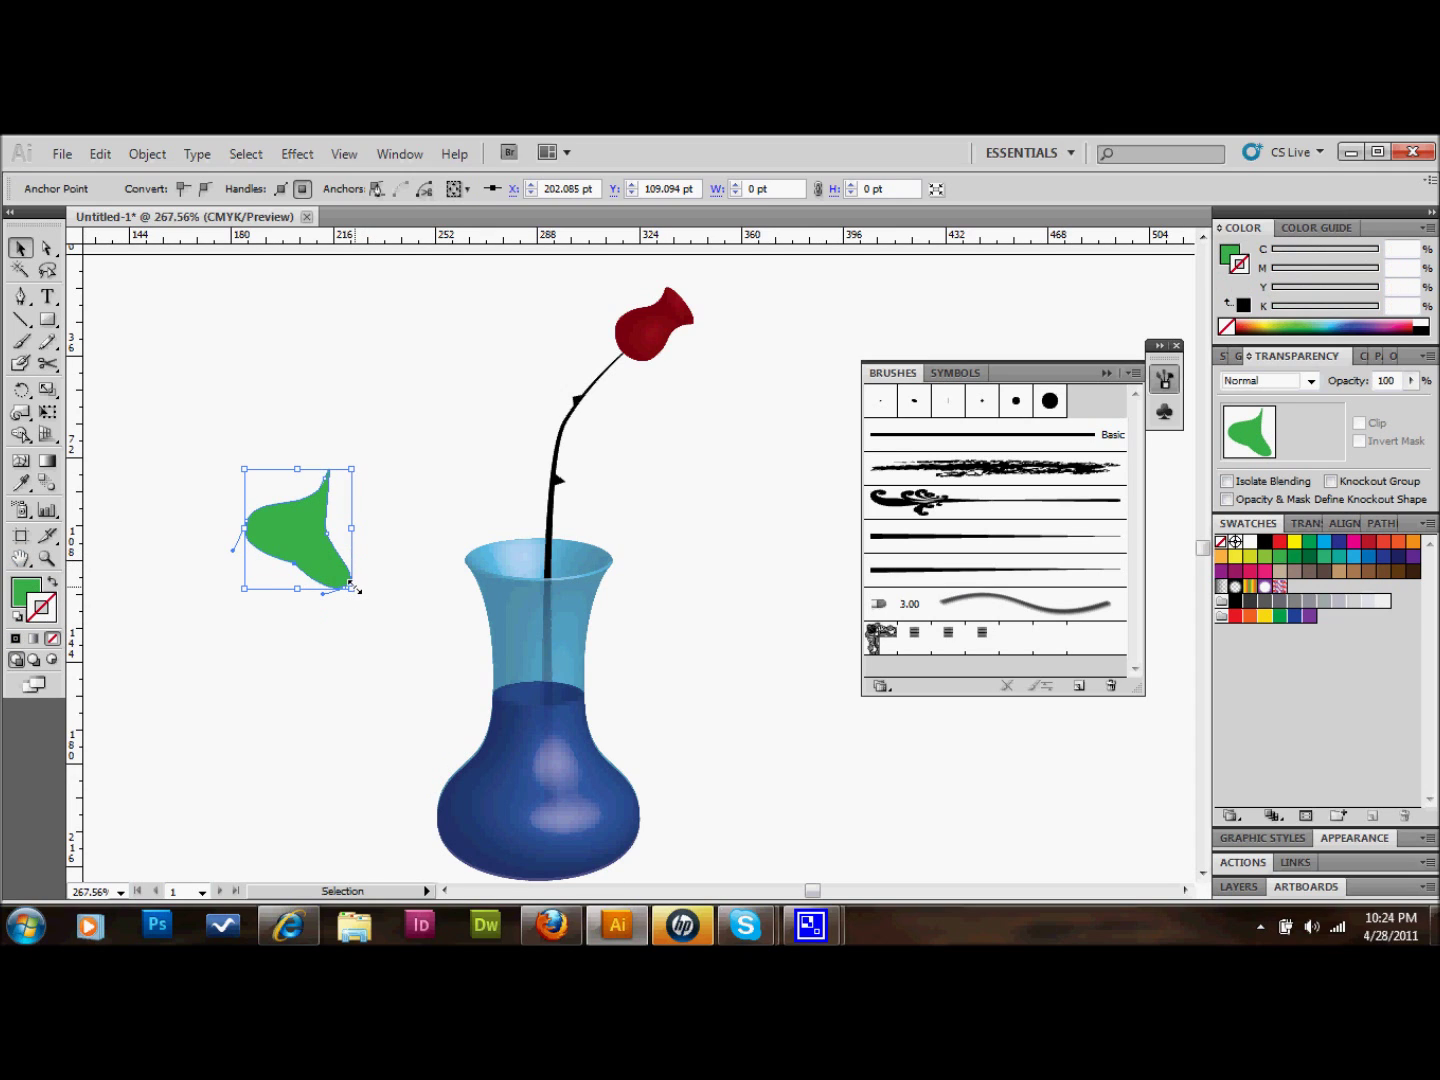
pyautogui.moveTo(351, 588); pyautogui.dragTo(310, 511)
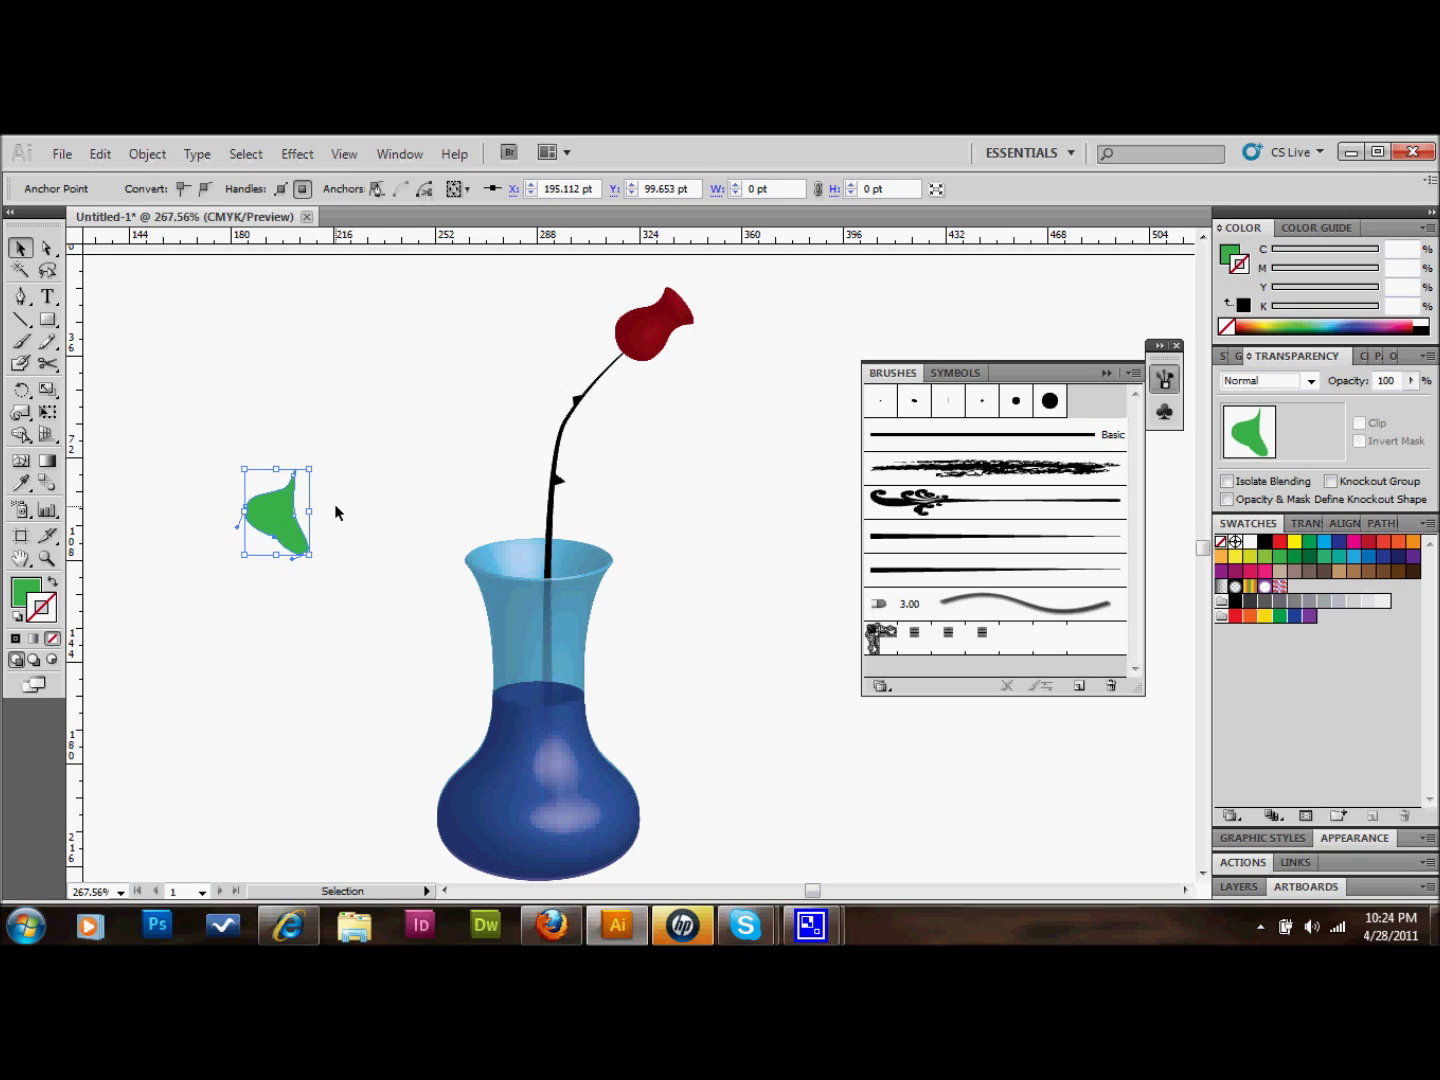
# - Copy and paste the green leaf, move the duplicate toward the rose, and shrink it
pyautogui.click(338, 511)
pyautogui.click(287, 534)
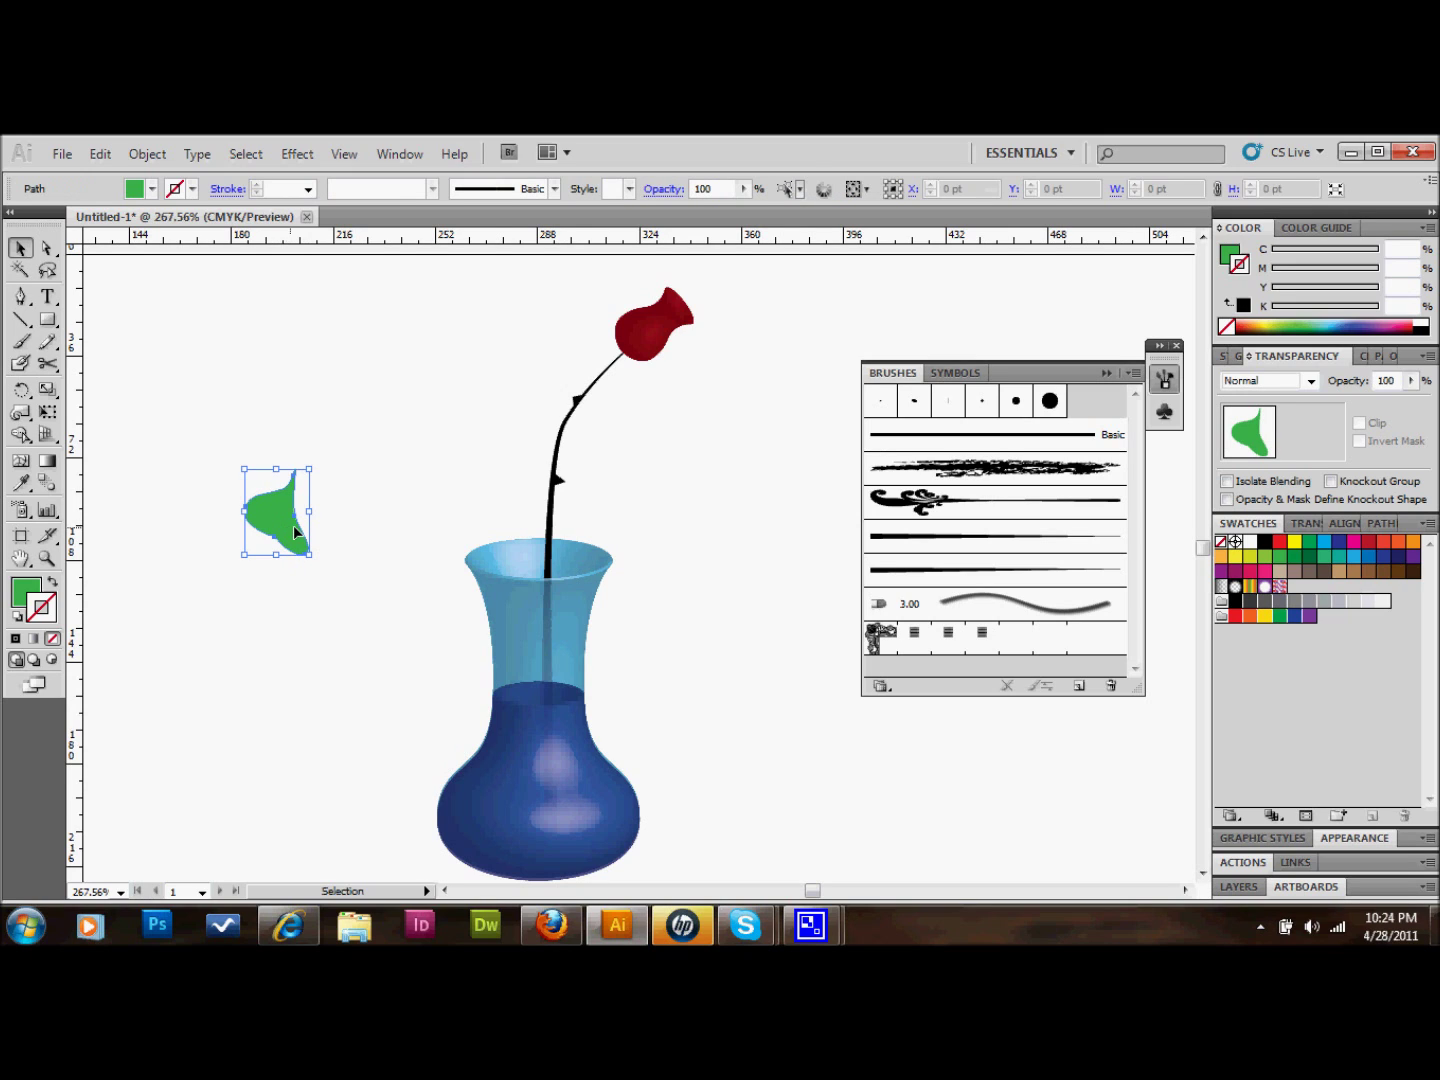
pyautogui.hotkey('ctrl', 'c')
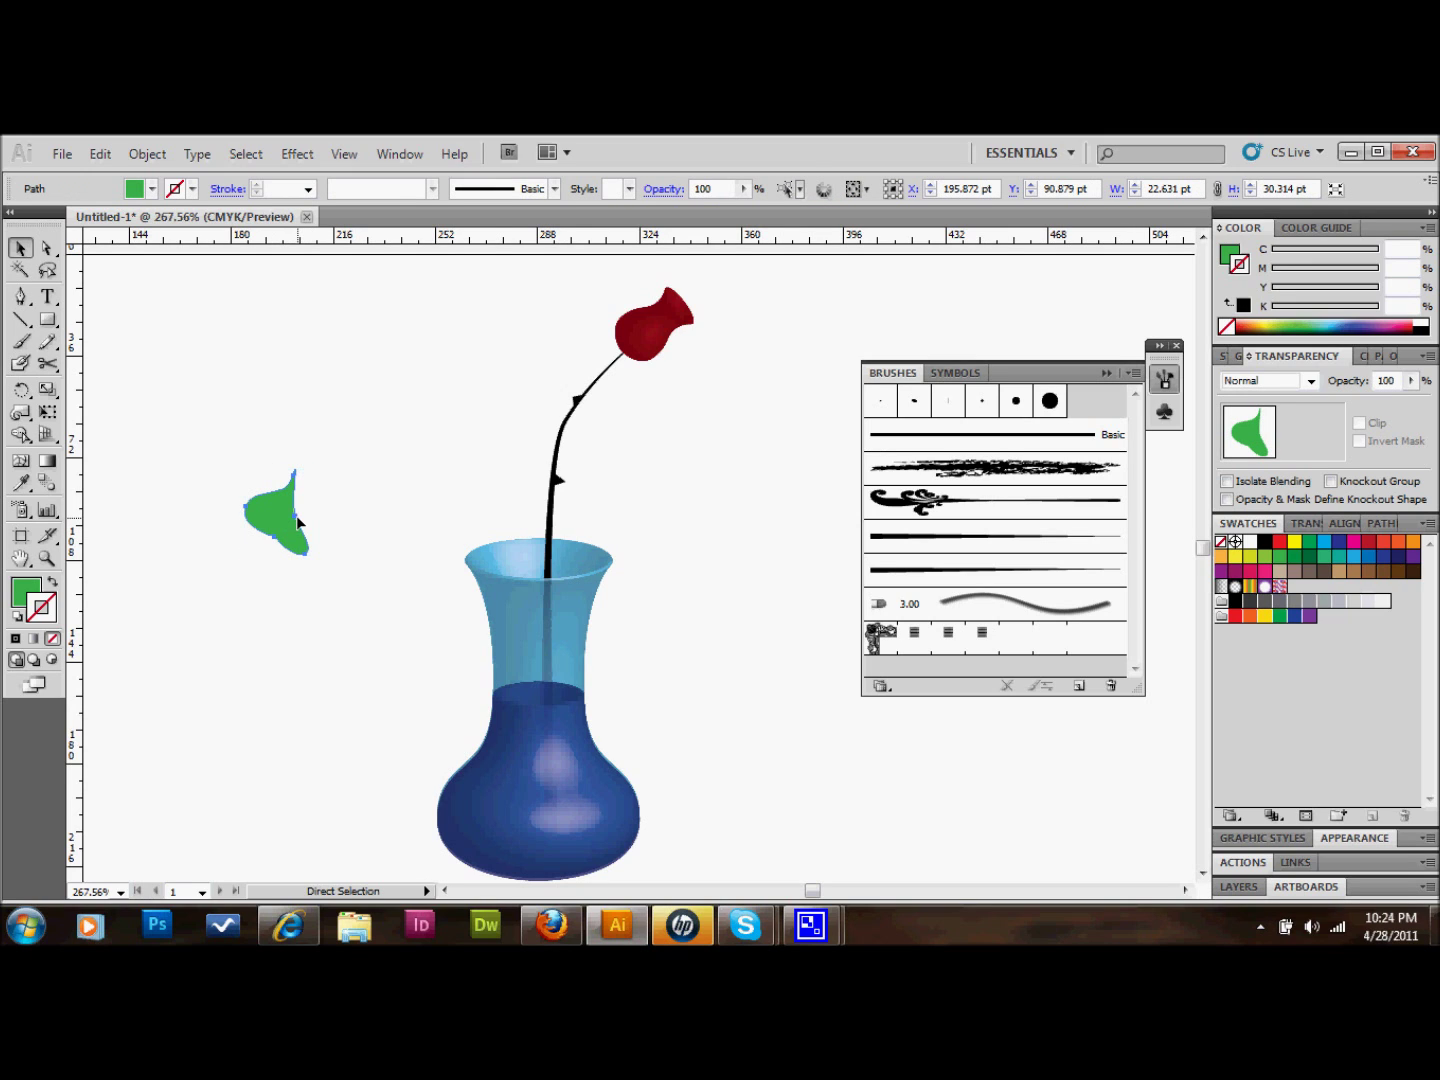
pyautogui.hotkey('ctrl', 'v')
pyautogui.moveTo(637, 573); pyautogui.dragTo(357, 372)
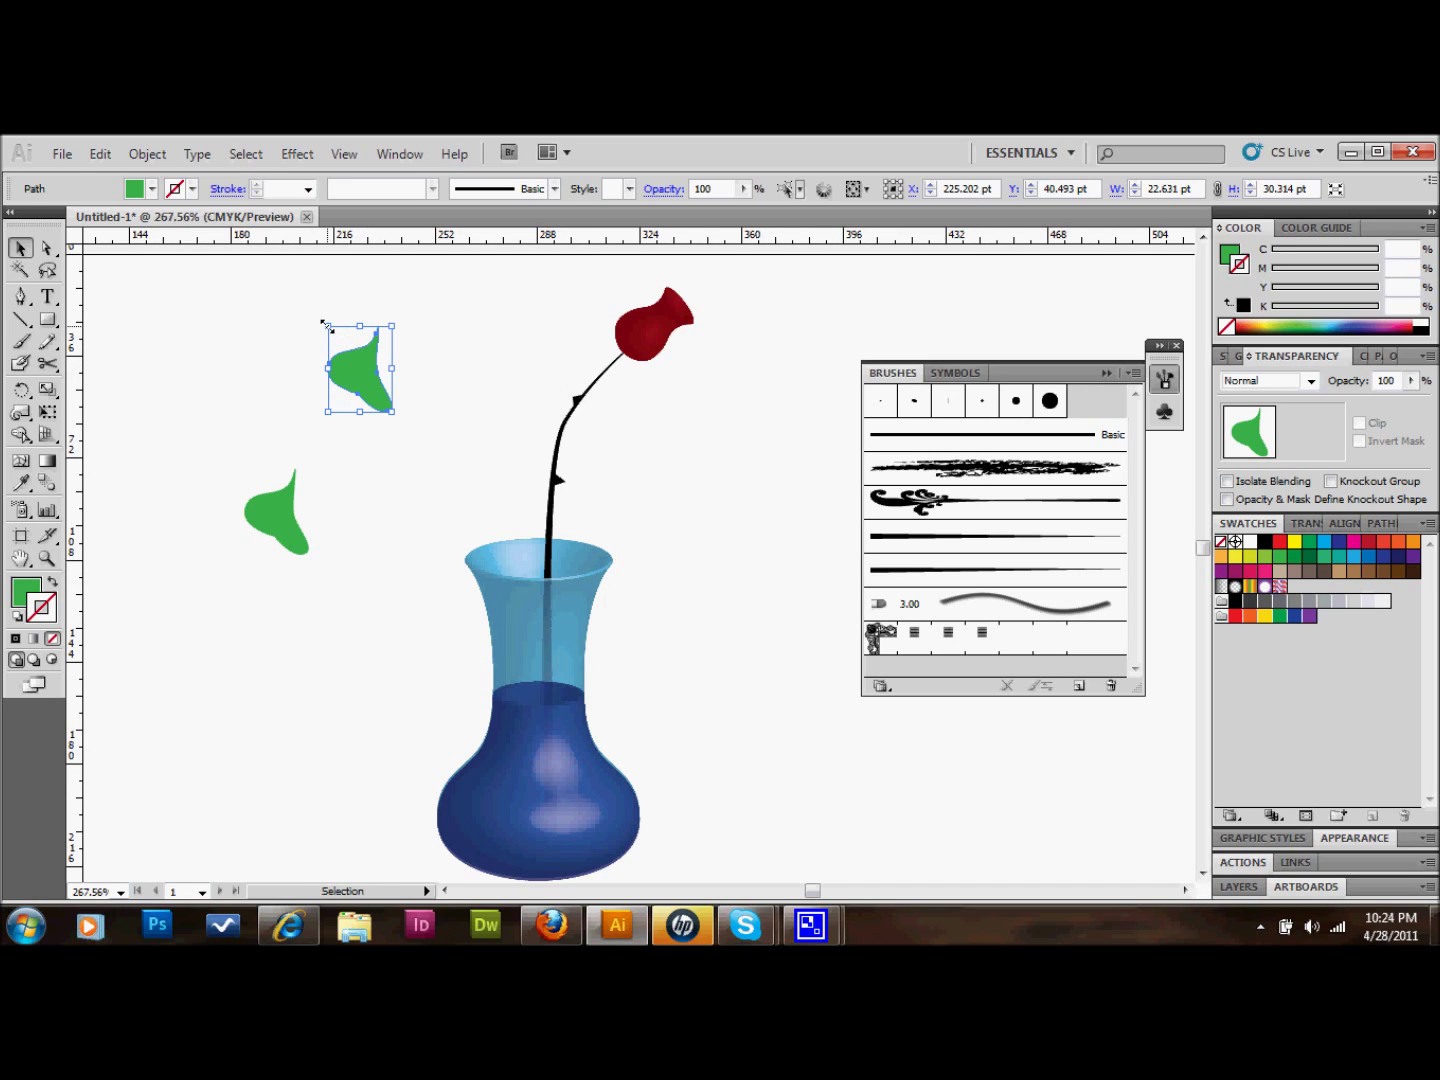
pyautogui.moveTo(324, 324); pyautogui.dragTo(352, 358)
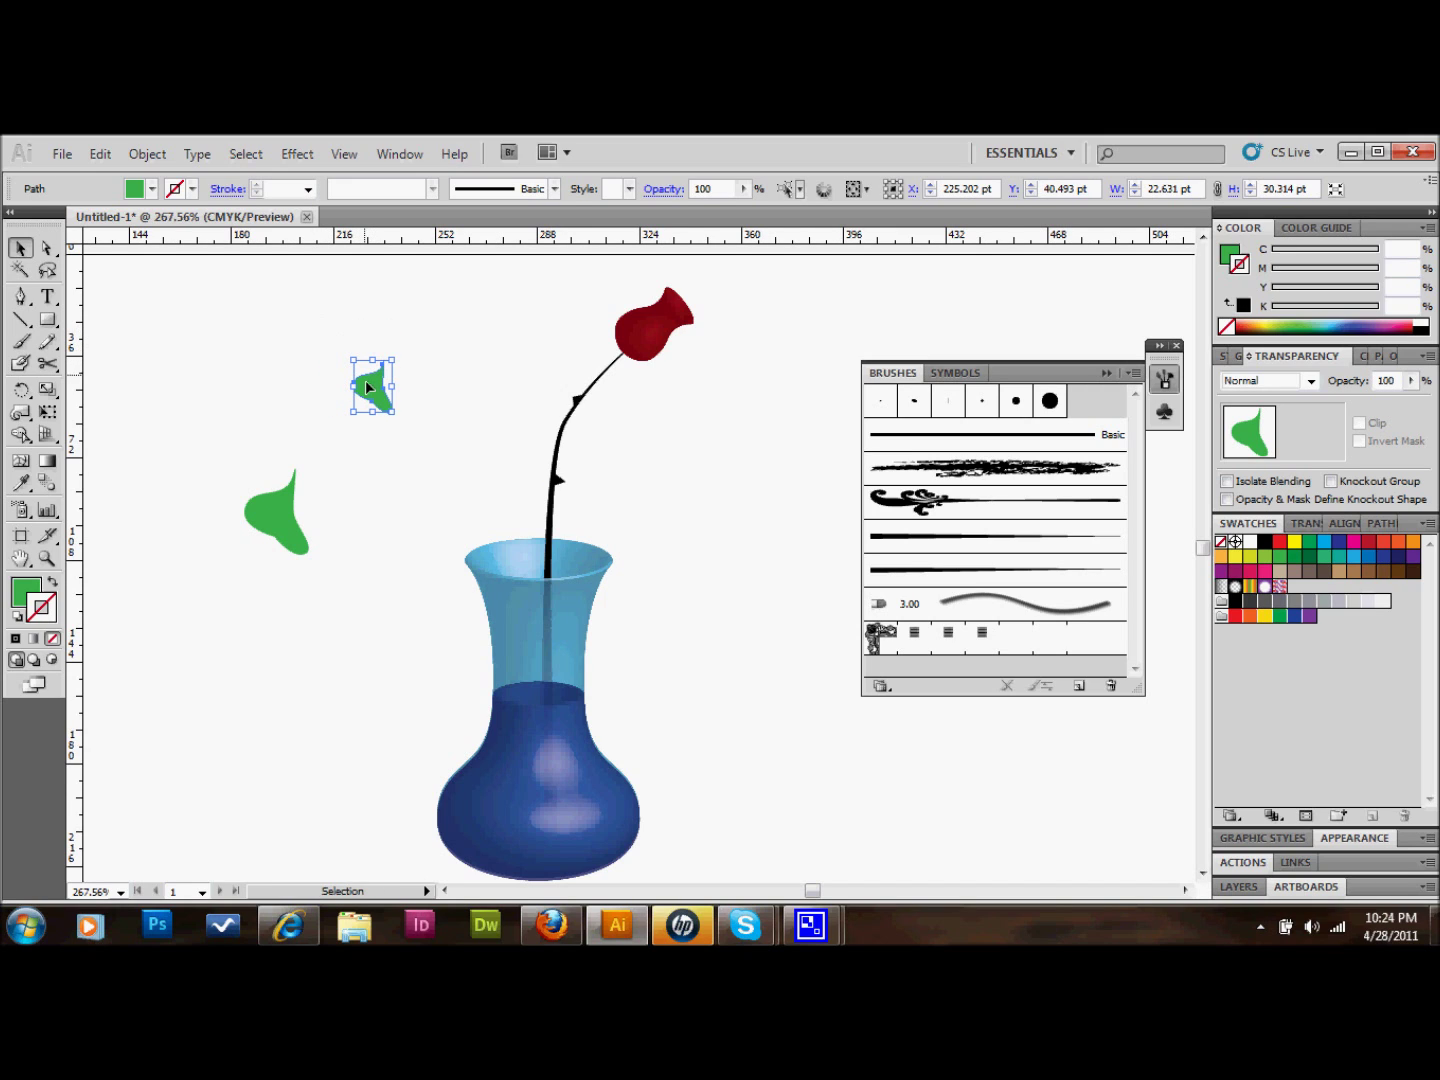
# - Fill the copy dark green with no stroke at the rose bud's base, then move the lighter leaf upward
pyautogui.click(1295, 555)
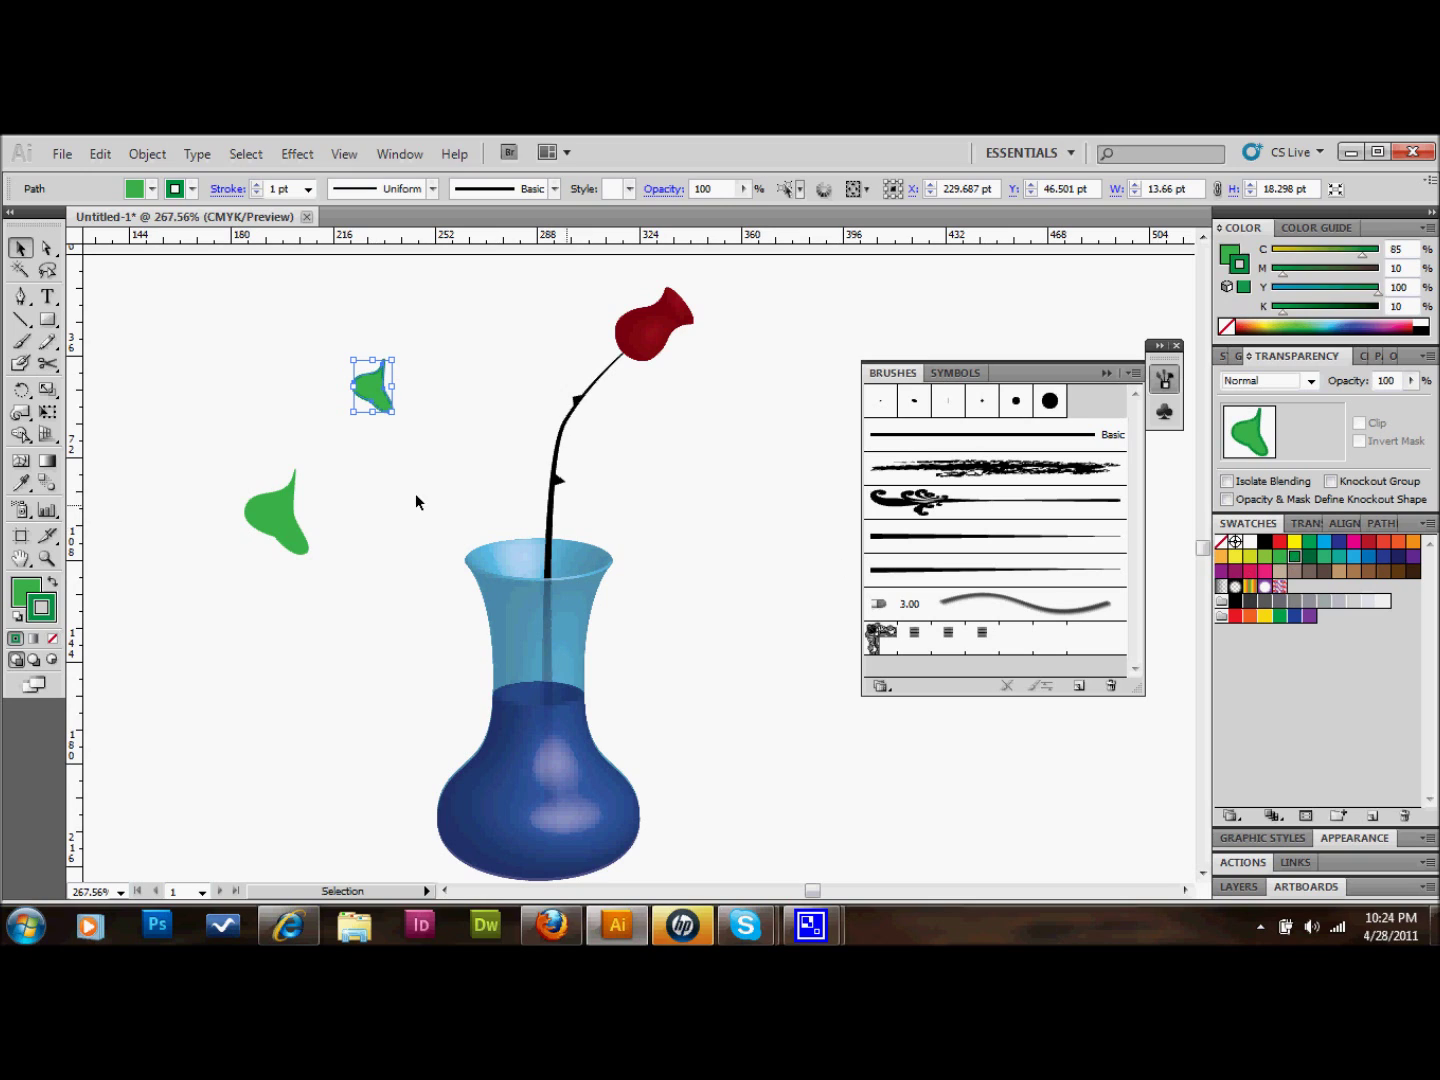
pyautogui.click(51, 581)
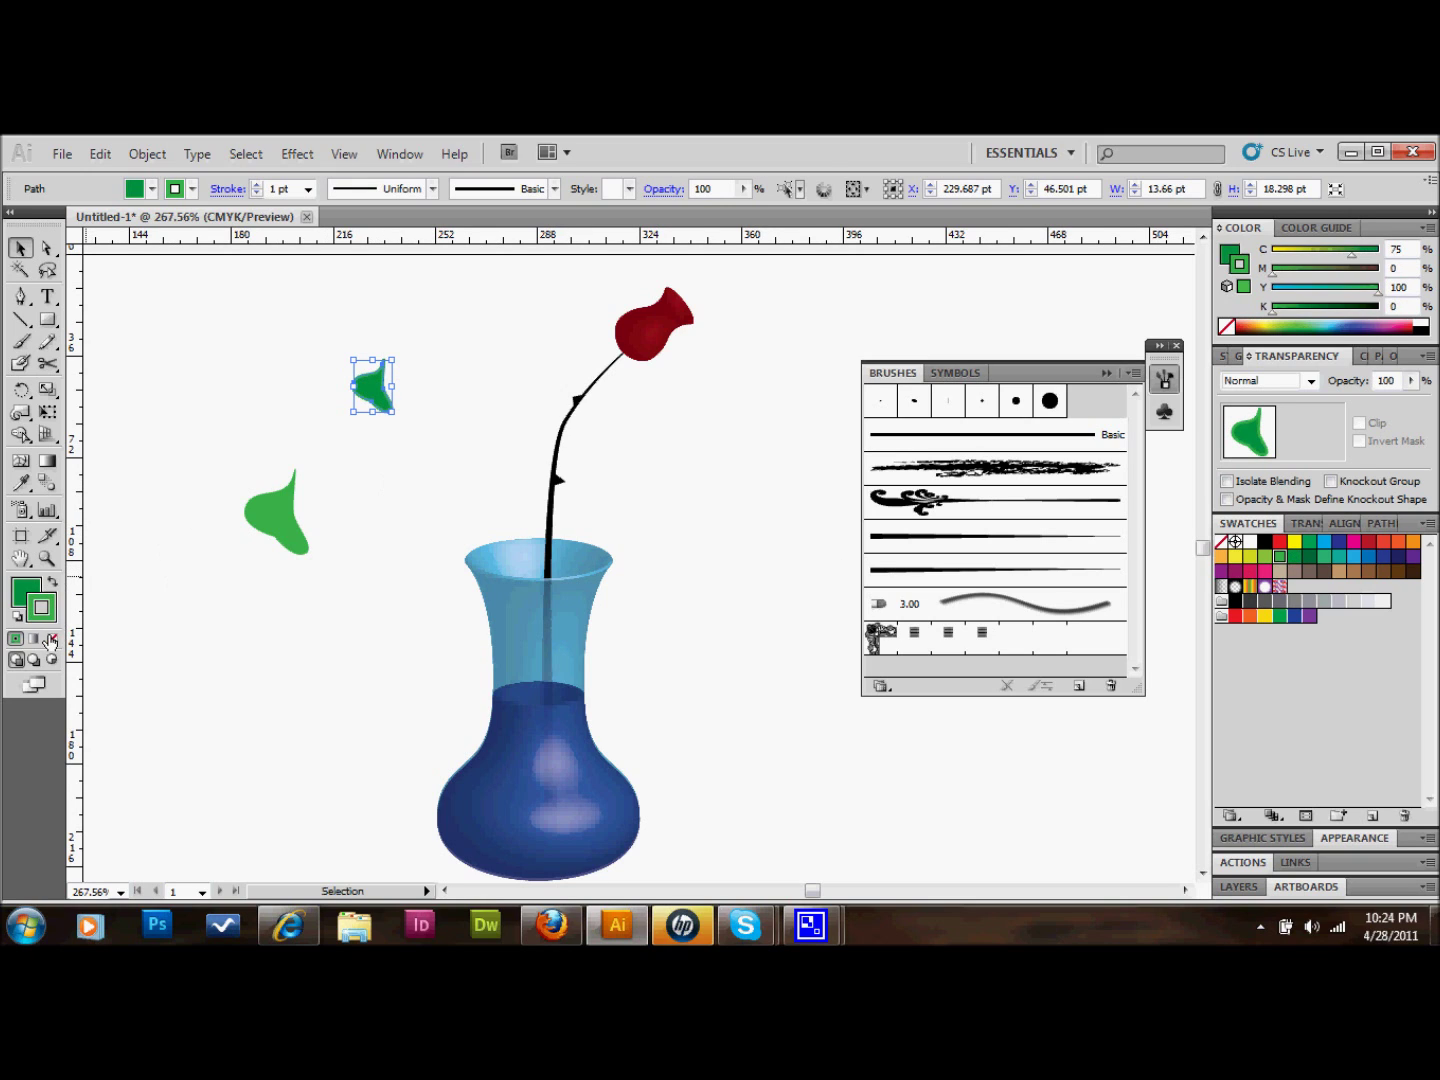
pyautogui.click(52, 638)
pyautogui.click(378, 405)
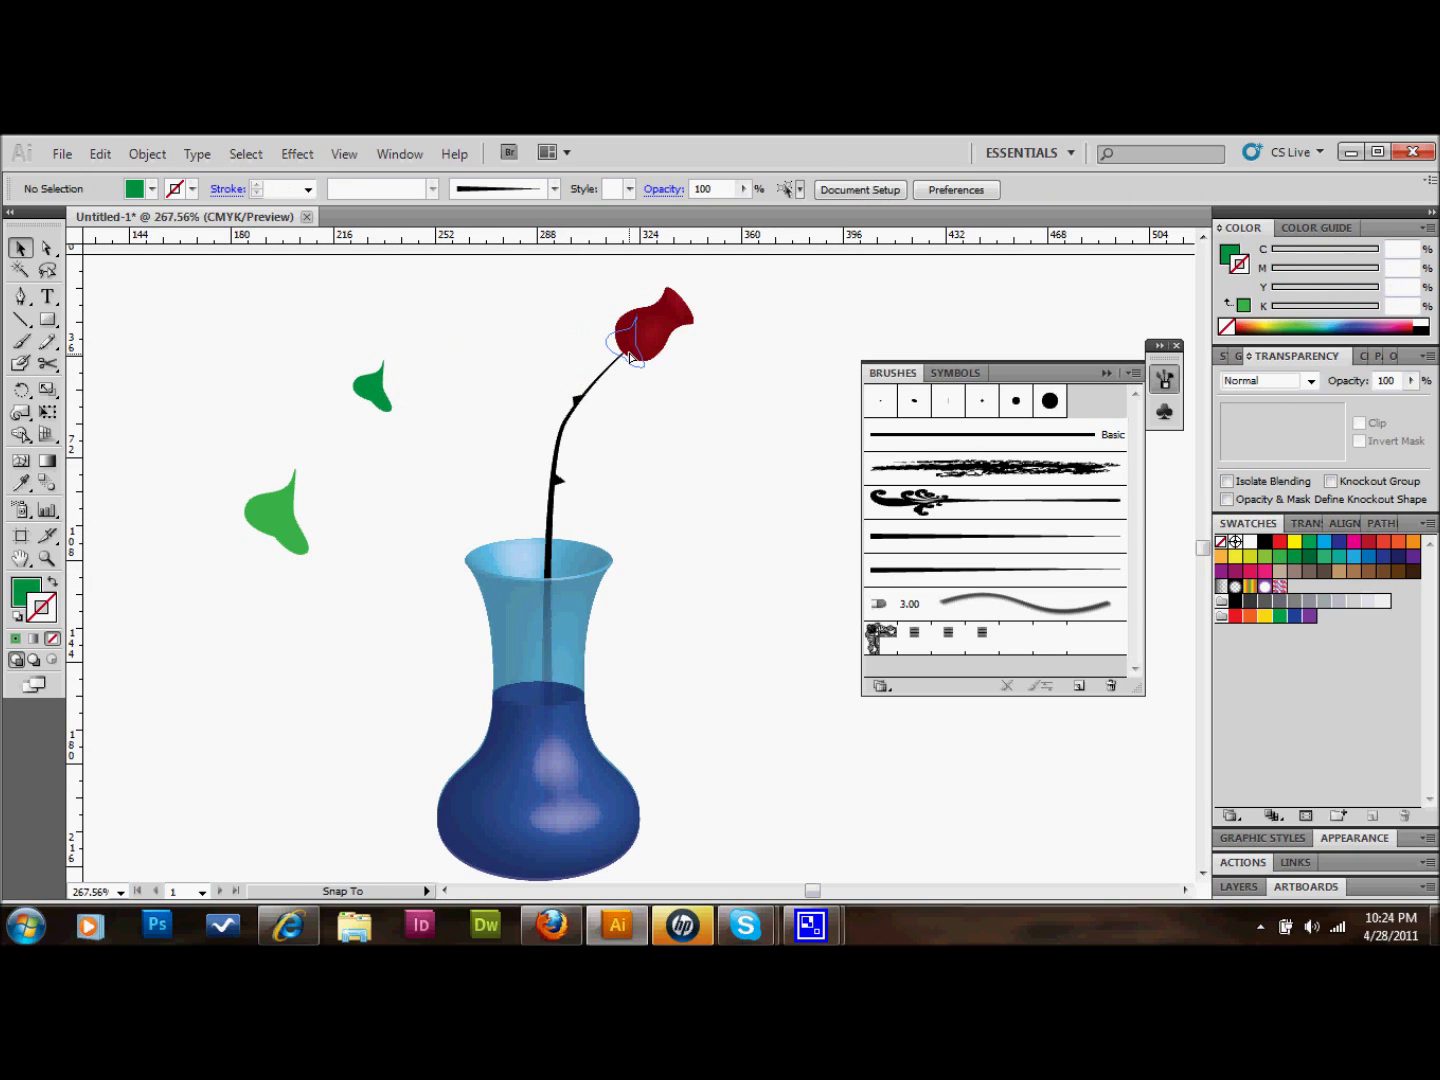
pyautogui.moveTo(626, 356); pyautogui.dragTo(626, 355)
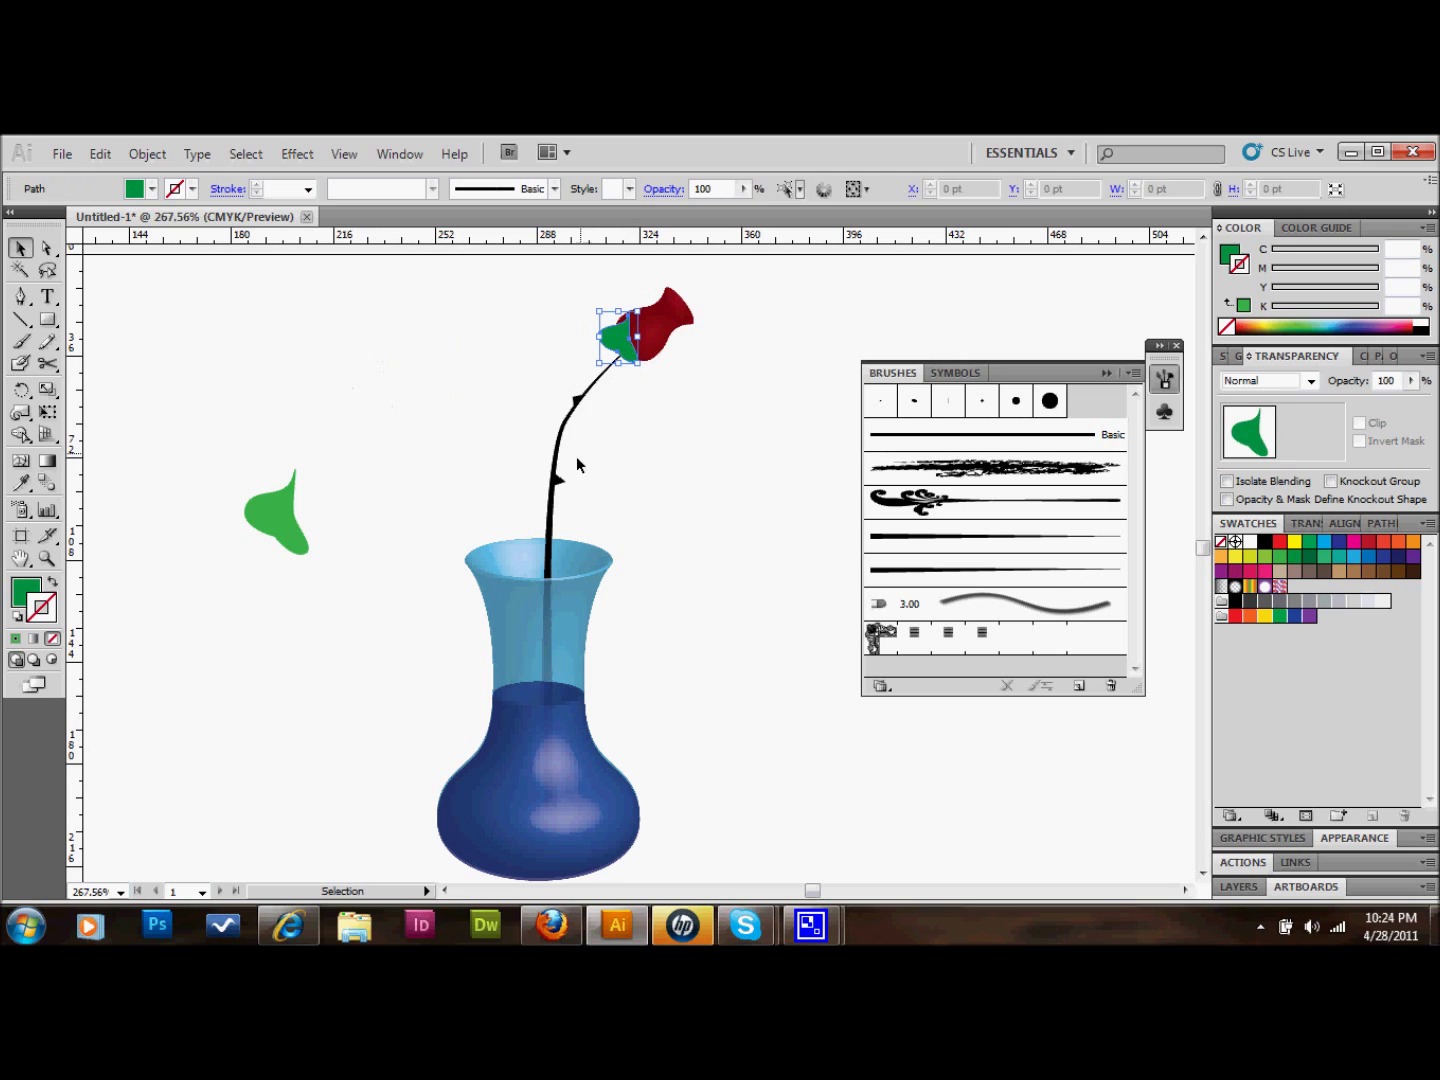
pyautogui.click(280, 522)
pyautogui.moveTo(246, 512); pyautogui.dragTo(361, 443)
# - Reflect the lighter green leaf across the horizontal axis via Object > Transform > Reflect
pyautogui.click(149, 155)
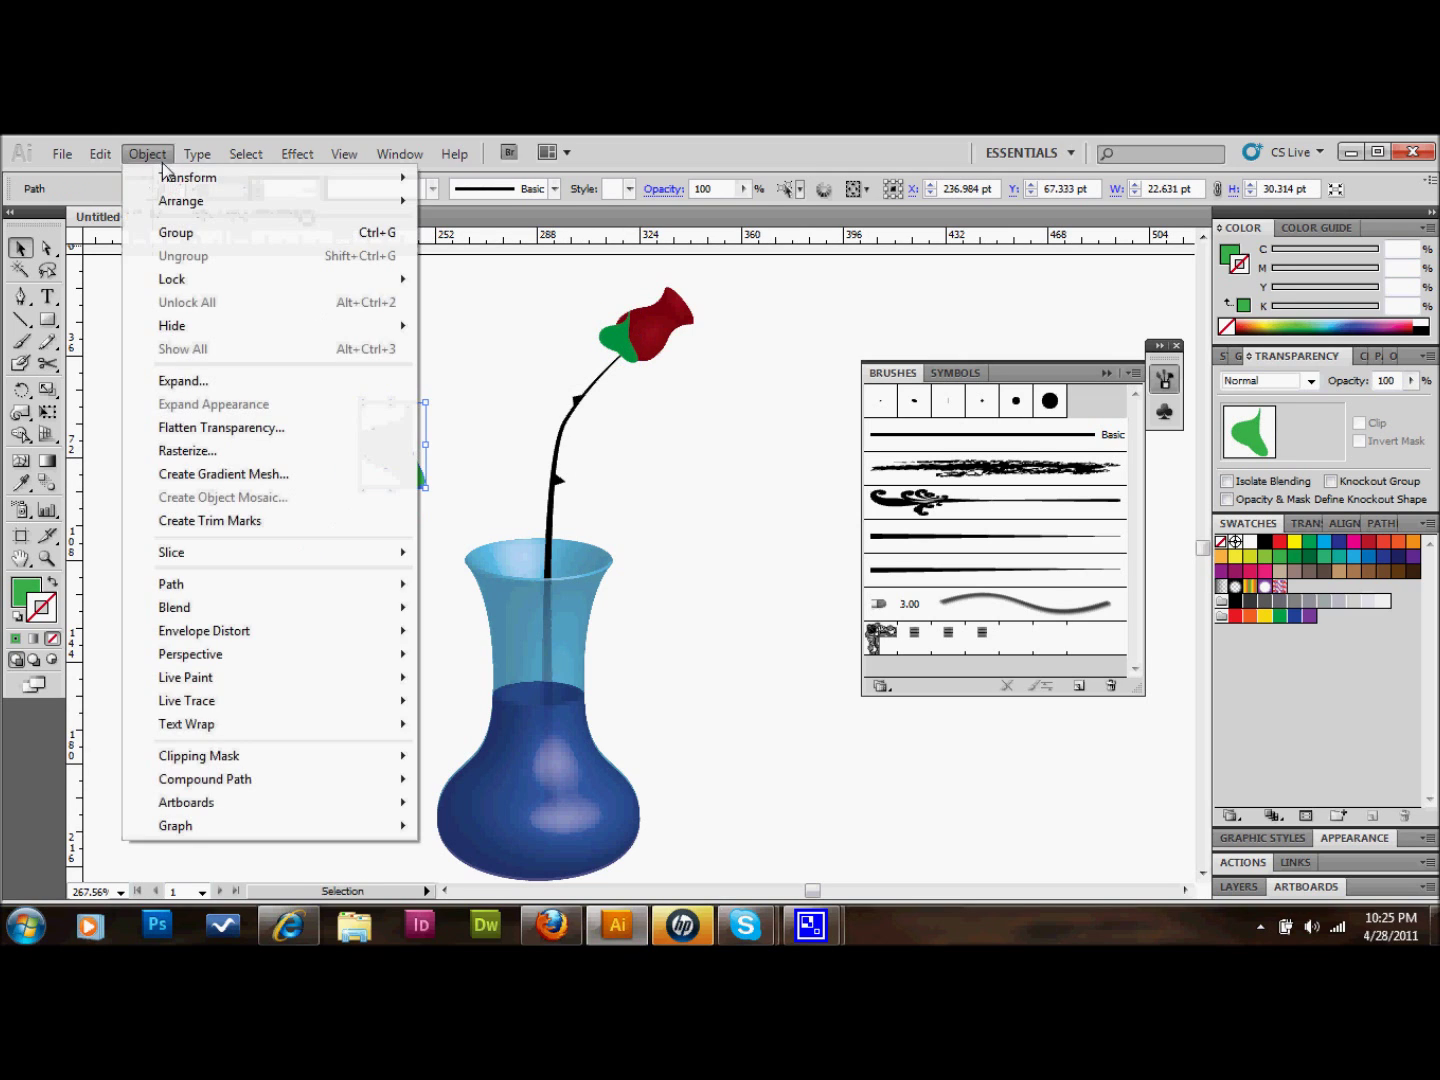
pyautogui.moveTo(290, 183)
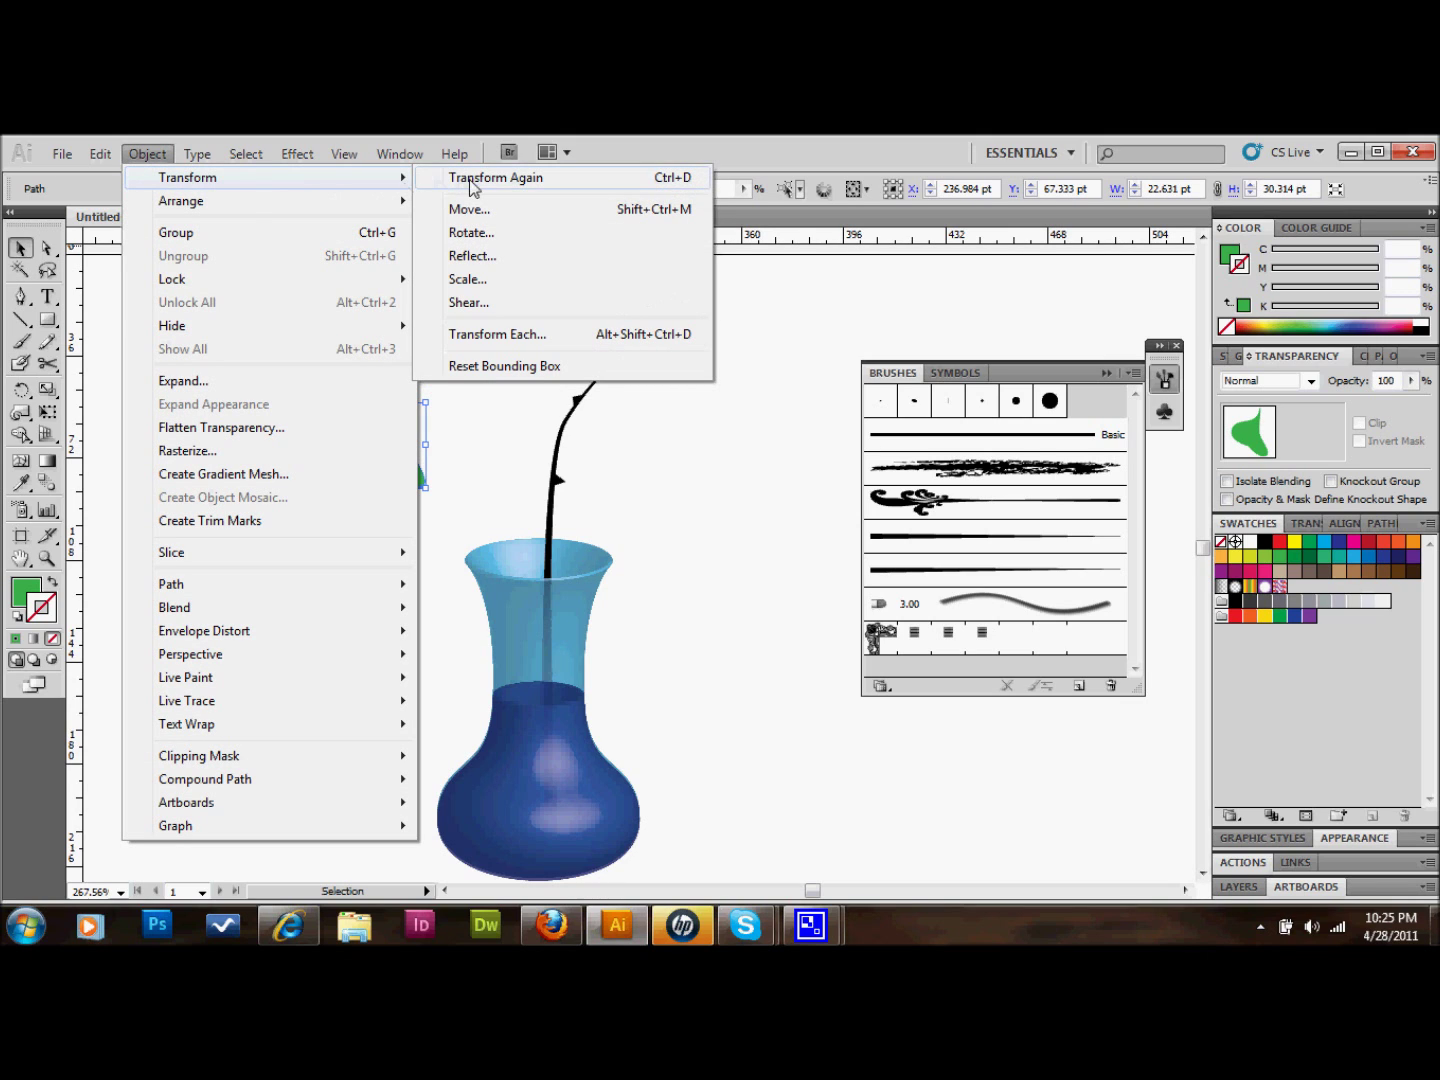
pyautogui.click(482, 257)
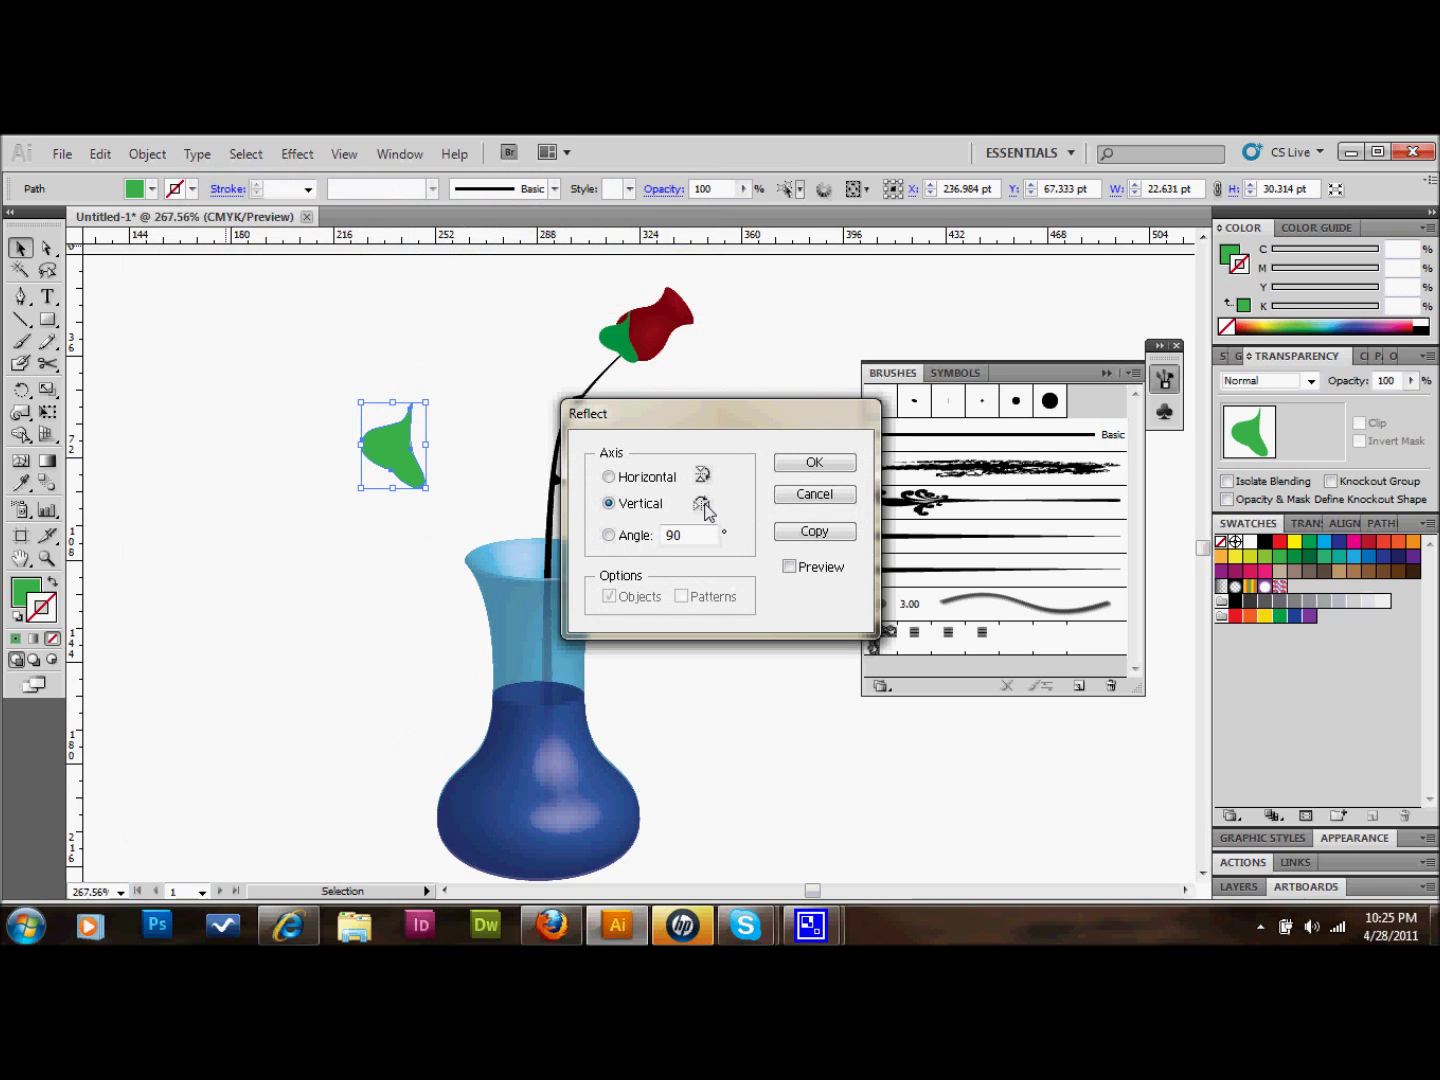
pyautogui.click(609, 479)
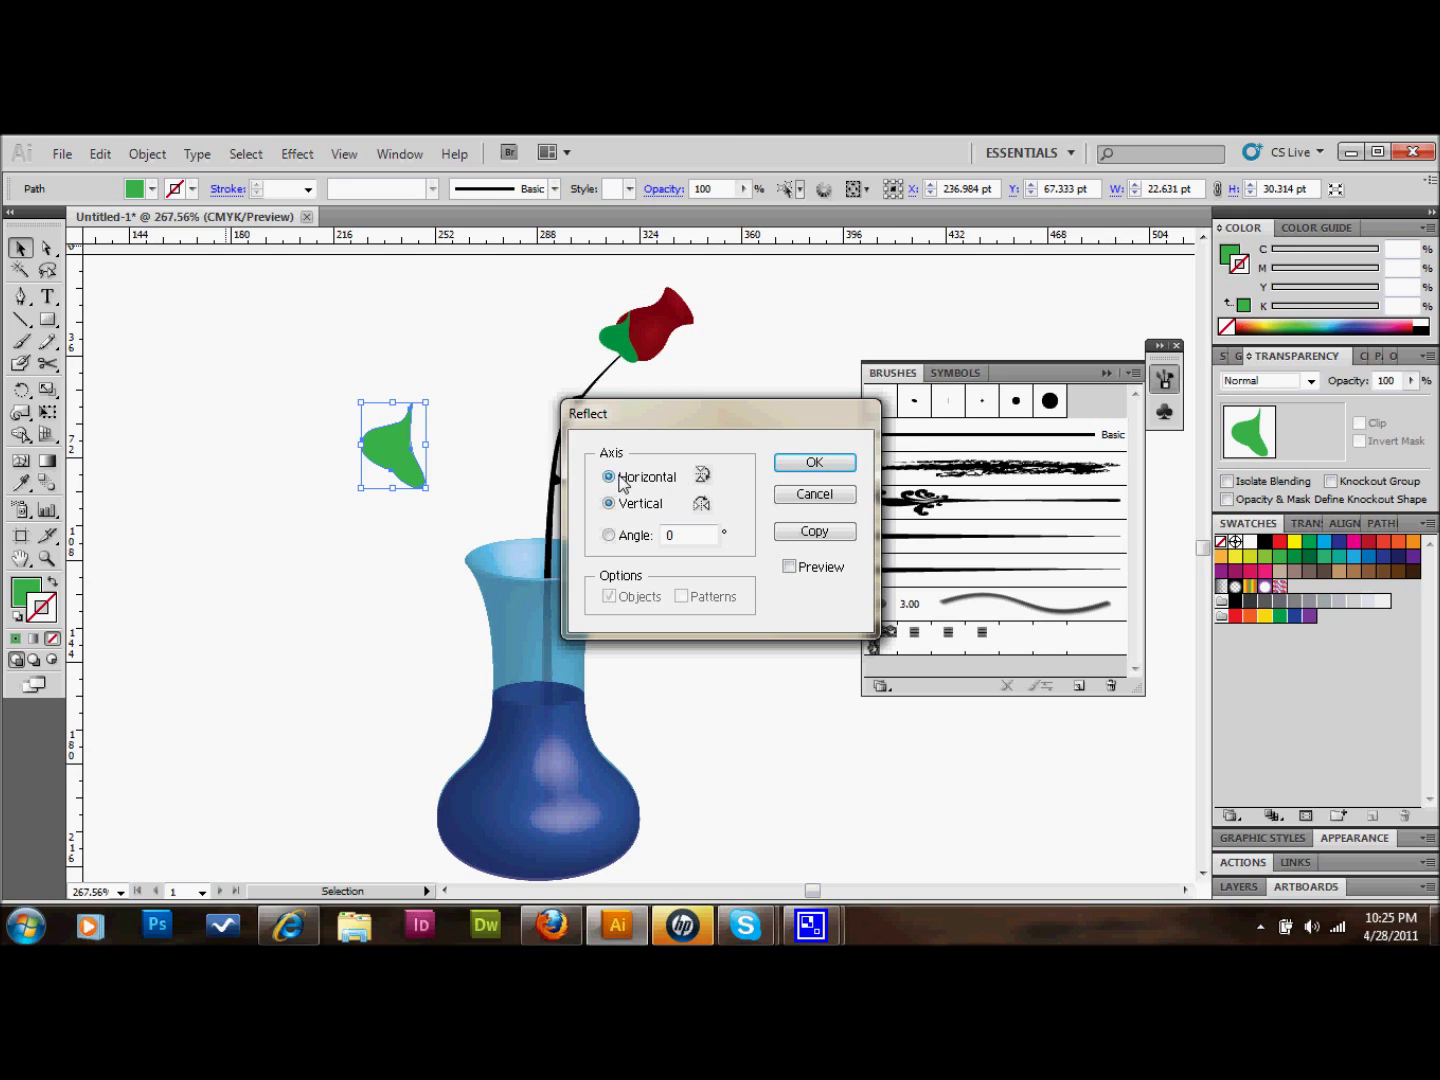
pyautogui.click(817, 463)
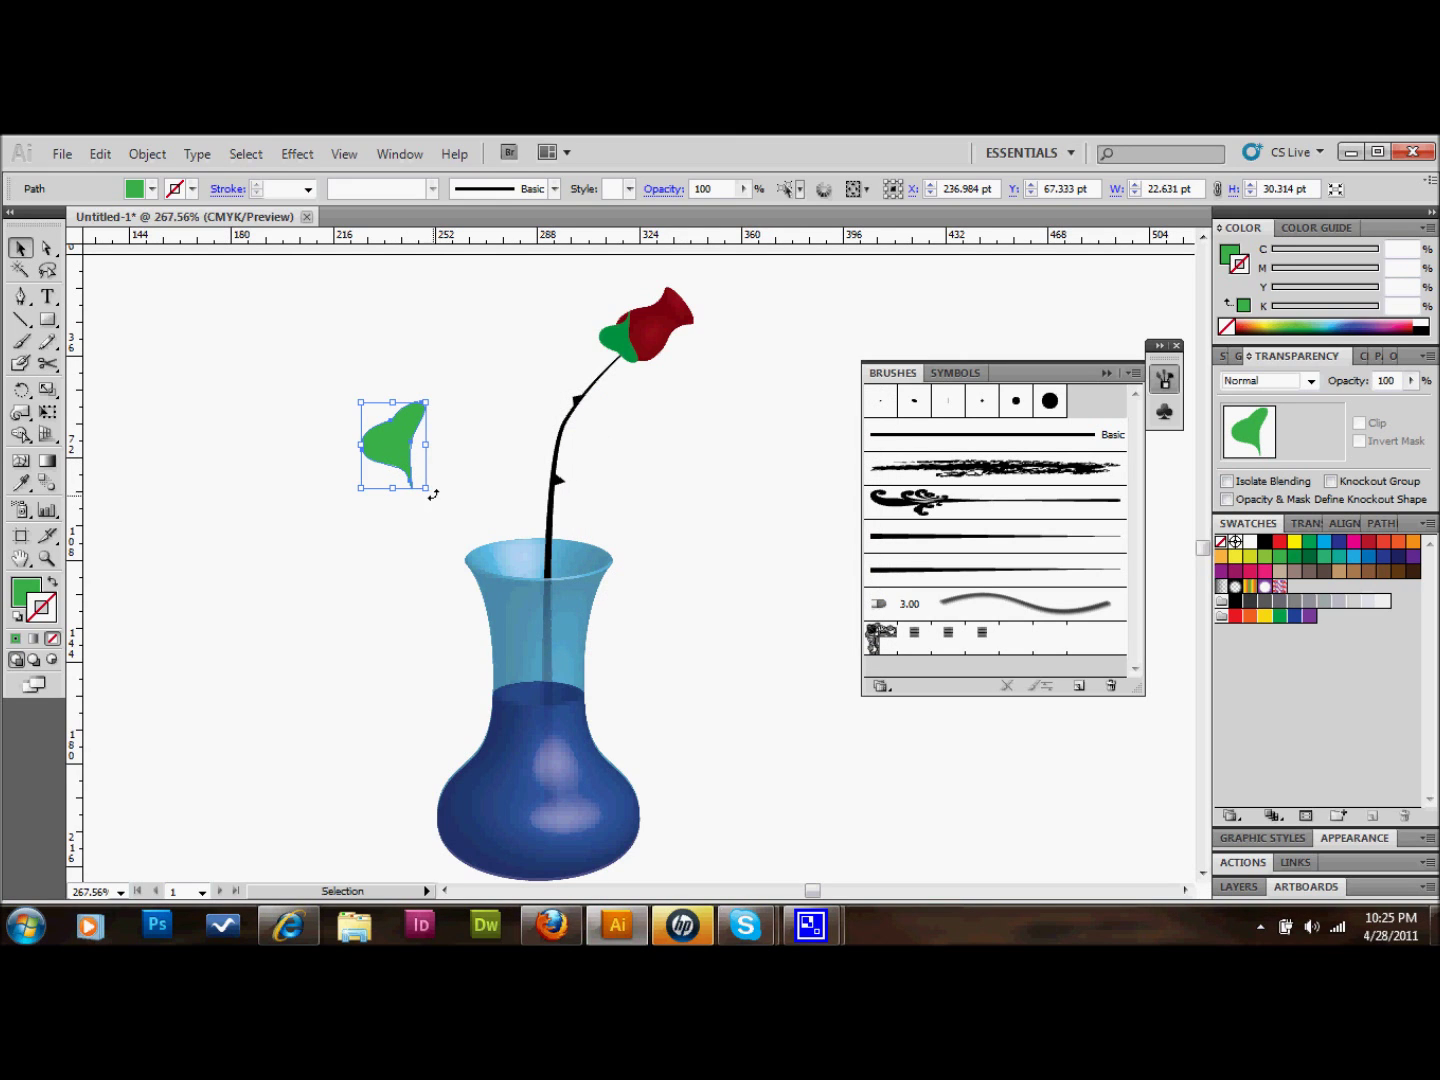
# - Rotate the flipped leaf to sit under the rose bud beside the dark leaf
pyautogui.moveTo(432, 494); pyautogui.dragTo(655, 354)
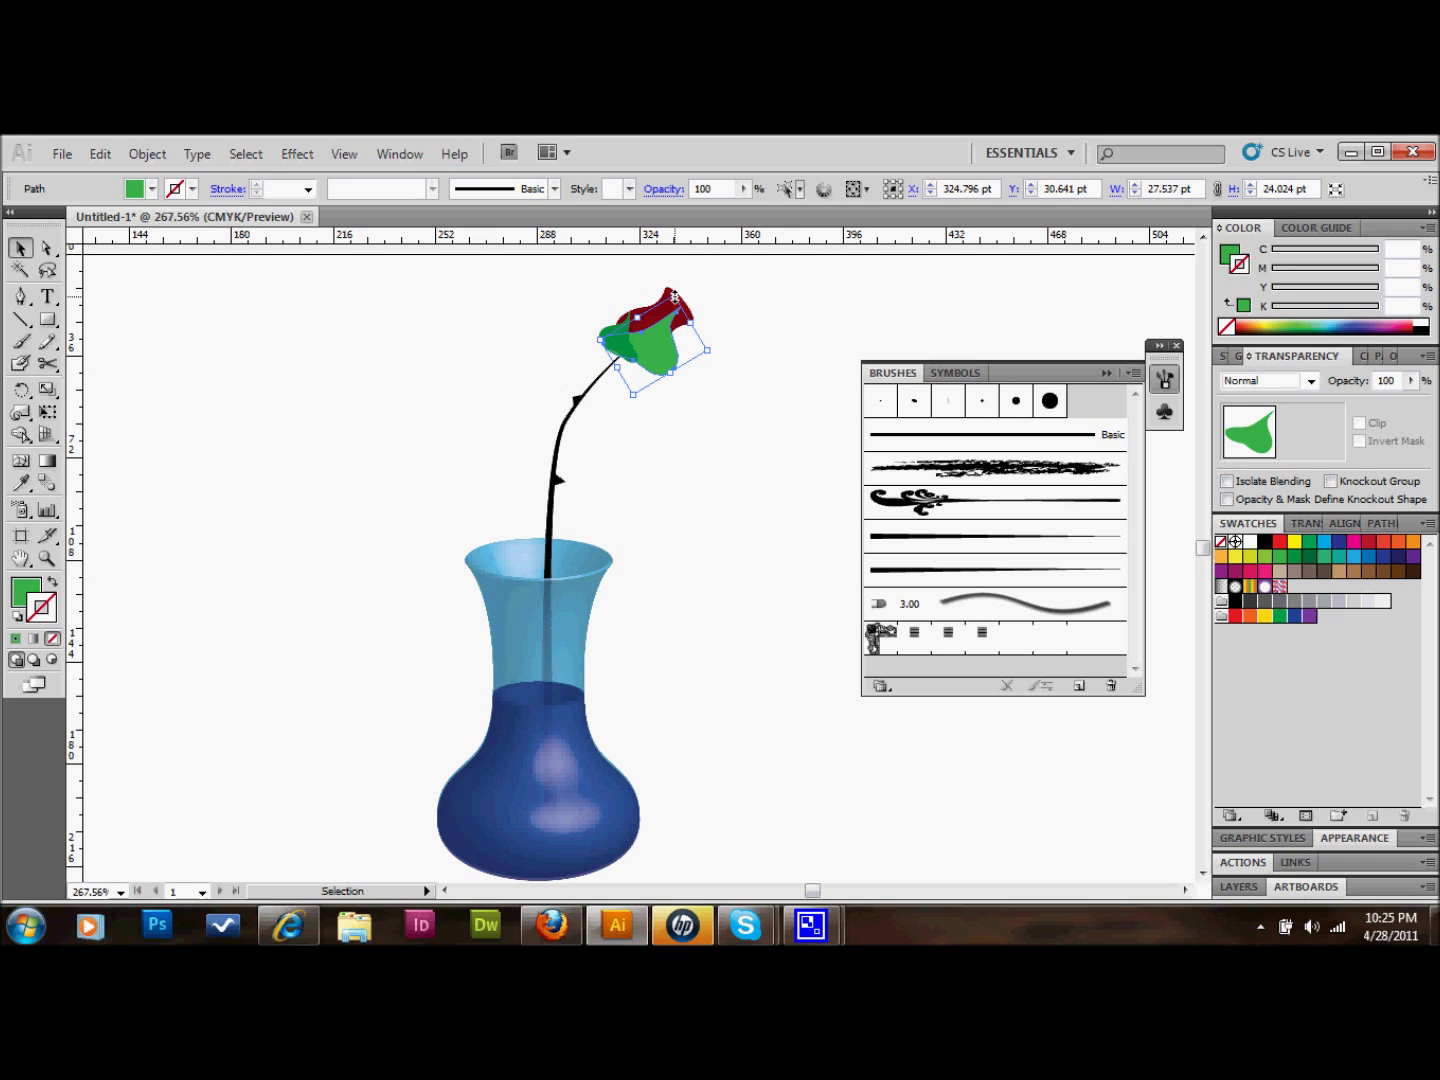
pyautogui.moveTo(675, 297); pyautogui.dragTo(683, 379)
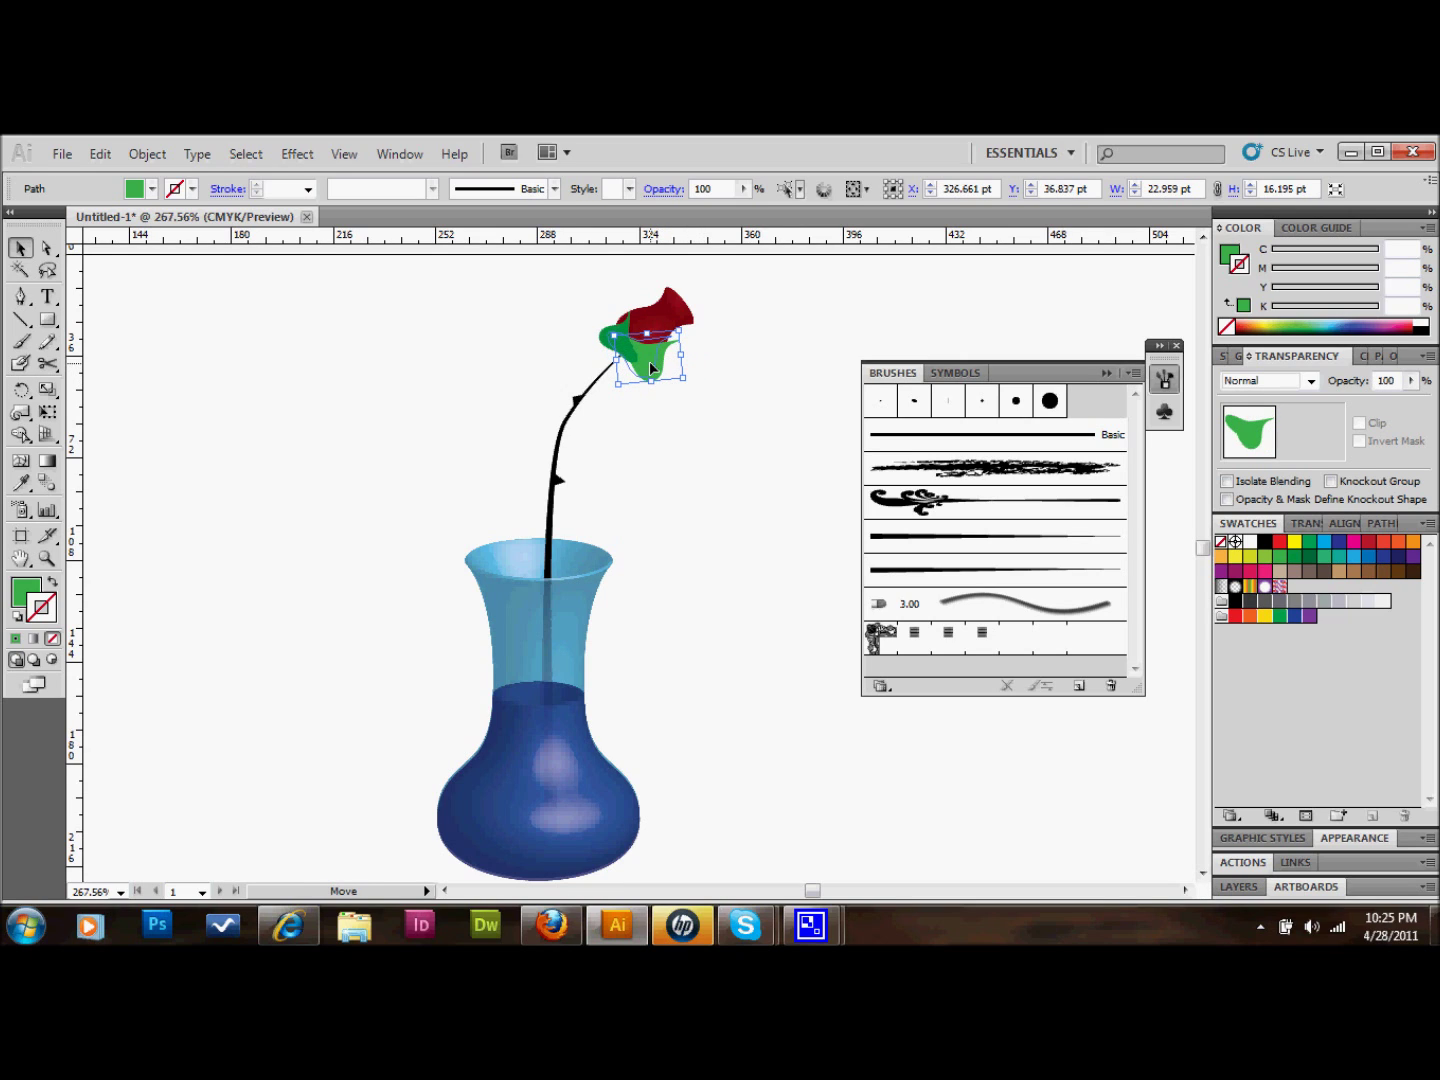
pyautogui.click(707, 375)
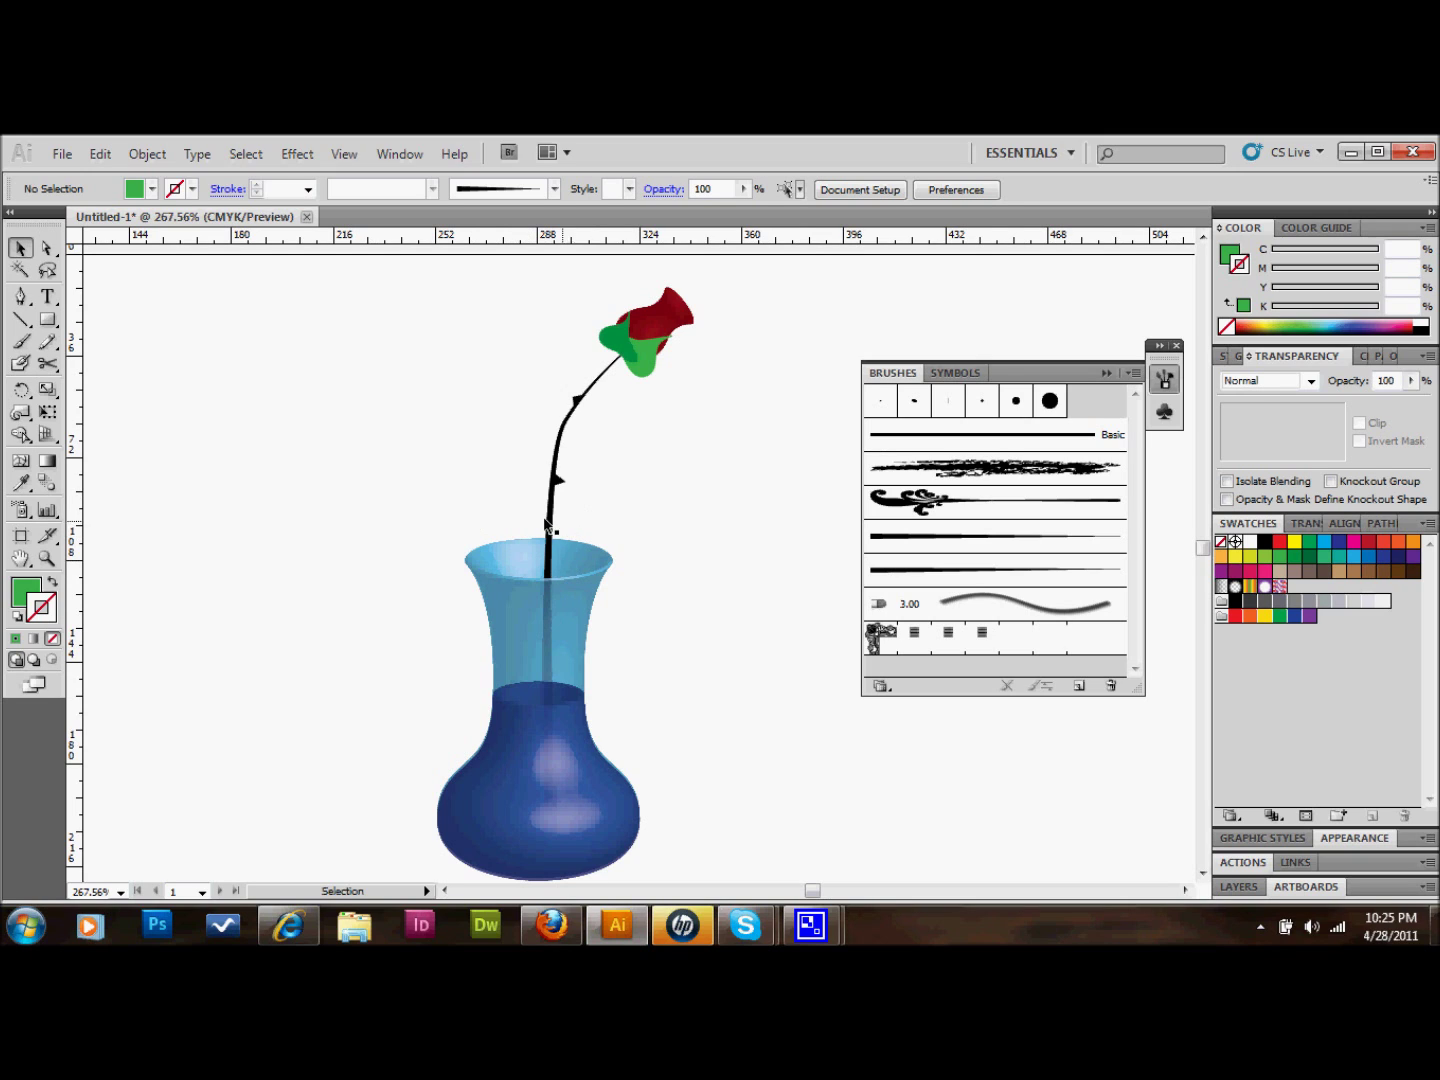
pyautogui.scroll(-1, 568, 598)
pyautogui.scroll(-1, 569, 591)
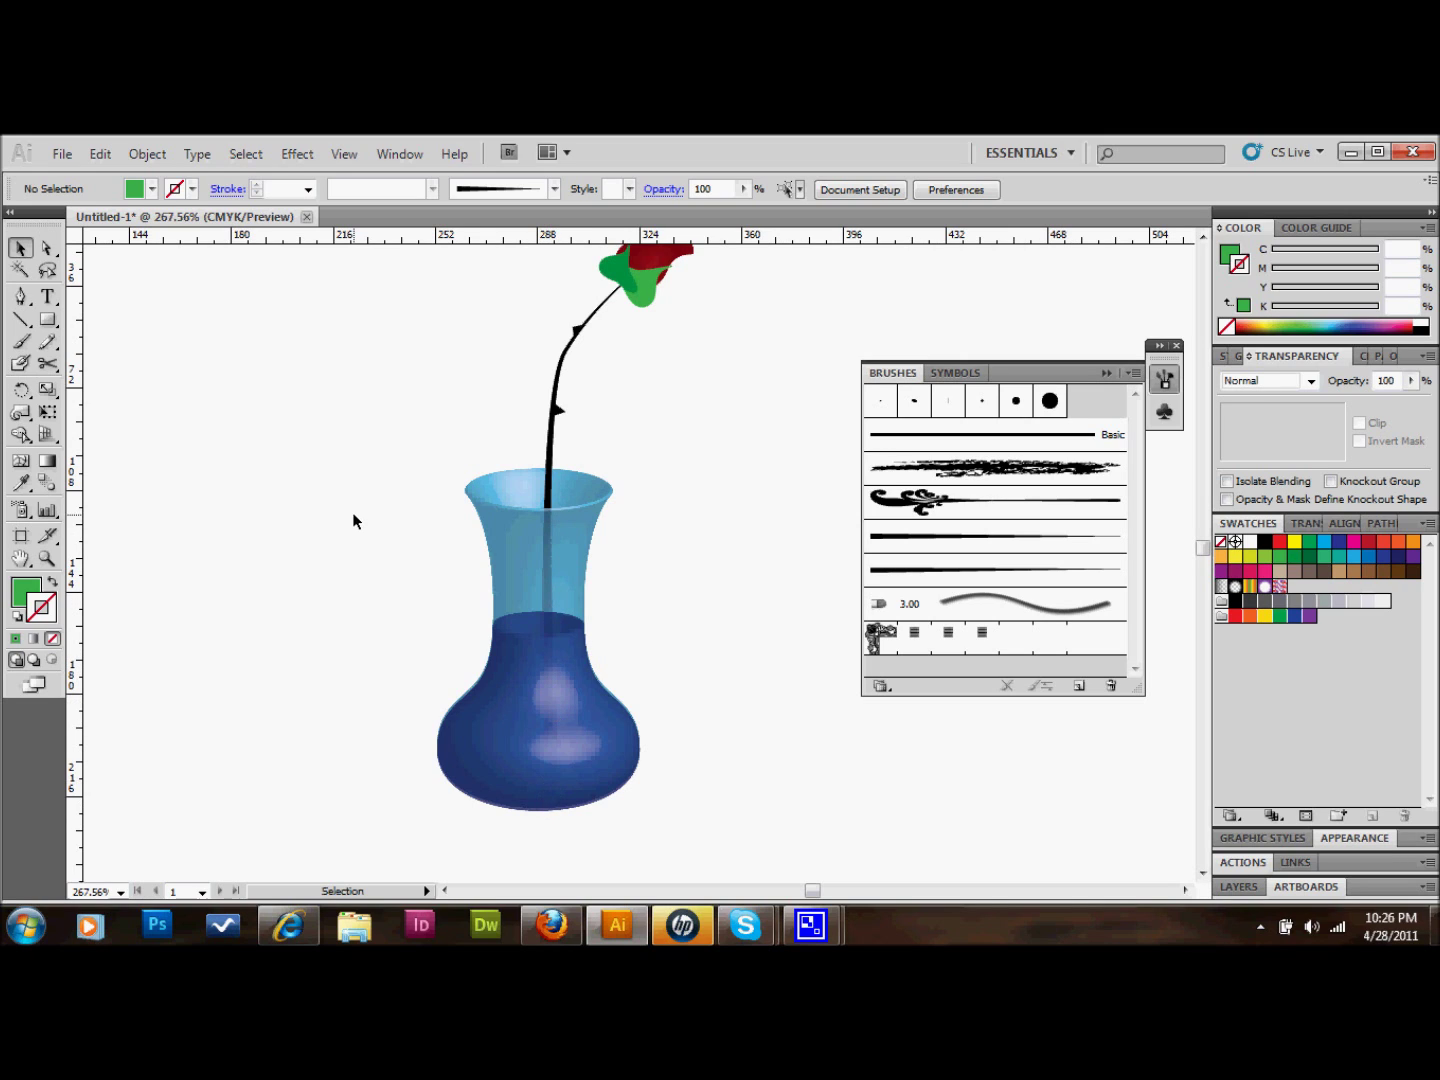
pyautogui.scroll(1, 355, 512)
pyautogui.scroll(1, 357, 506)
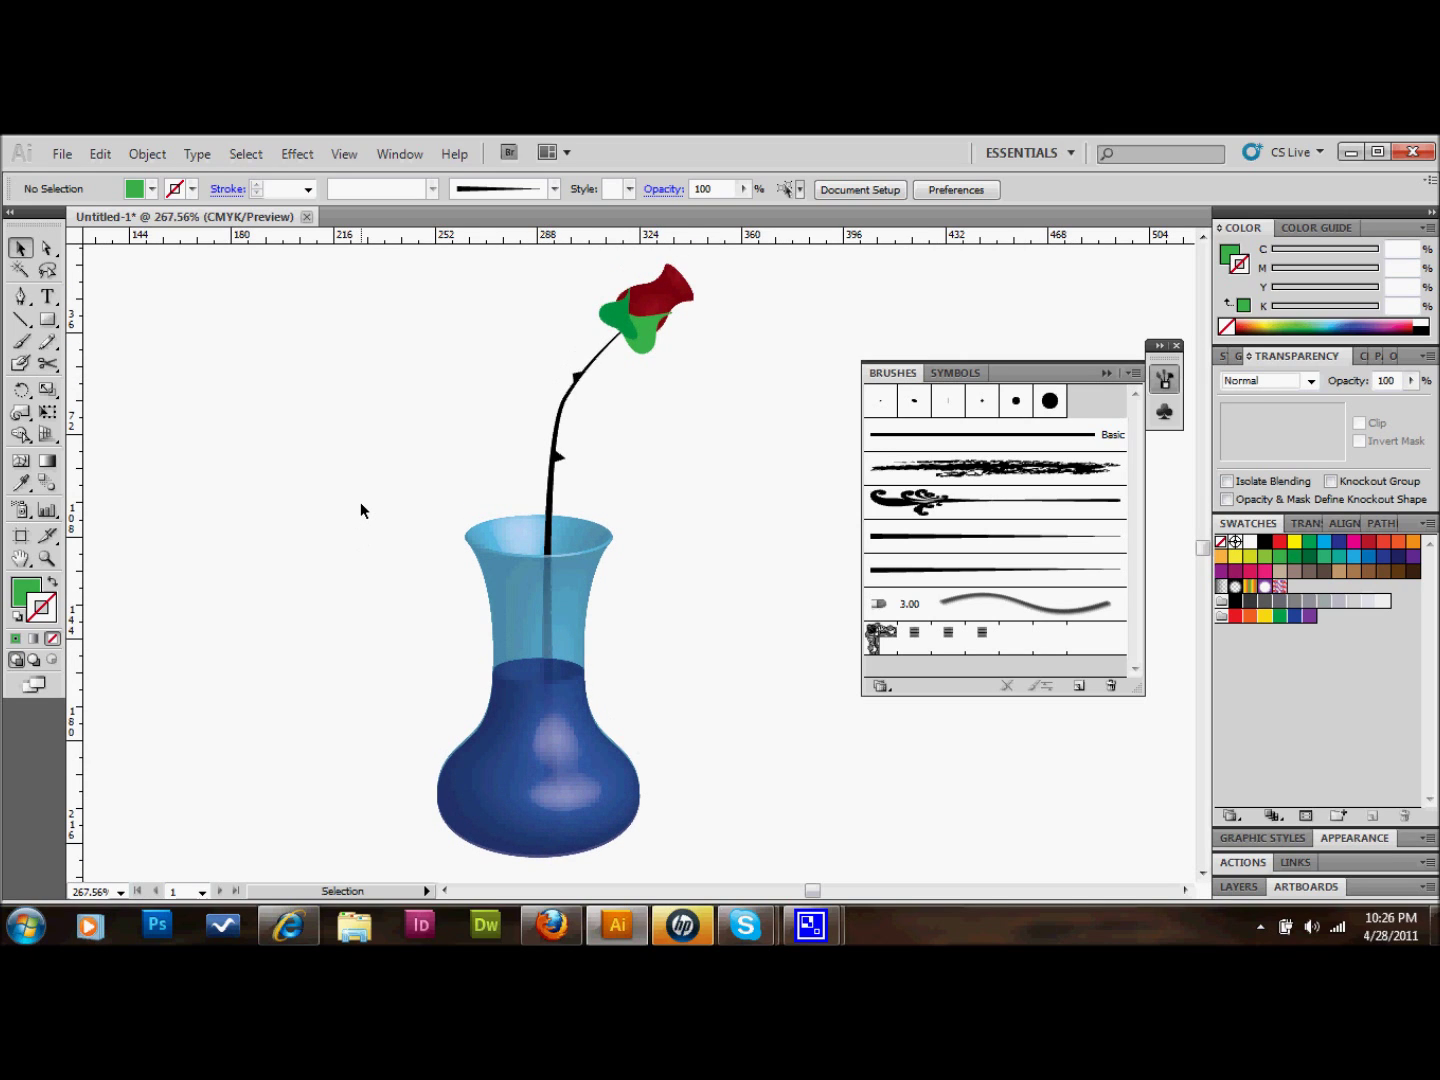